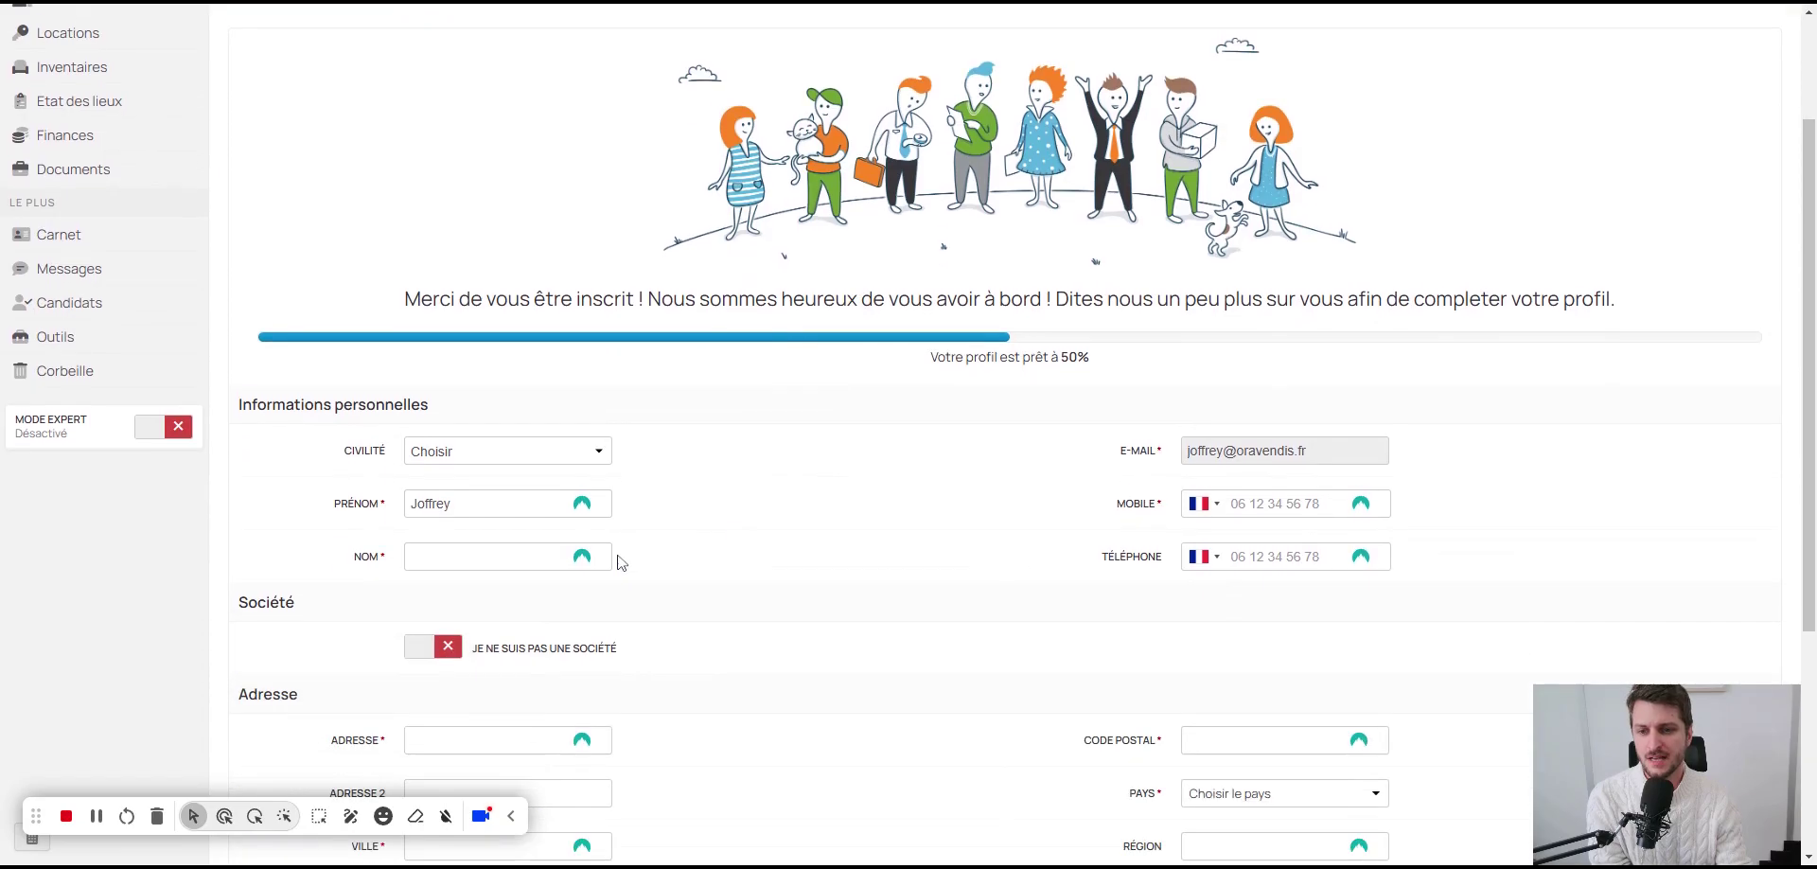
Step: Set civility to M. and enter the profile's surname and mobile number
key(m)
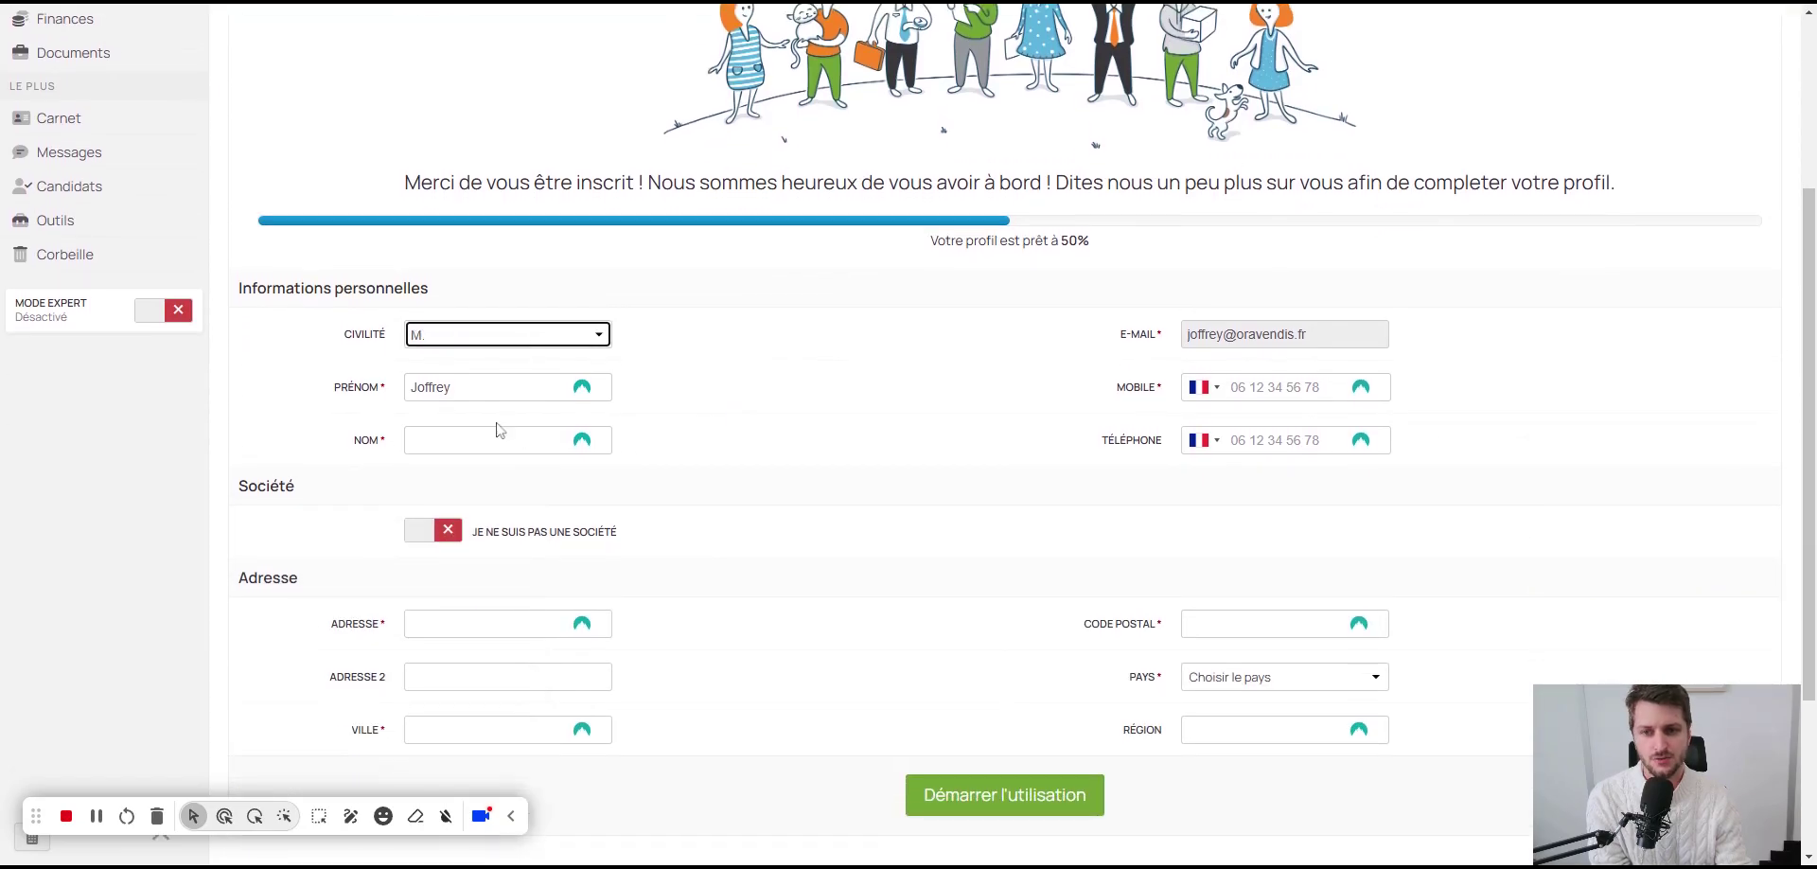
click(606, 440)
text(MOUTON)
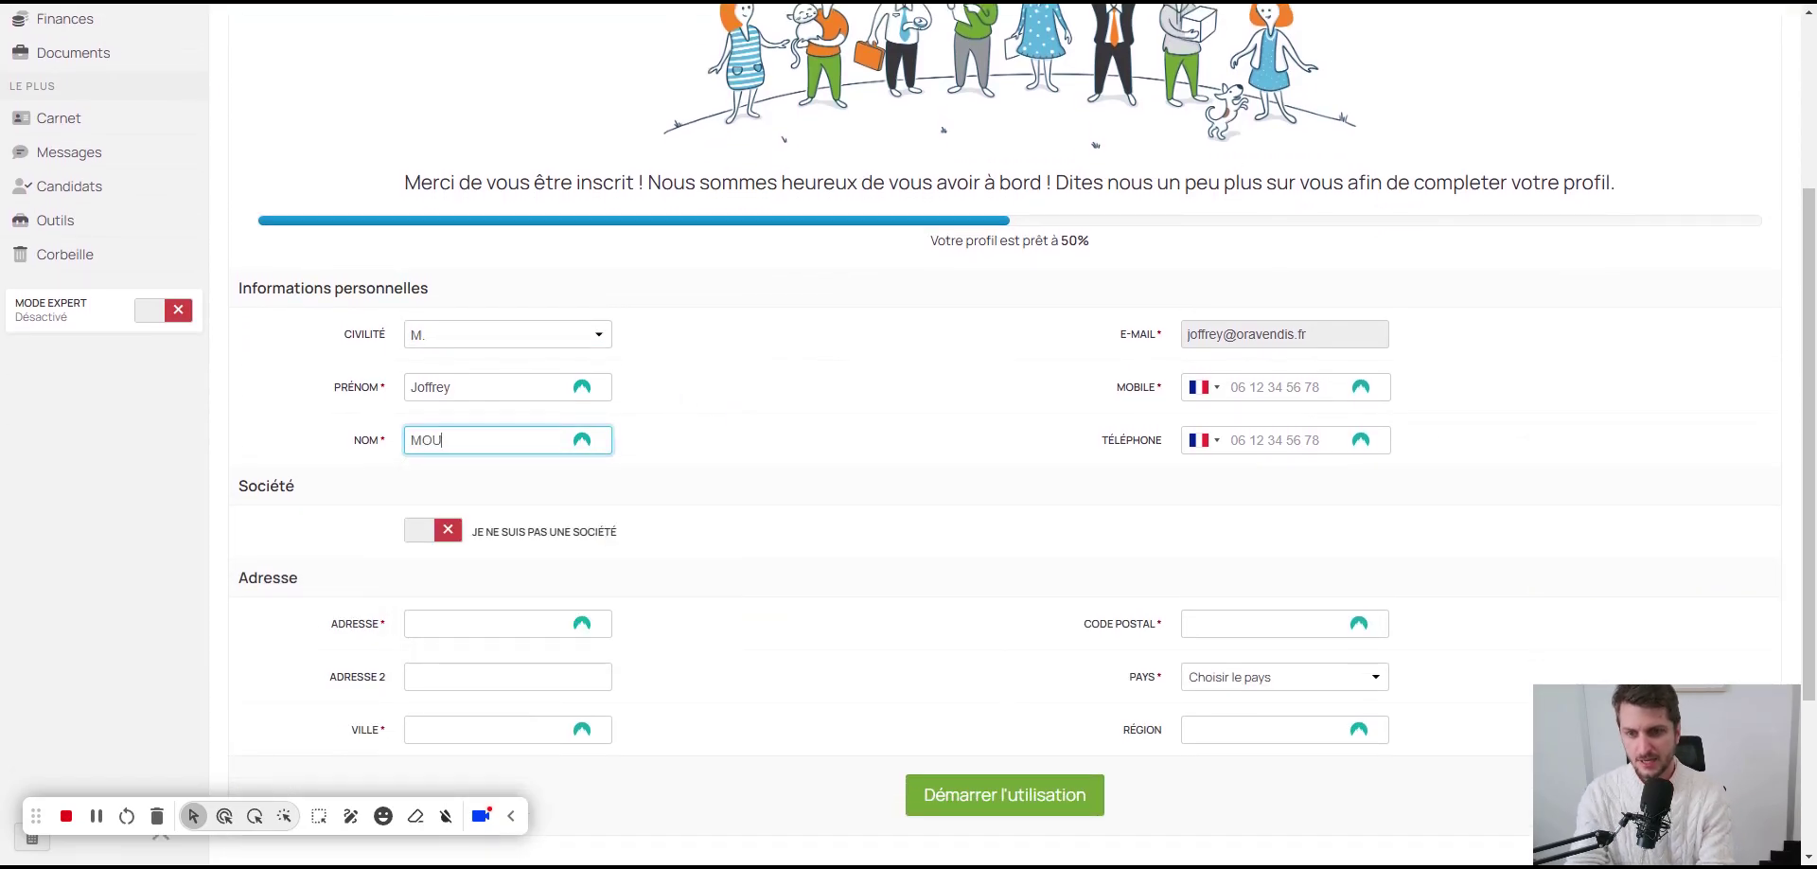
click(729, 434)
click(1247, 379)
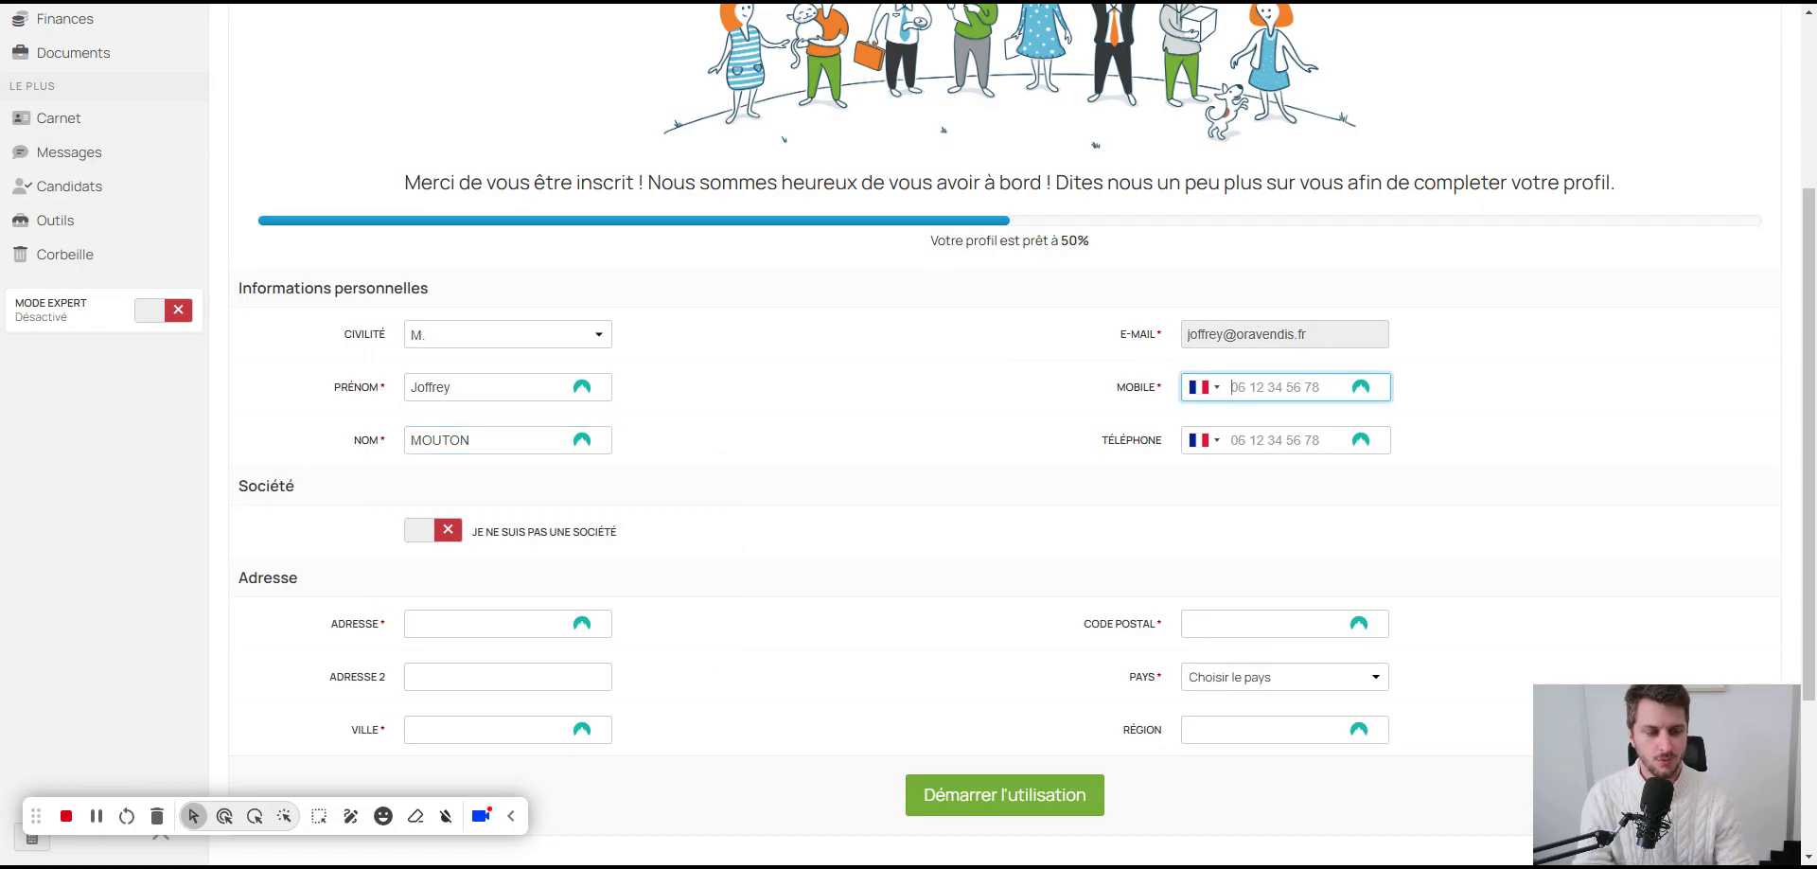
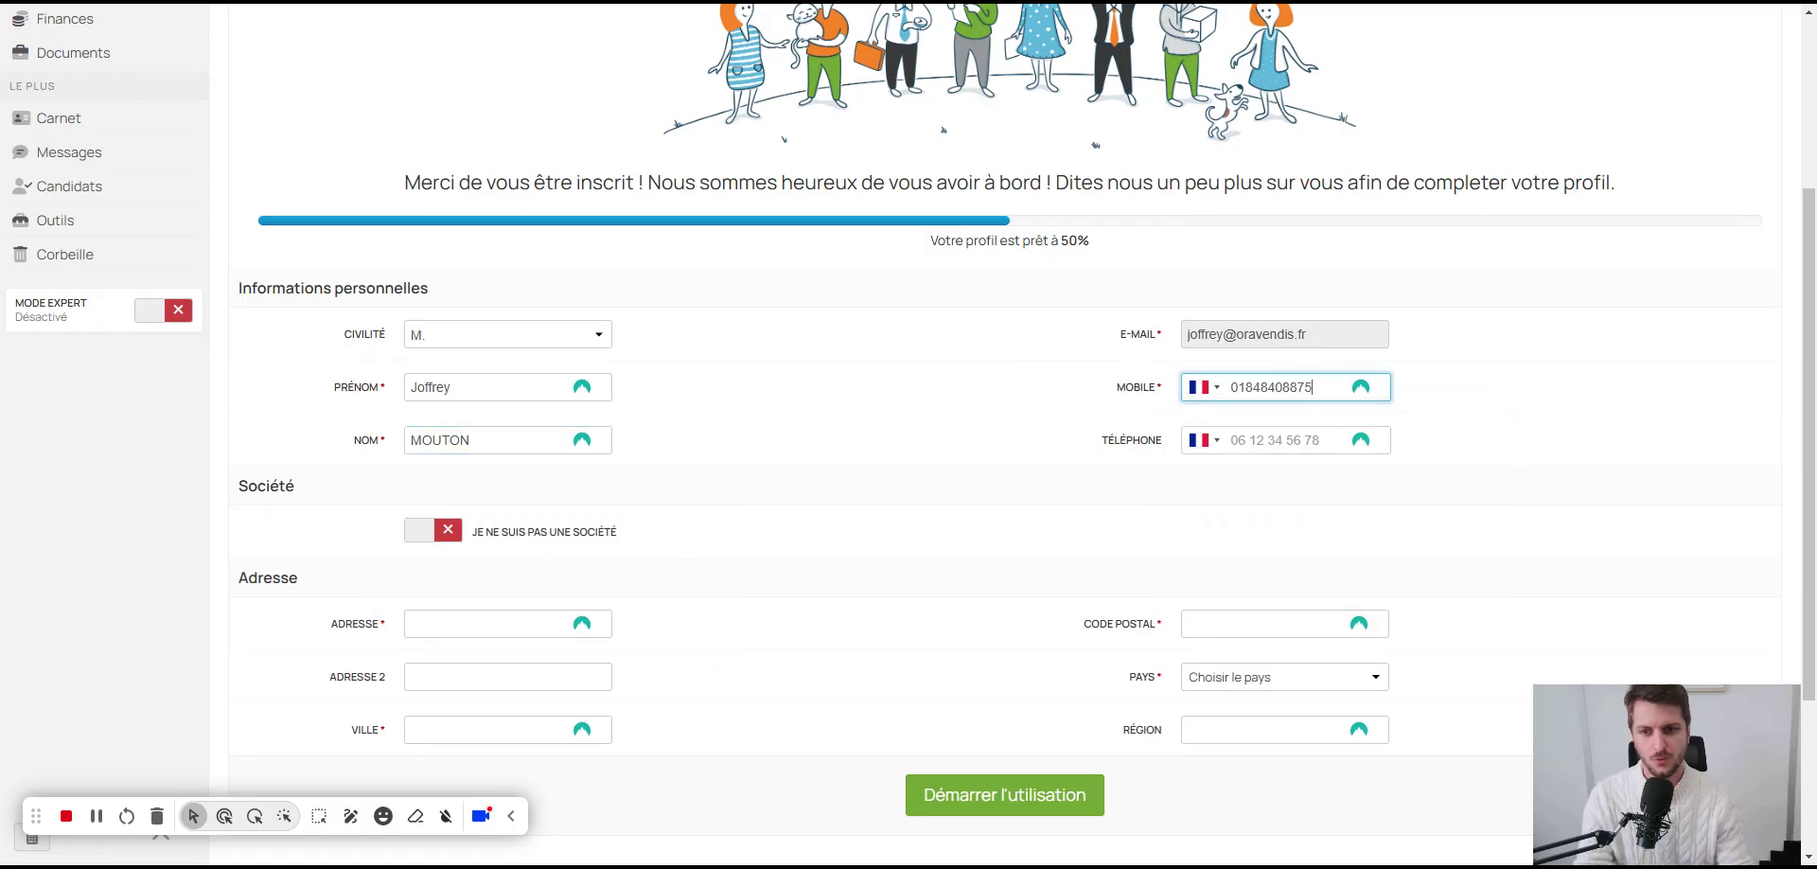
Step: Begin entering the profile's street address, correcting a typo
scroll(850, 497, down, 3)
click(492, 375)
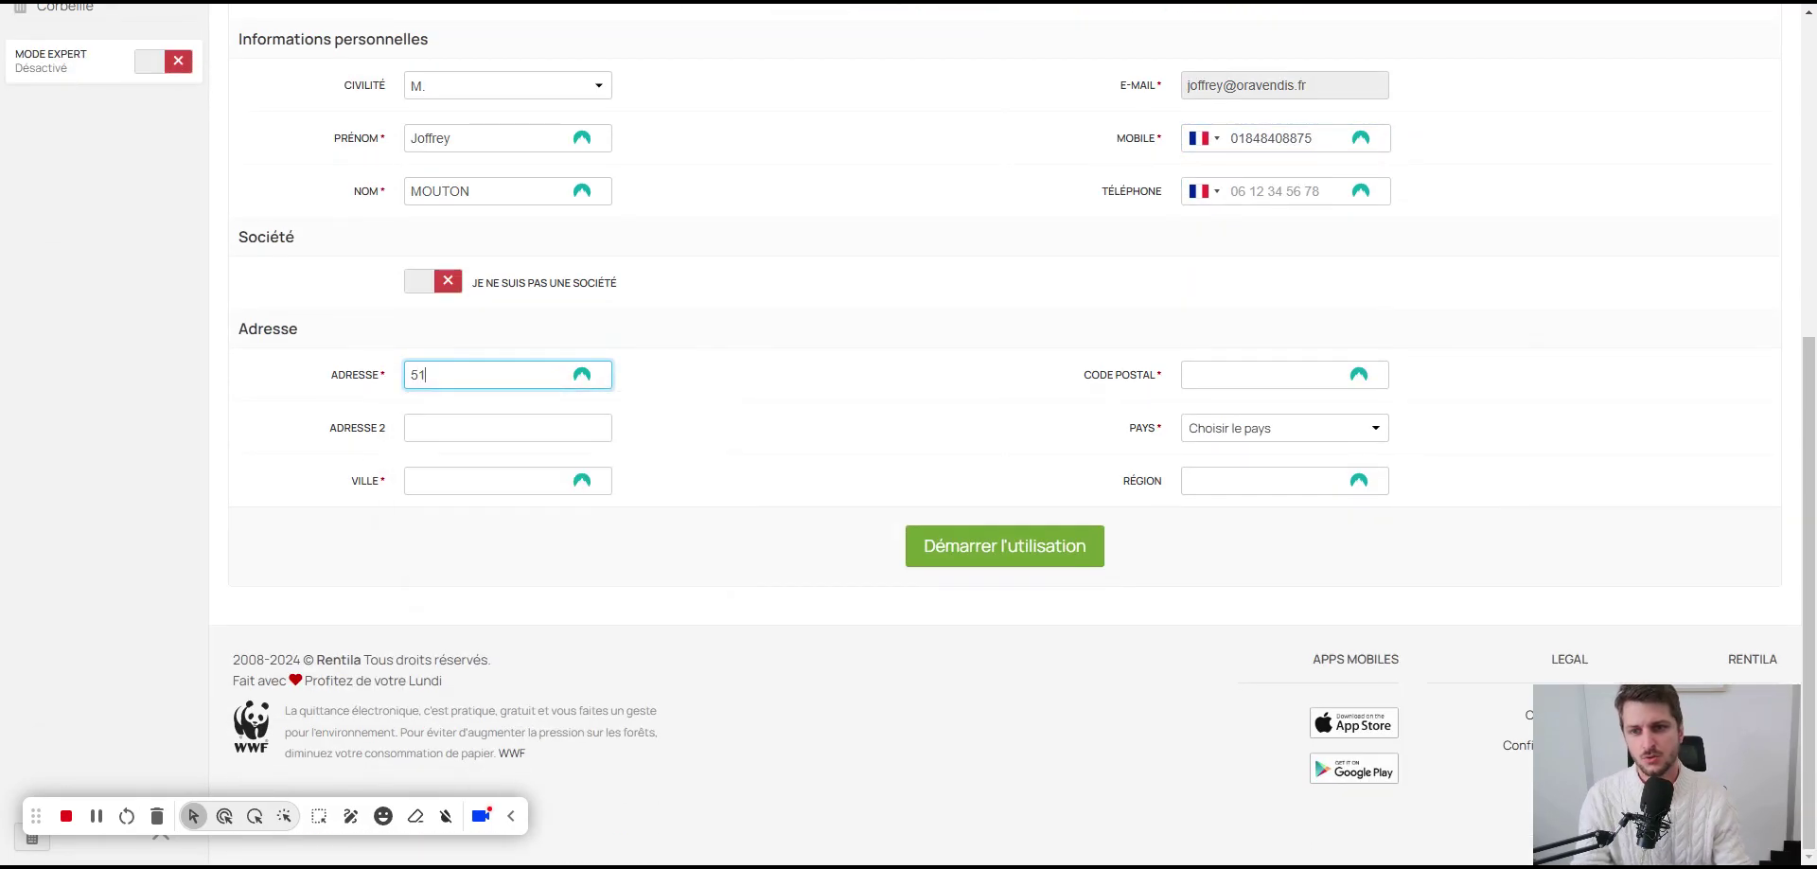
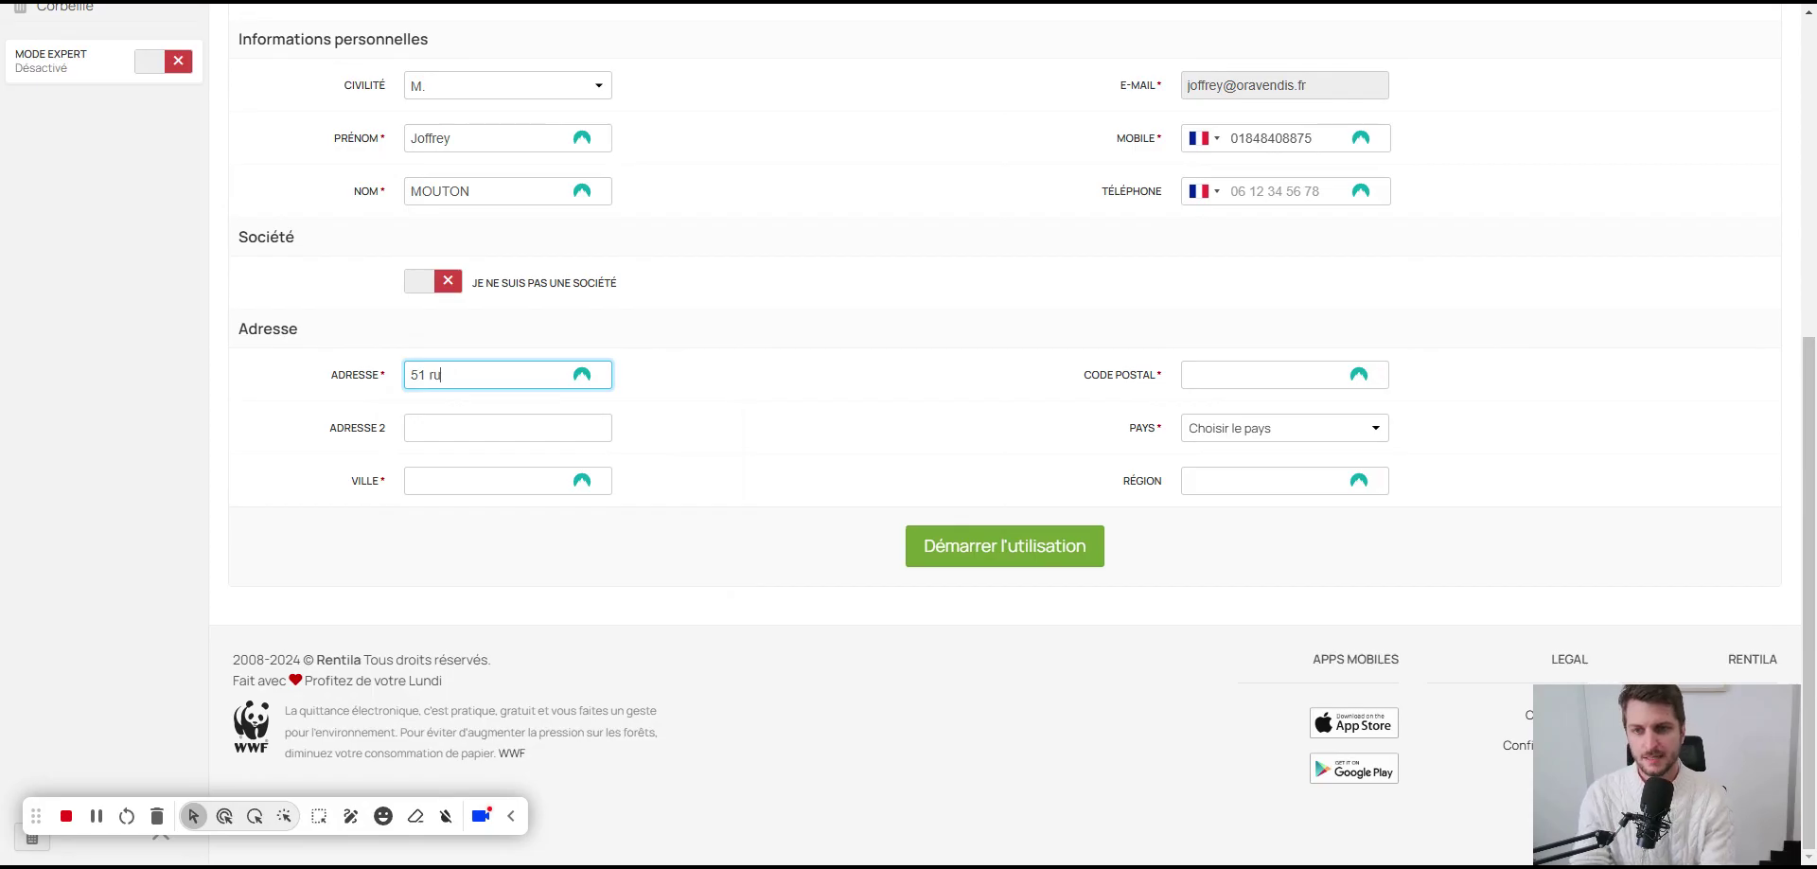
Step: Finish the street address, switch on the company option and enter company name ORAVENDIS
click(418, 282)
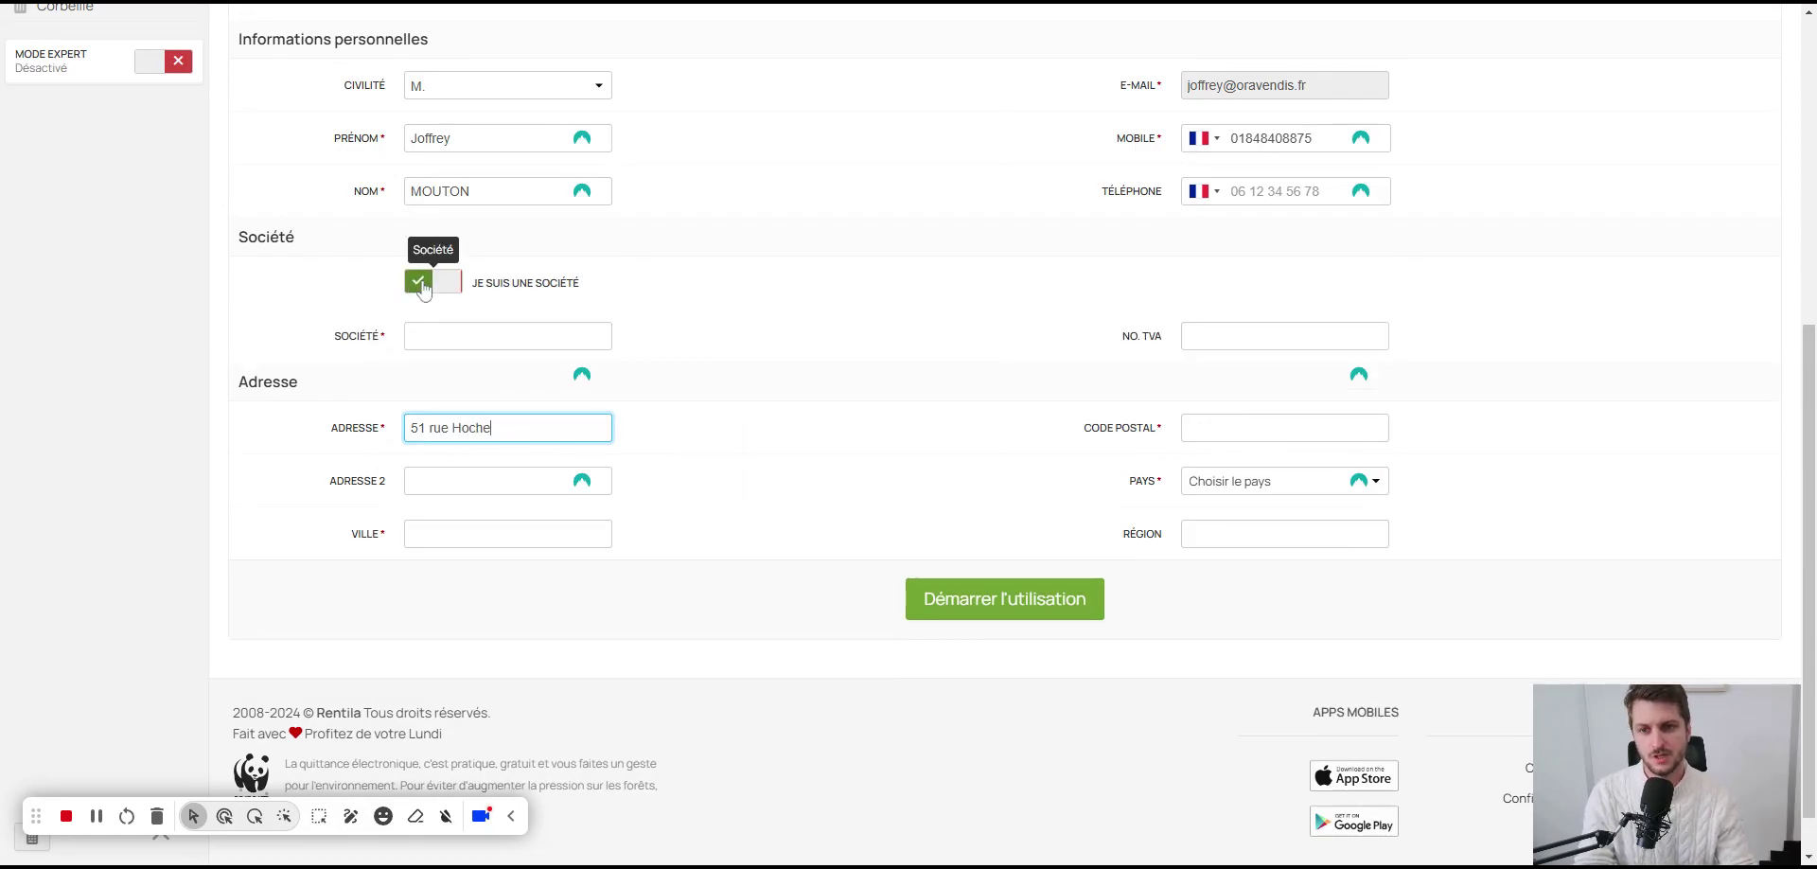
click(492, 336)
text(ORAVEN)
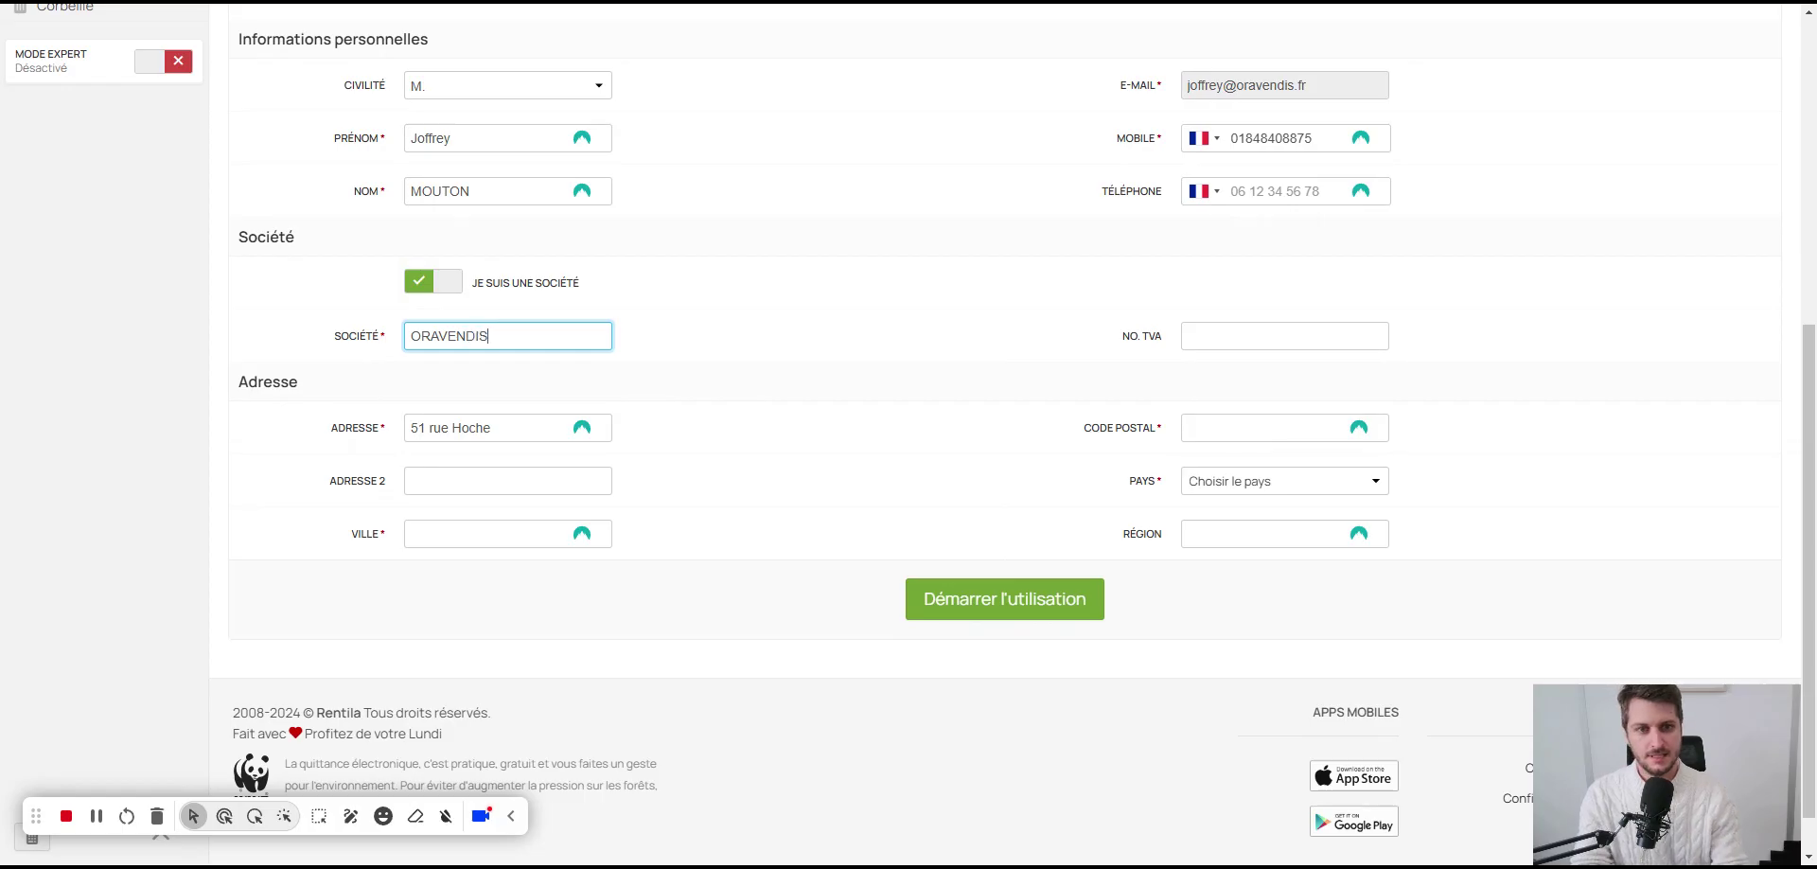
text(DIS)
key(Tab)
Step: Fill in the postcode, choose France as the country, enter the city, and submit the profile
click(1192, 428)
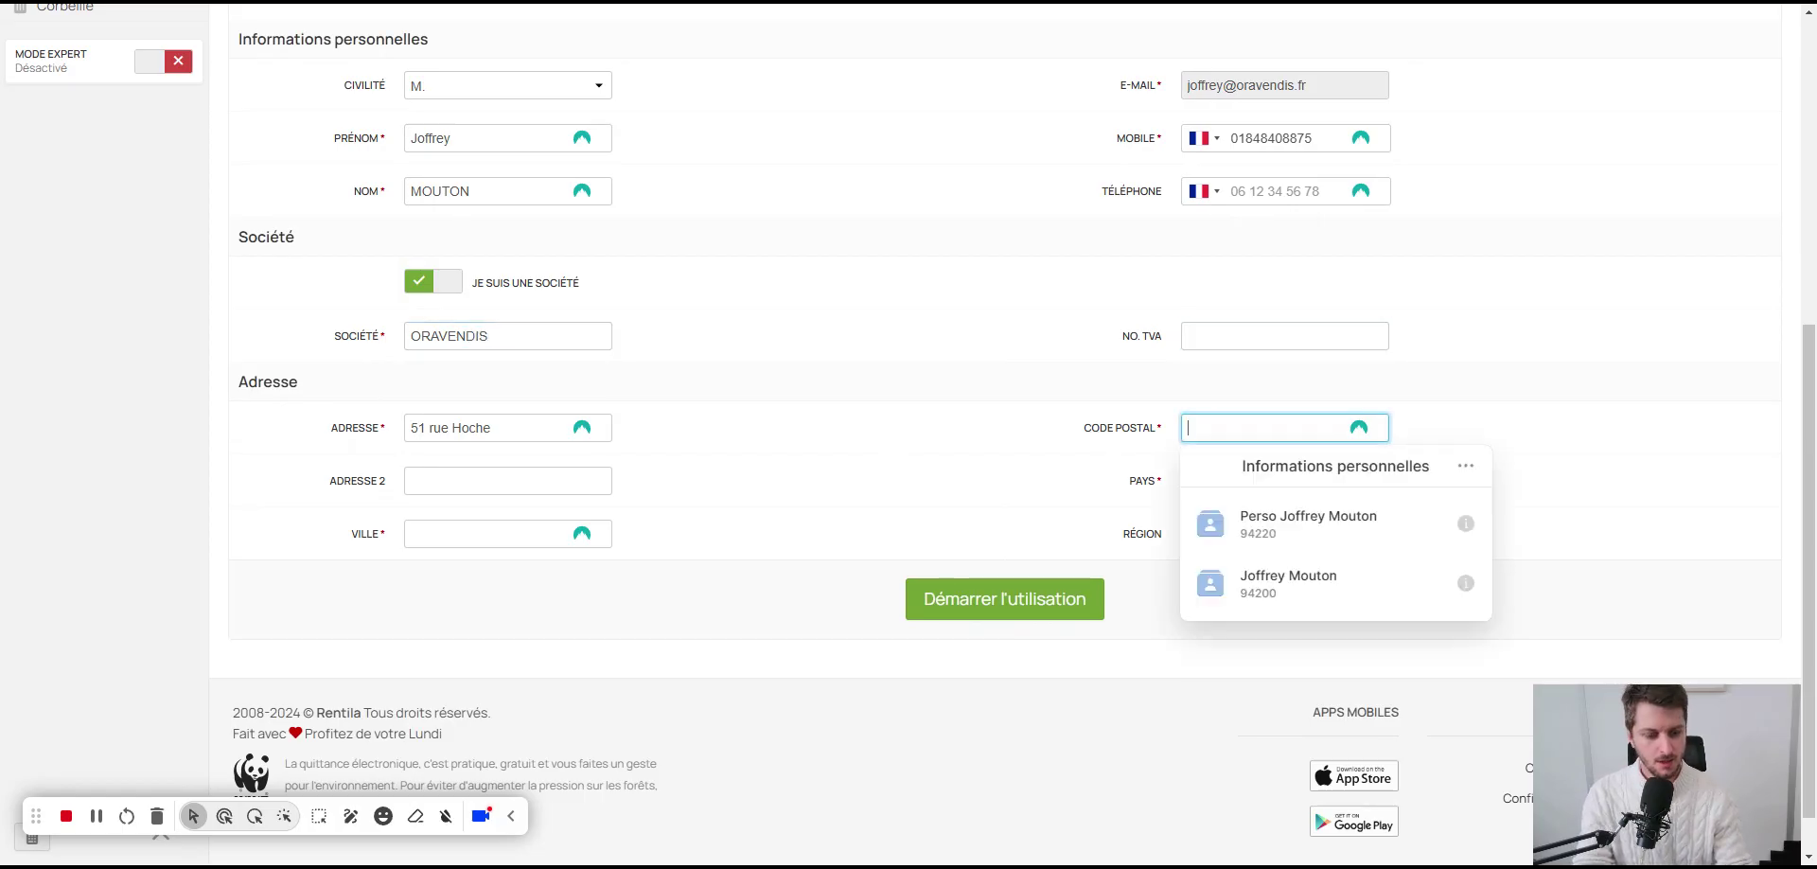
text(94200)
key(ctrl+a)
text(94200)
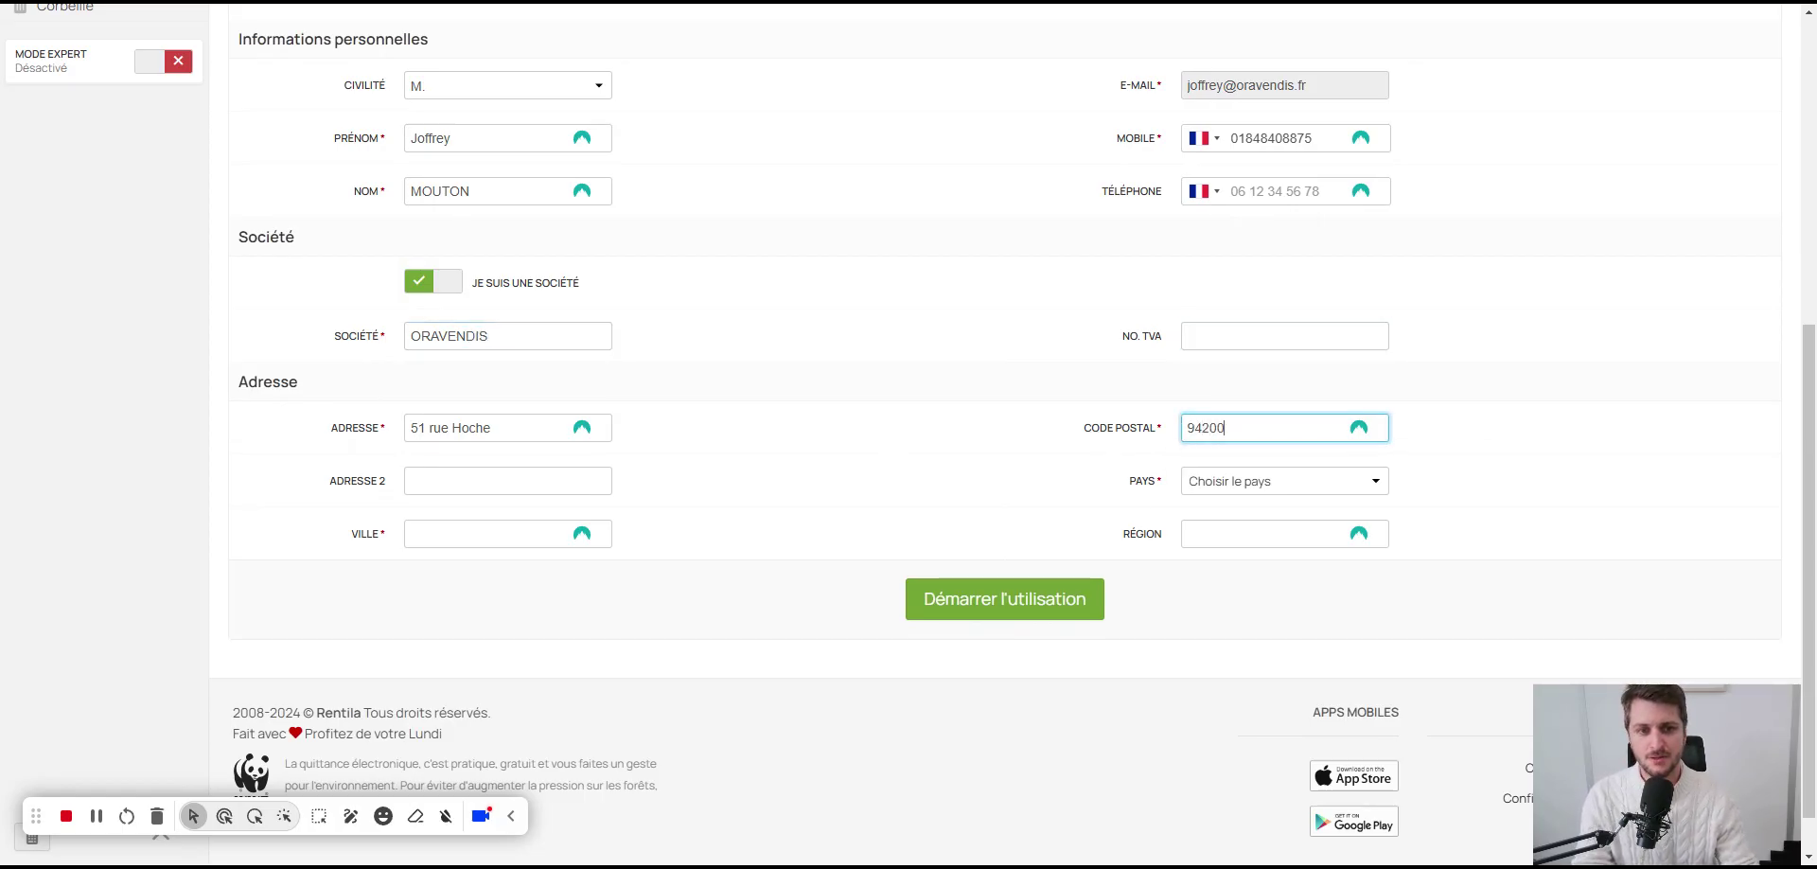
click(1235, 481)
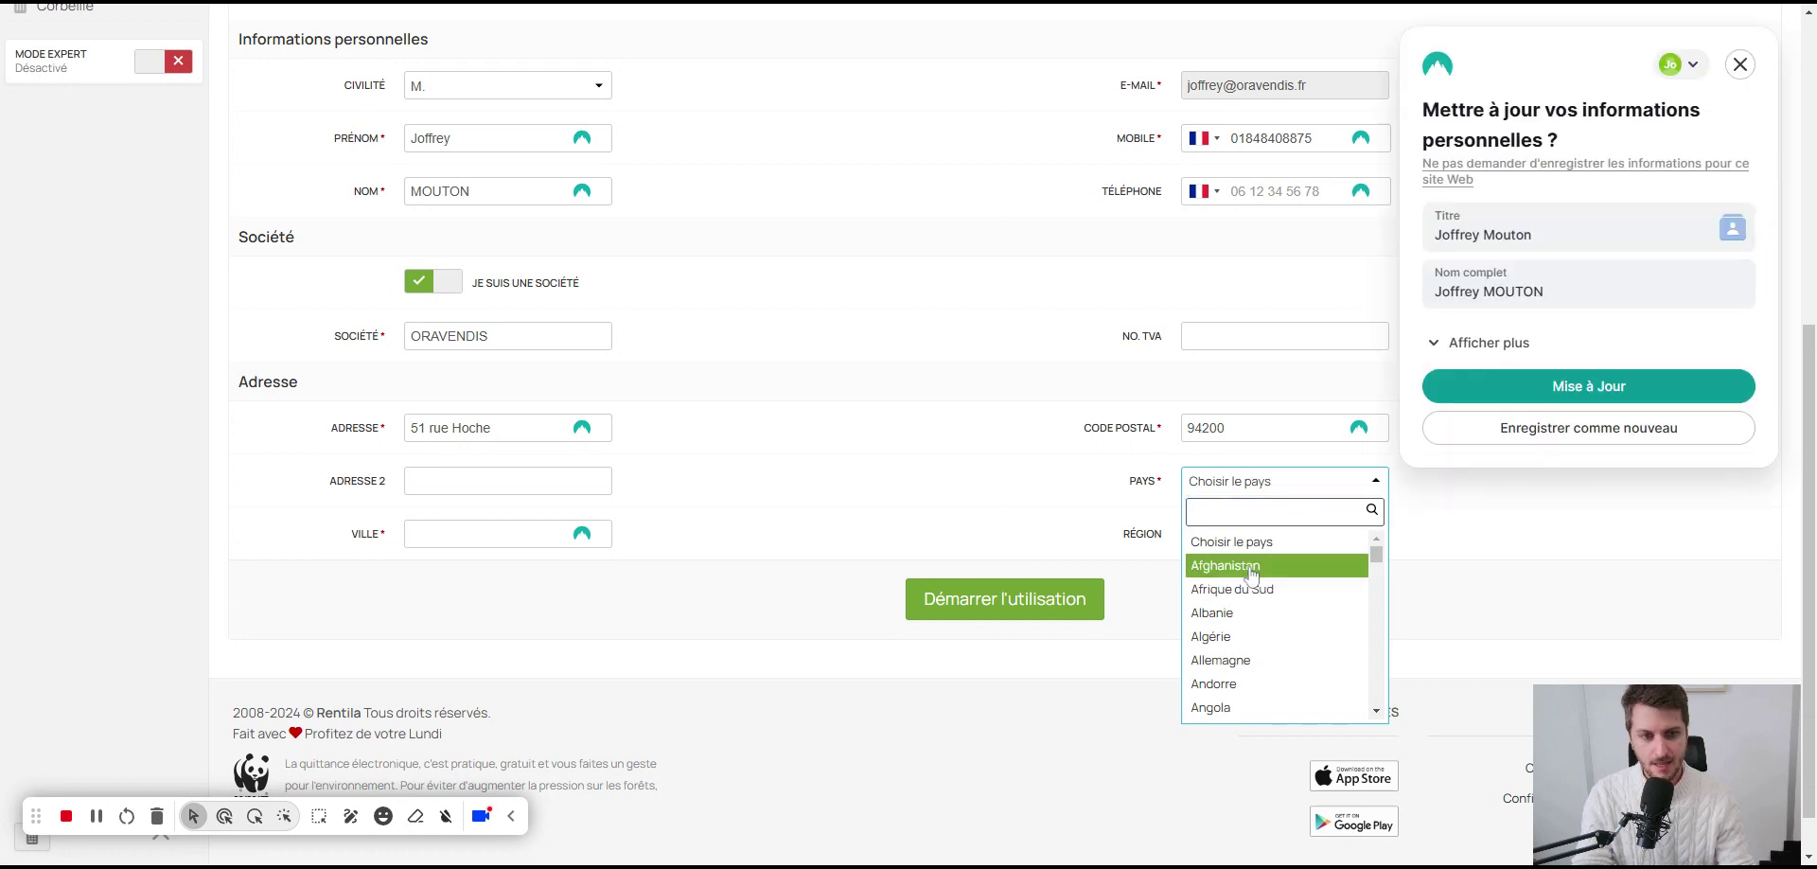
click(1739, 64)
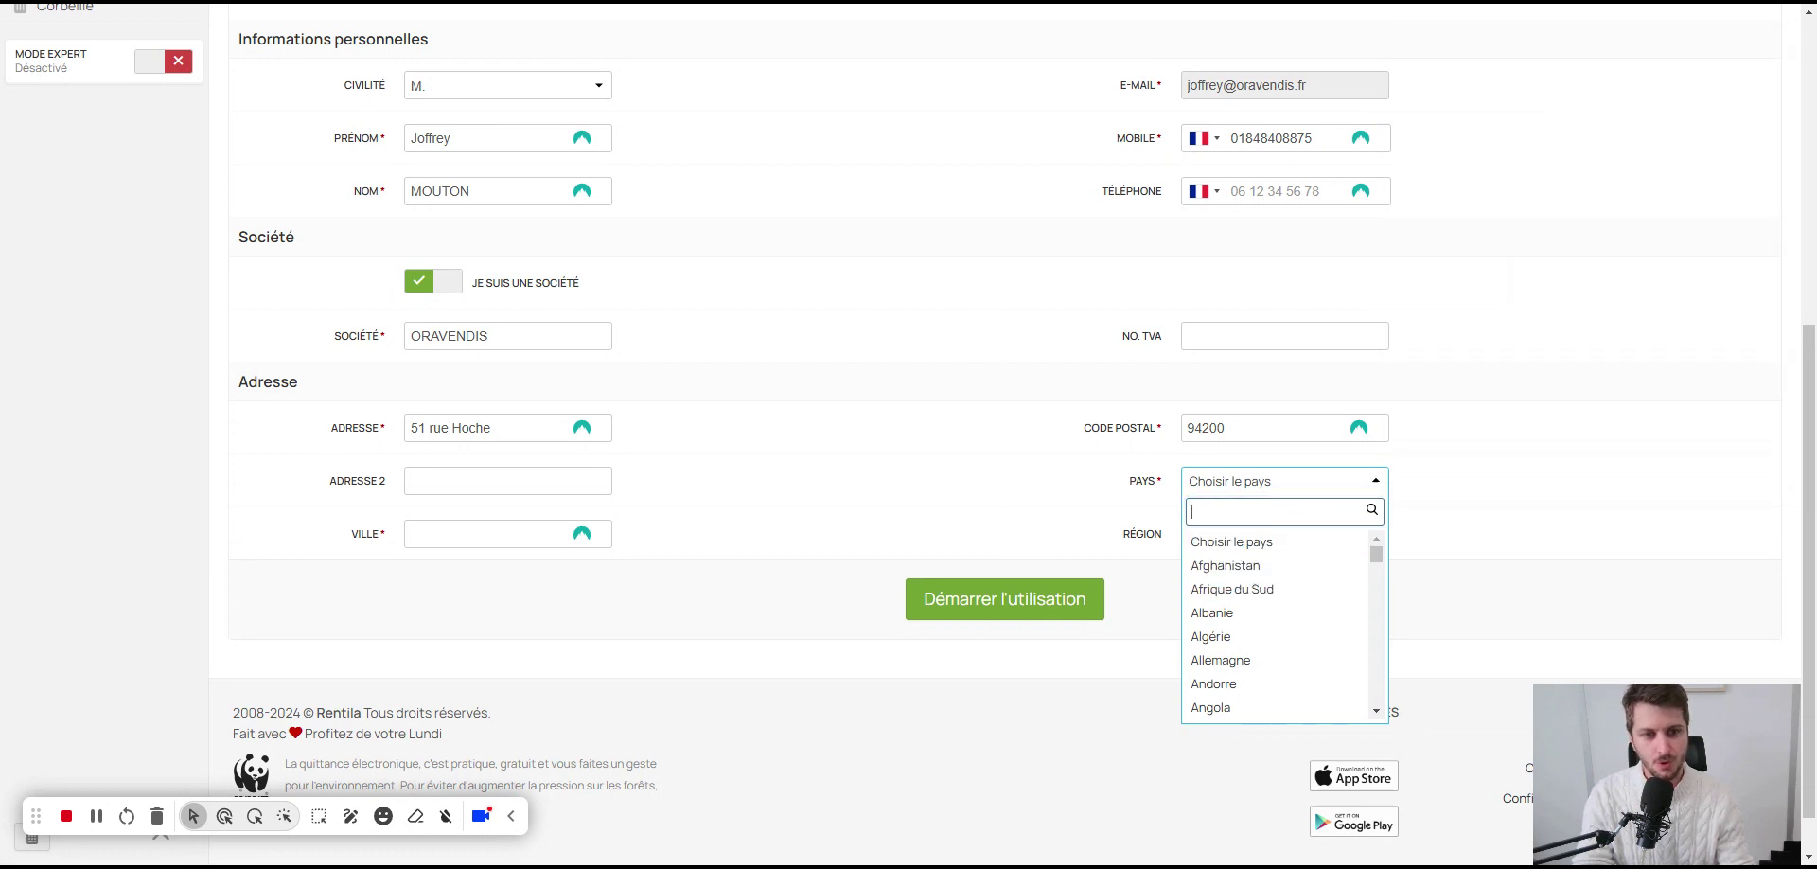
text(fr)
click(1242, 564)
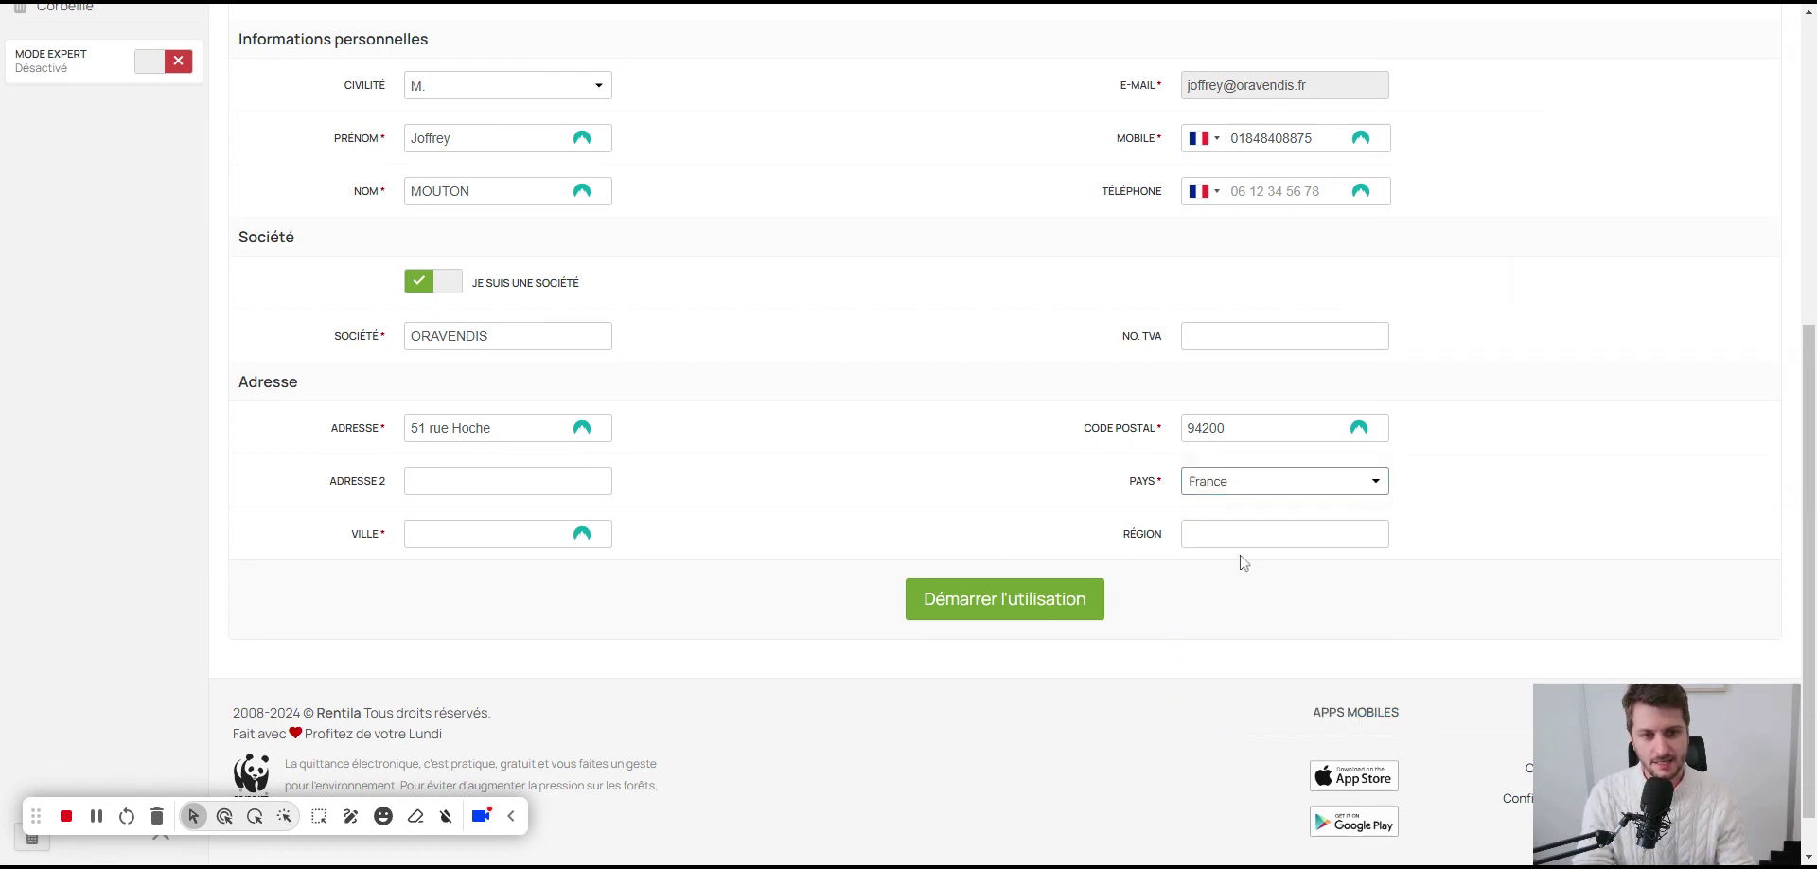
click(584, 543)
text(IVRY S)
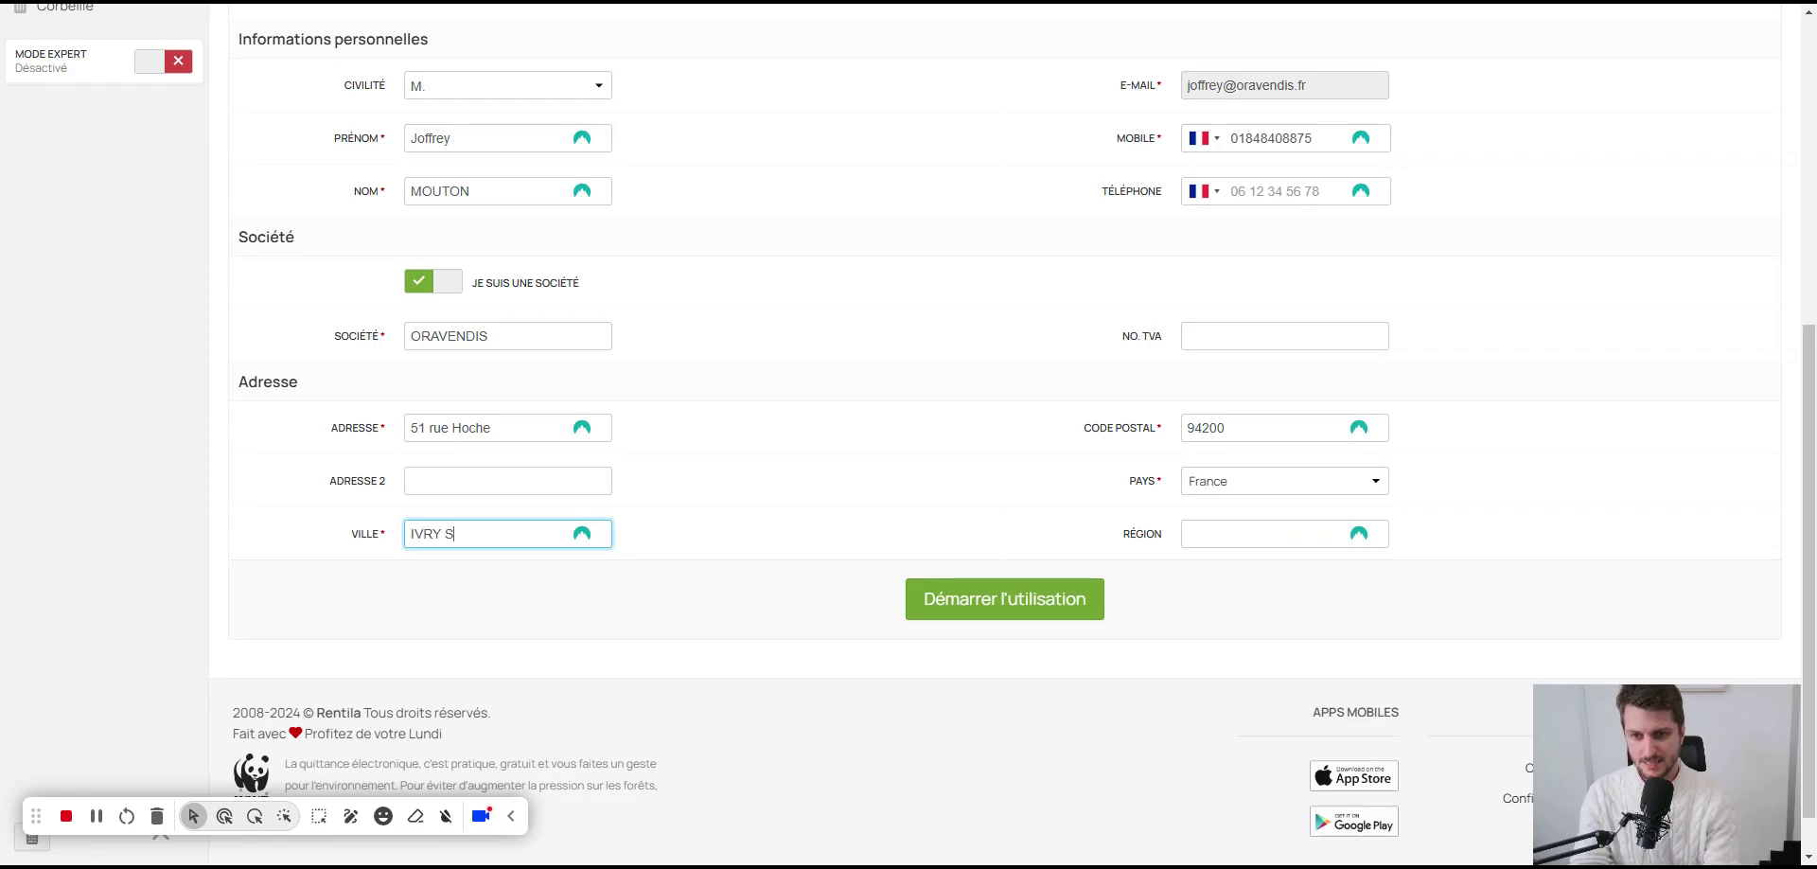
text(IUR SEIN)
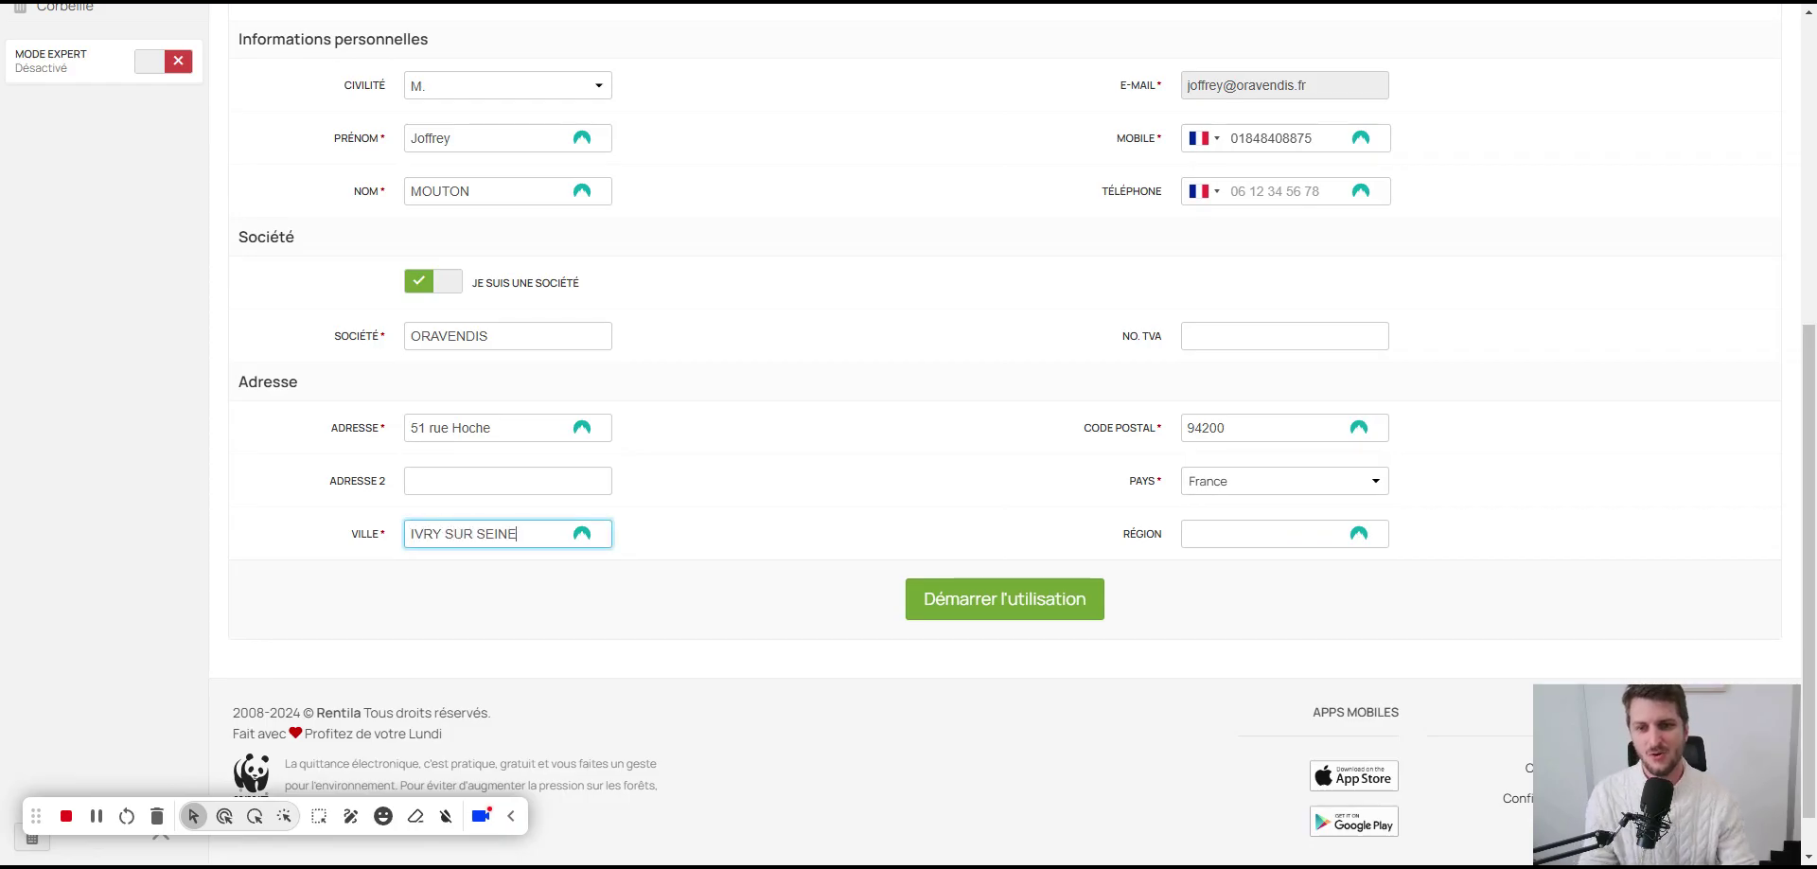
text(E)
click(917, 605)
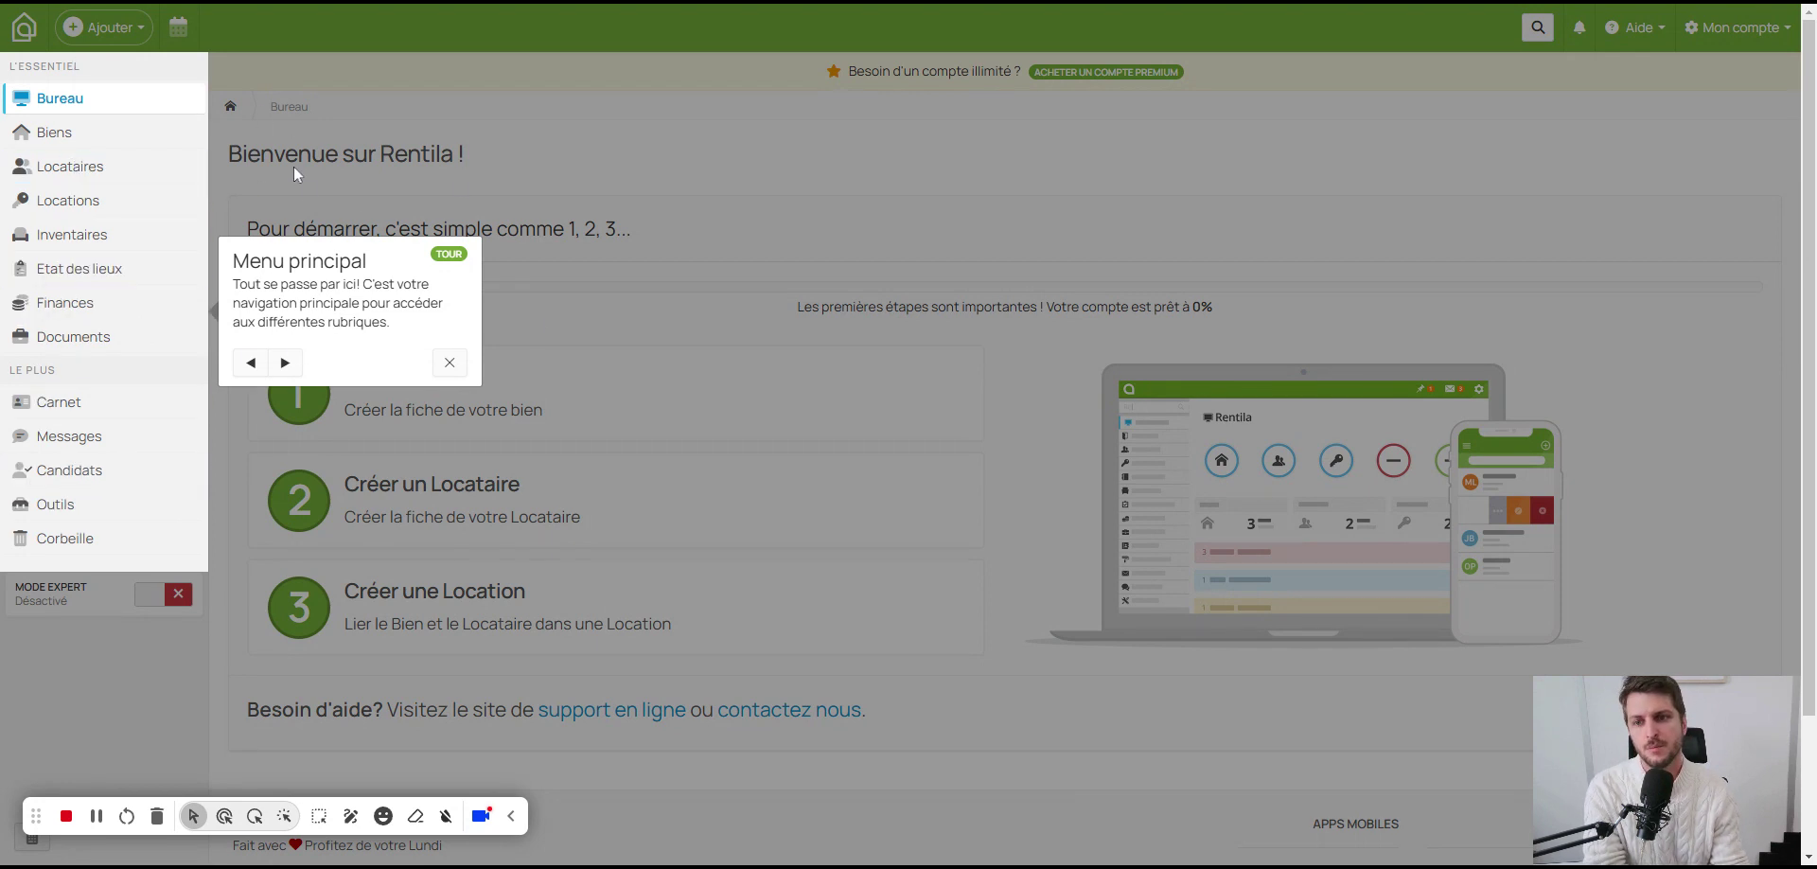
Step: Step through the guided tour from the Bureau step to the Carnet step
click(285, 362)
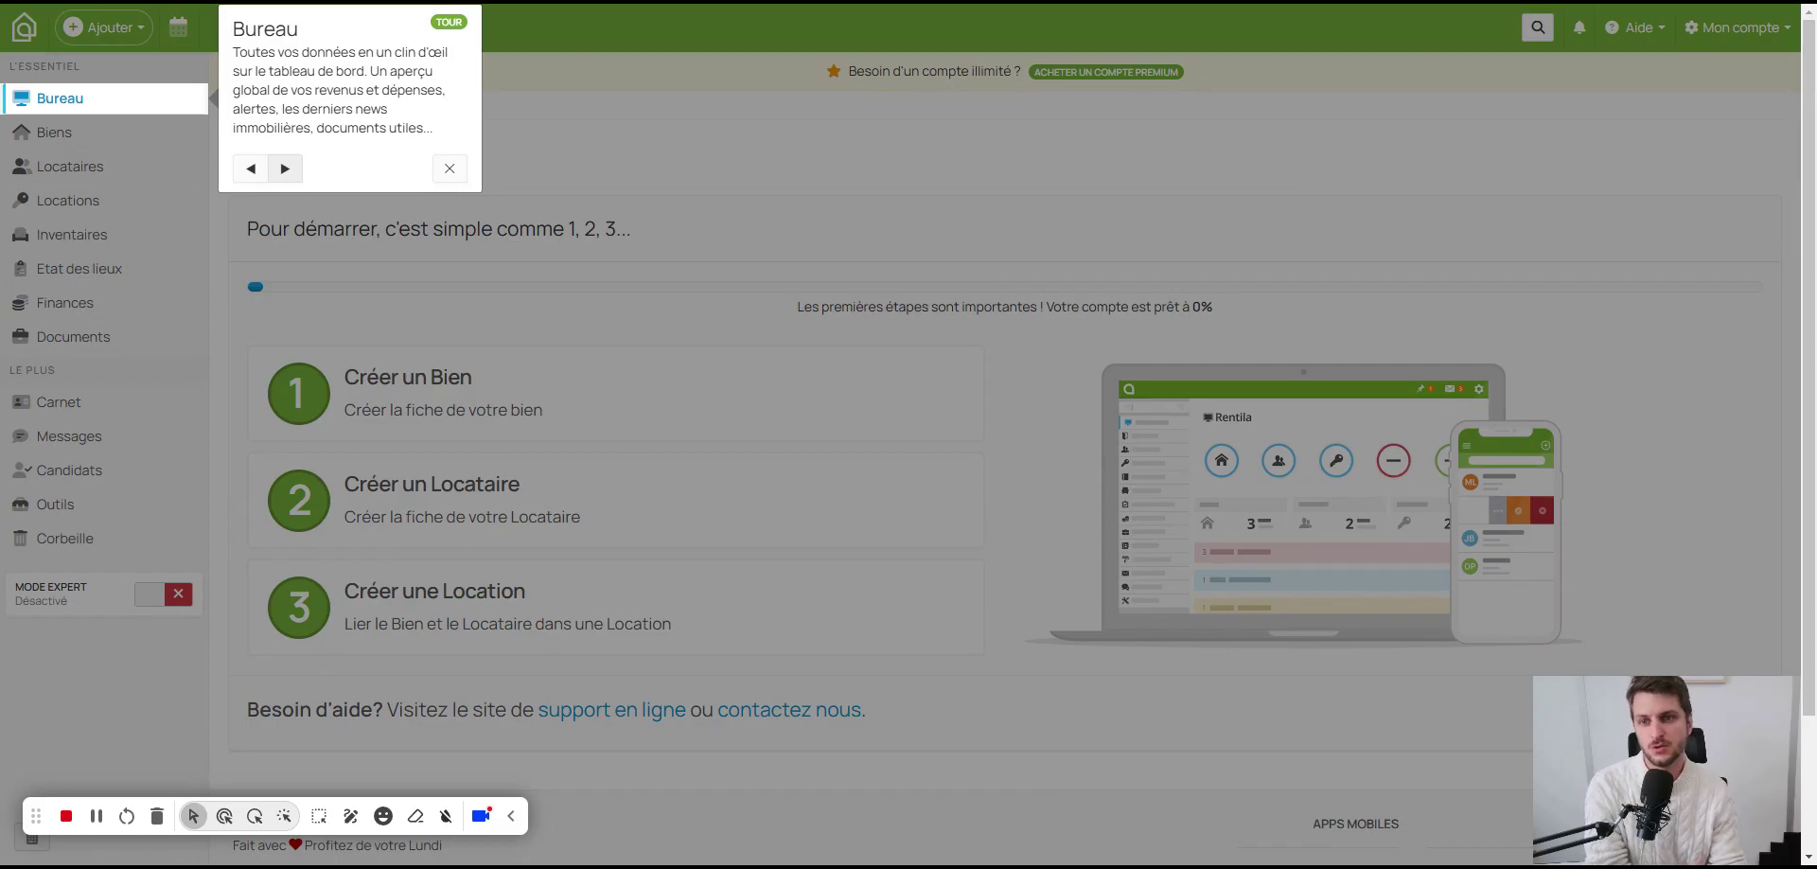
click(285, 169)
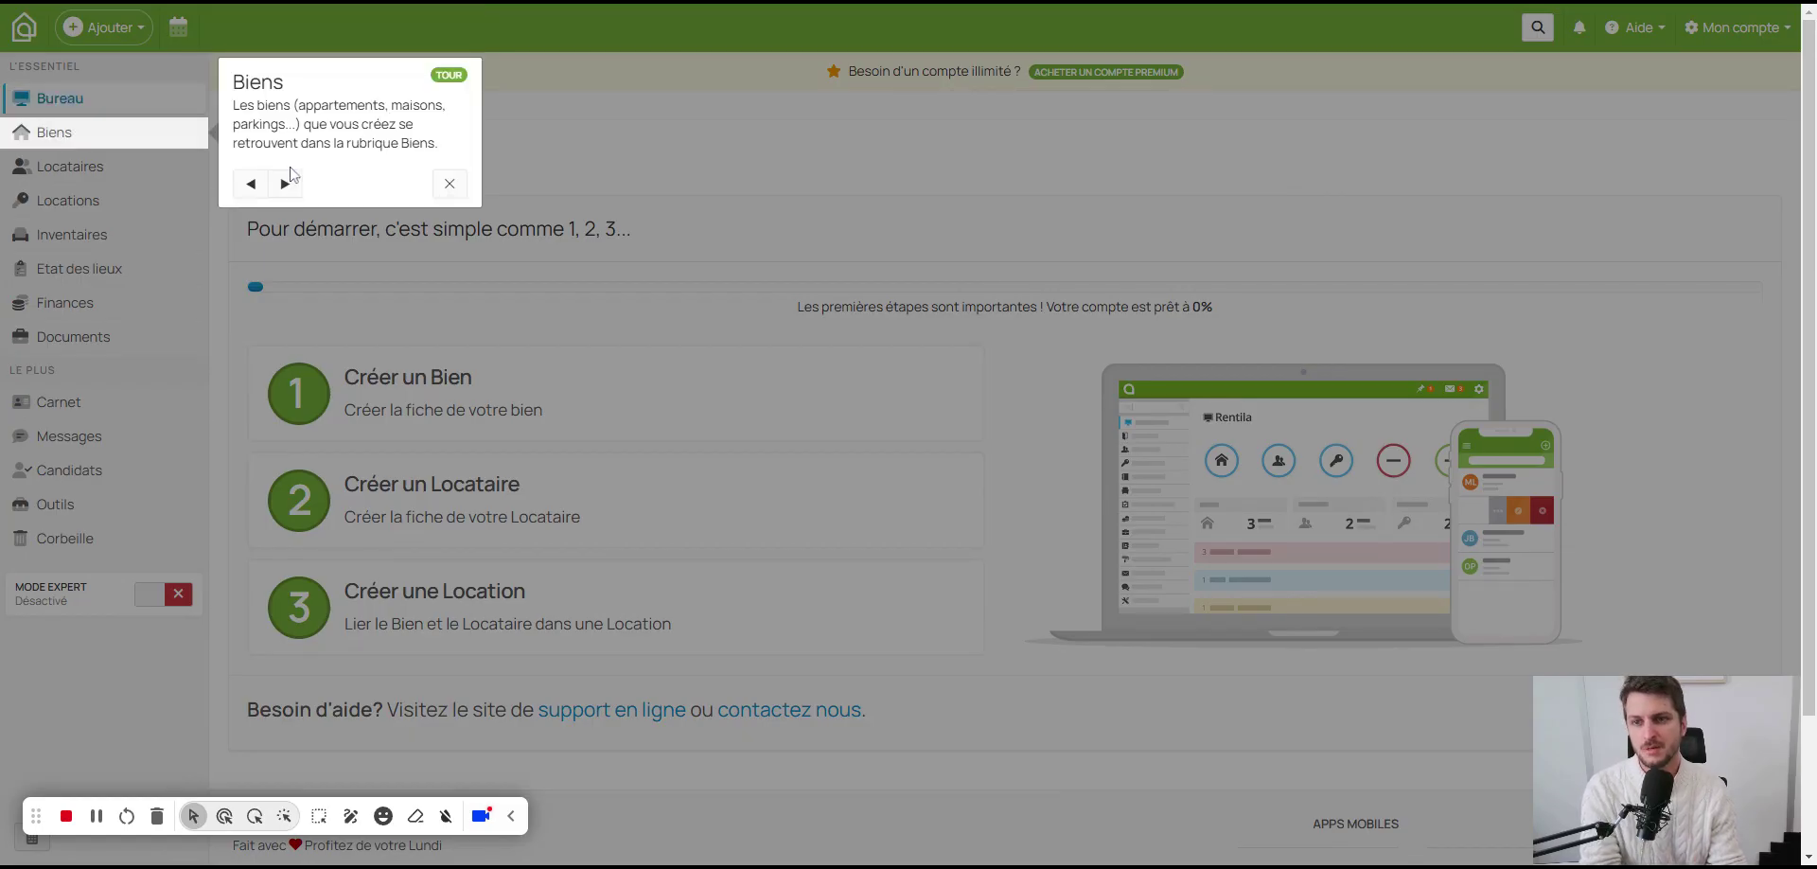
click(287, 184)
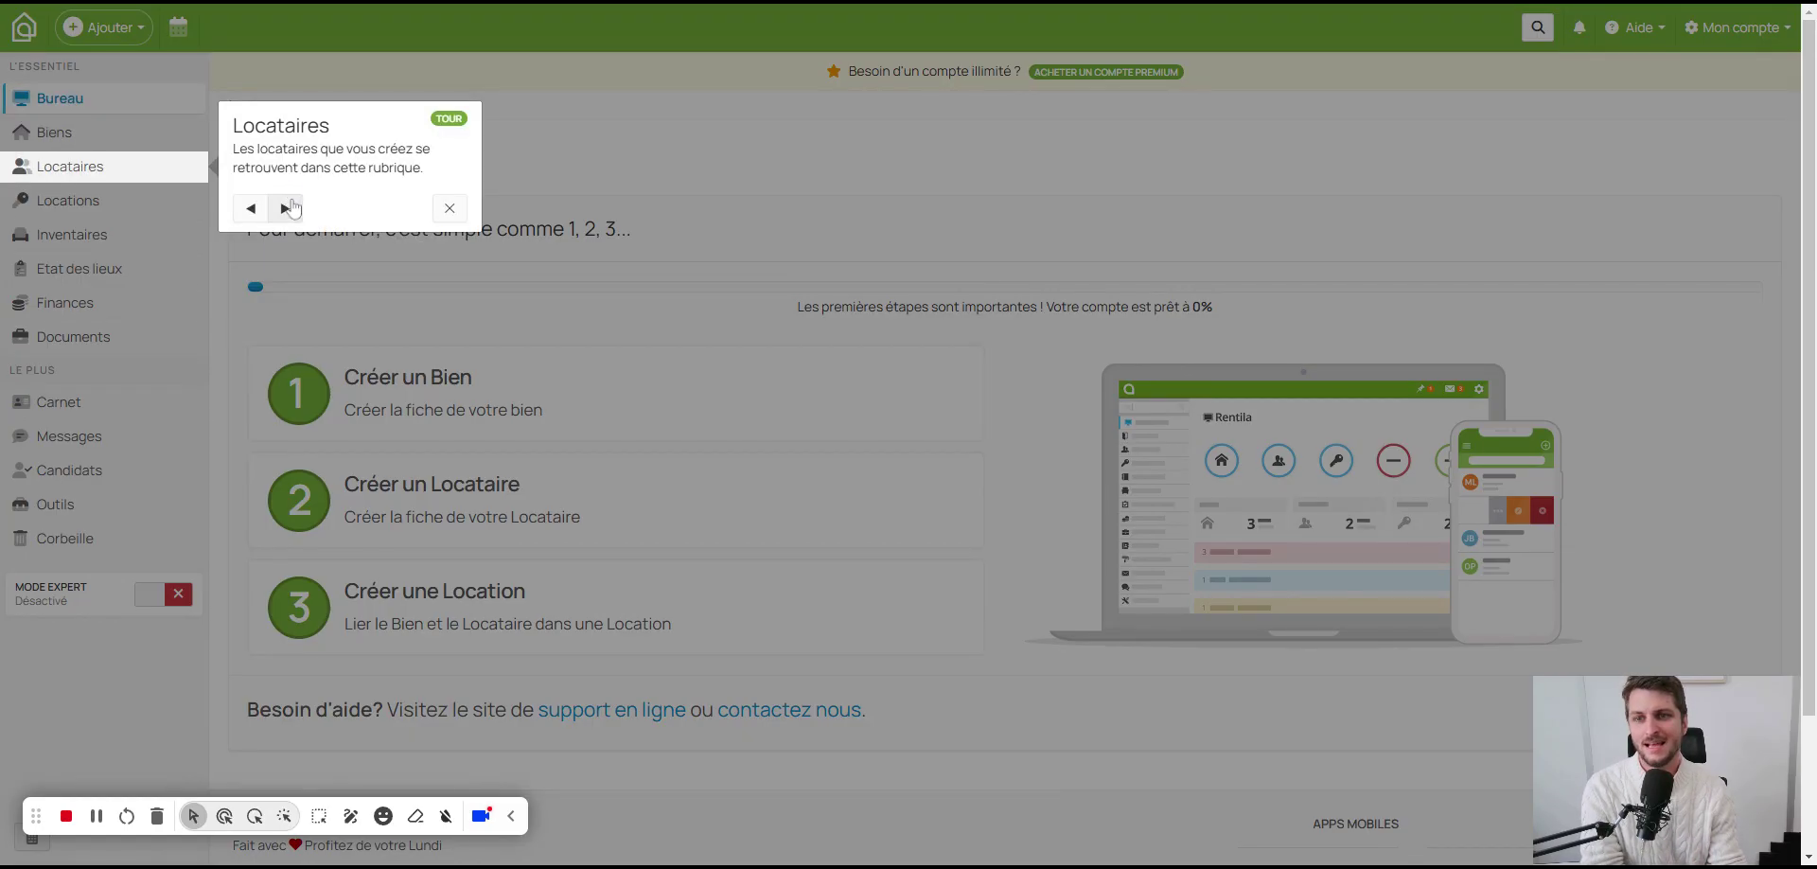
click(286, 208)
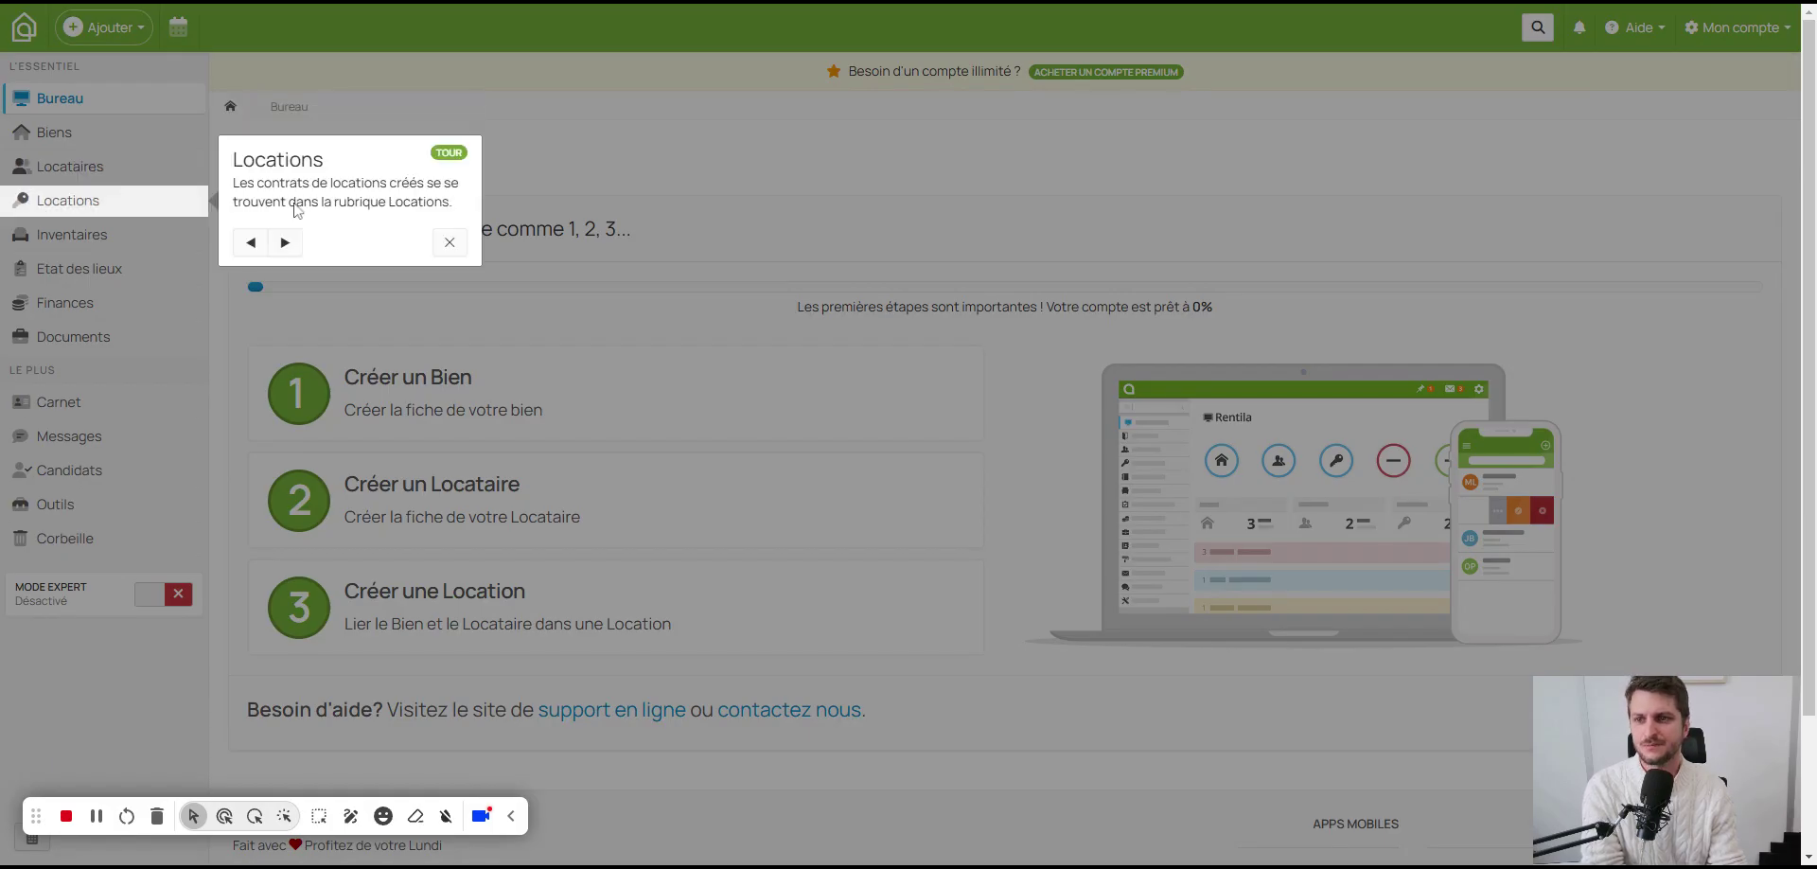
click(287, 242)
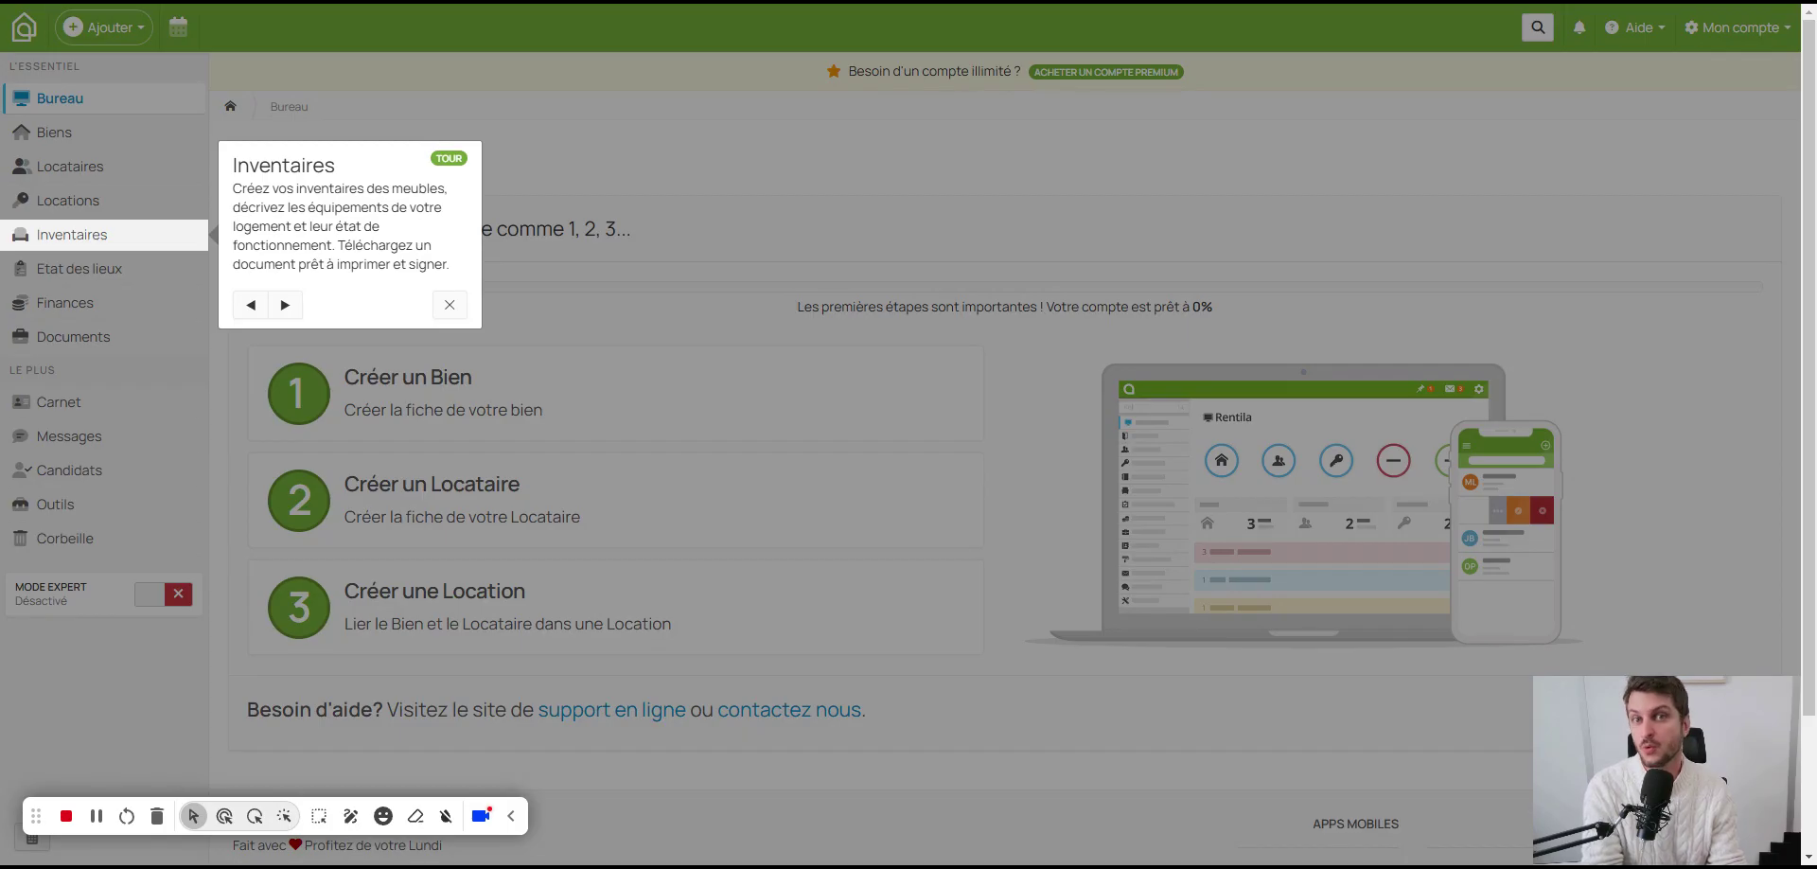
click(292, 305)
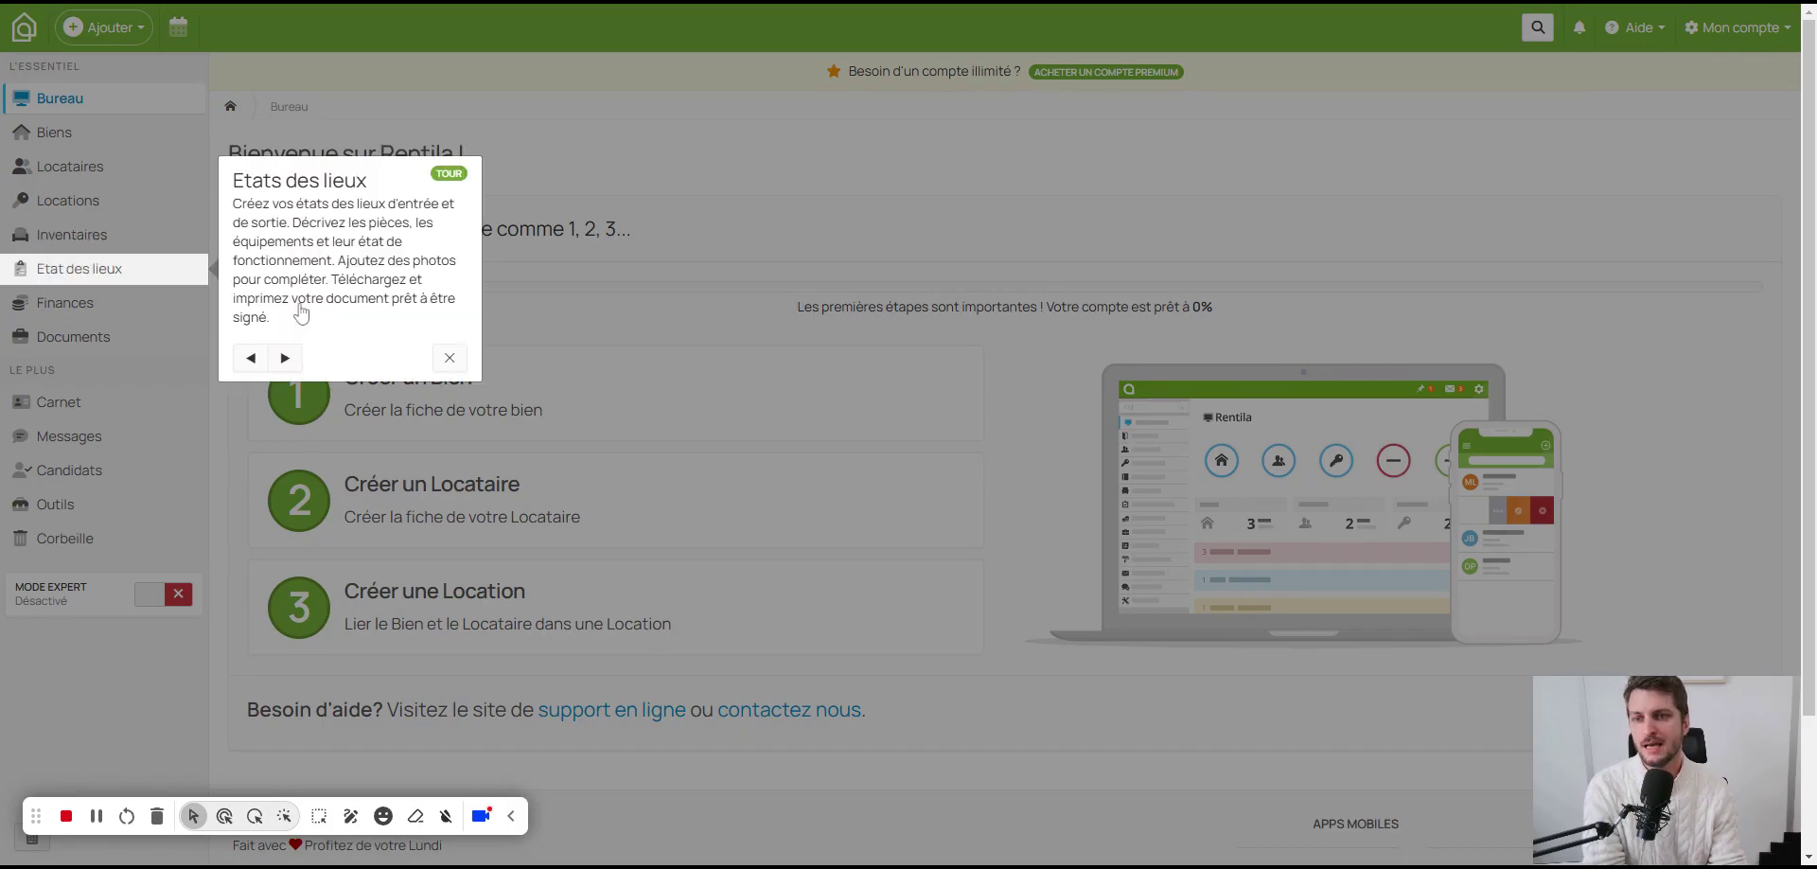
click(287, 358)
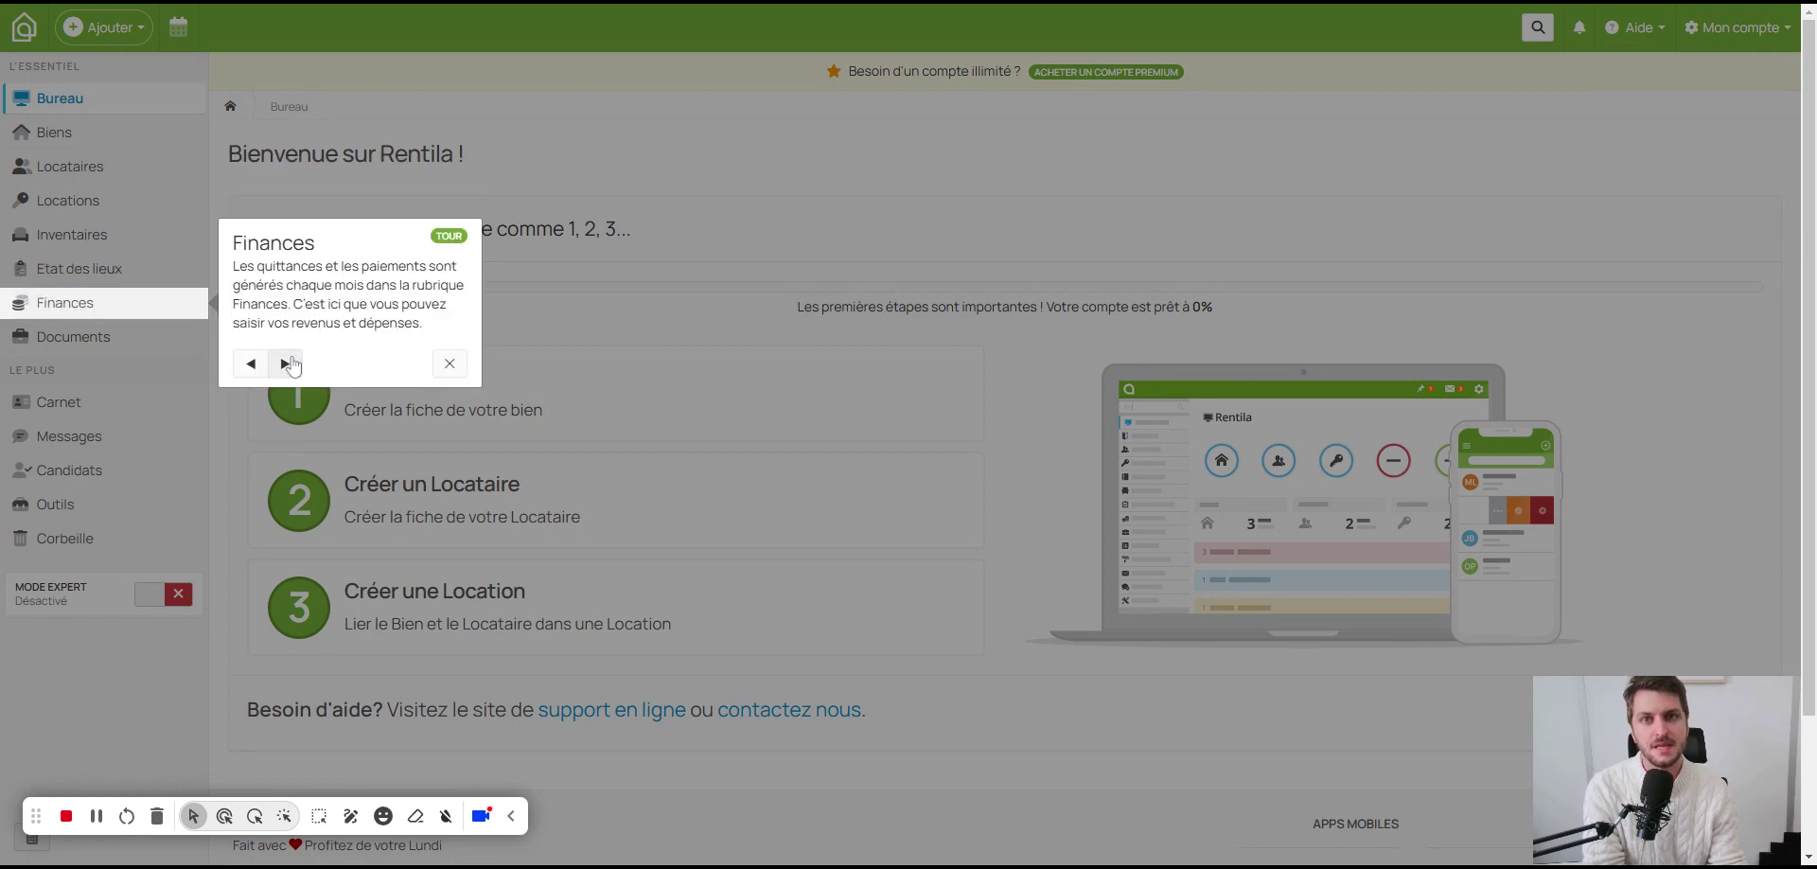
click(287, 363)
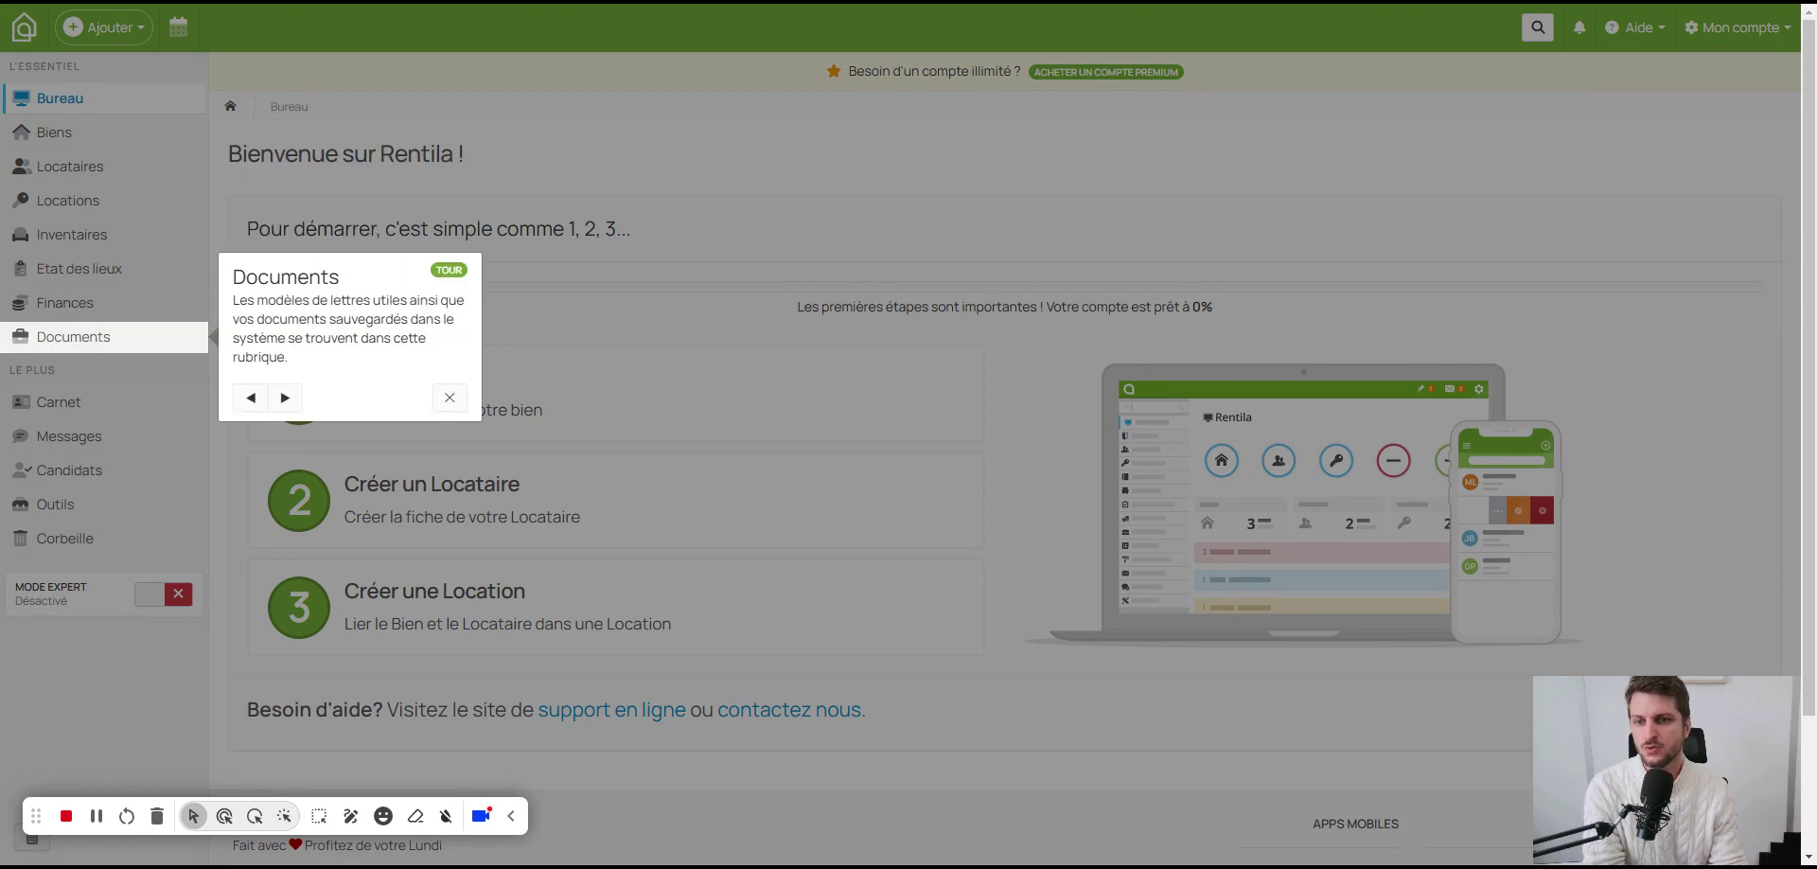
click(287, 397)
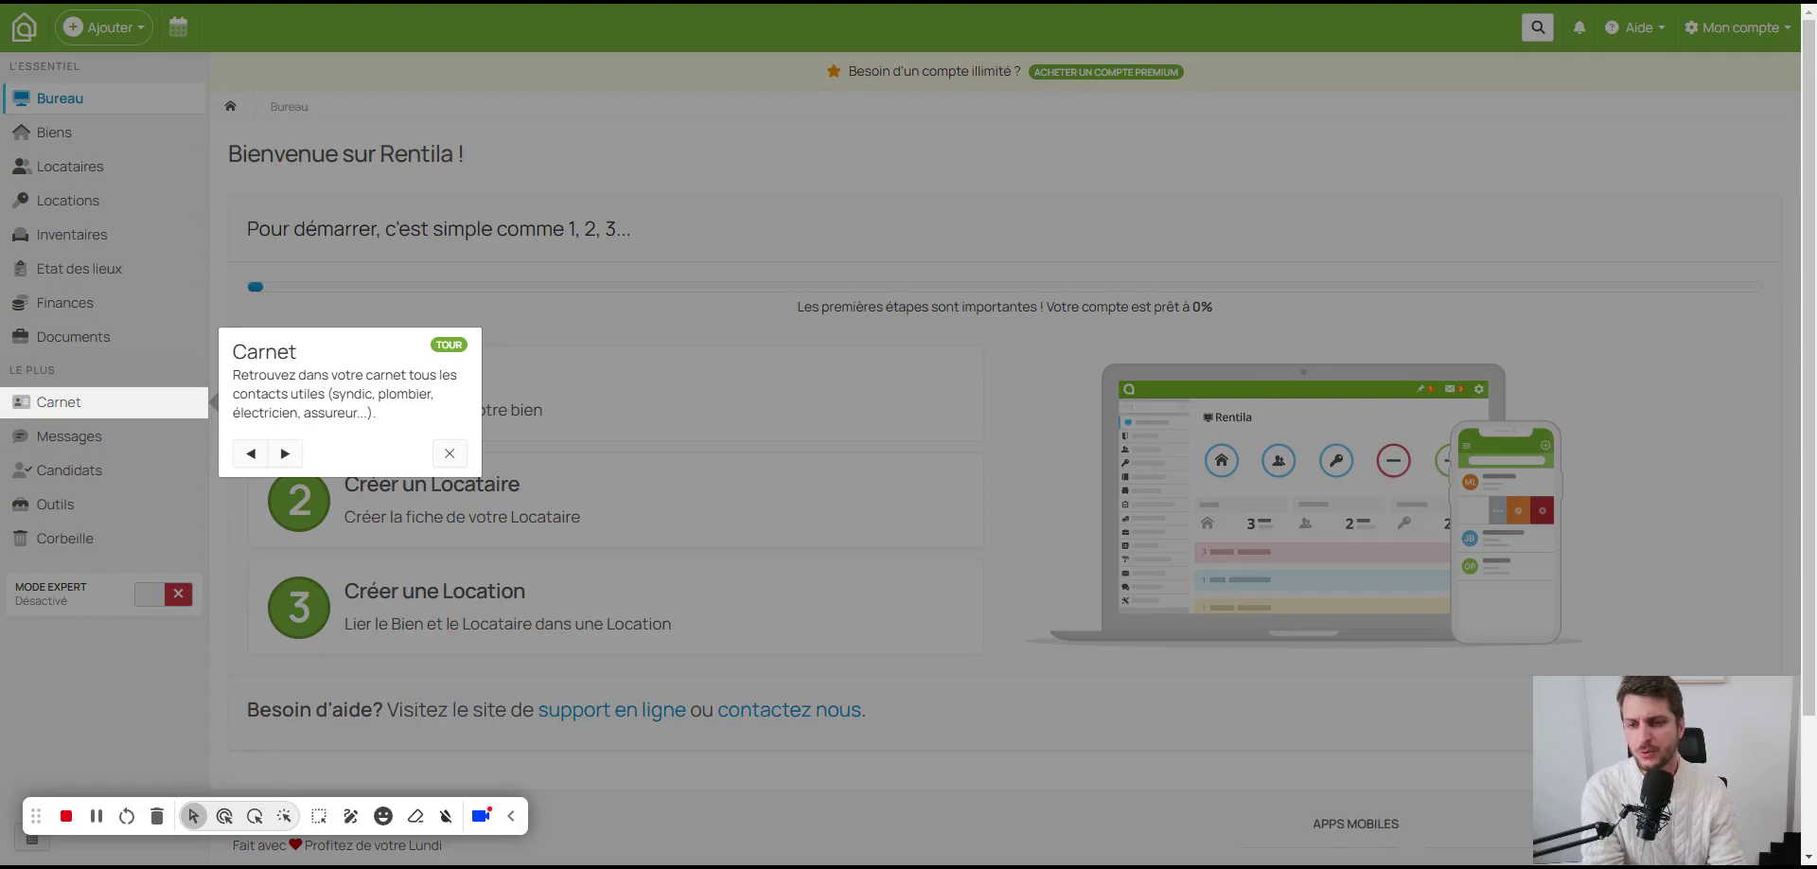
Step: Finish the remaining tour steps, close the tour, and start a new property
drag(333, 392, 417, 393)
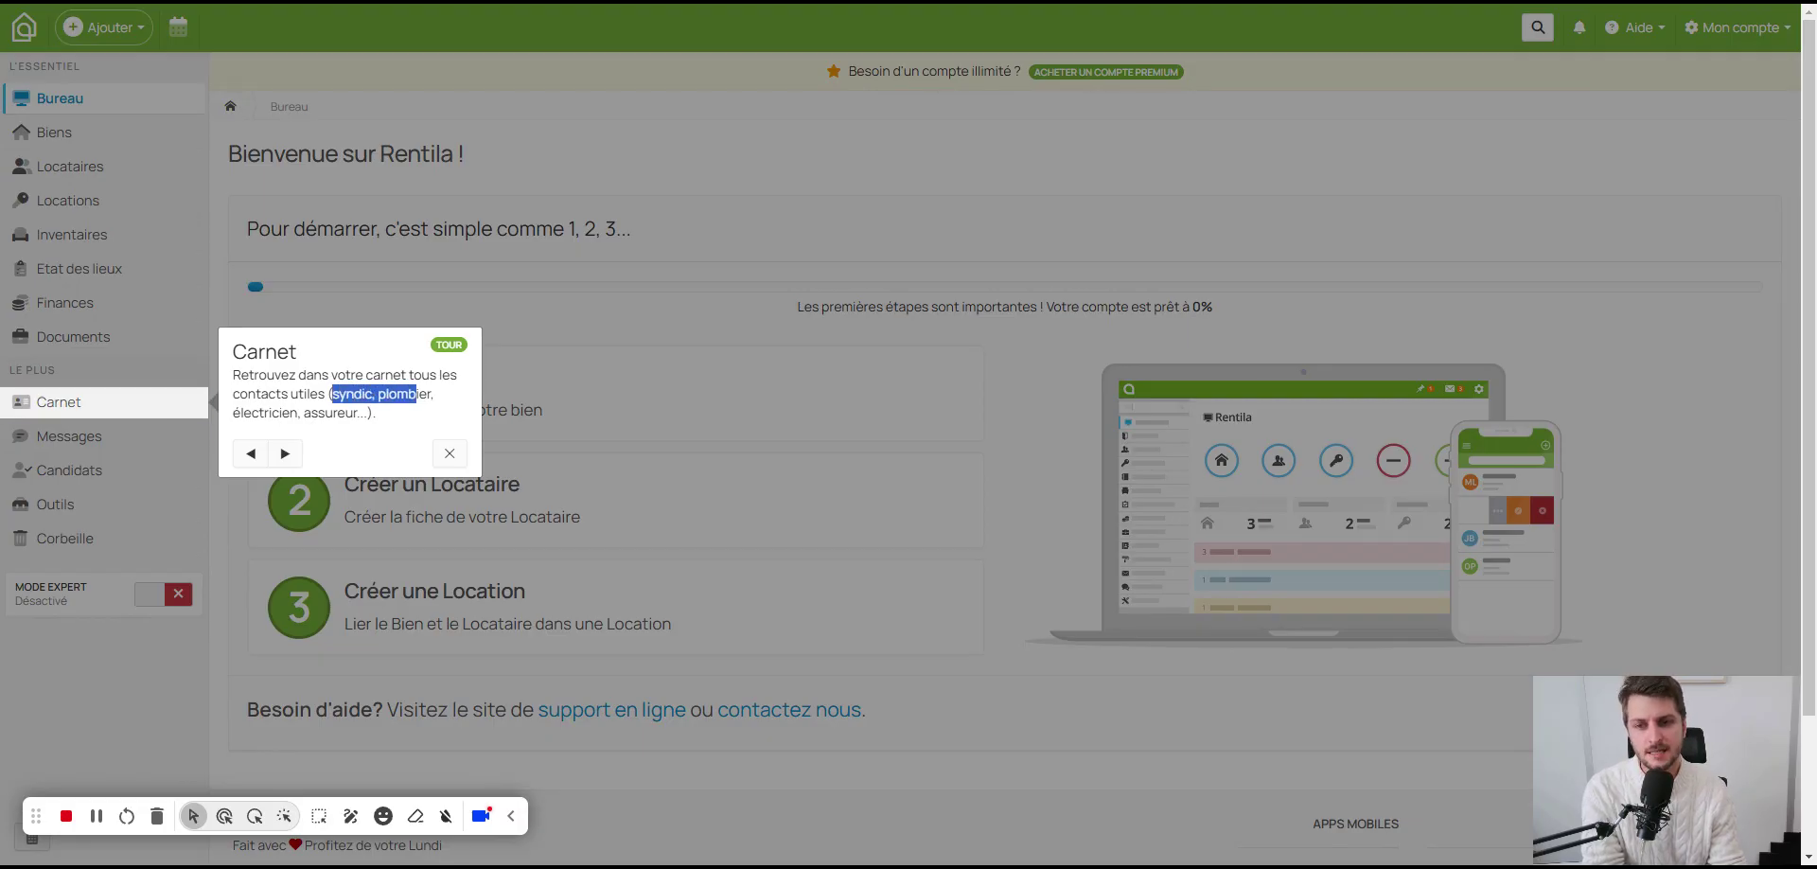
click(280, 444)
click(293, 484)
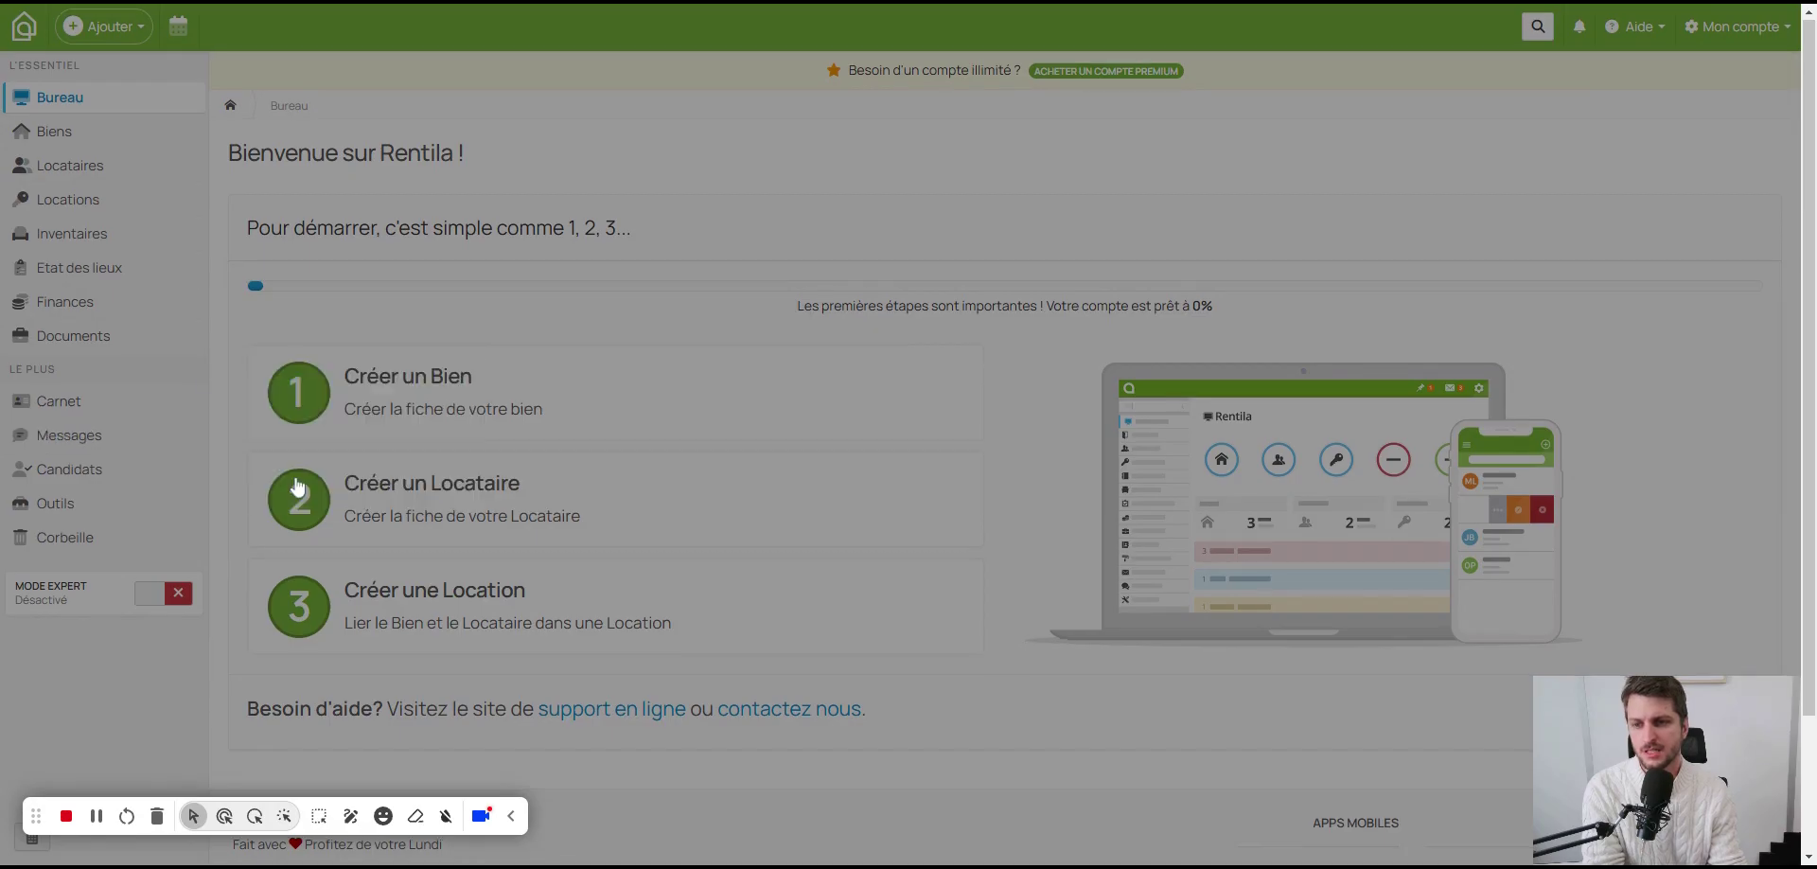
click(295, 492)
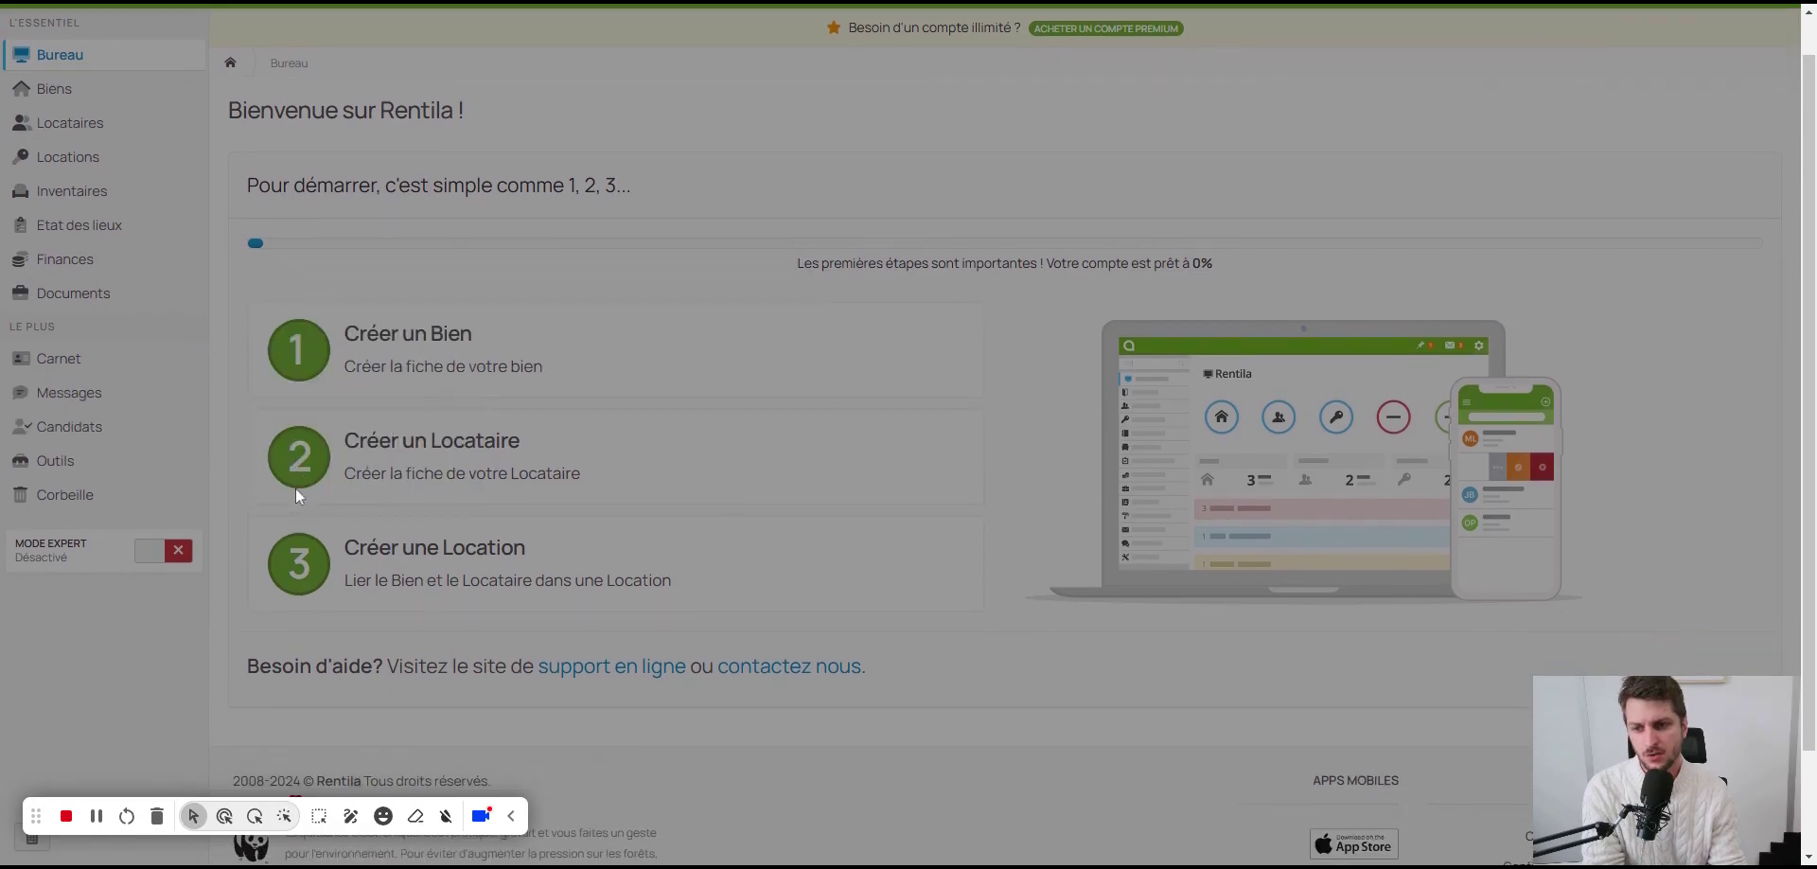
click(293, 491)
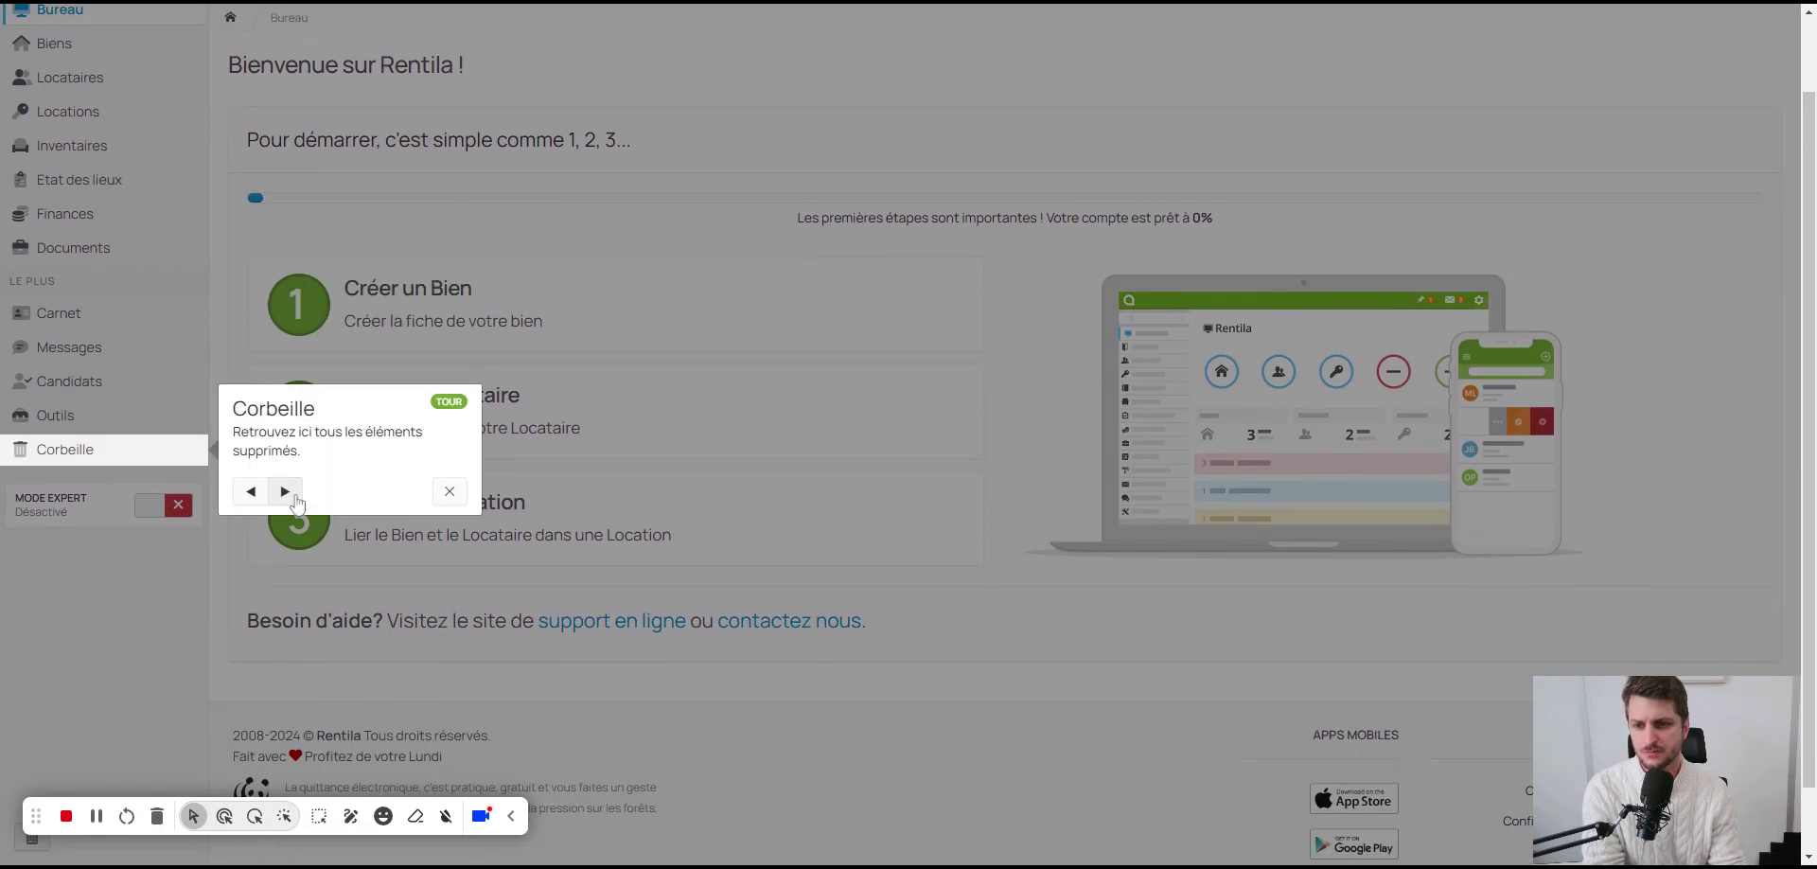
click(293, 491)
click(435, 503)
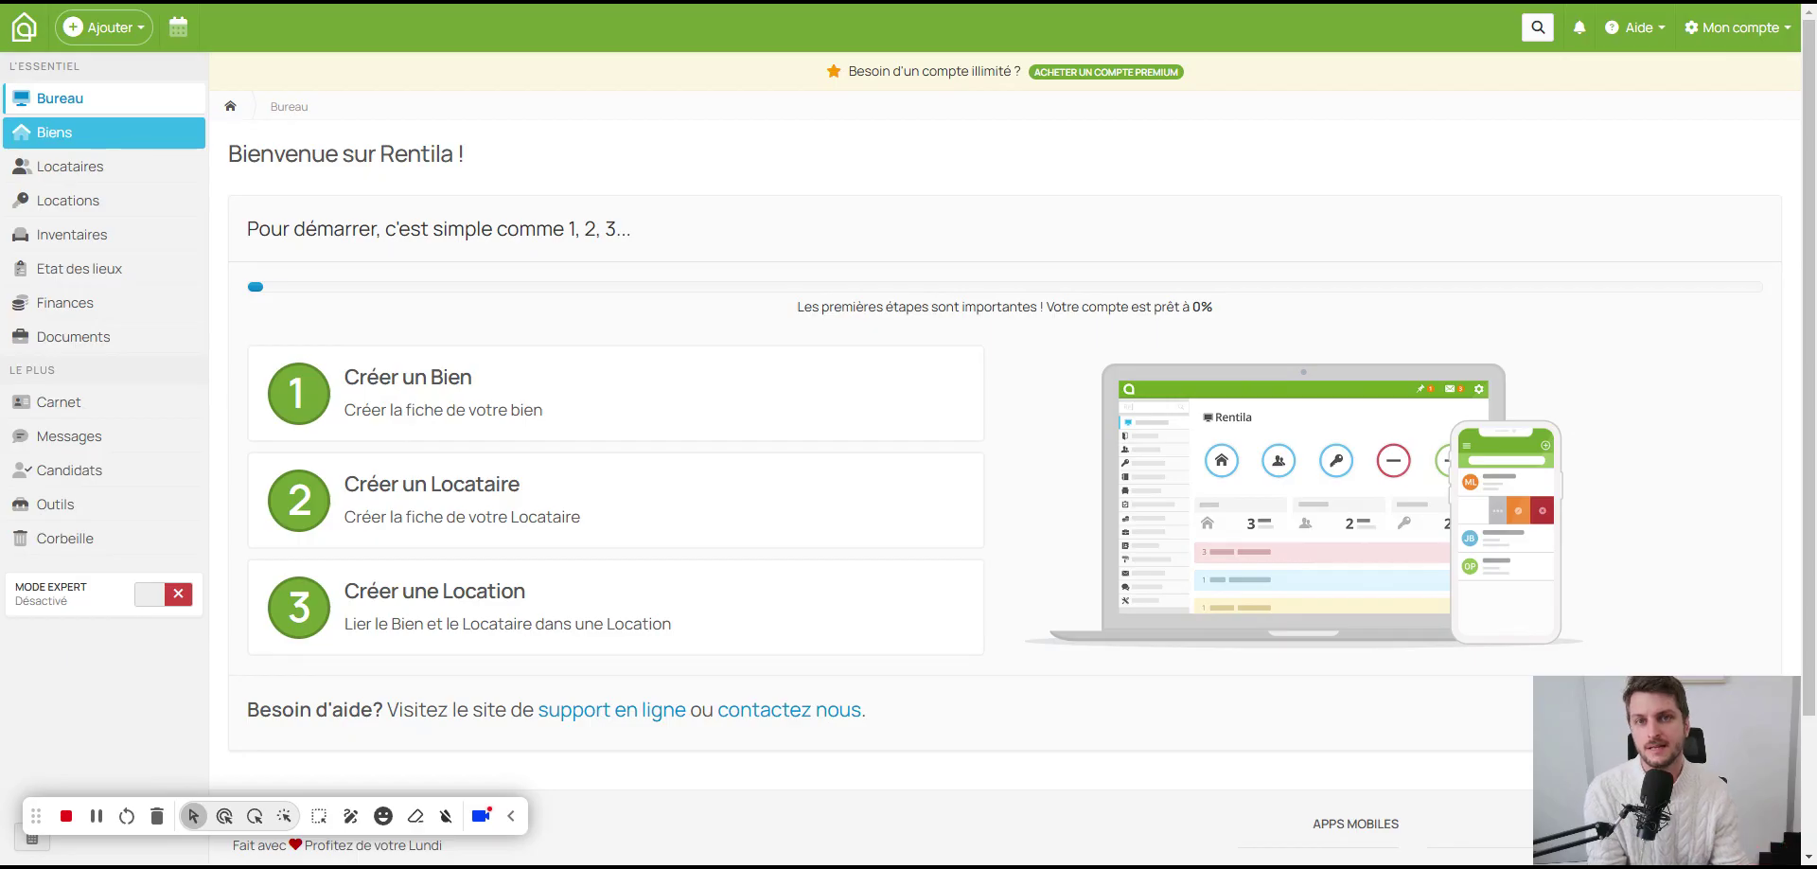
click(415, 377)
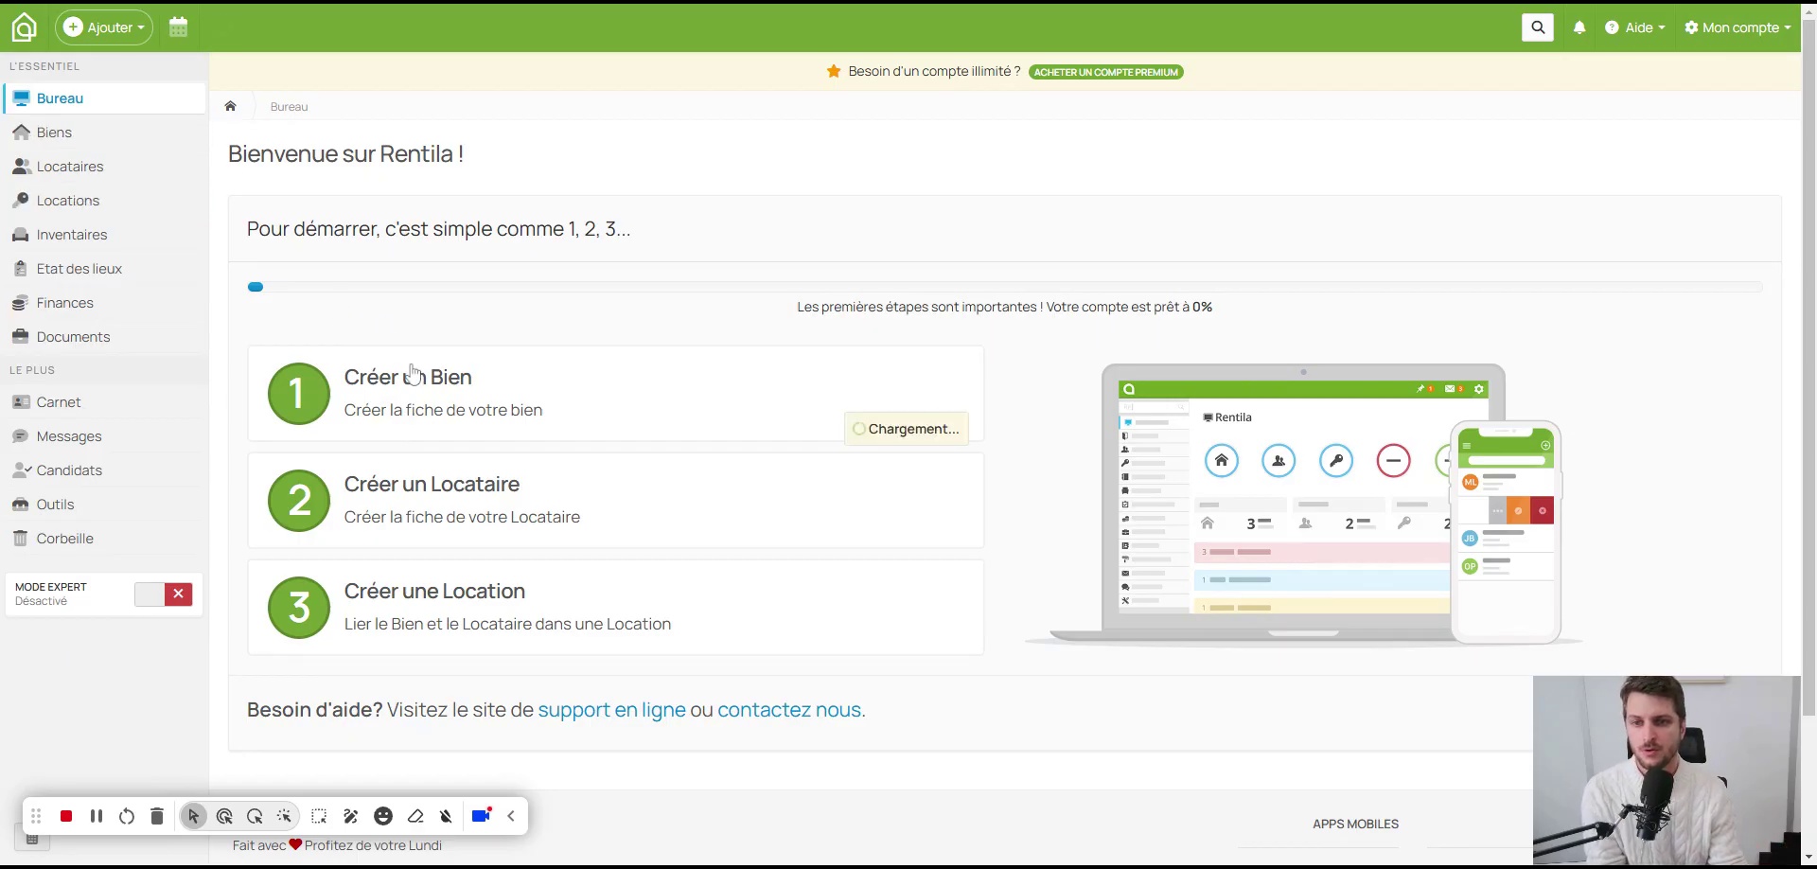
click(509, 304)
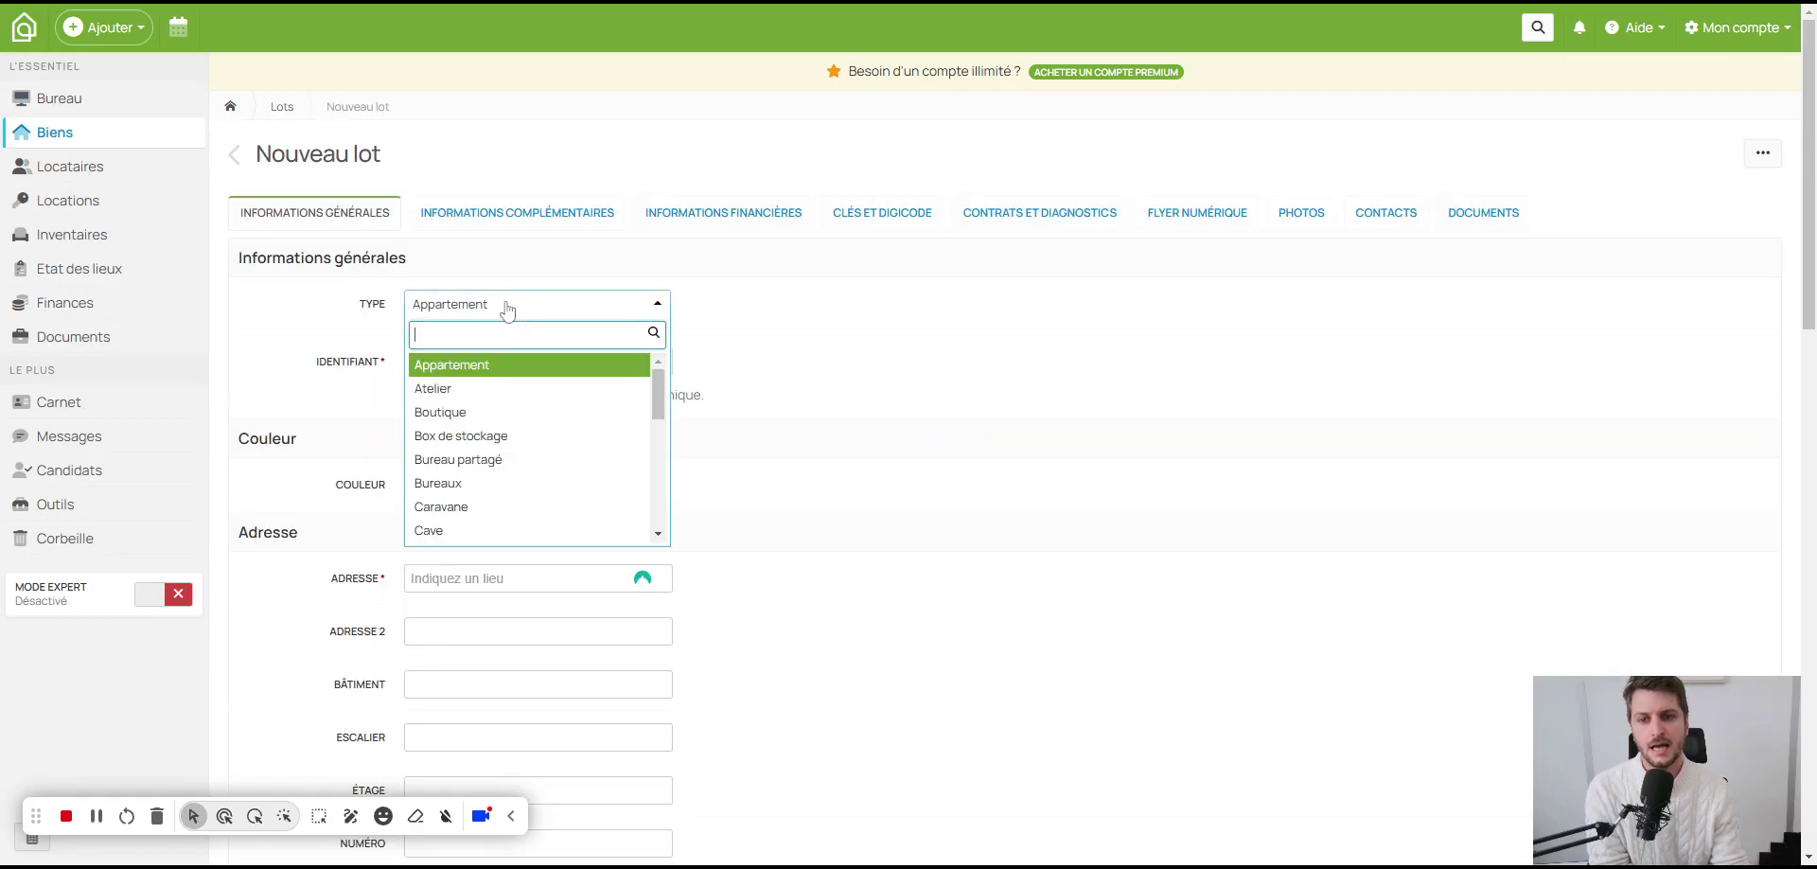
Step: Keep Appartement as the type, set the identifier to the street address, and choose teal colour
click(509, 304)
double_click(479, 361)
key(ctrl+a)
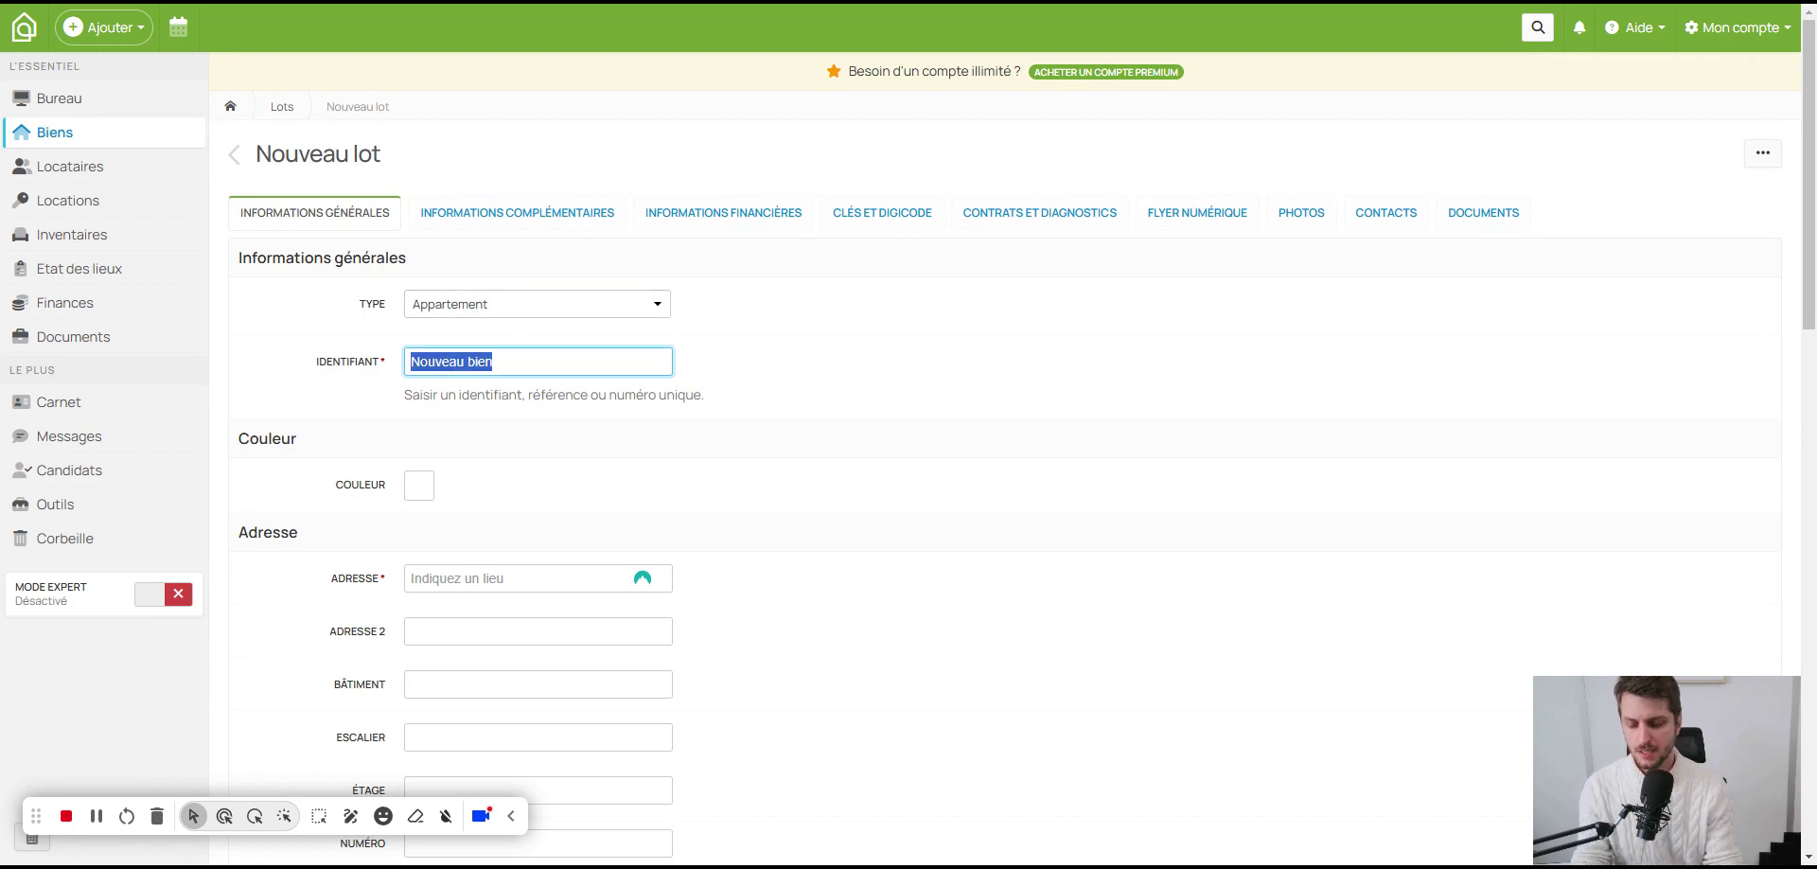
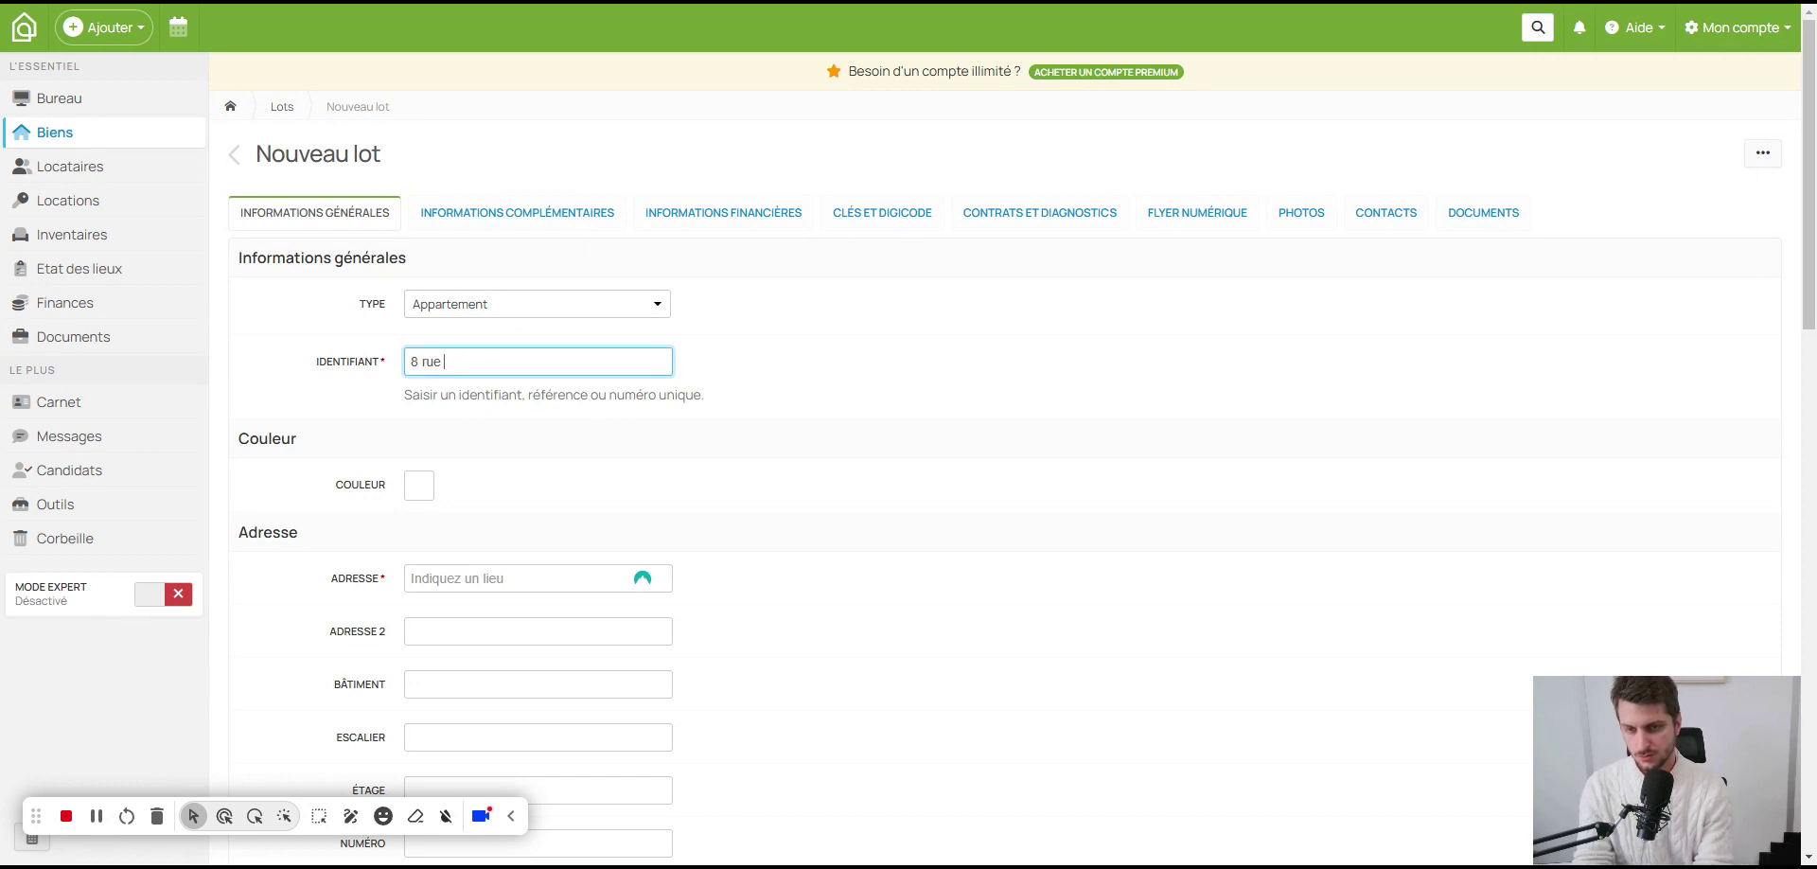
double_click(436, 493)
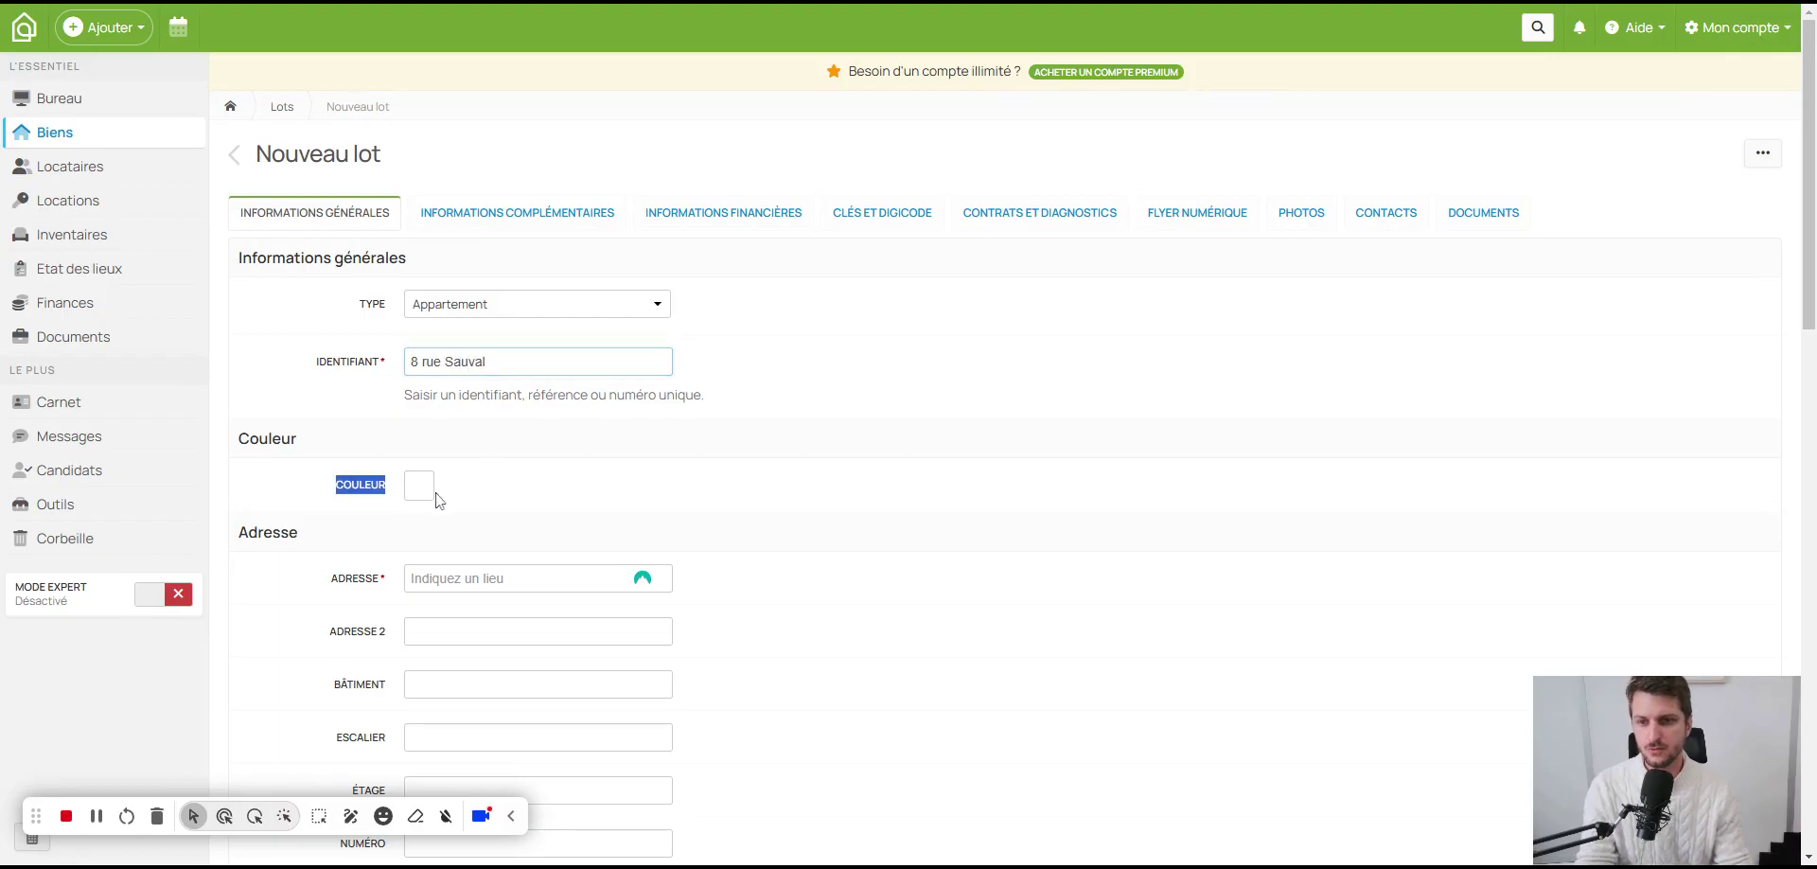
click(424, 485)
click(518, 552)
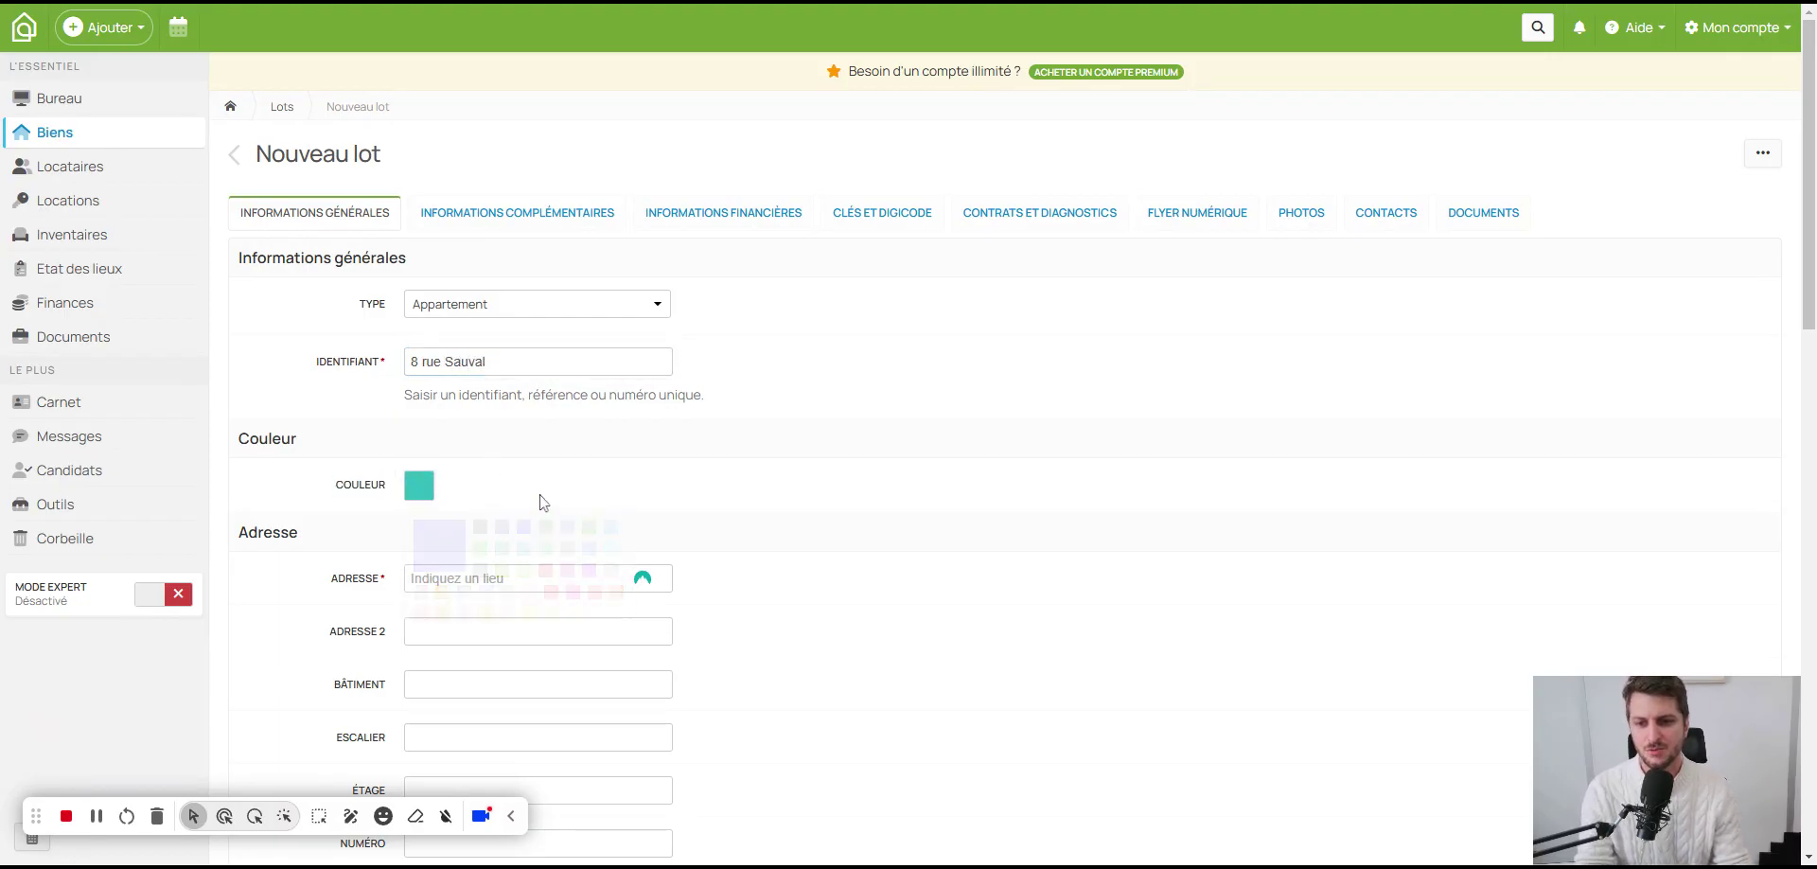
Step: Copy the identifier into Adresse and pick the matching Paris suggestion to auto-fill city and postcode
scroll(544, 502, down, 2)
key(Tab)
triple_click(454, 172)
key(ctrl+c)
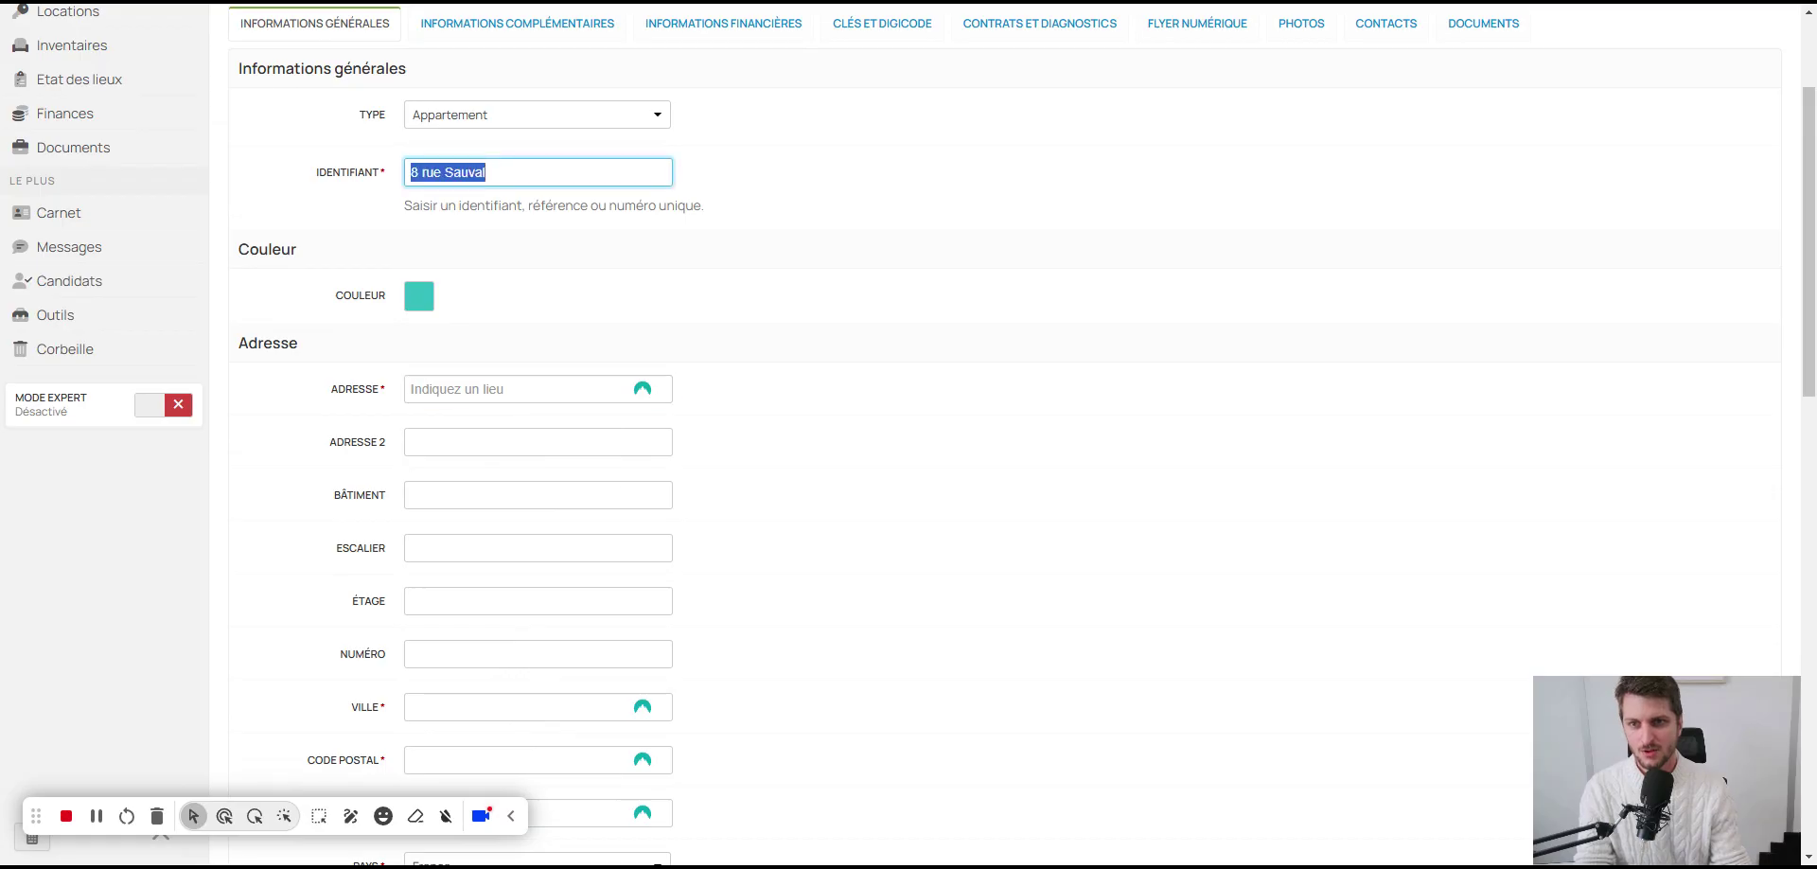
click(522, 389)
key(ctrl+v)
scroll(462, 492, down, 2)
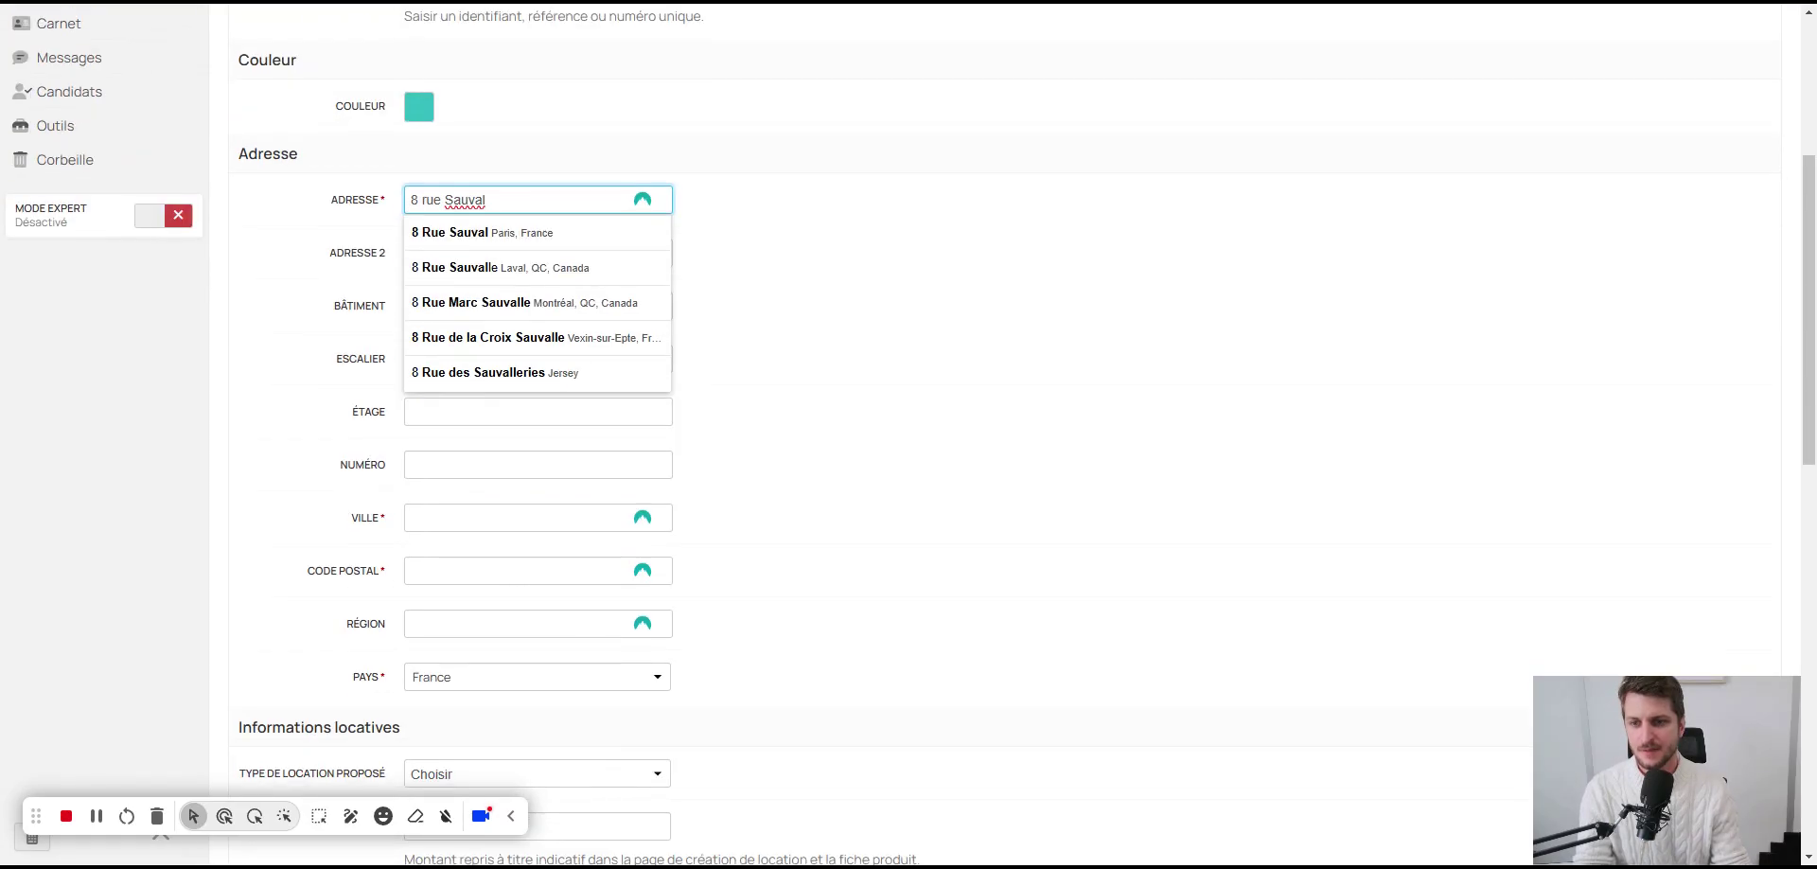
click(476, 234)
scroll(459, 450, down, 3)
scroll(672, 417, up, 3)
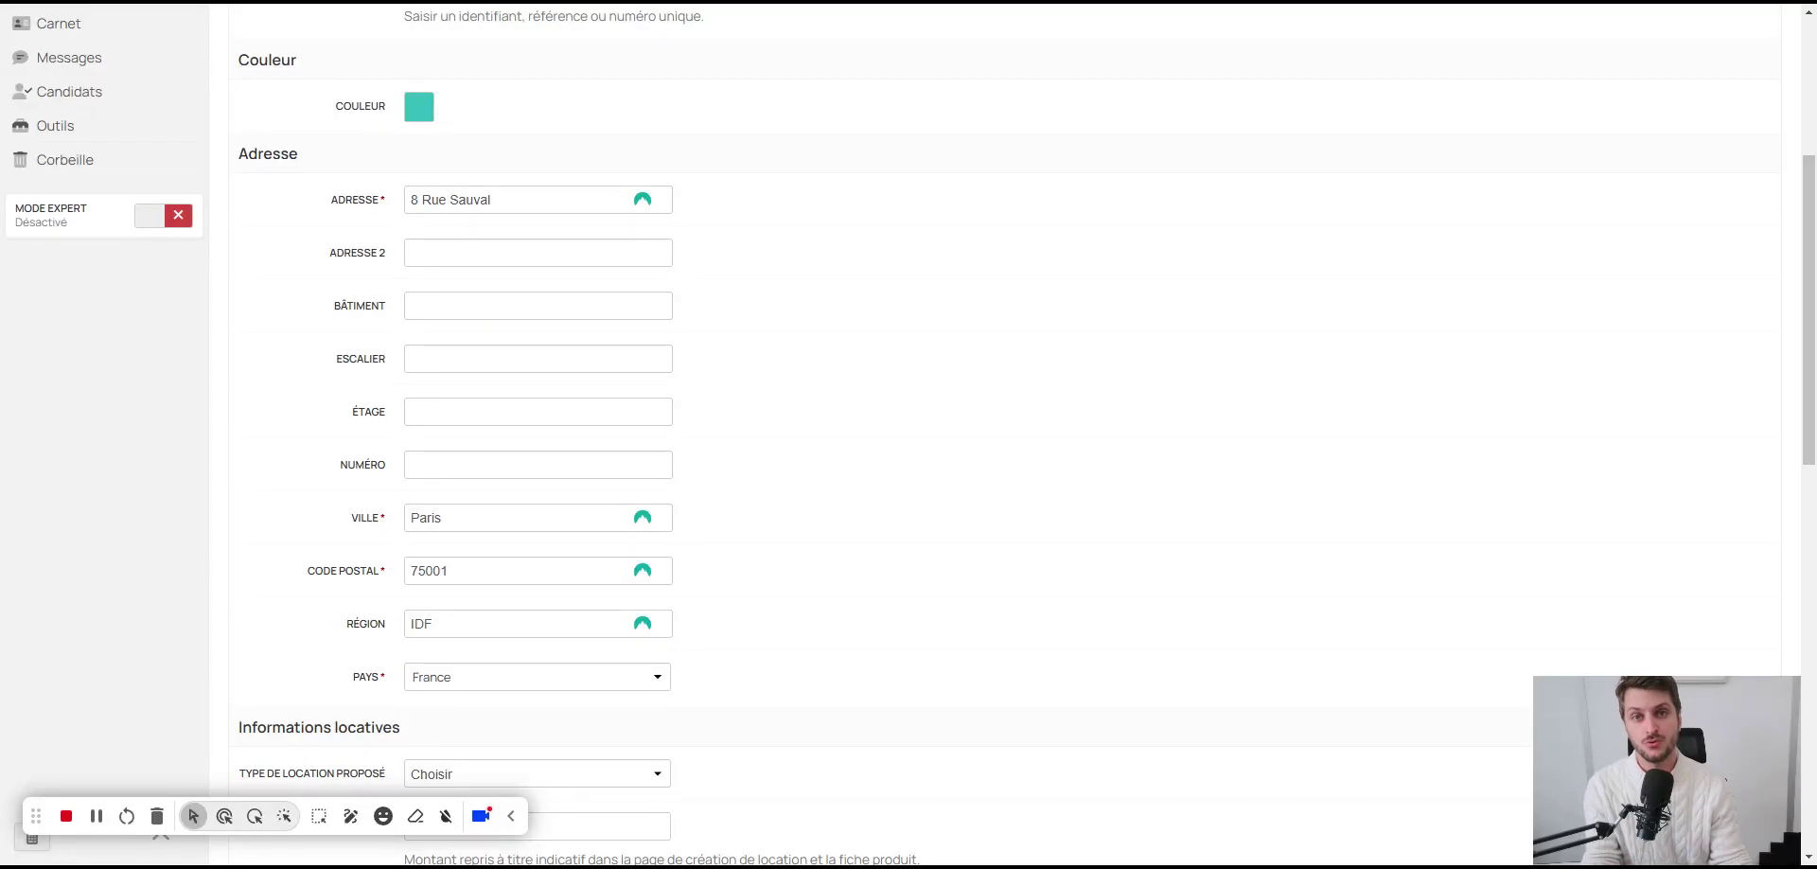
Step: Fill in floor 2, apartment number B2 and staircase Gauche
scroll(505, 364, down, 2)
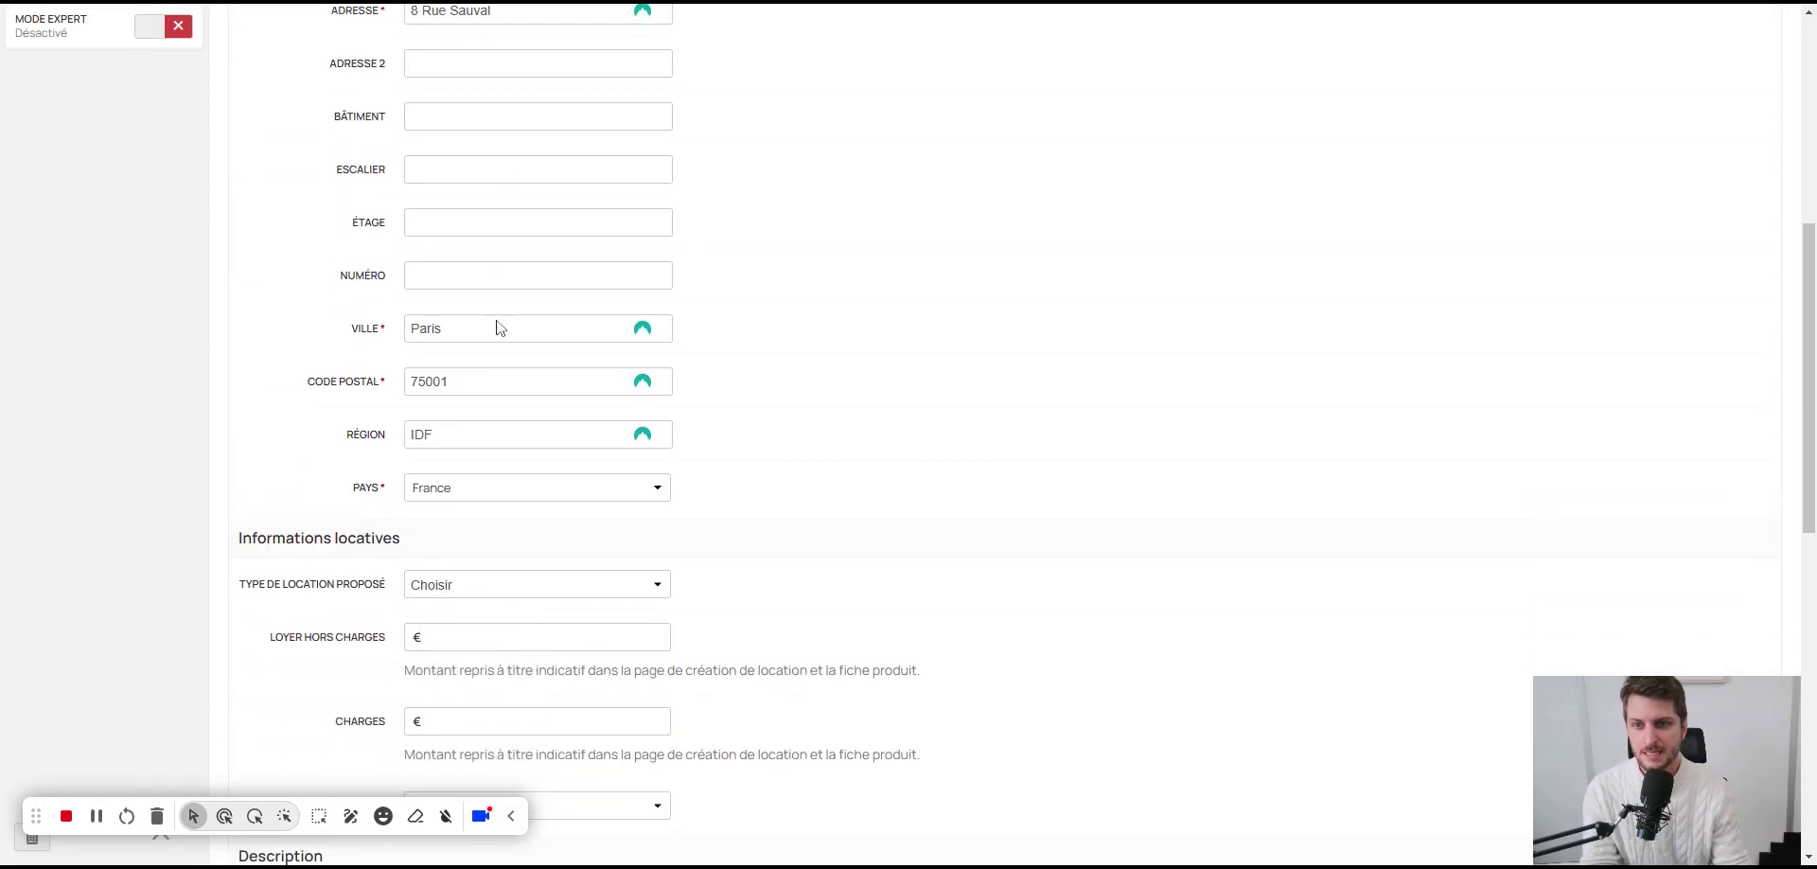
click(497, 227)
click(511, 275)
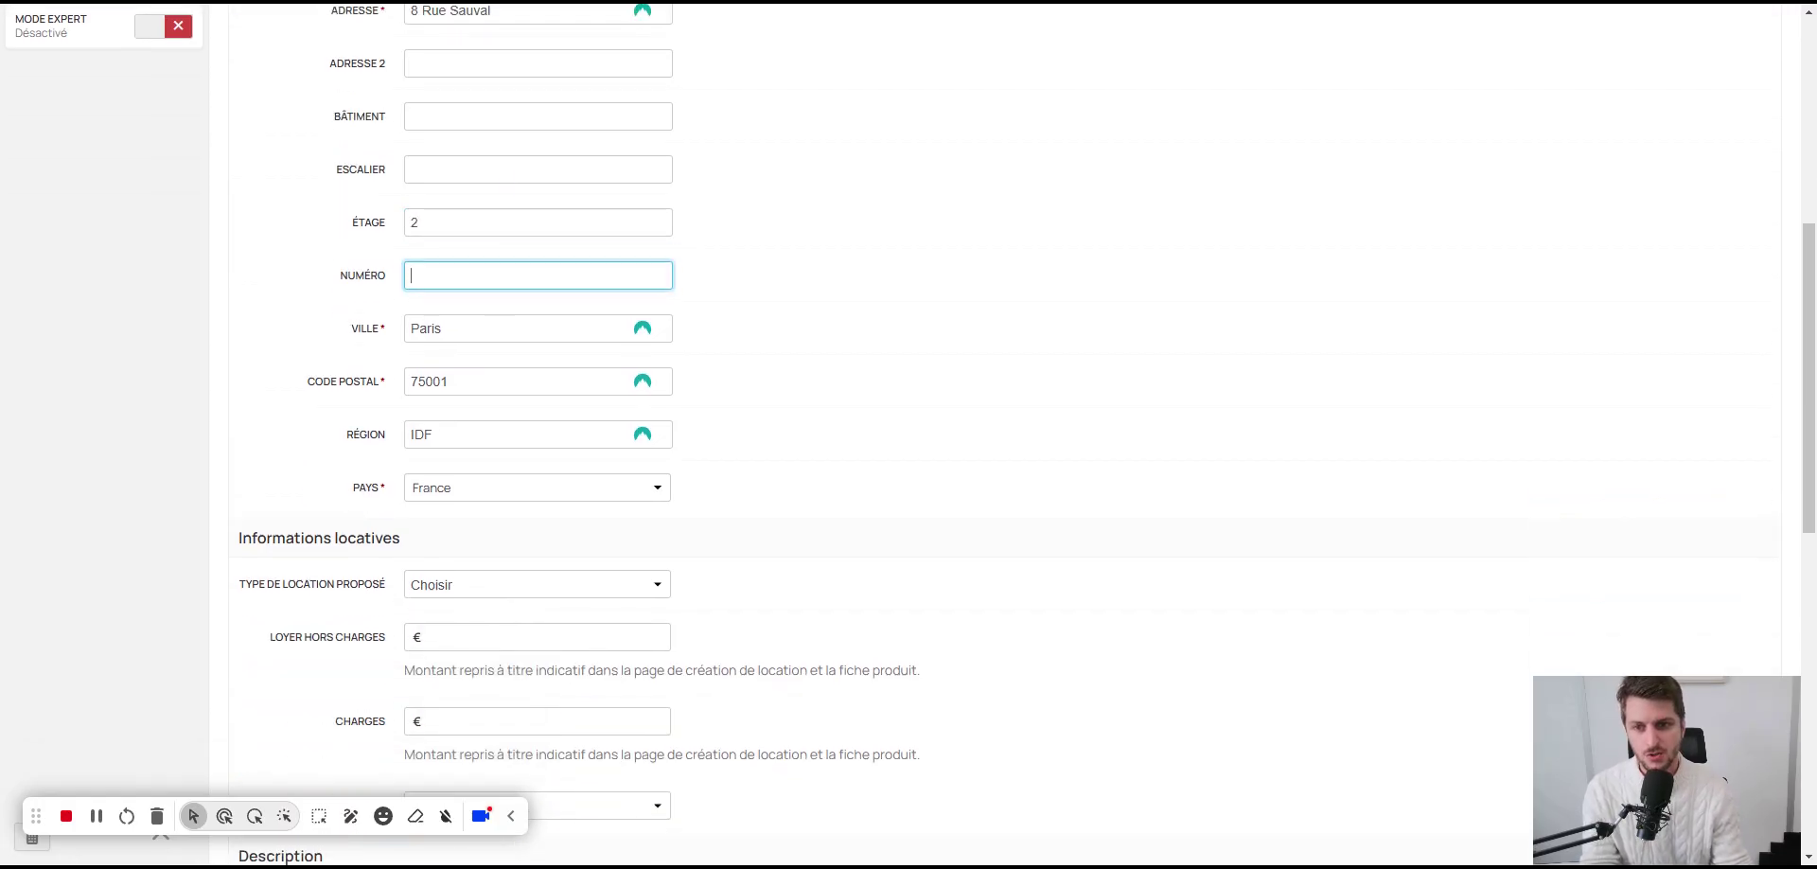
click(537, 170)
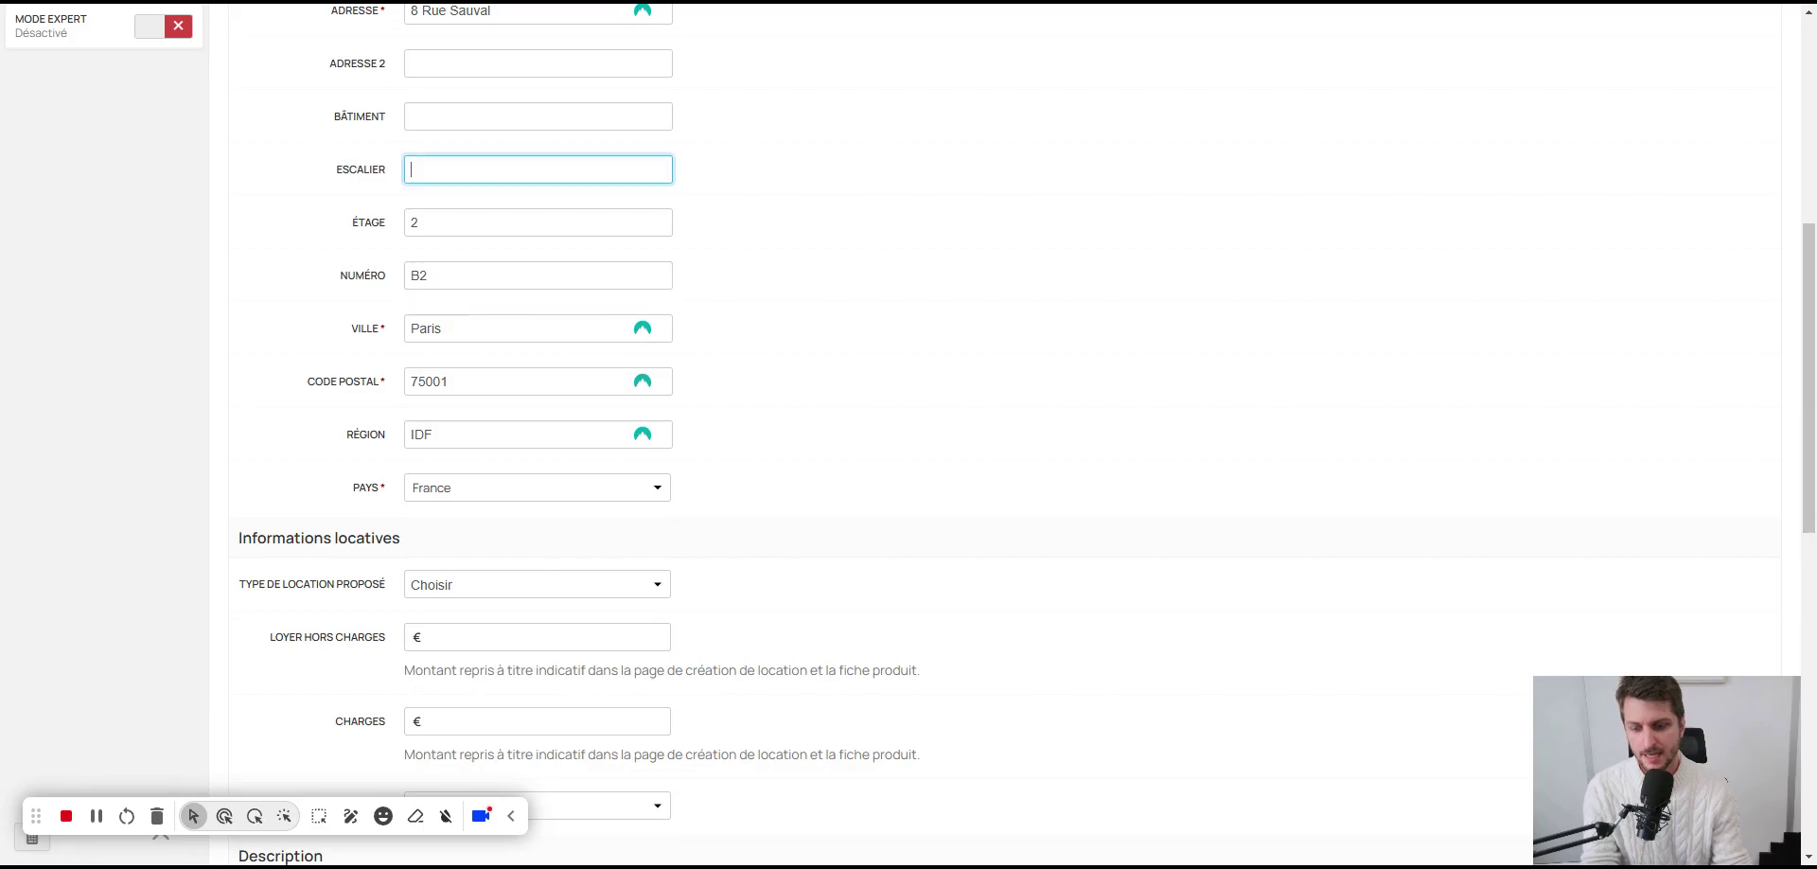
text(Gauche)
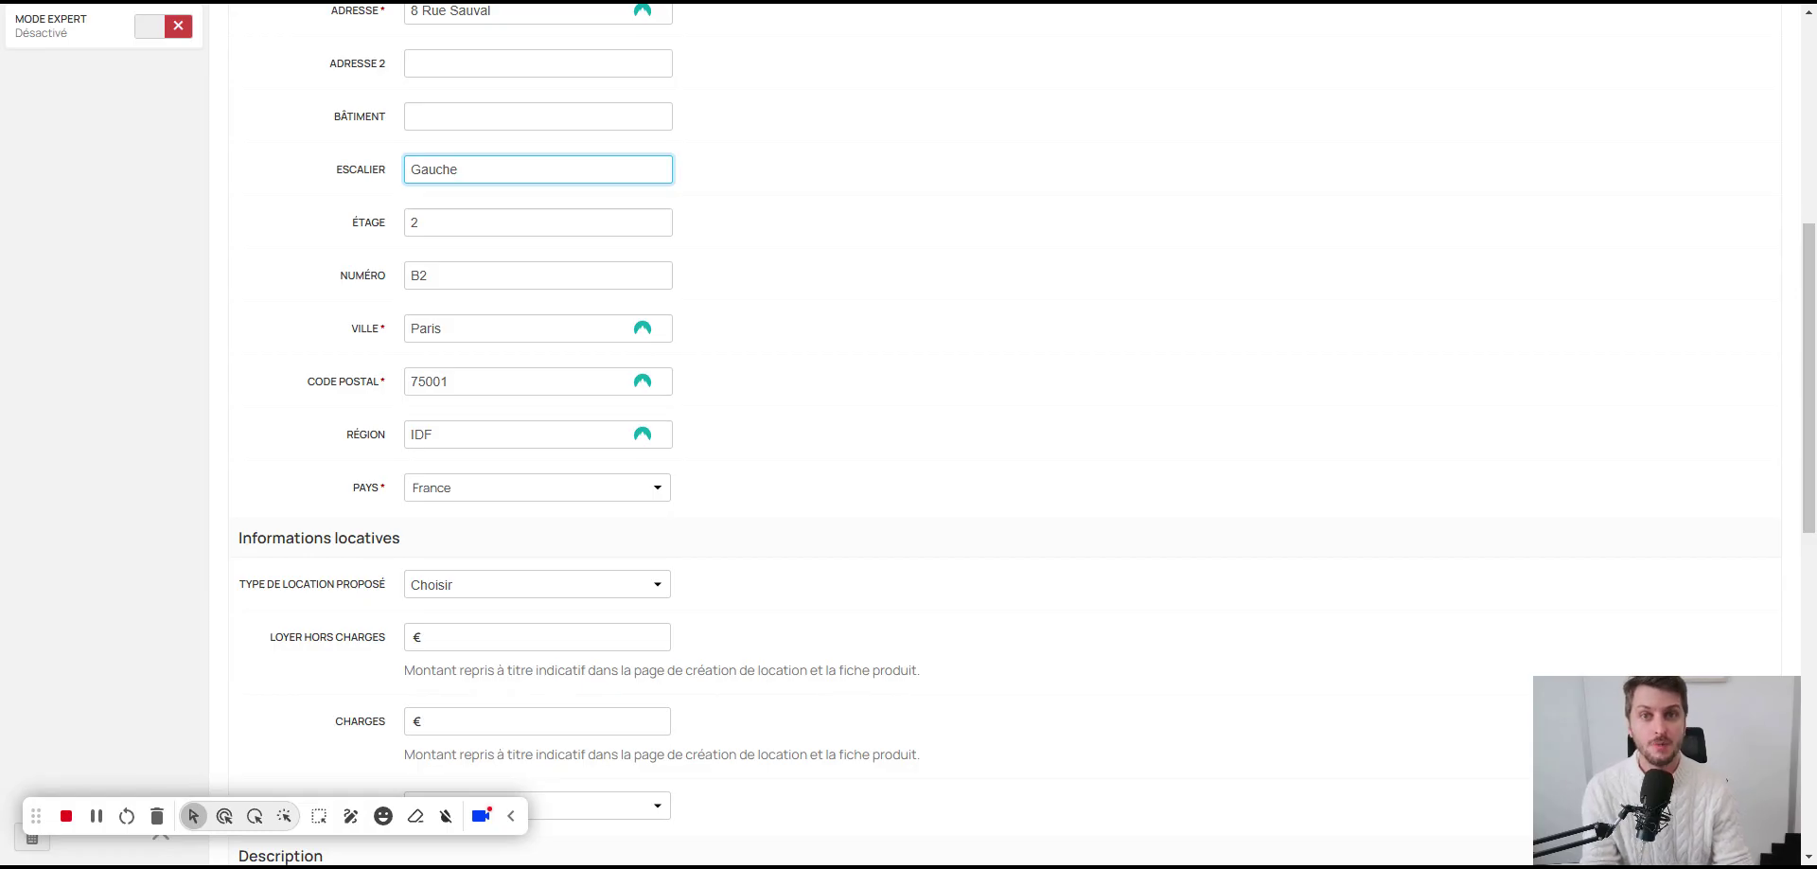
Step: Choose Meublée rental type, rent 1600 €, charges 120 € and Mensuel payment frequency
scroll(660, 488, down, 3)
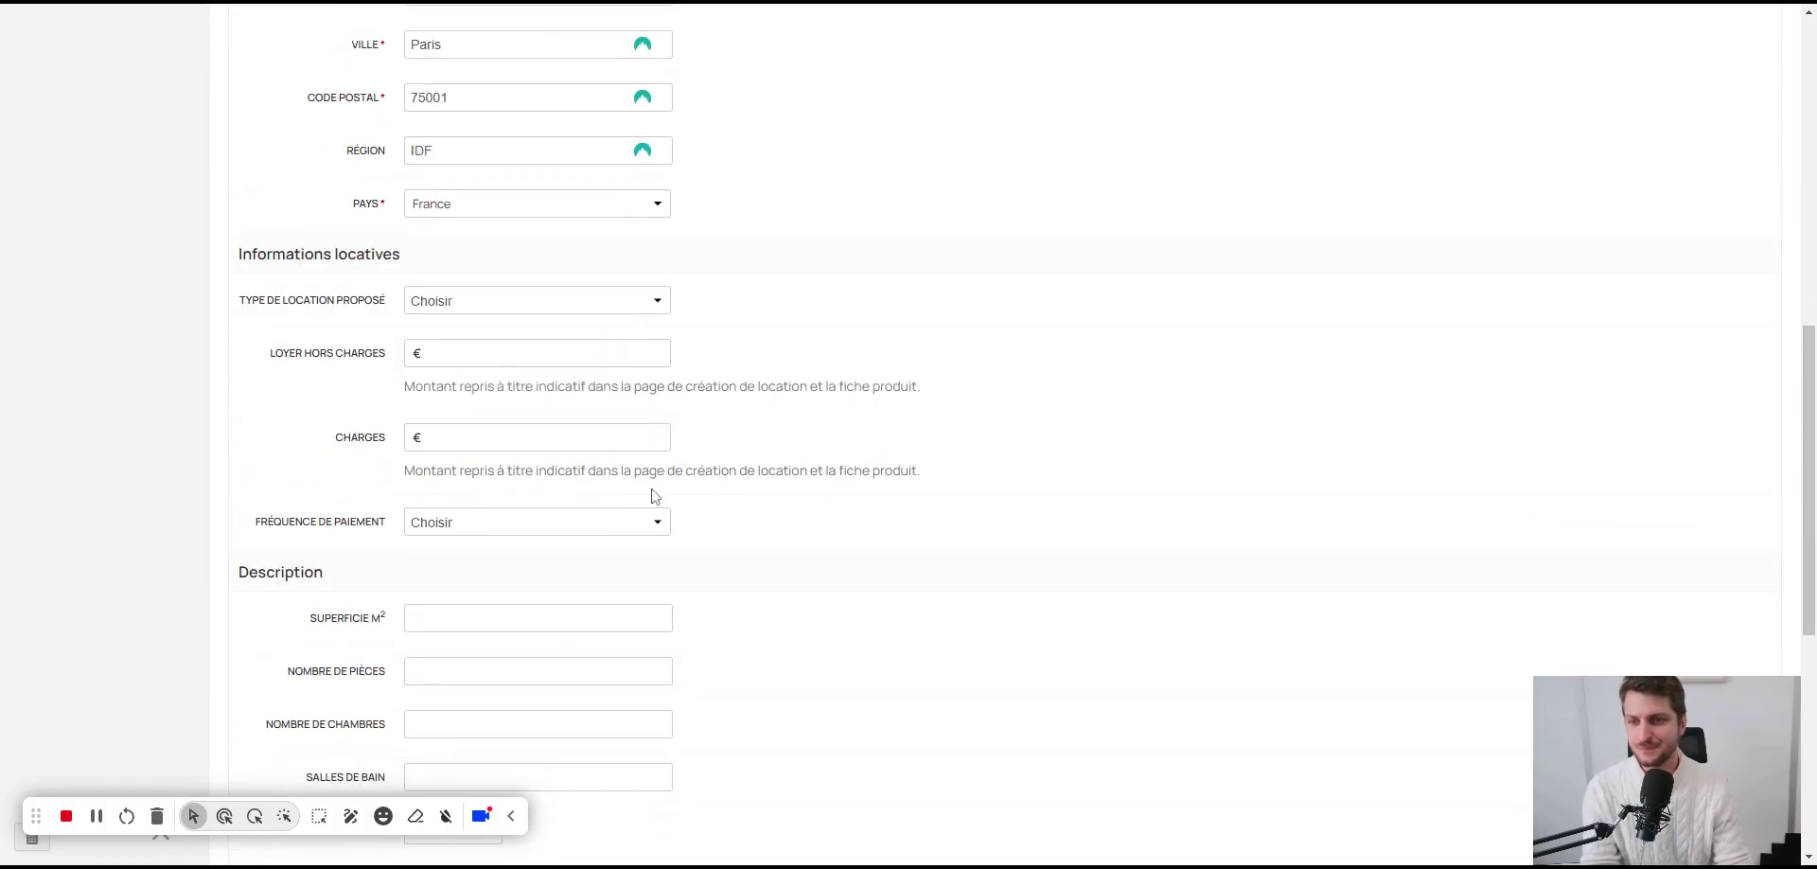
click(504, 308)
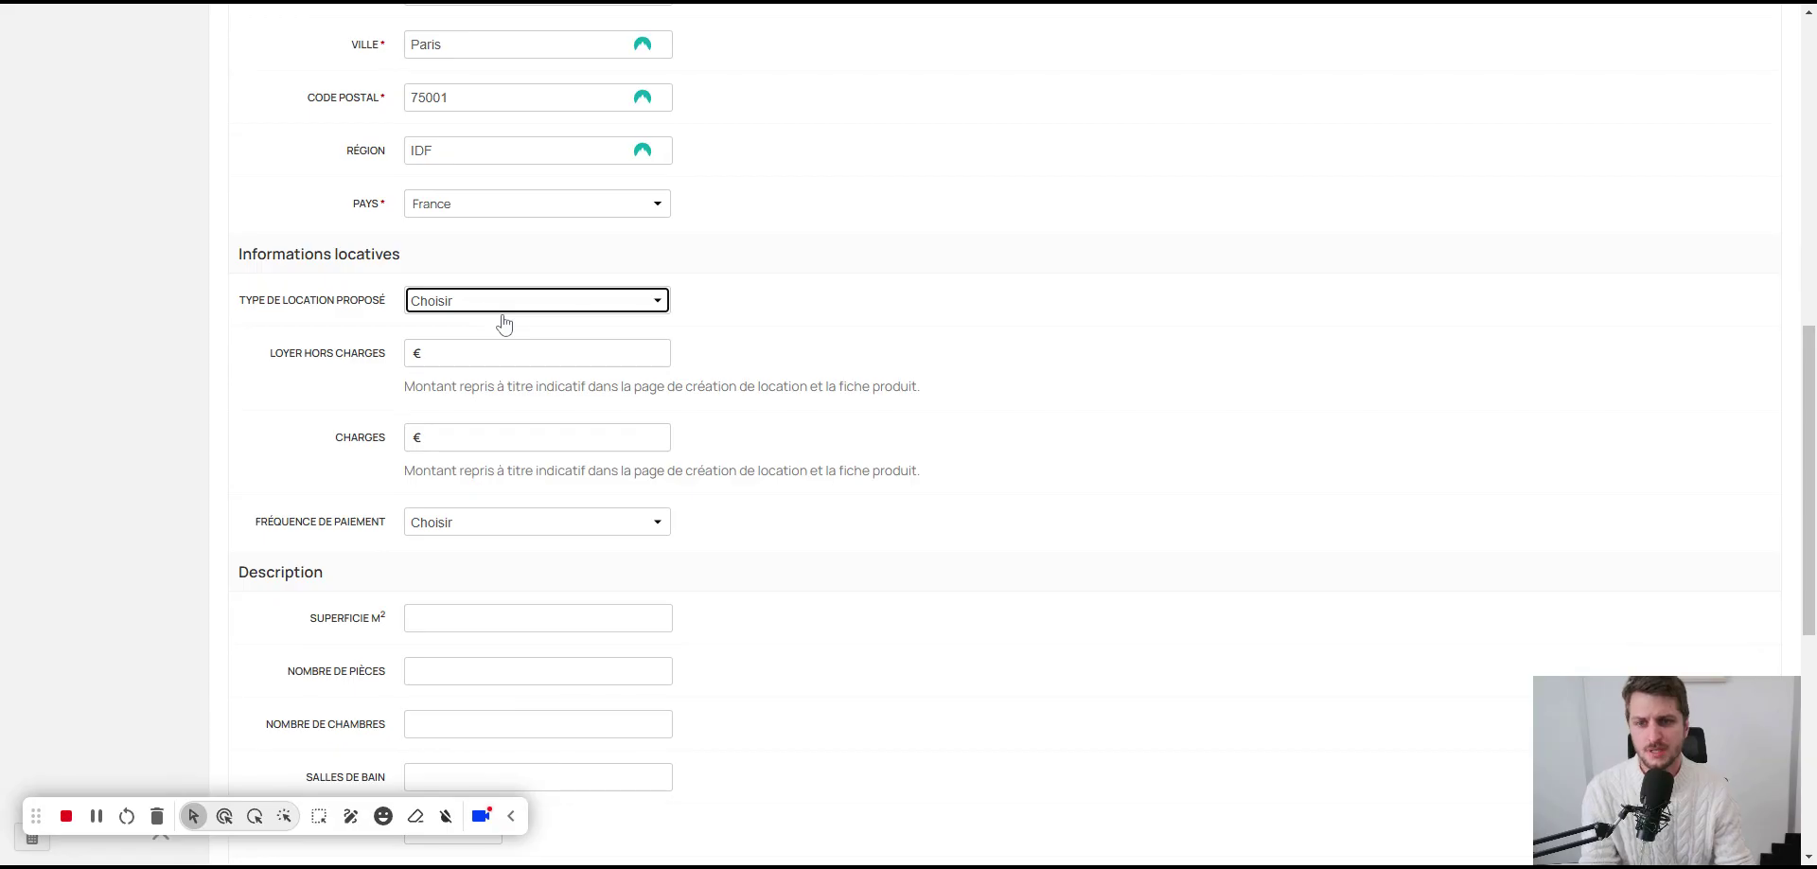
key(Down)
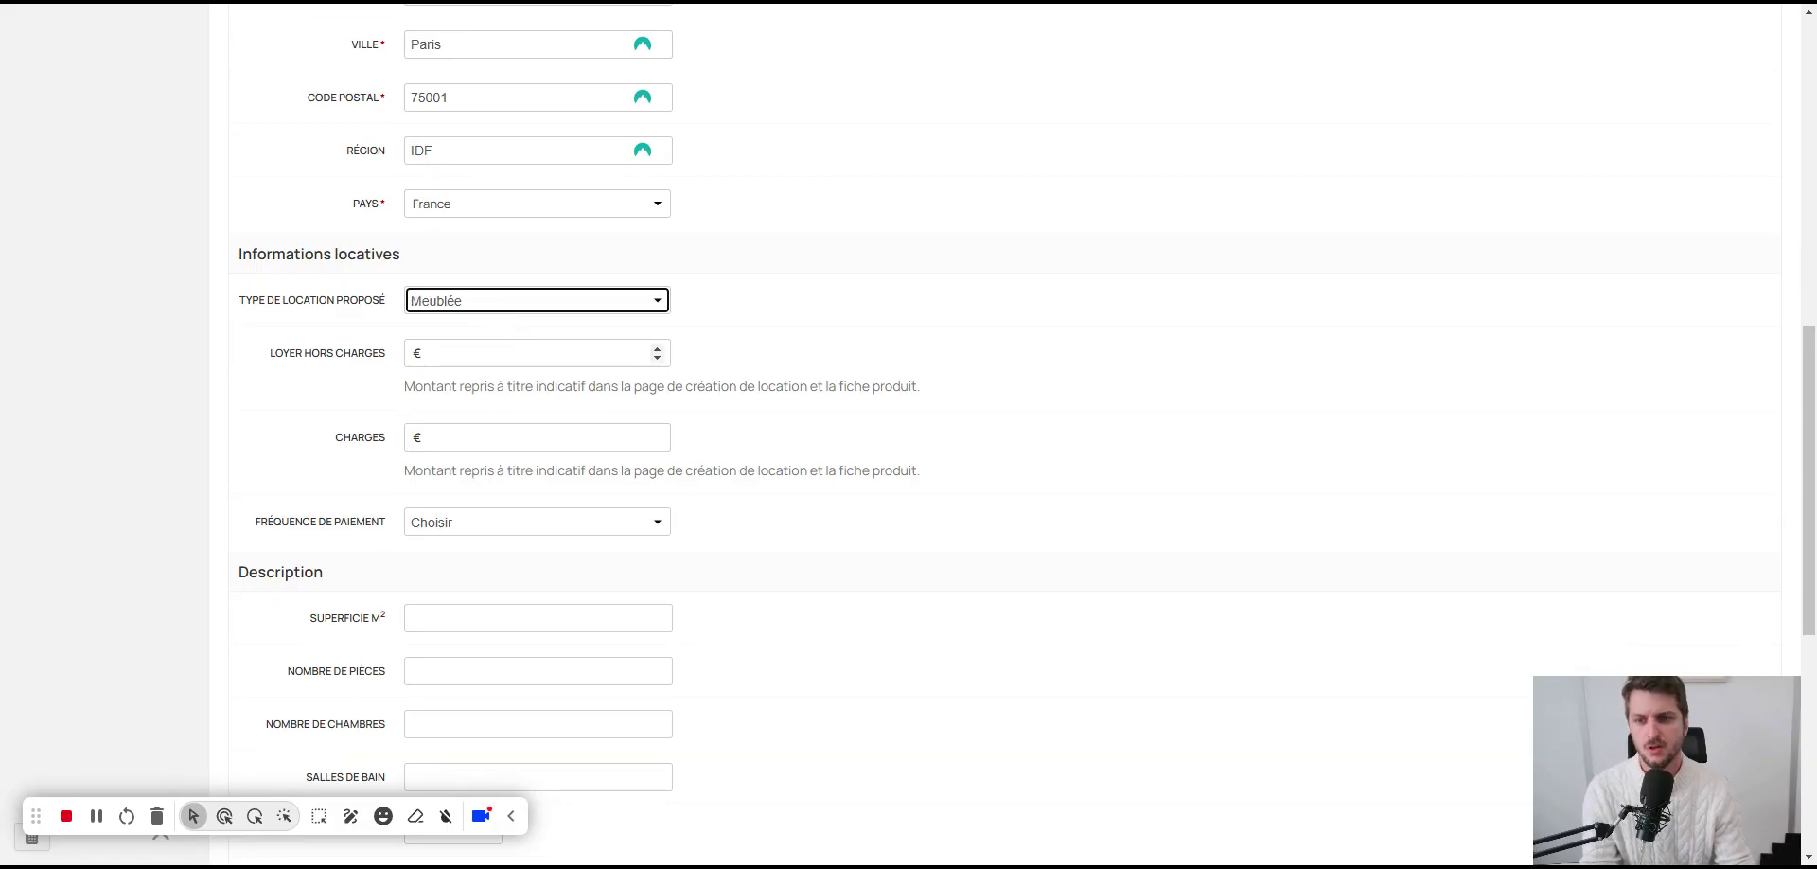
key(Tab)
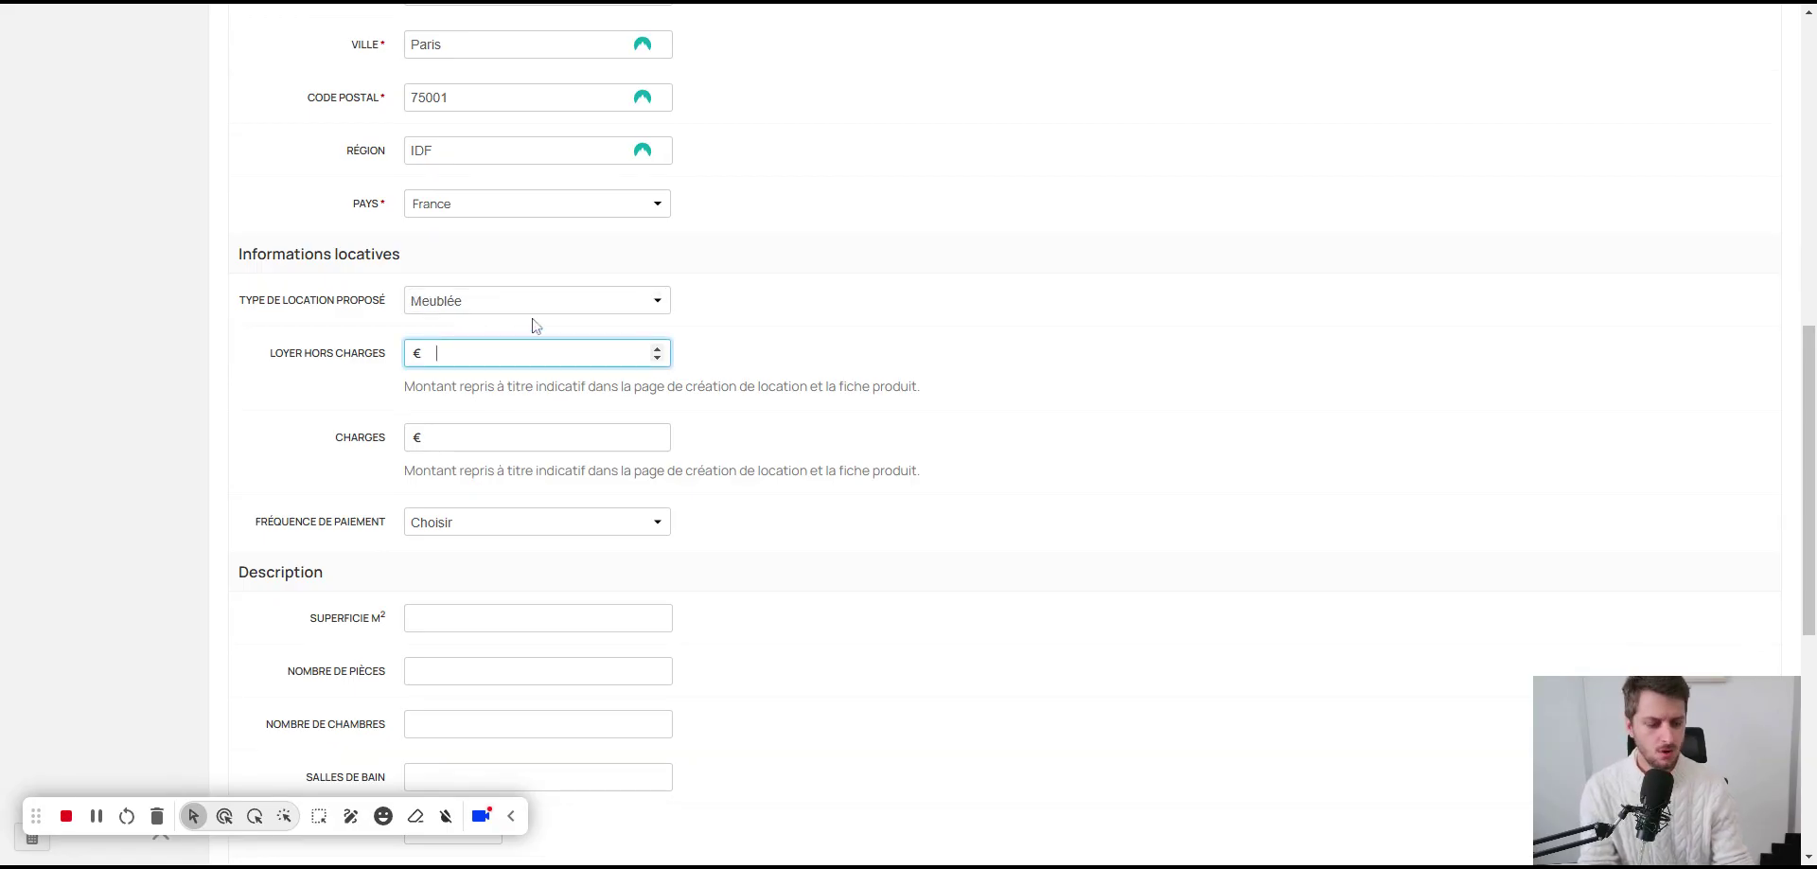
text(1600)
click(740, 349)
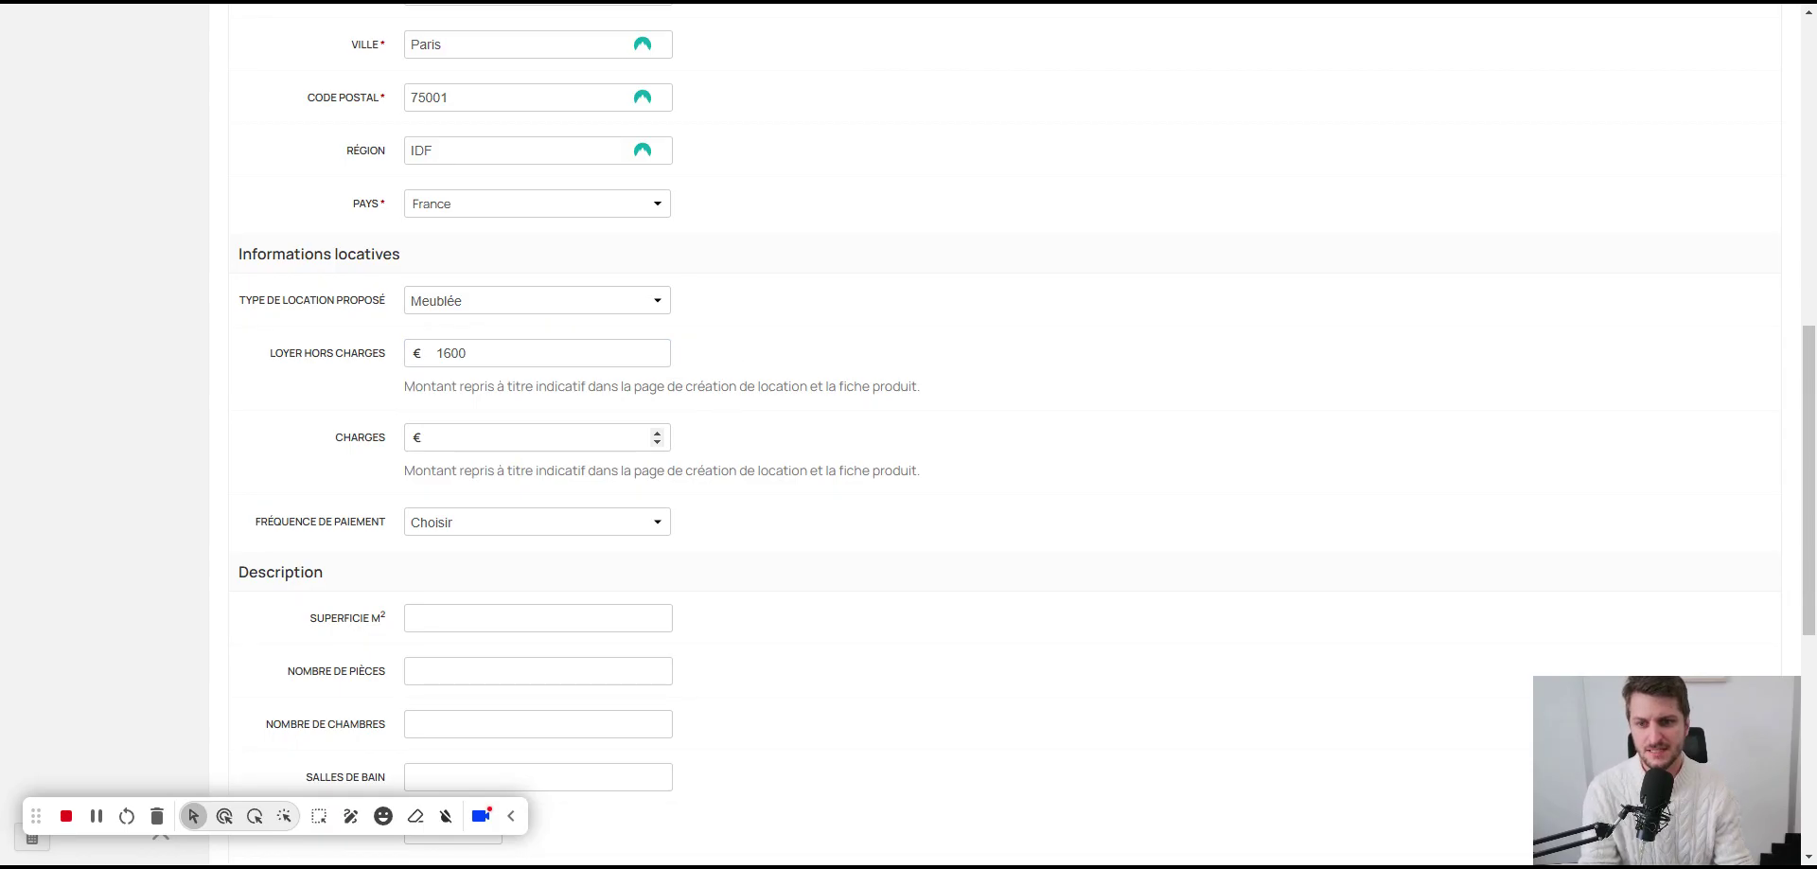
click(517, 437)
key(Tab)
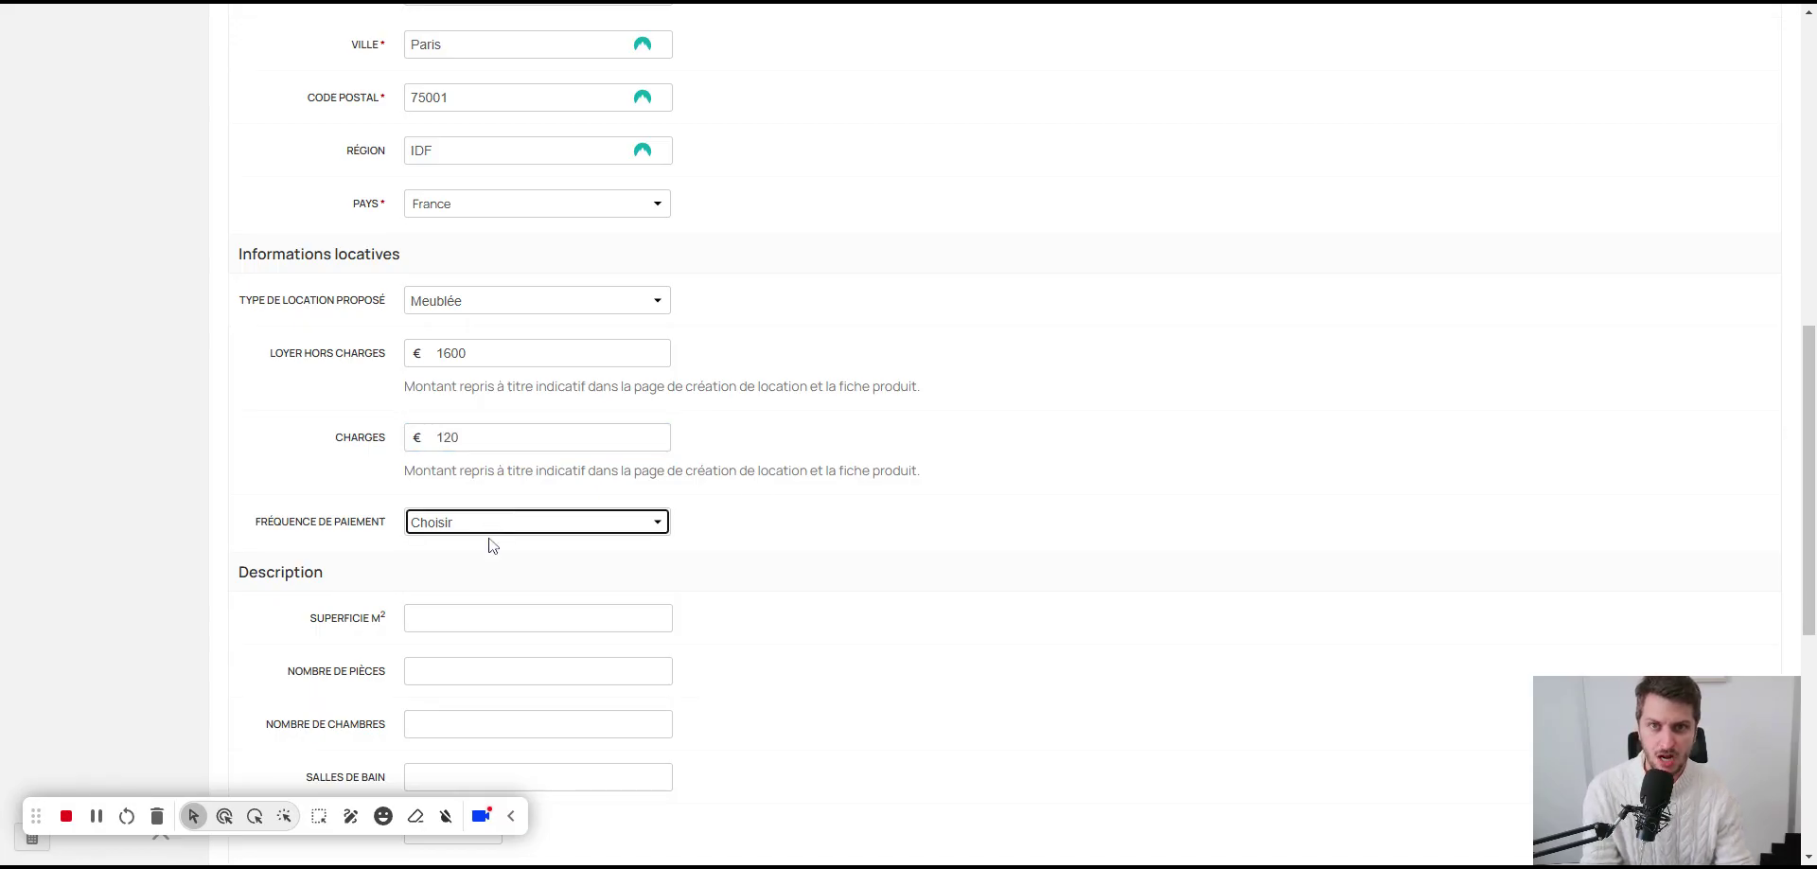
key(Down)
scroll(456, 560, down, 1)
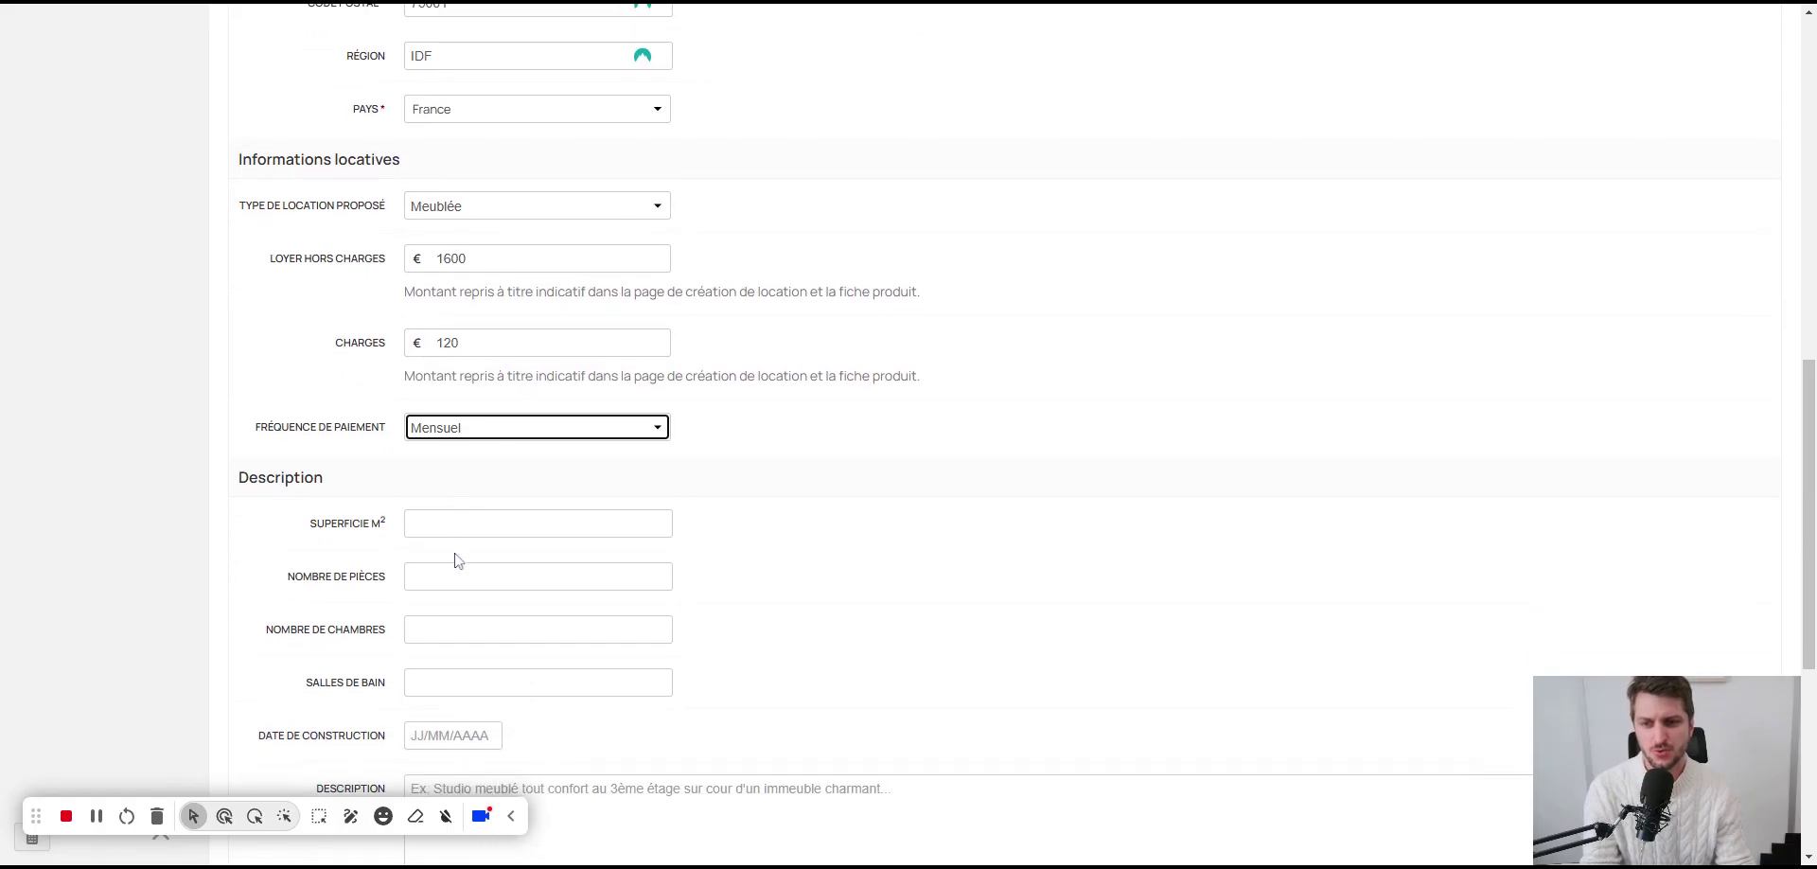
Step: Enter surface 75 m², 3 rooms, 2 bedrooms and 1 bathroom
click(460, 523)
text(75)
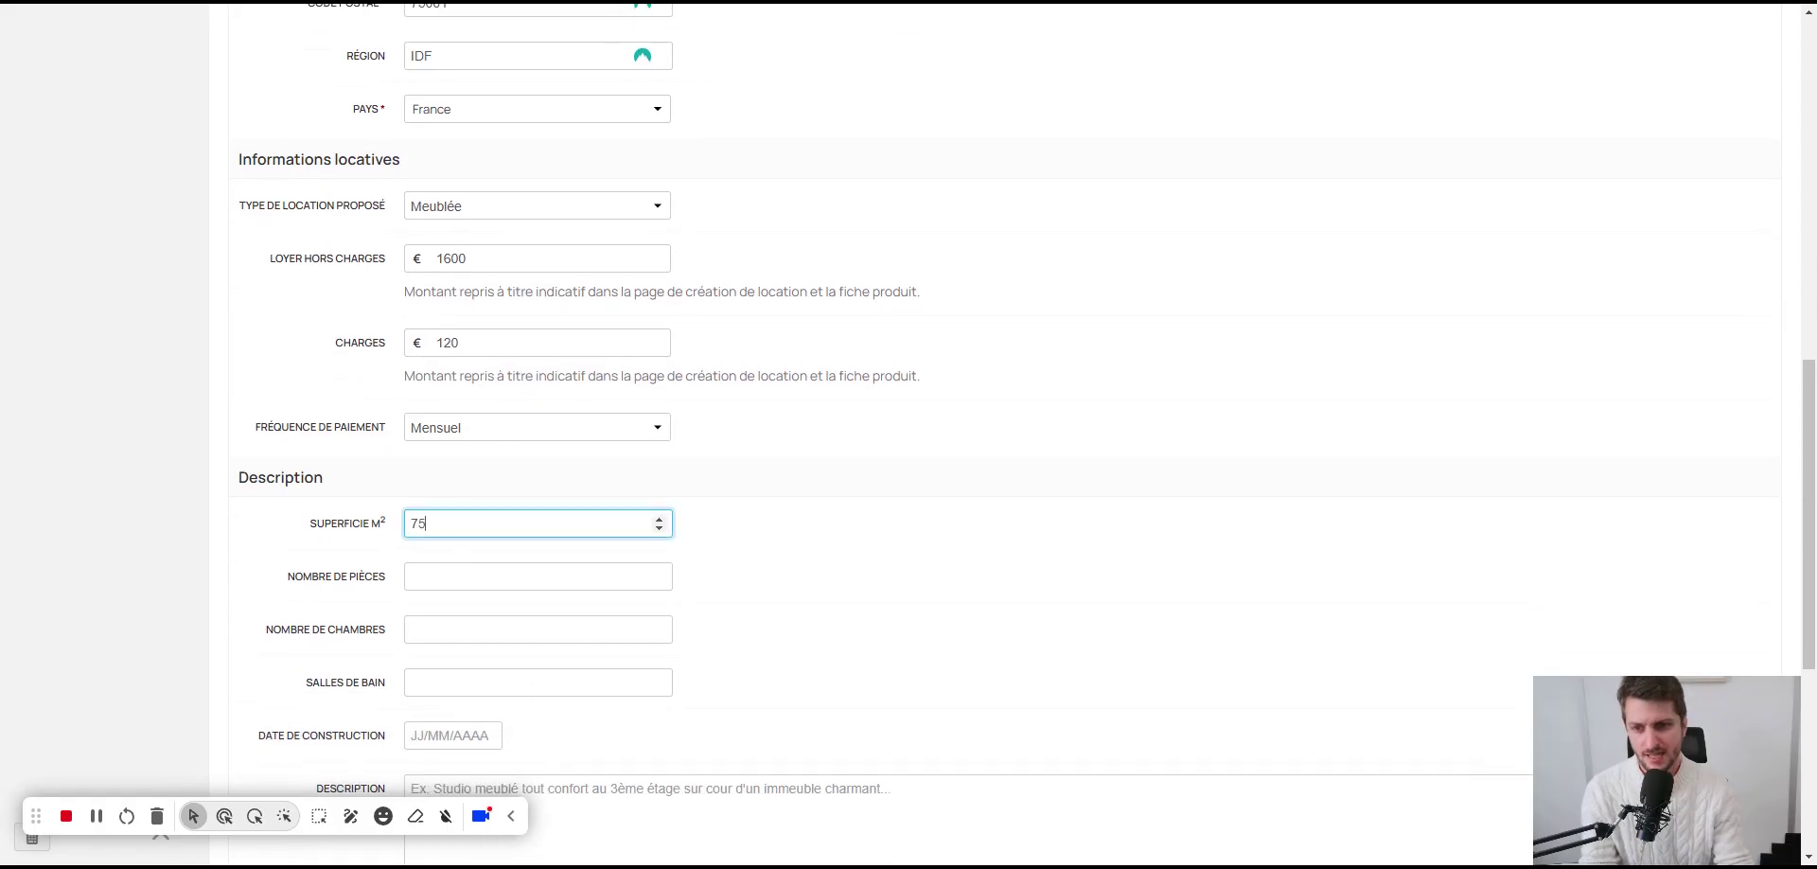
click(470, 573)
text(3)
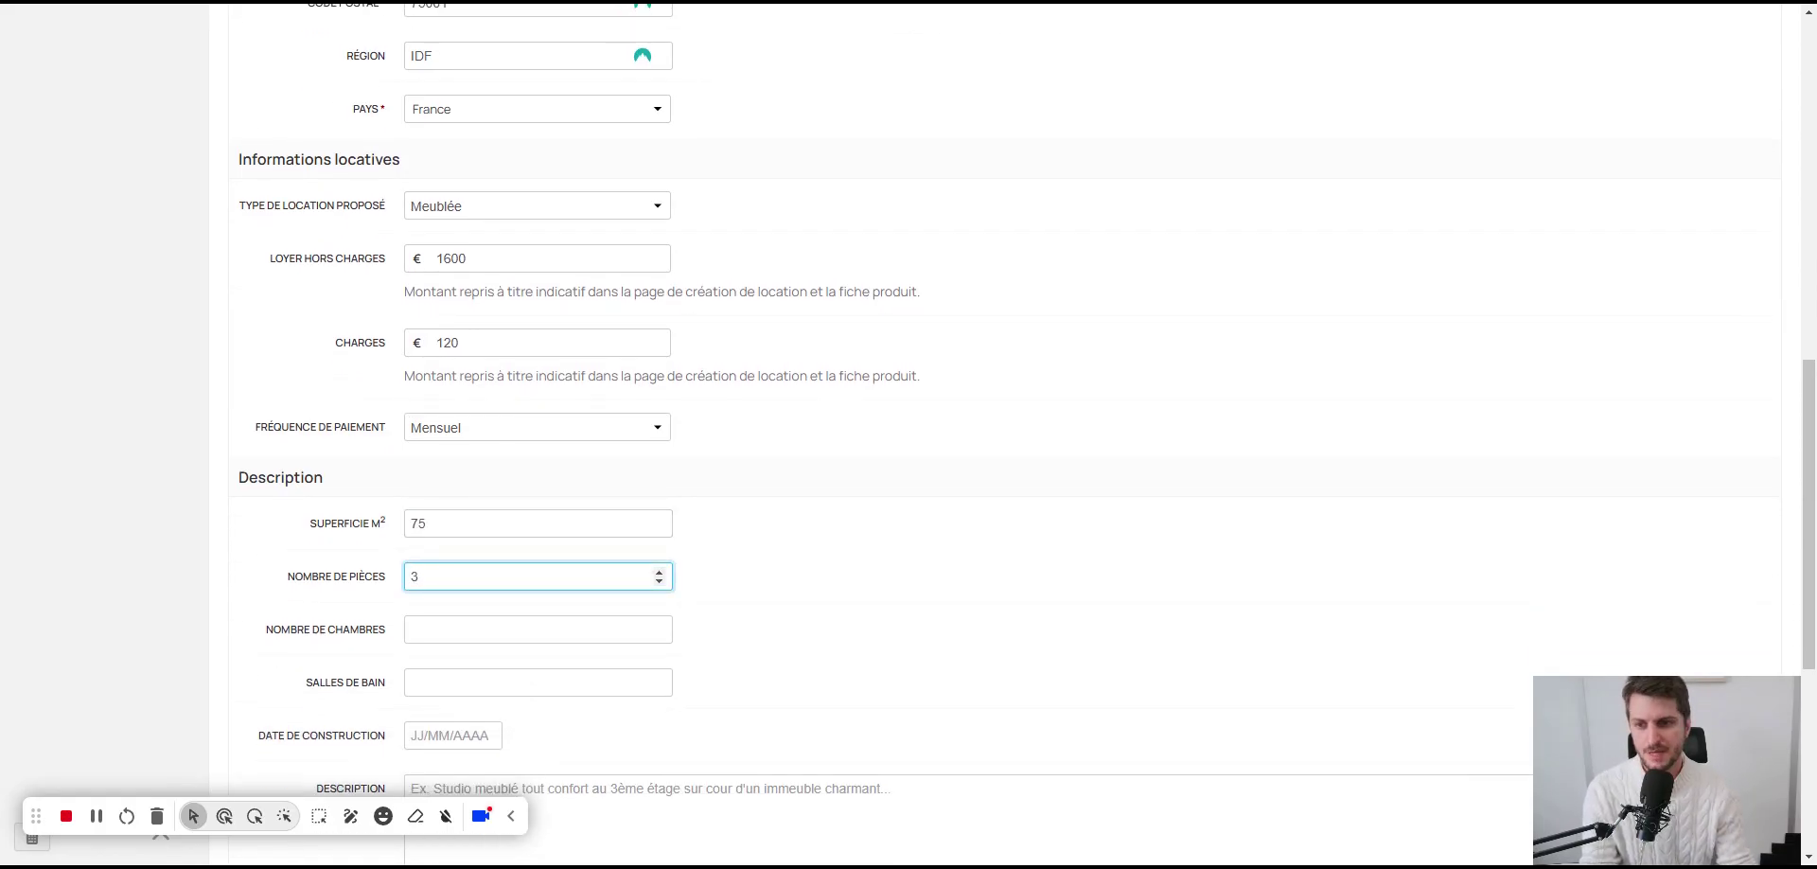
scroll(450, 557, down, 1)
click(454, 535)
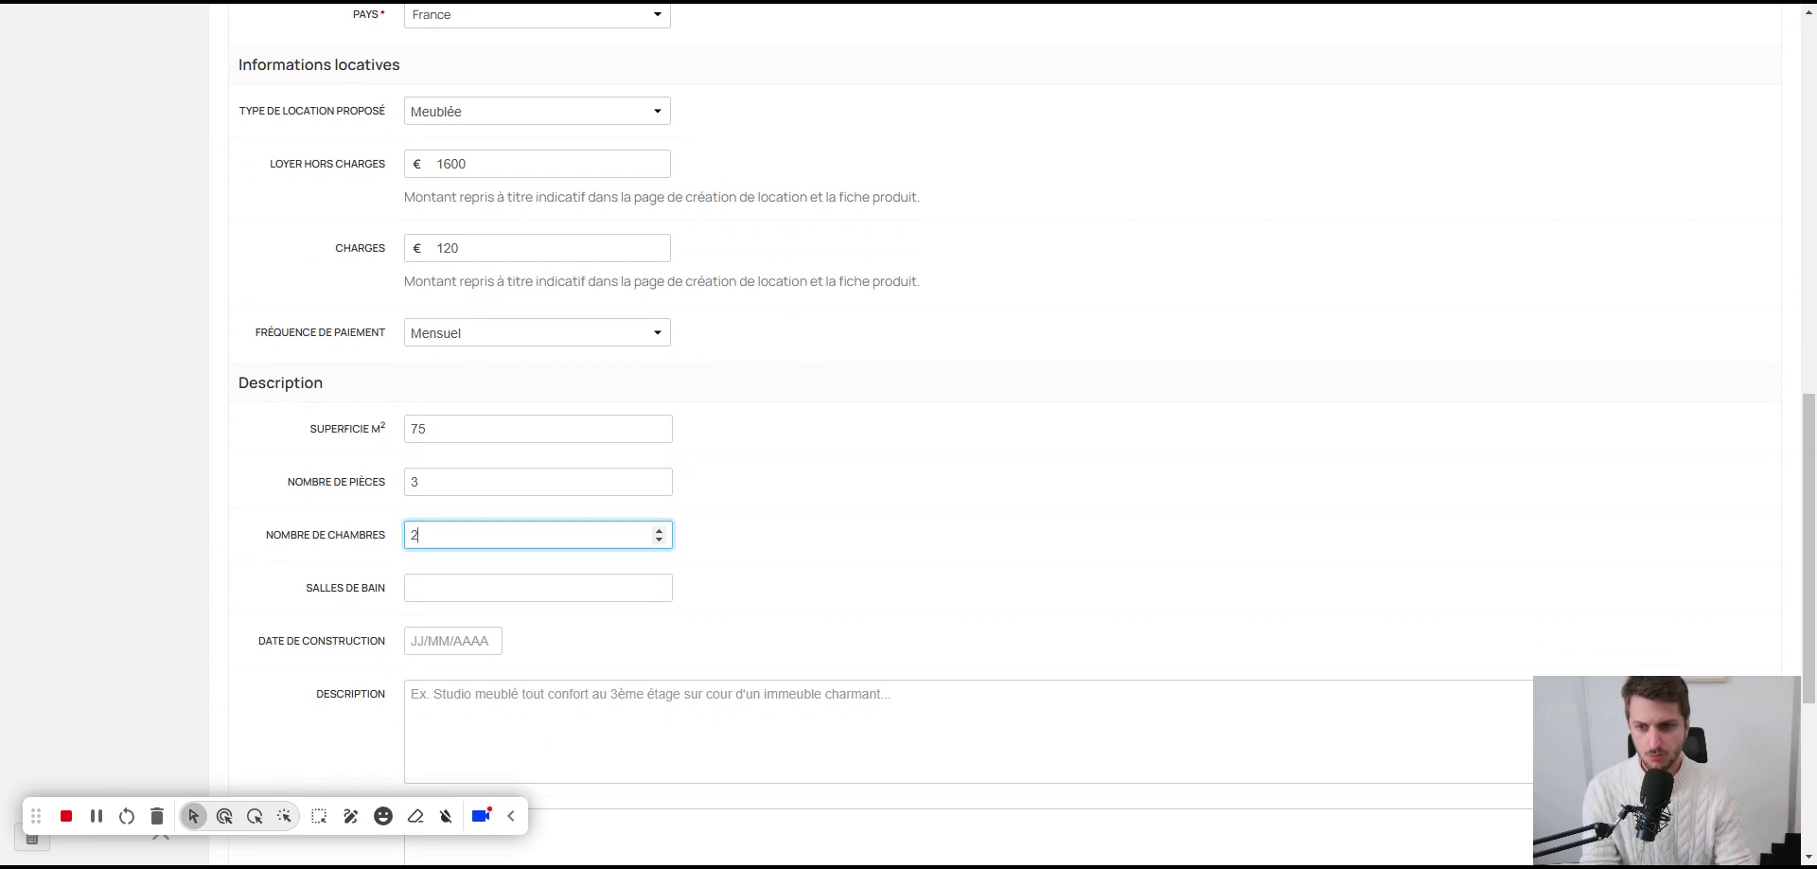
click(478, 581)
text(1)
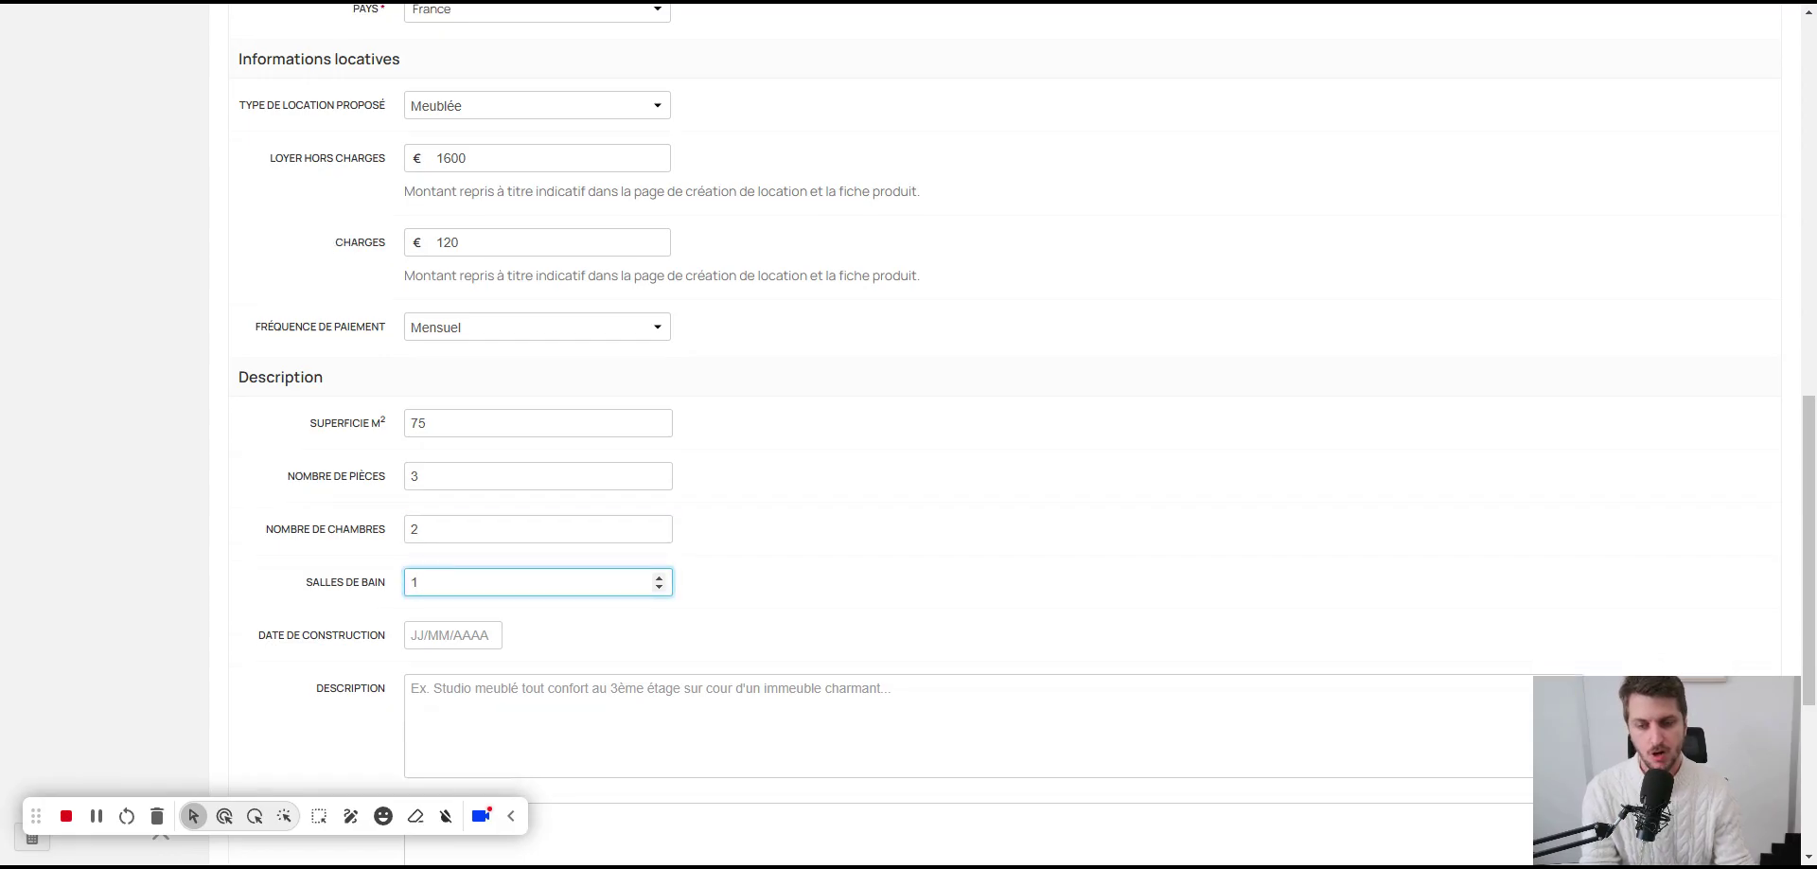
scroll(453, 606, down, 1)
Step: Set construction date 01/01/2005, type 'Appartement lumineux de trois pièces, de 75' as description, and save
click(453, 635)
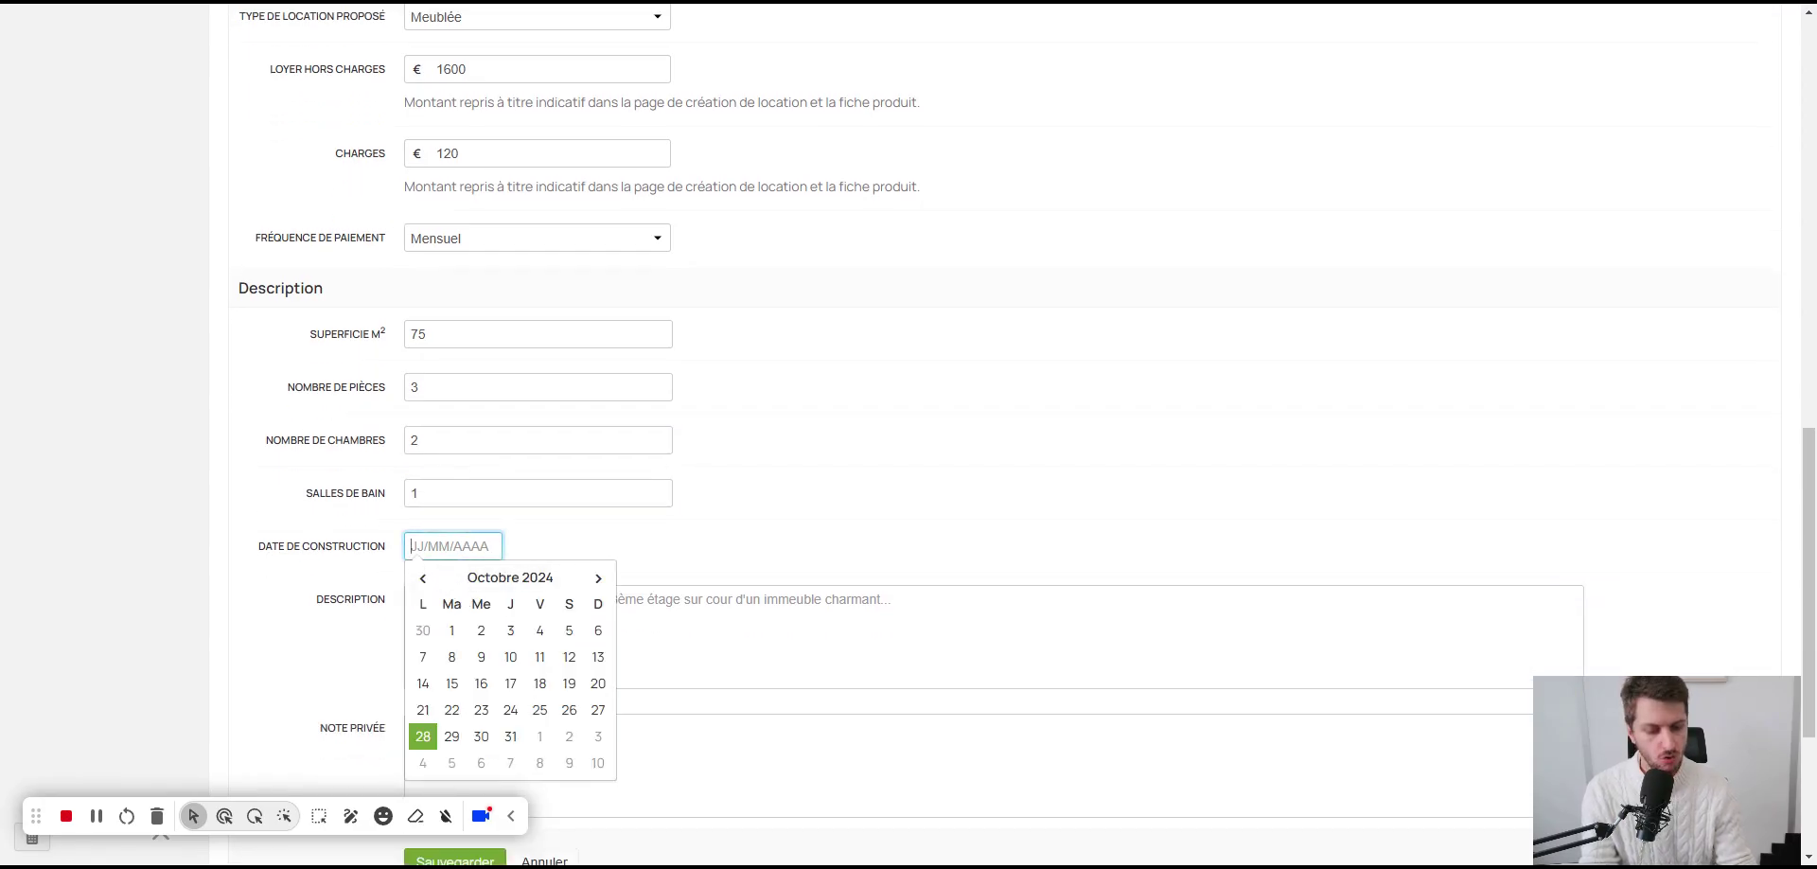
text(01/01)
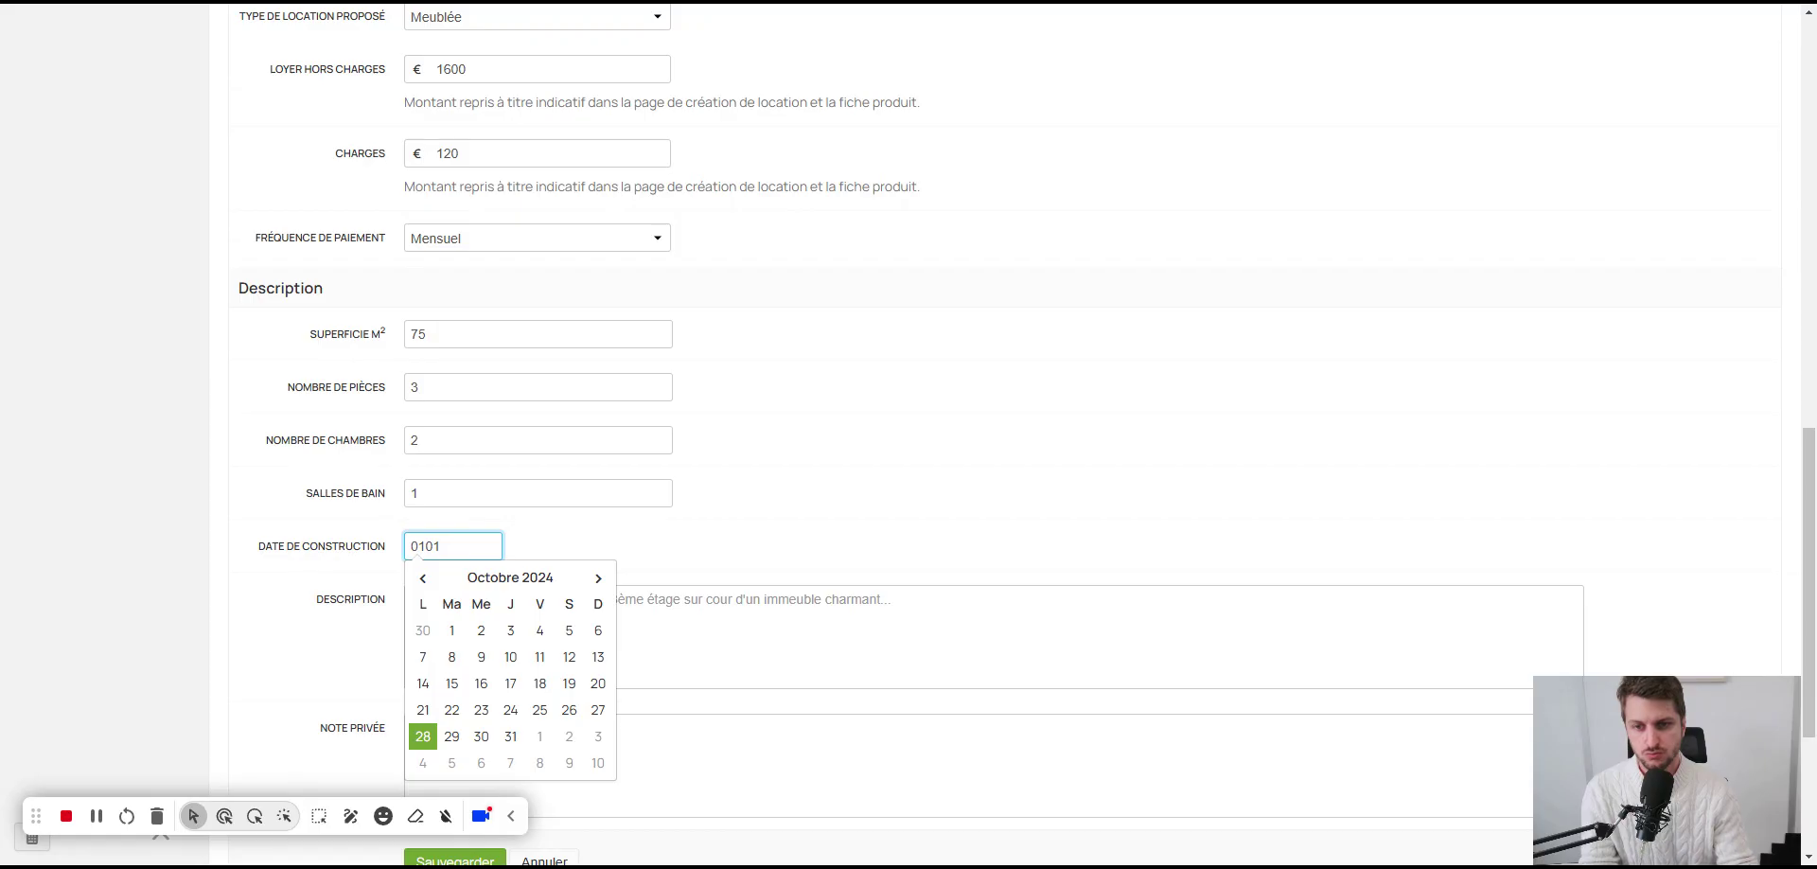
text(/2005)
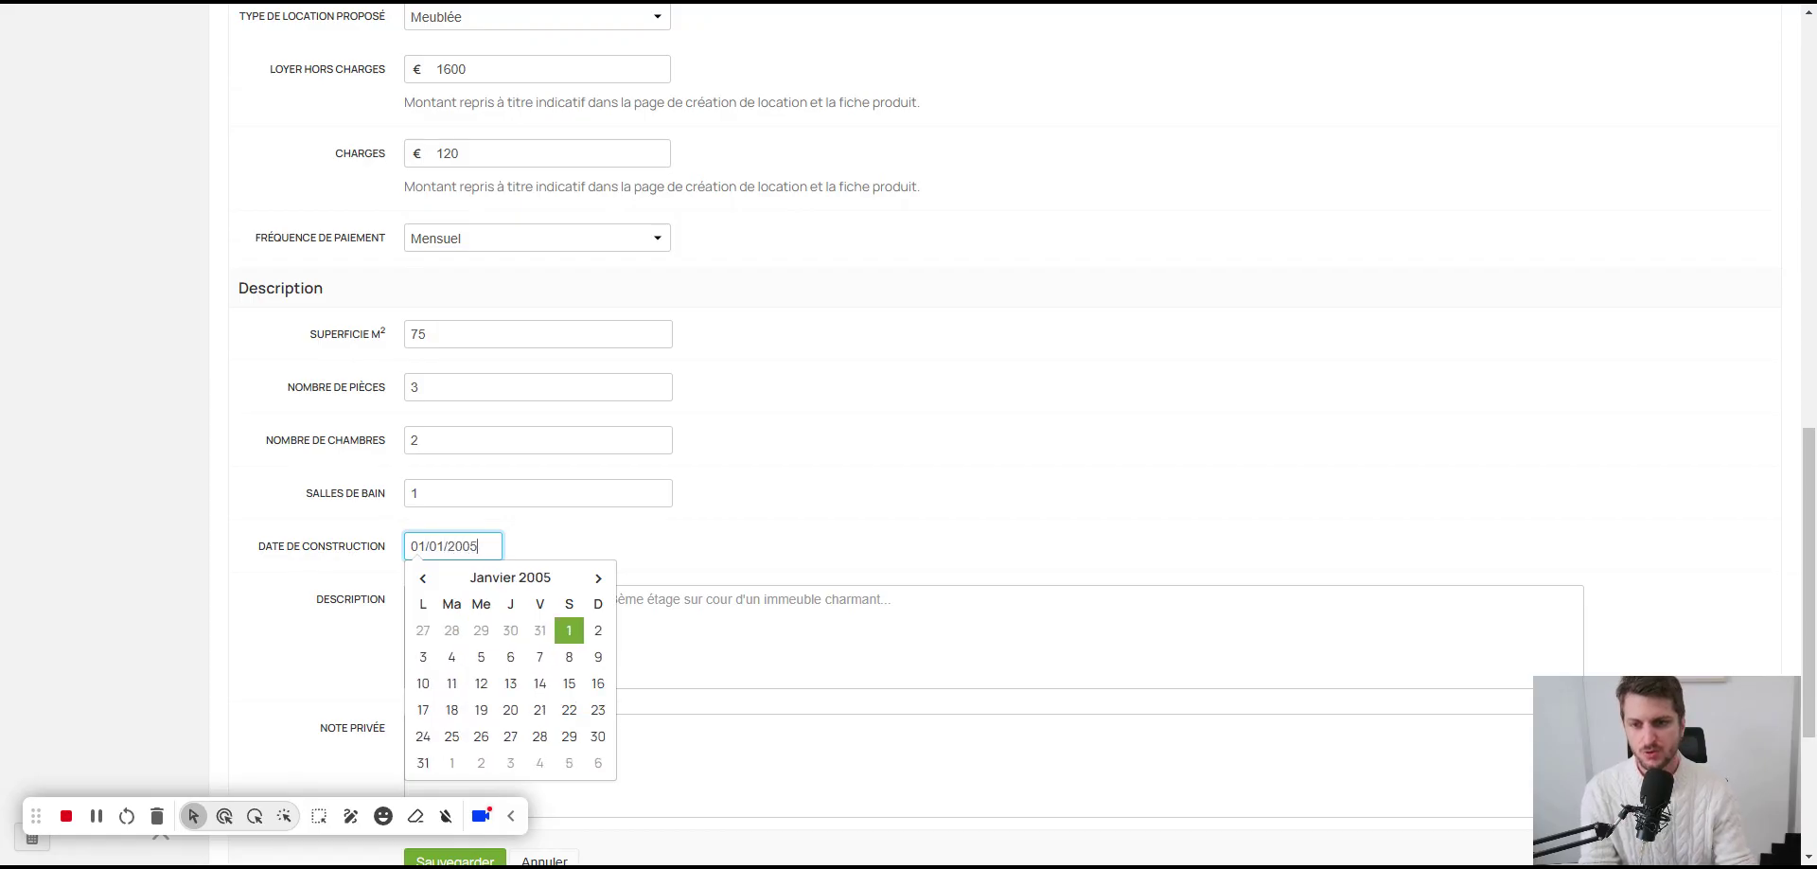
key(Tab)
scroll(908, 425, down, 2)
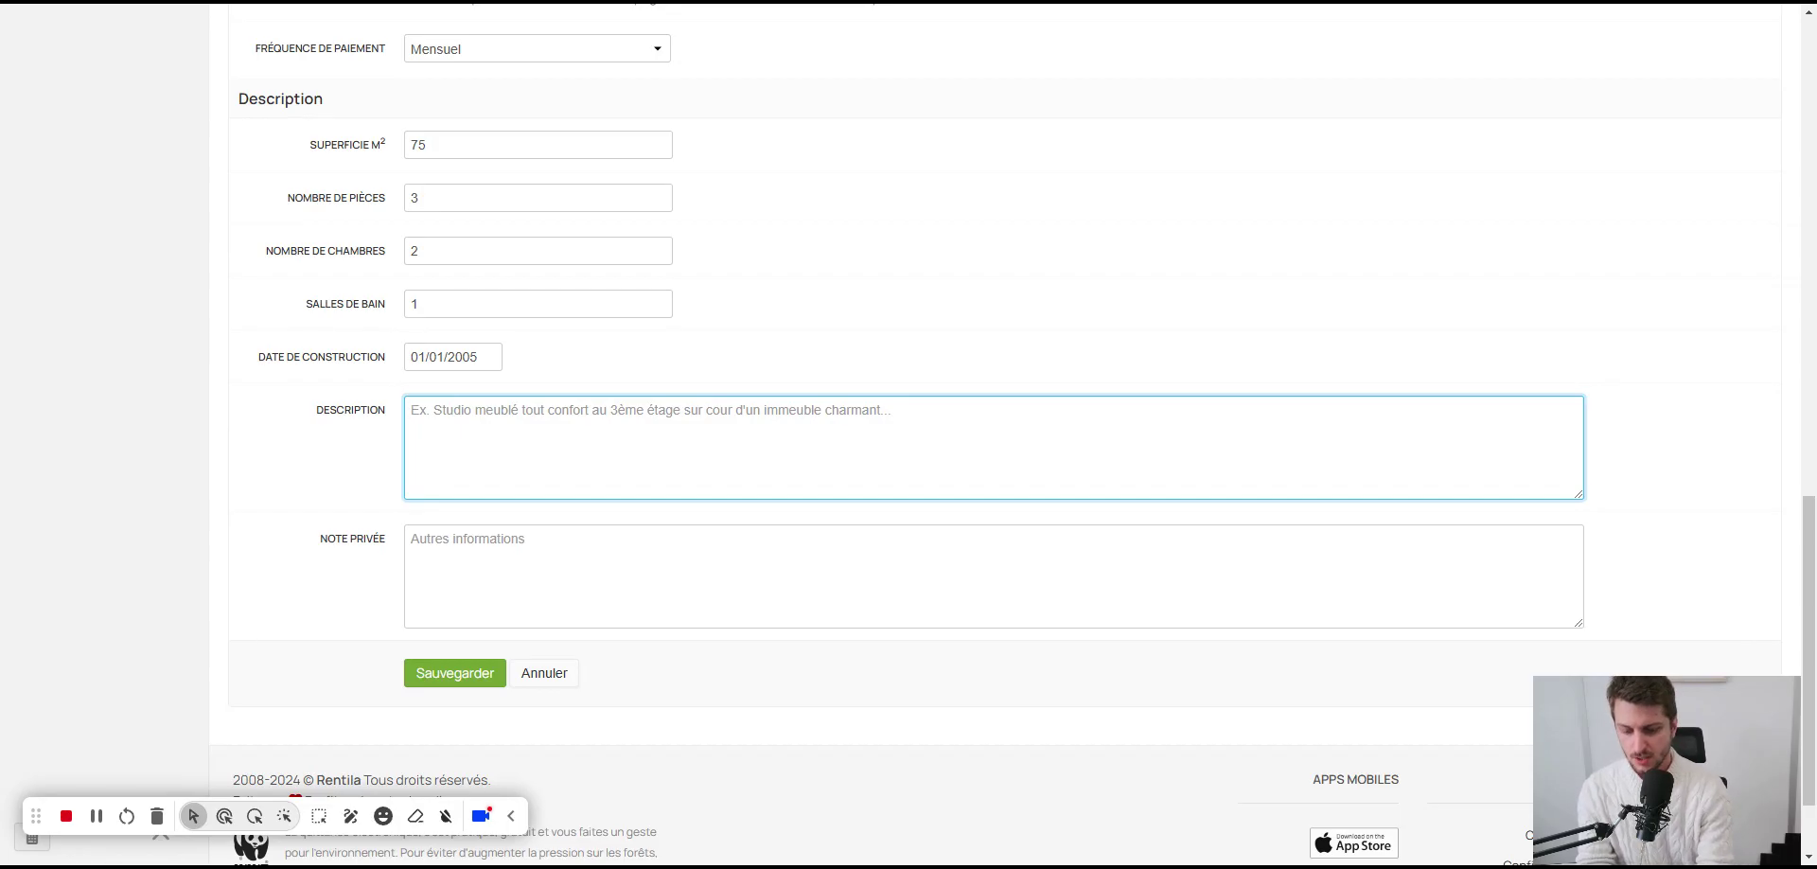
text(Apparem)
key(BackSpace)
key(BackSpace)
text(tement lumineux)
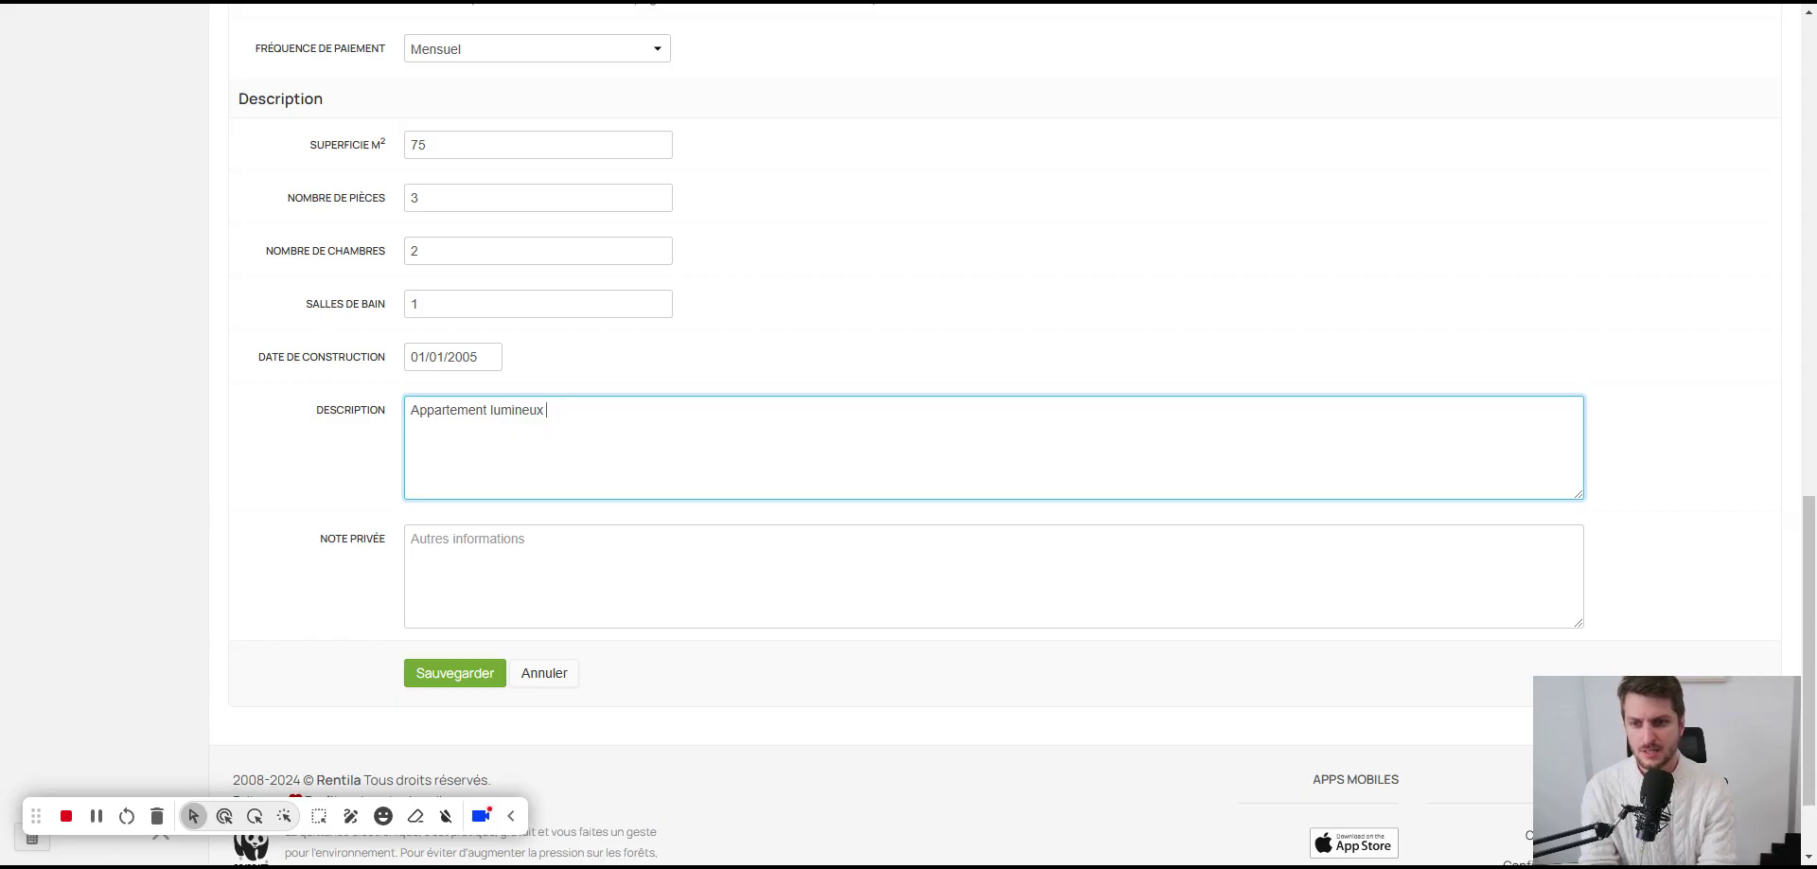
text(de trois p)
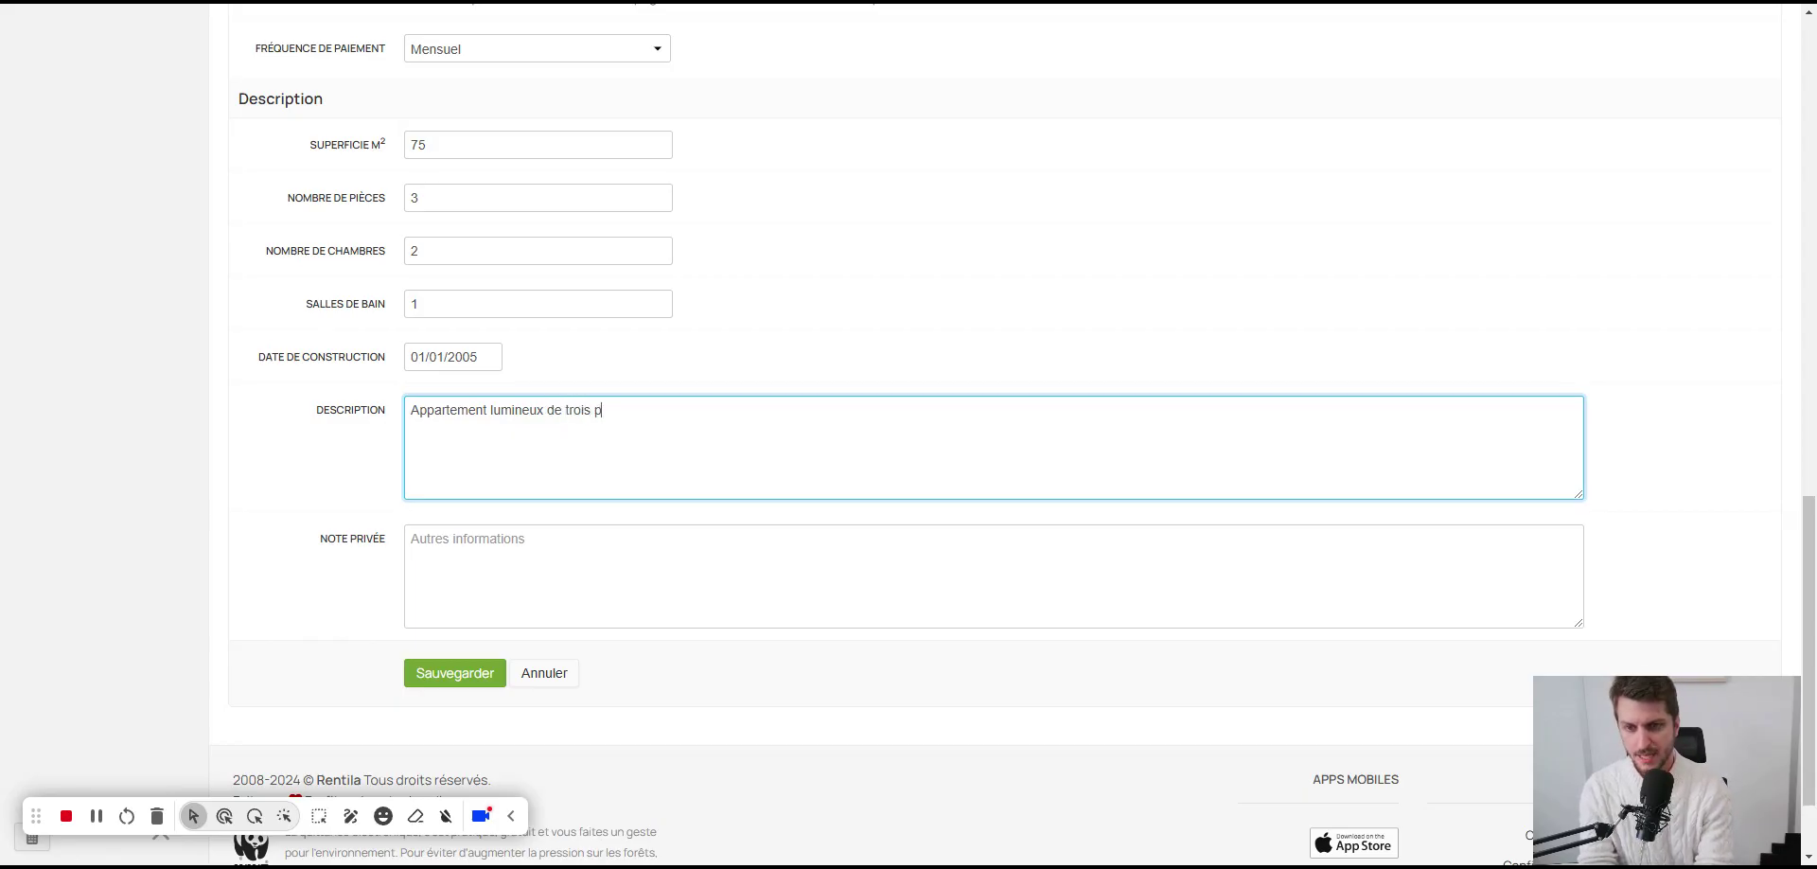
text(ièces, de)
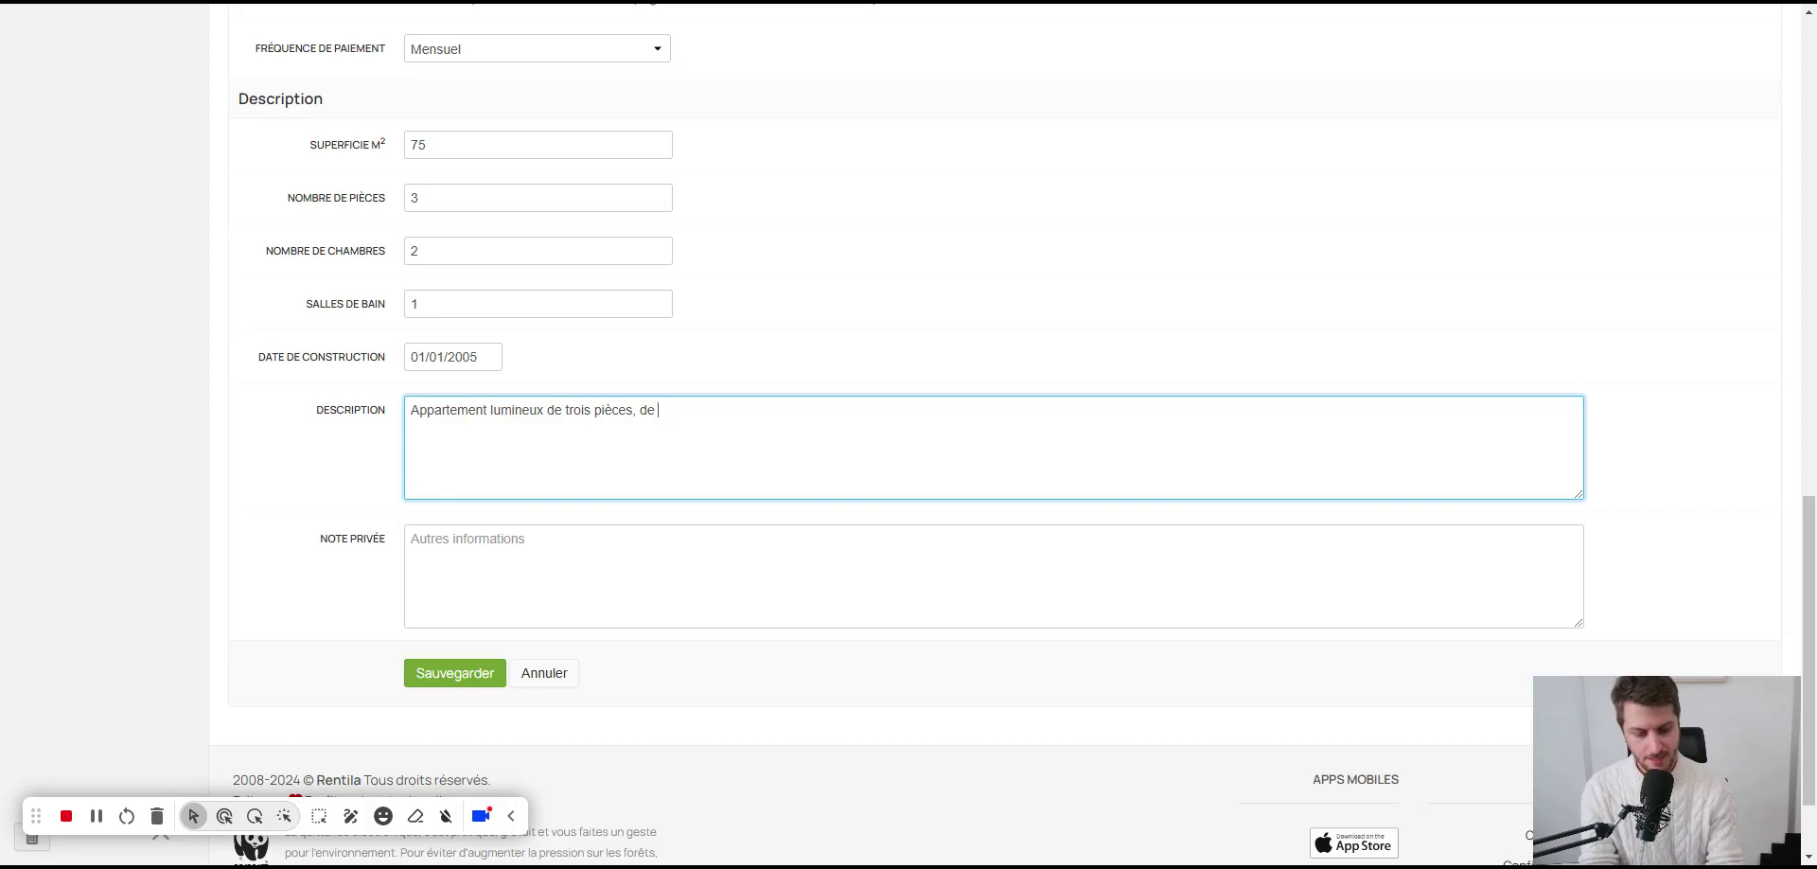
text( 75m²)
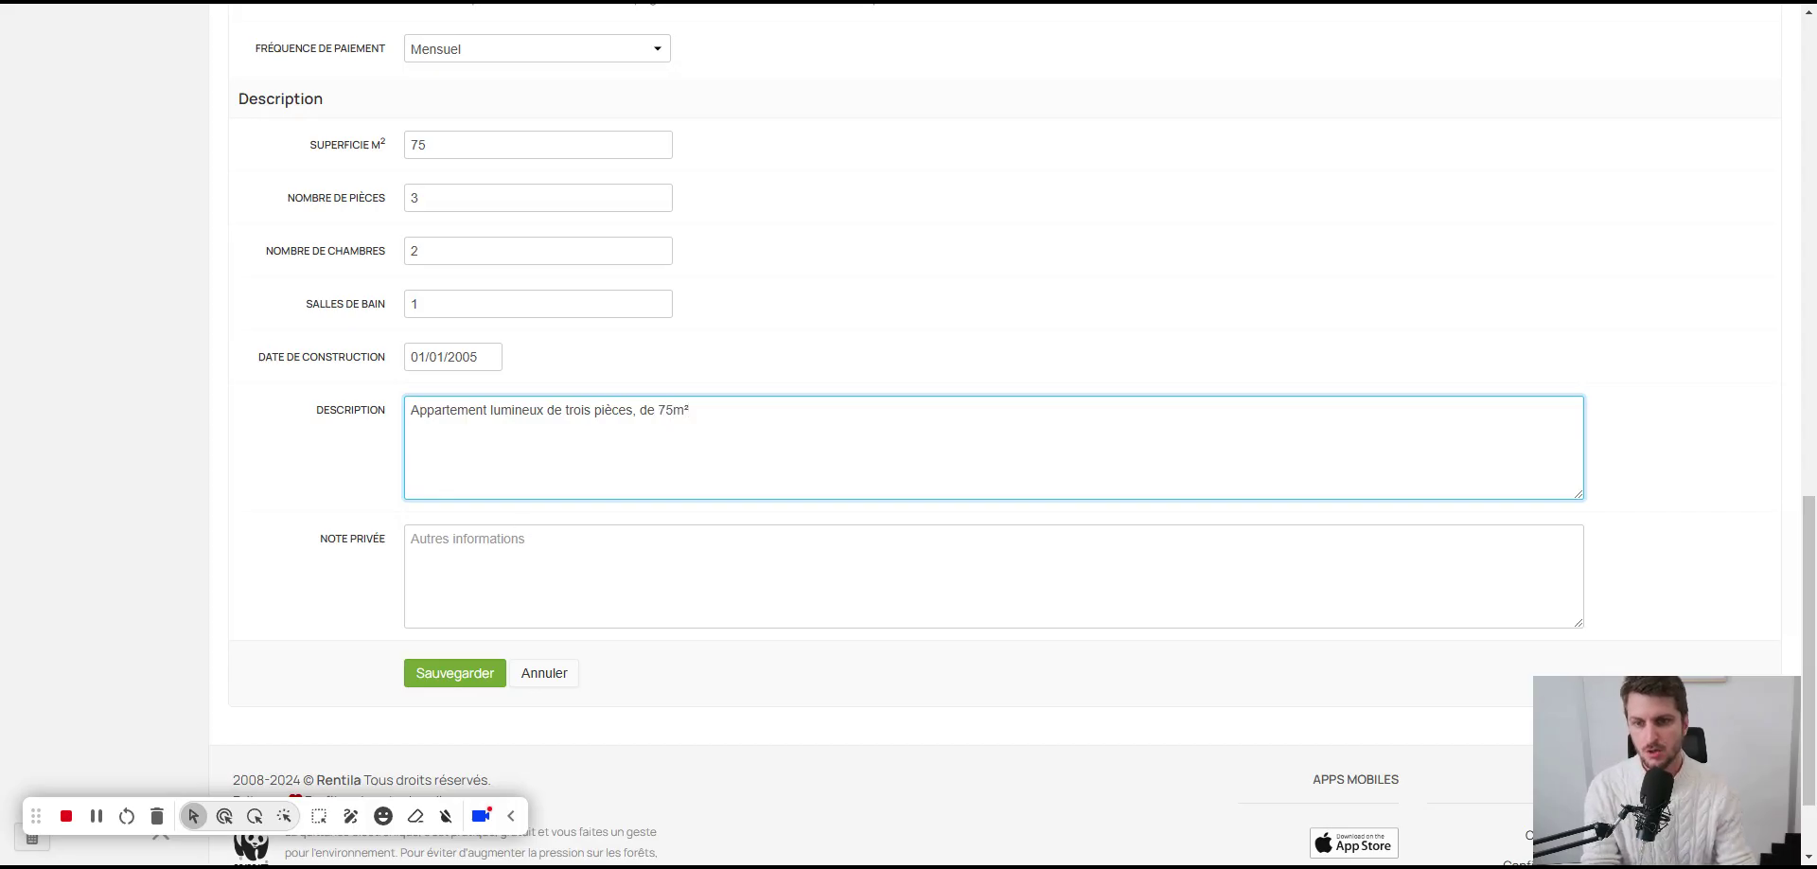
click(457, 674)
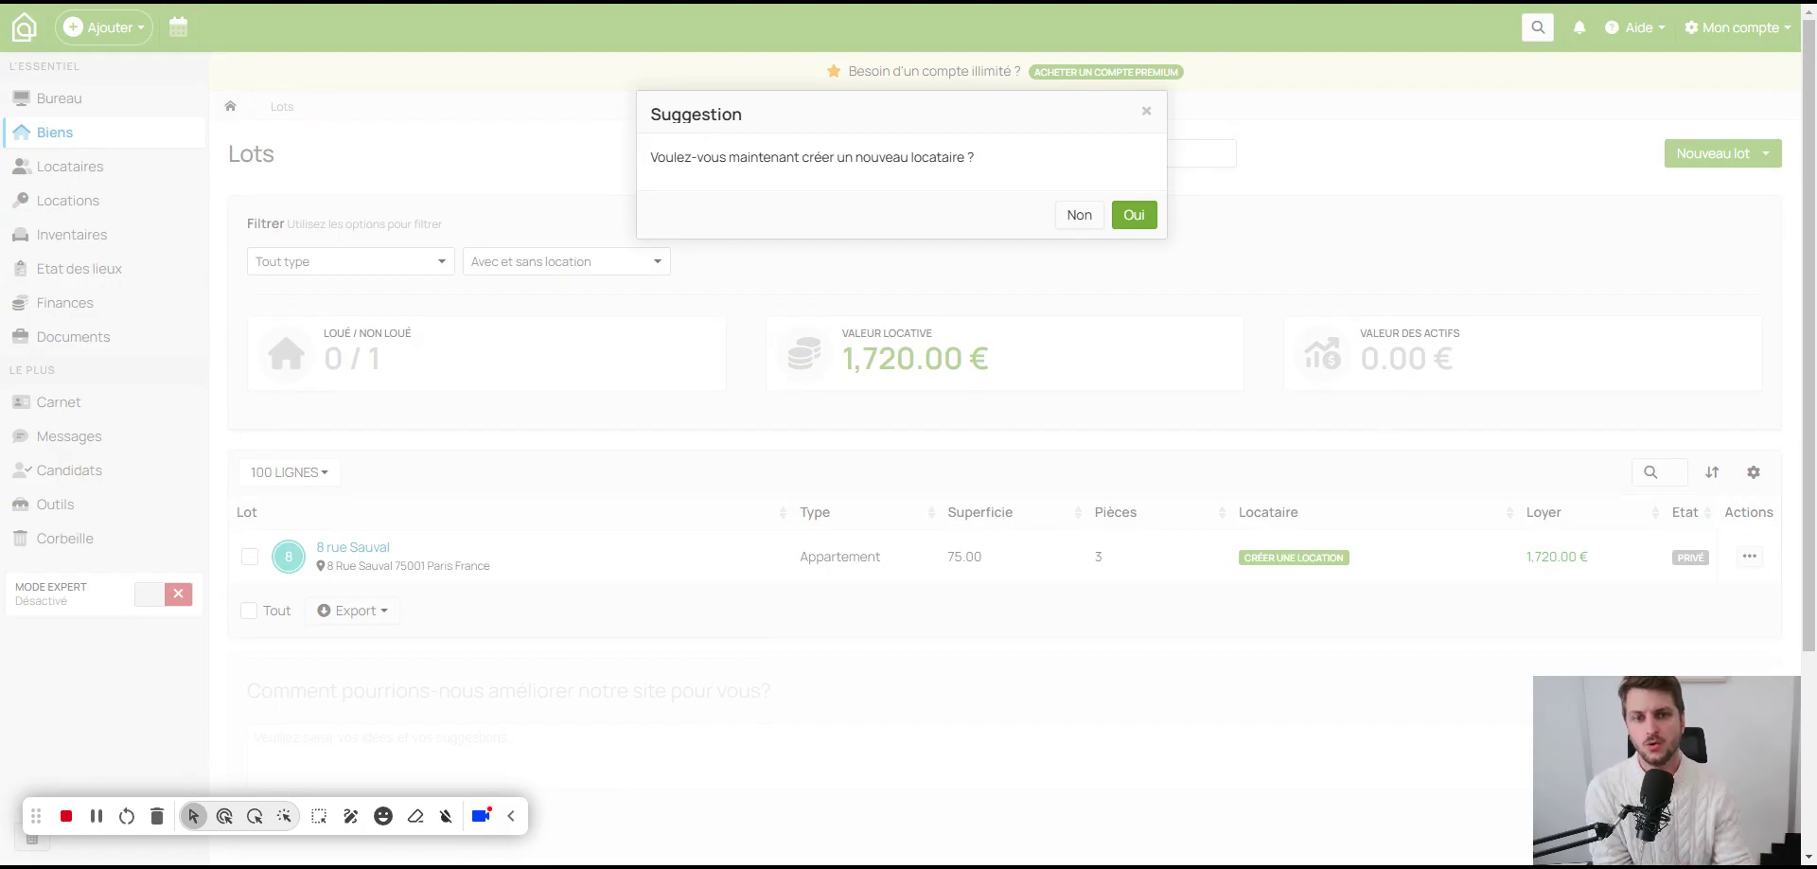
Step: Accept creating a new tenant and give the tenant a pink colour
click(1134, 215)
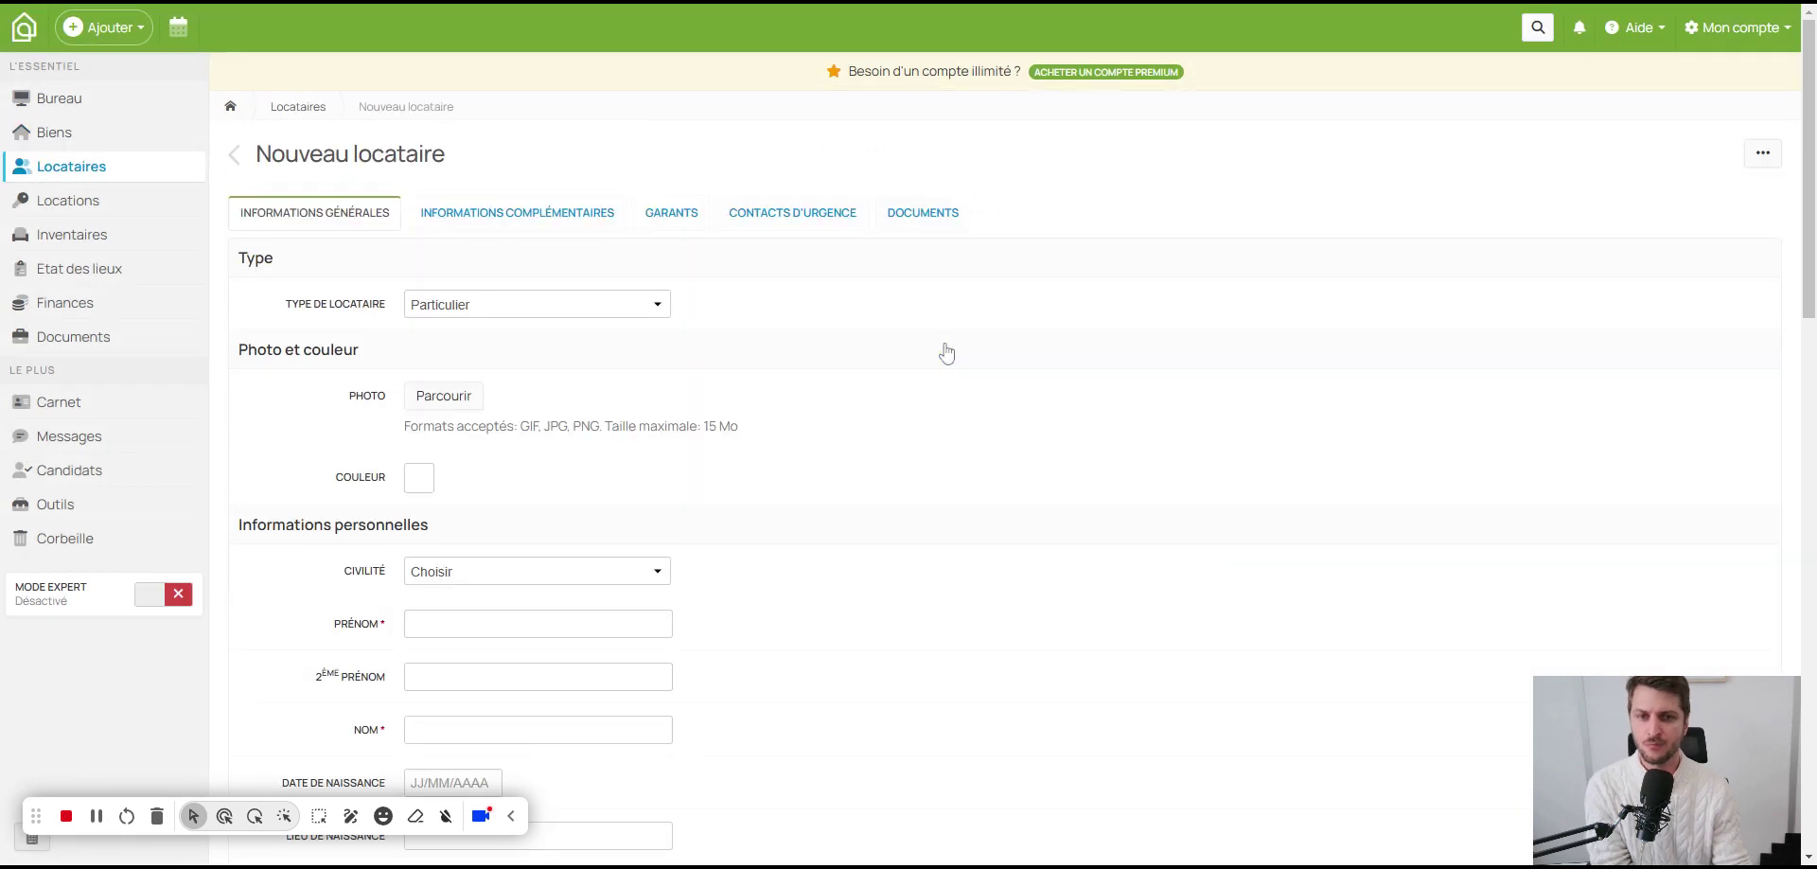
scroll(447, 358, down, 1)
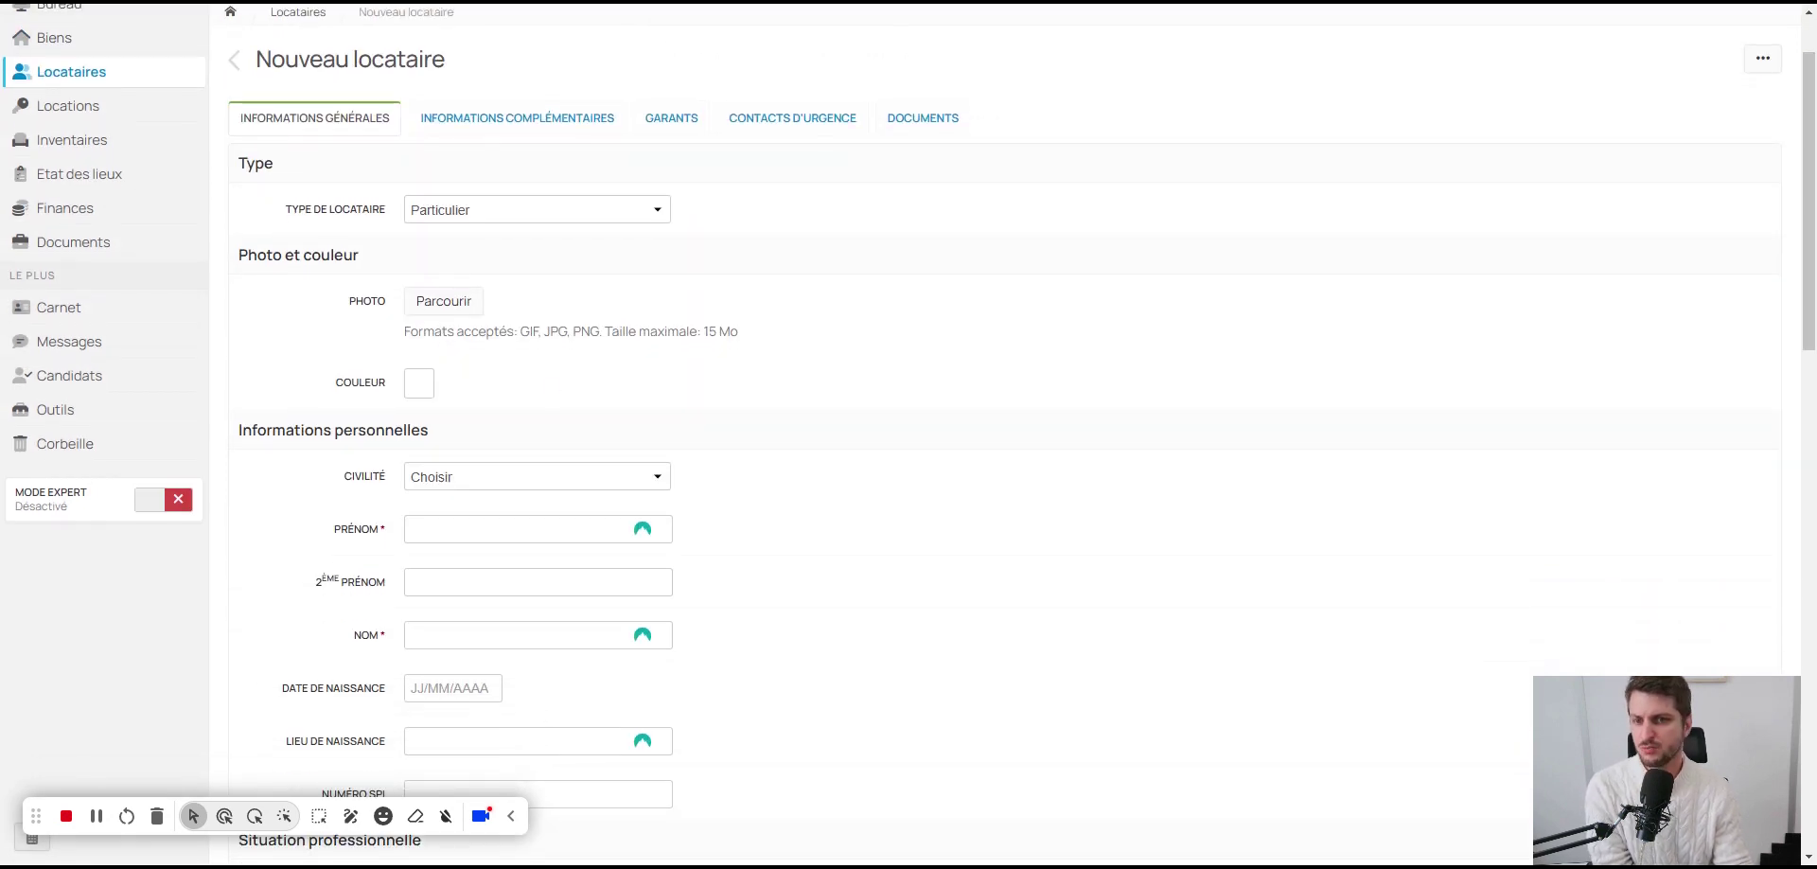
click(419, 383)
click(420, 386)
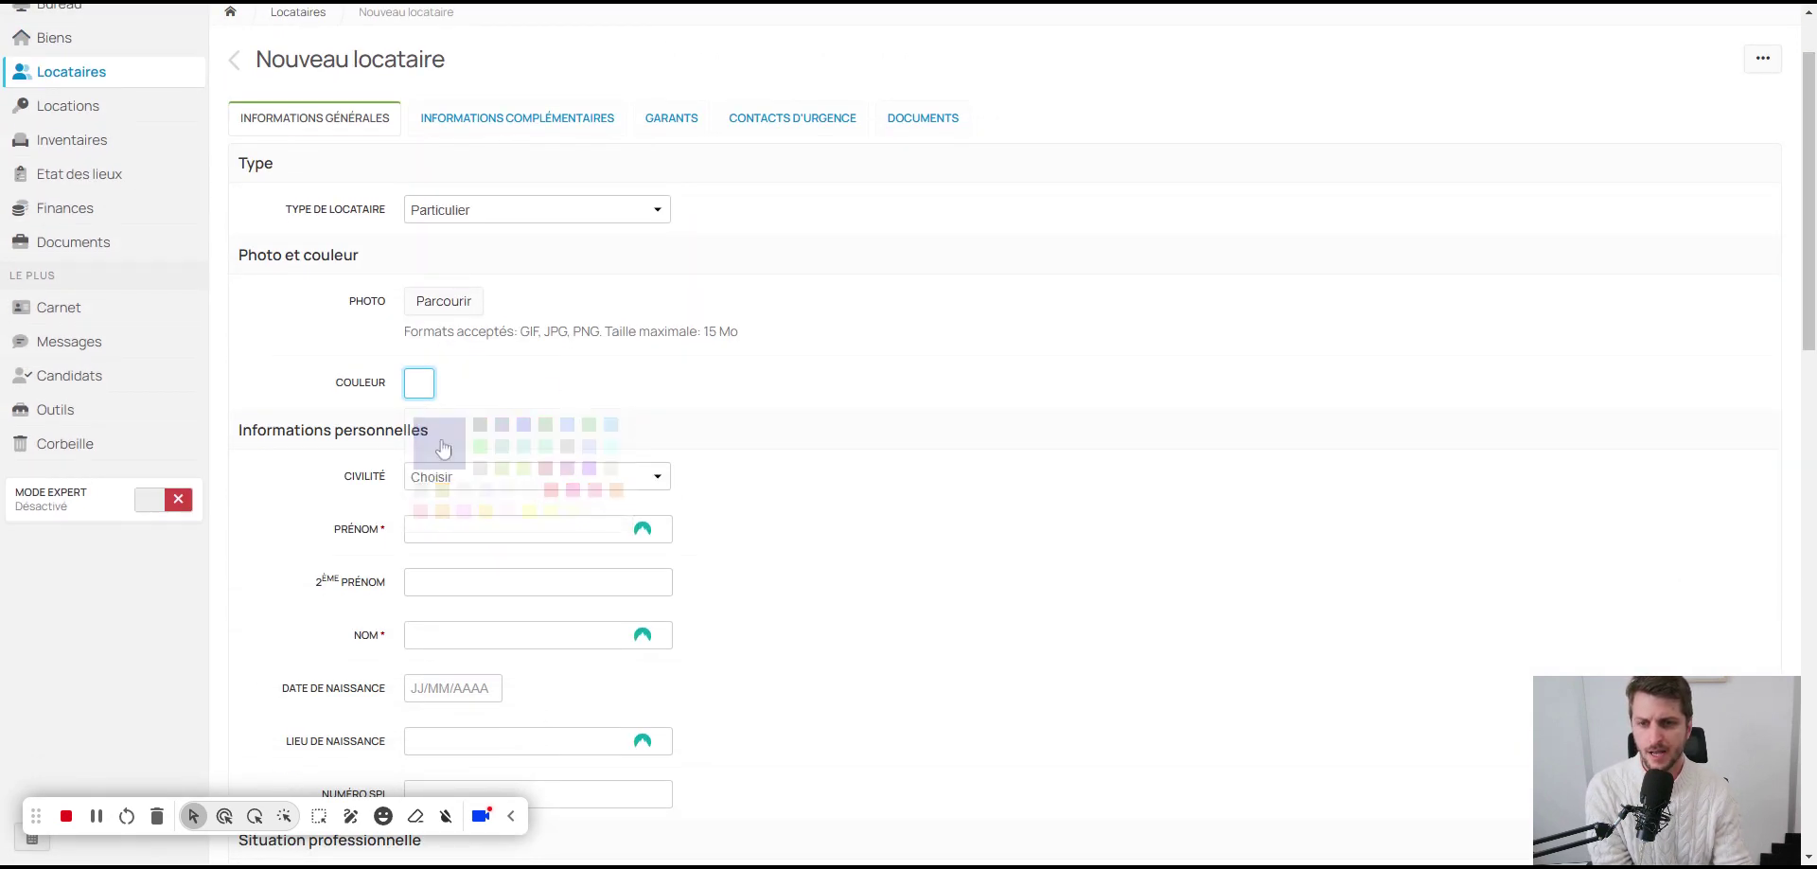
click(421, 390)
click(435, 500)
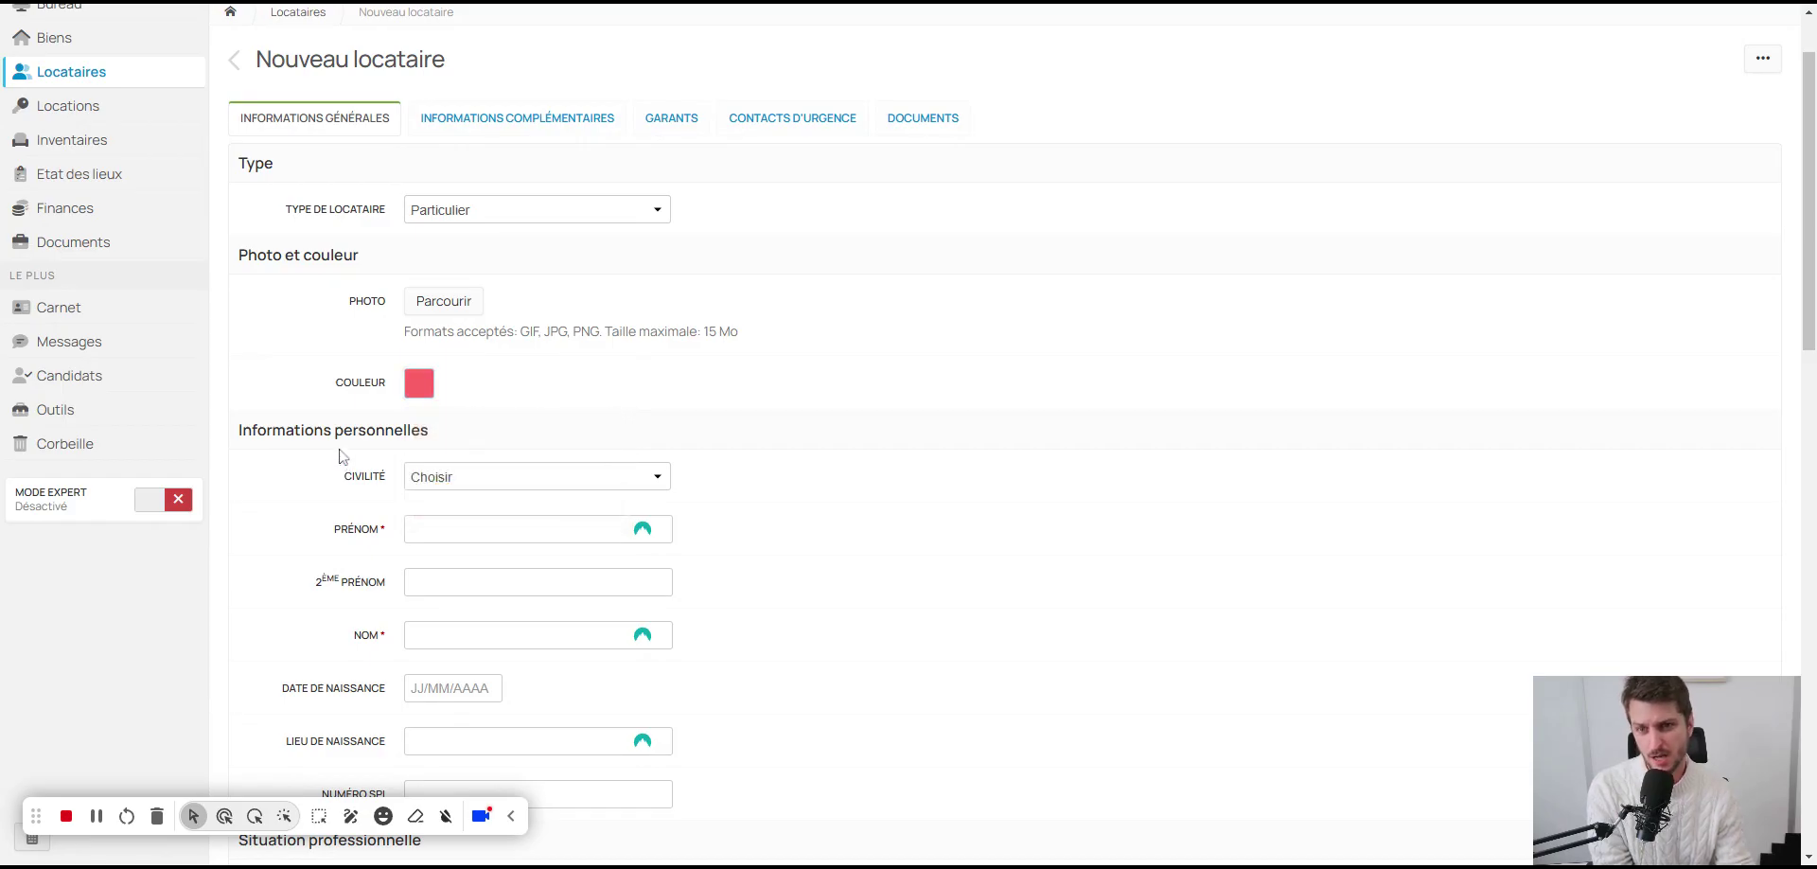
Step: Set civility Mme, enter the tenant's first and last name, and birth date 01/01/1982
scroll(382, 458, down, 2)
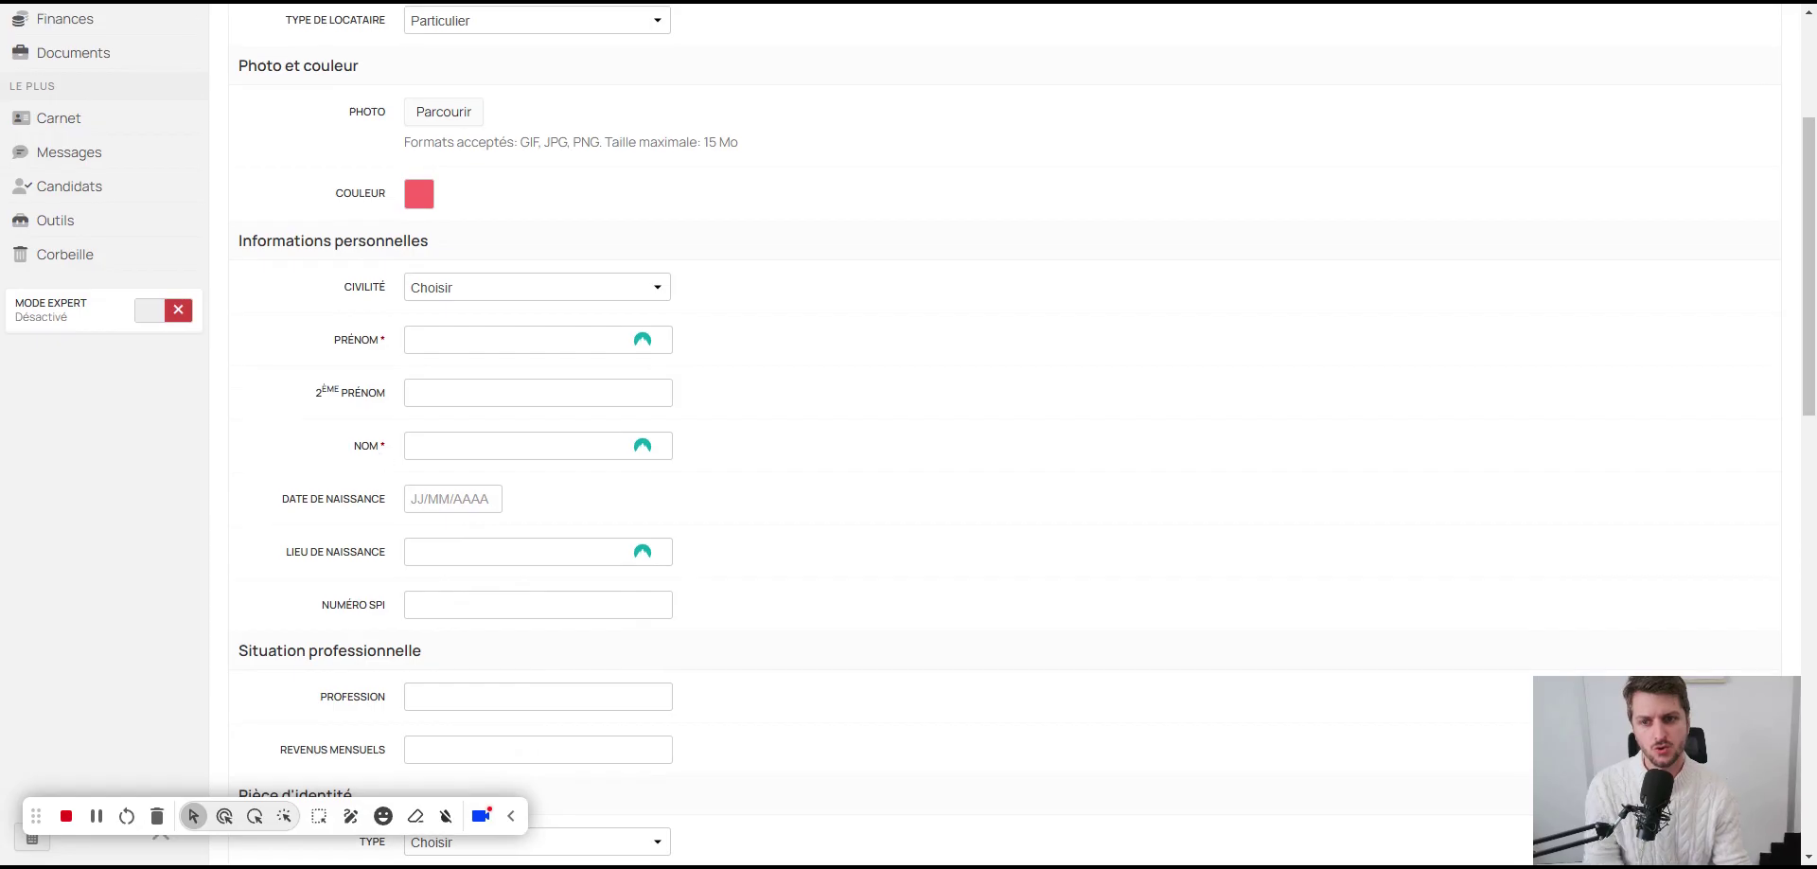
click(479, 296)
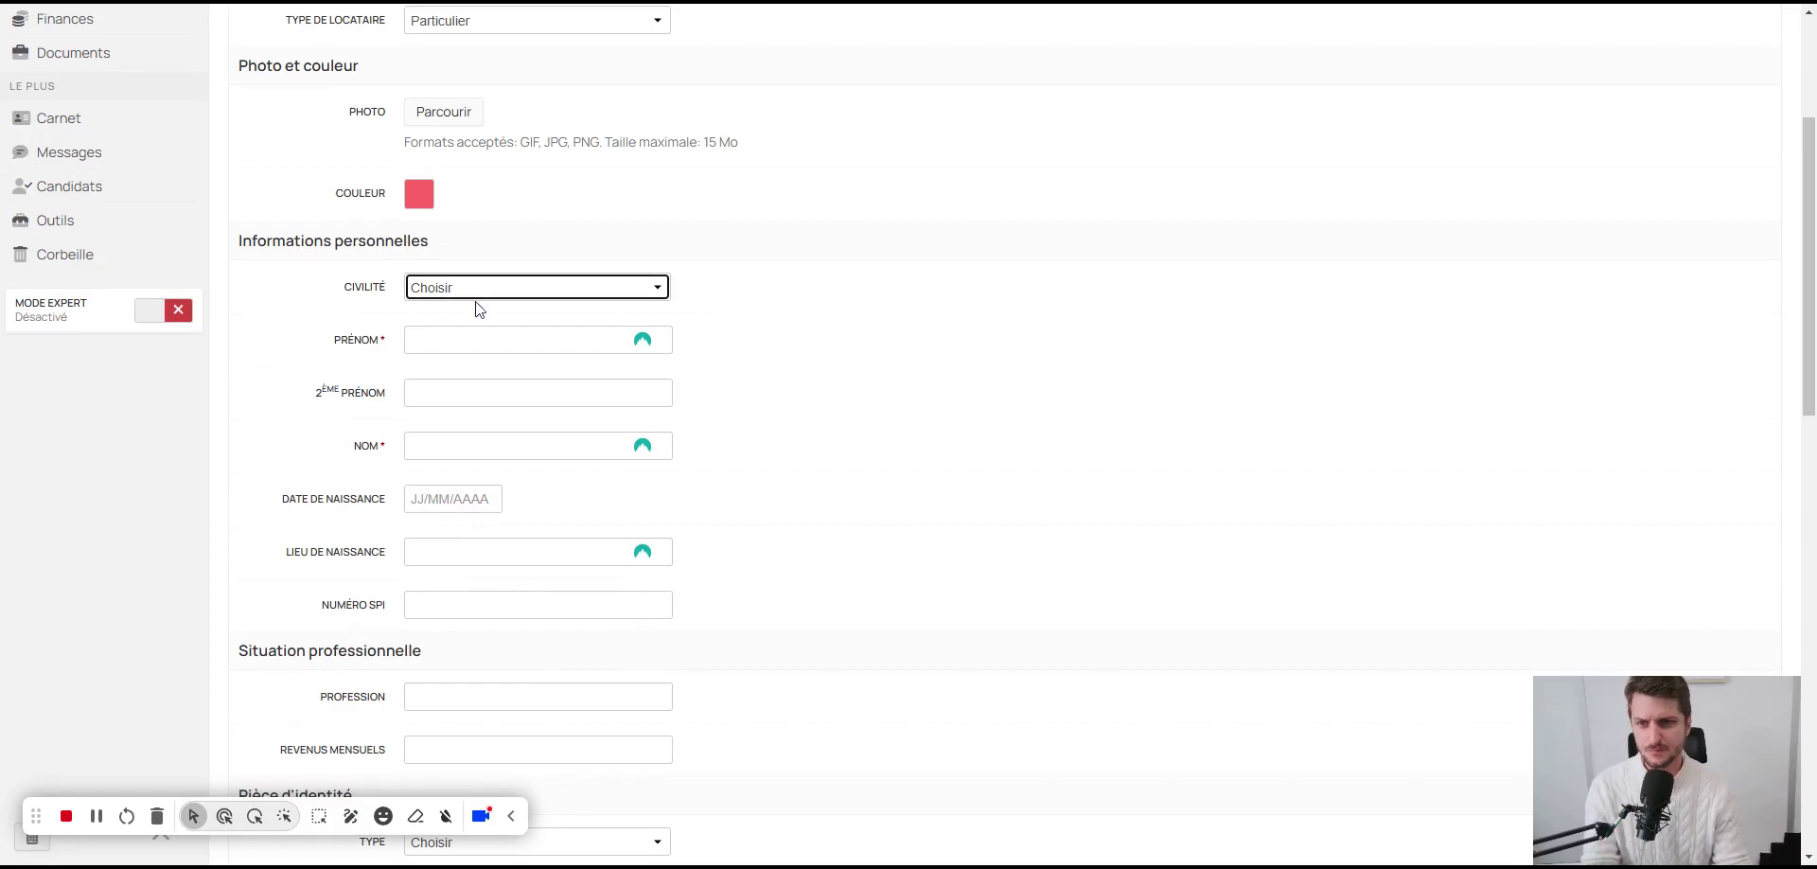
key(Down)
key(Down)
key(Tab)
text(cor)
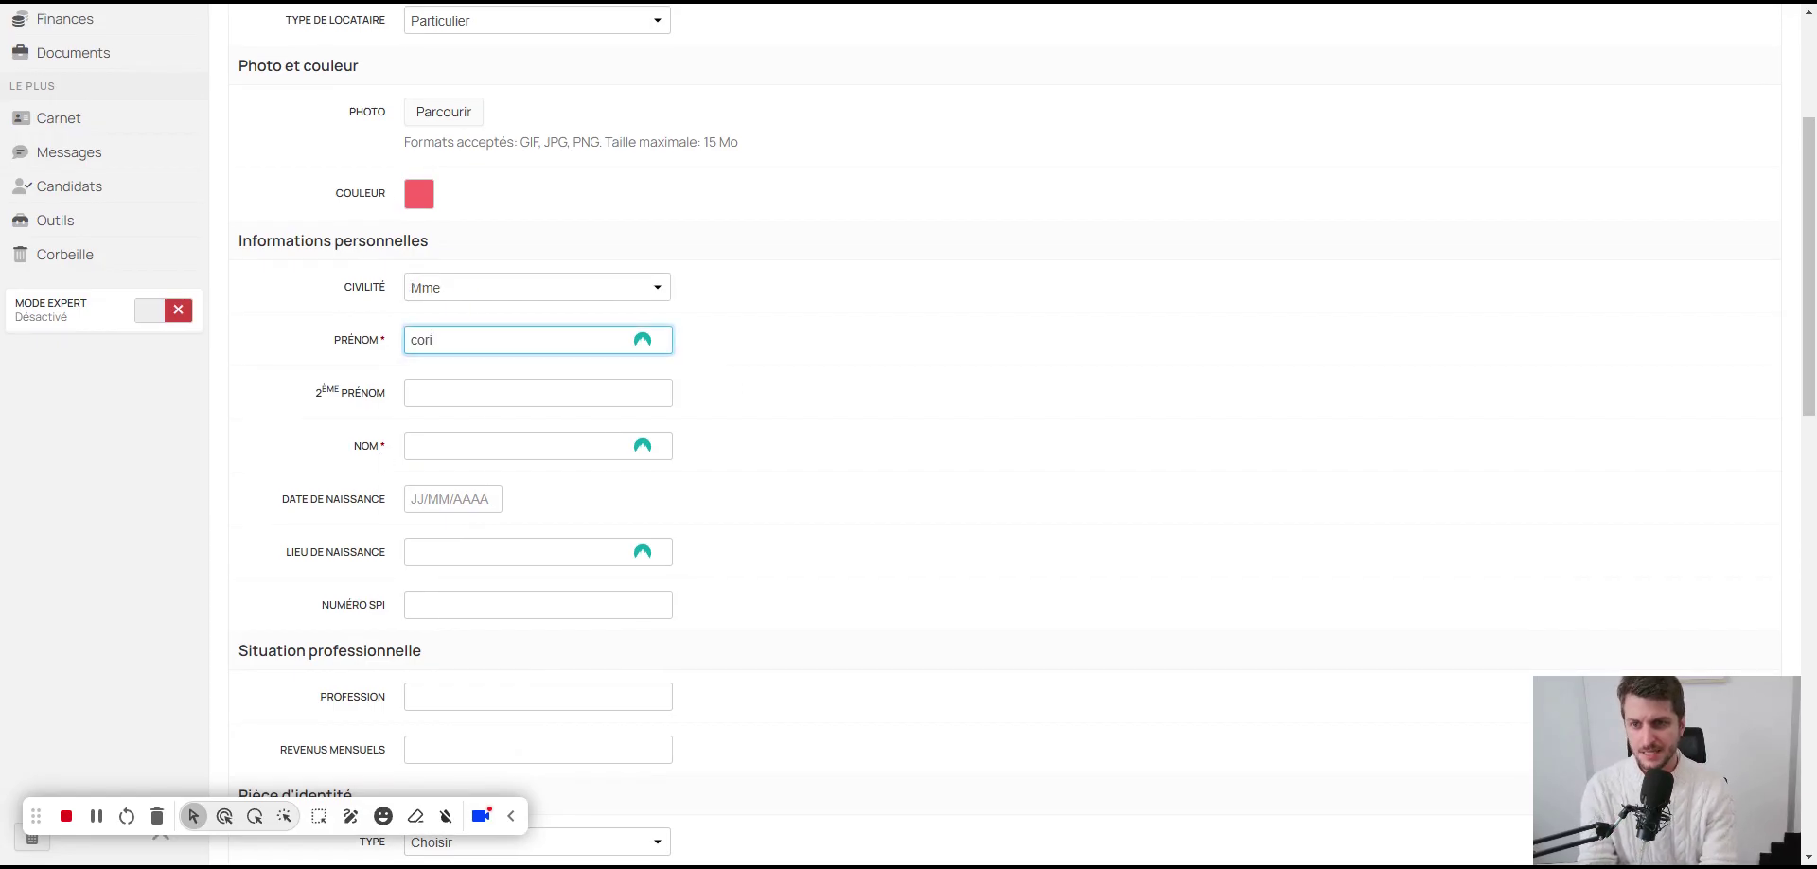
key(Tab)
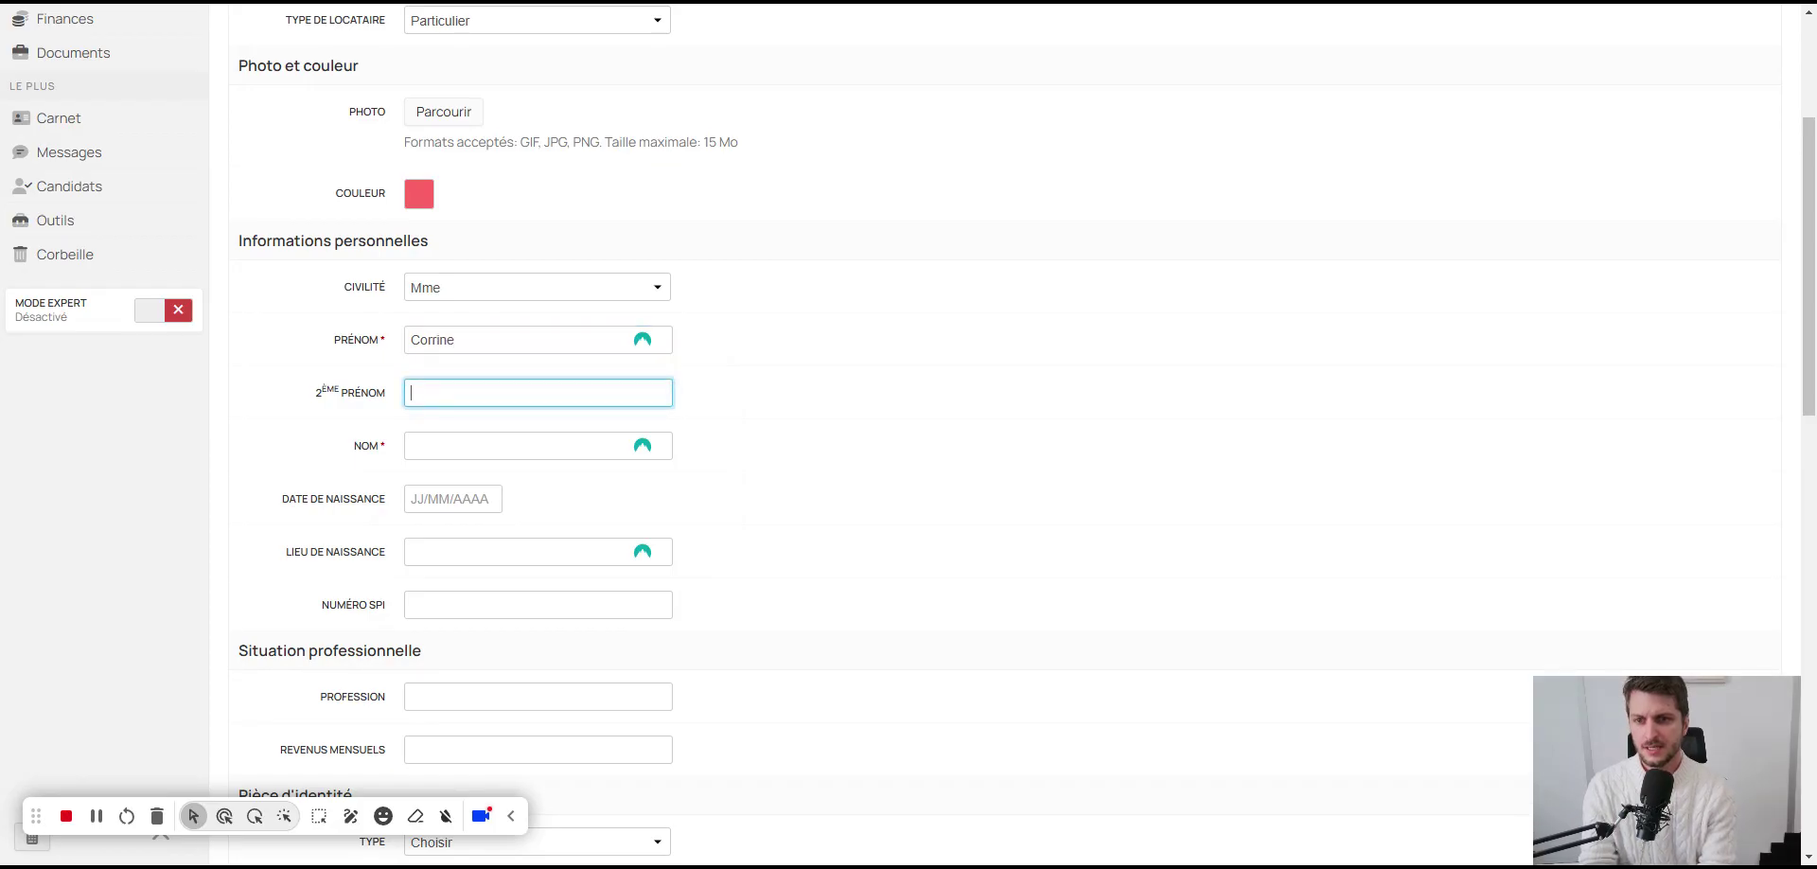
key(Tab)
key(Tab)
text(0)
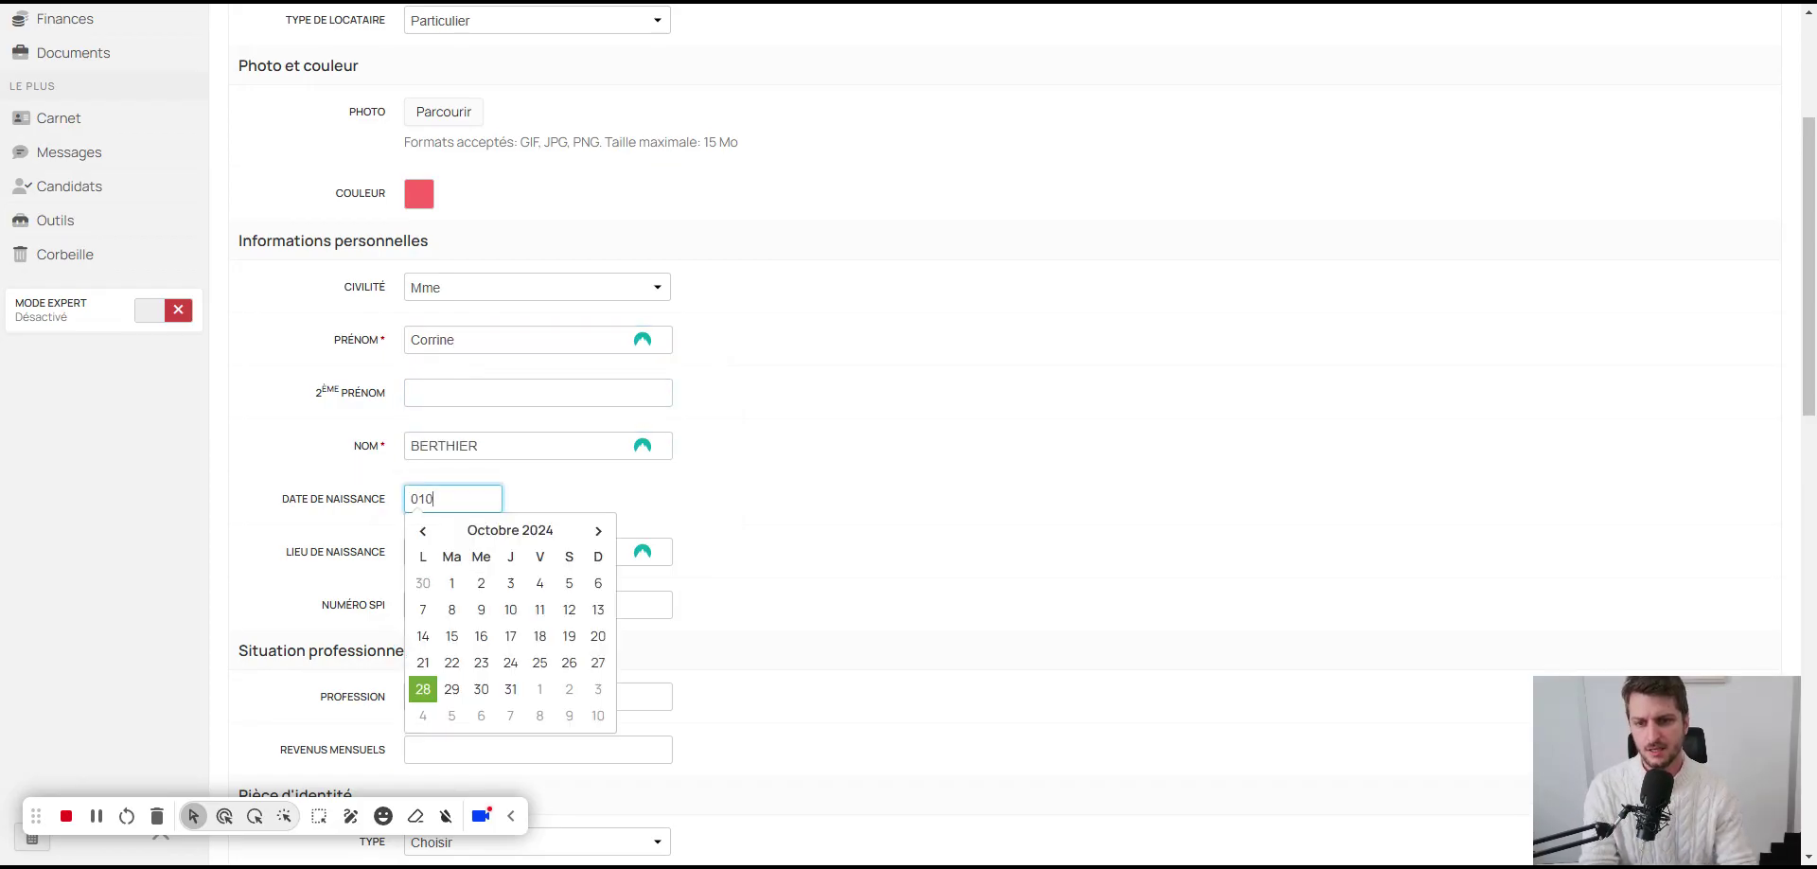
text(1/01/19)
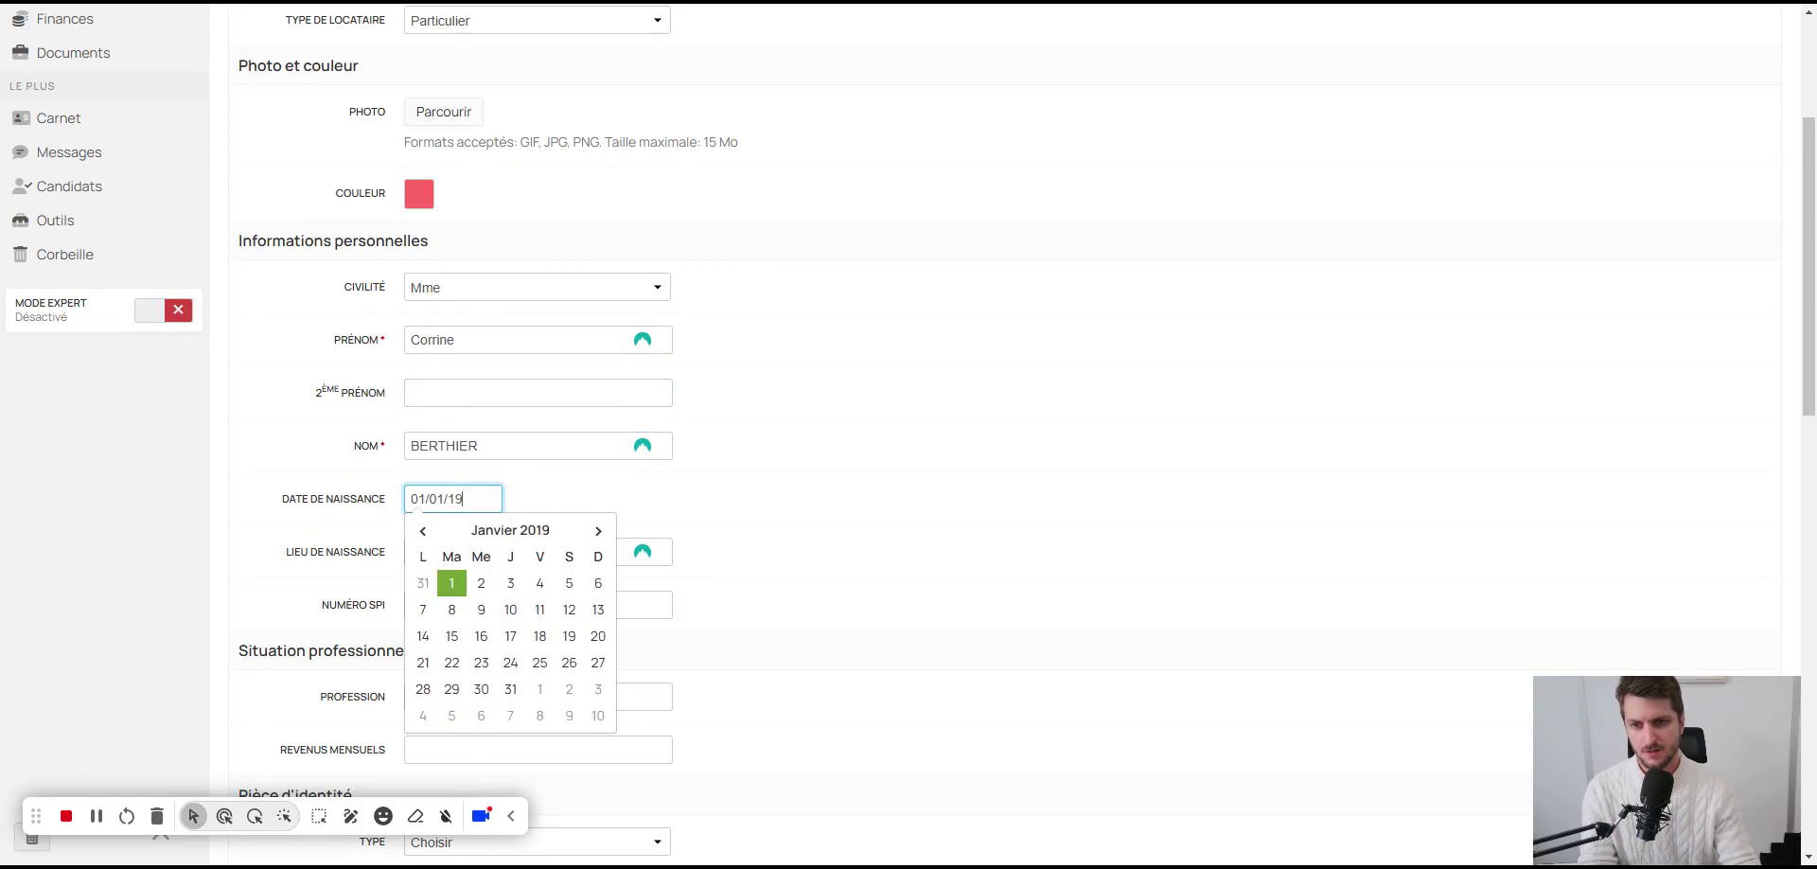
text(82)
Step: Enter birthplace MARSEILLE, profession Enseignante and monthly income 2500
drag(277, 552, 430, 551)
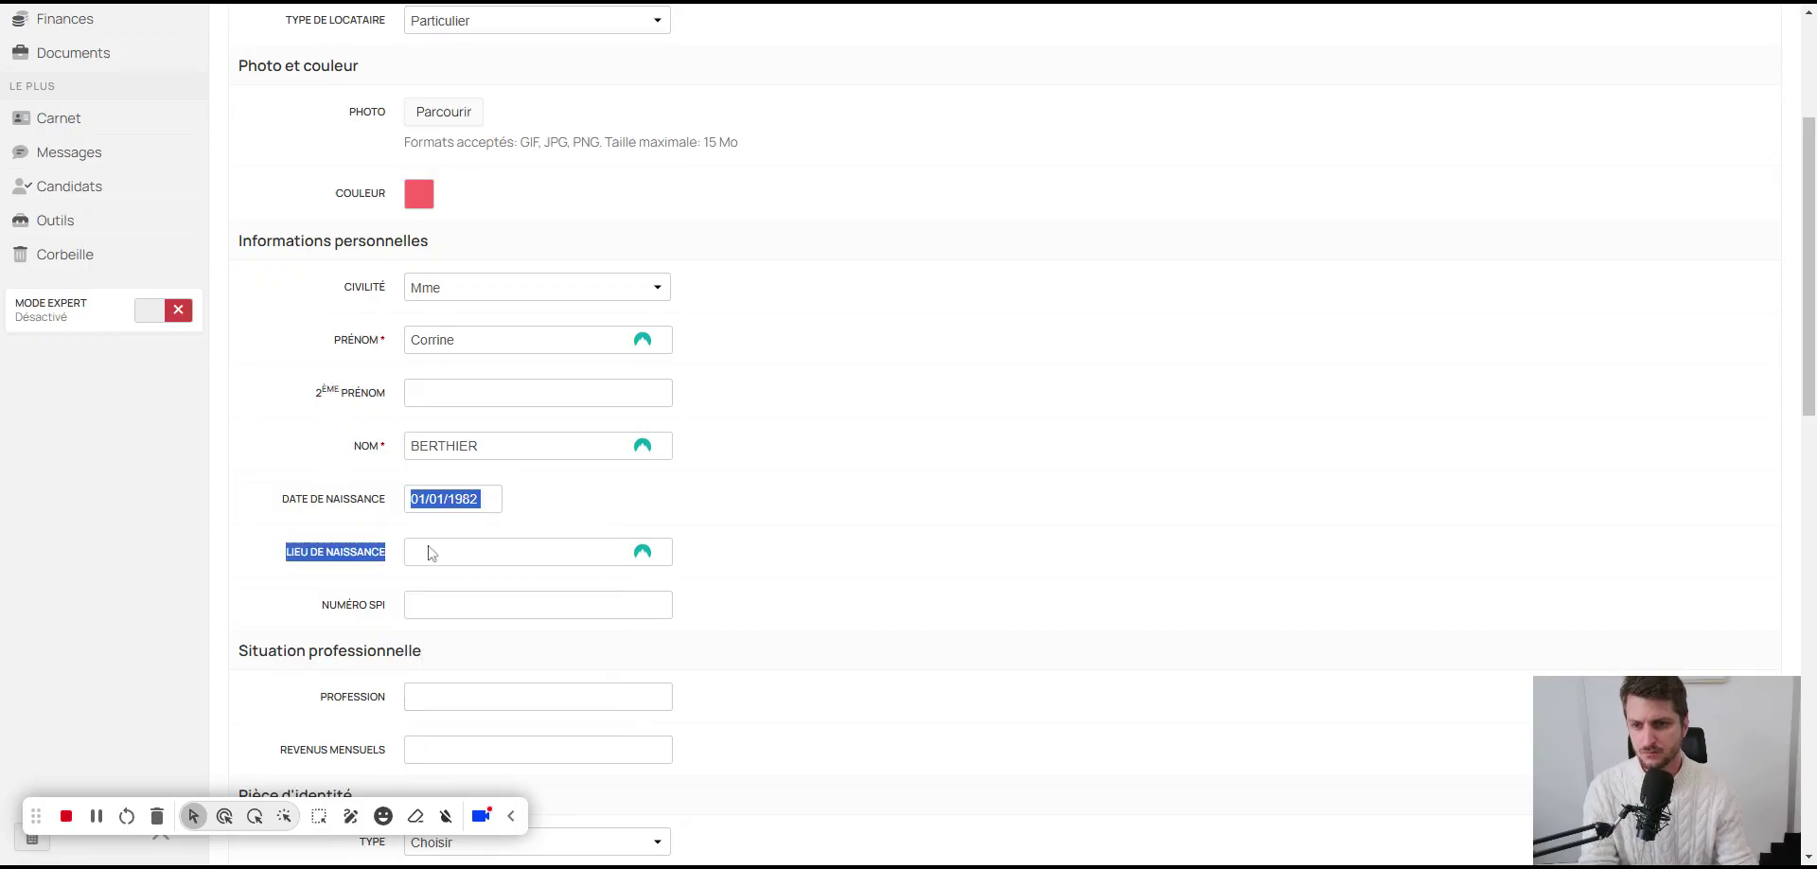
click(431, 551)
text(MARSEILLE)
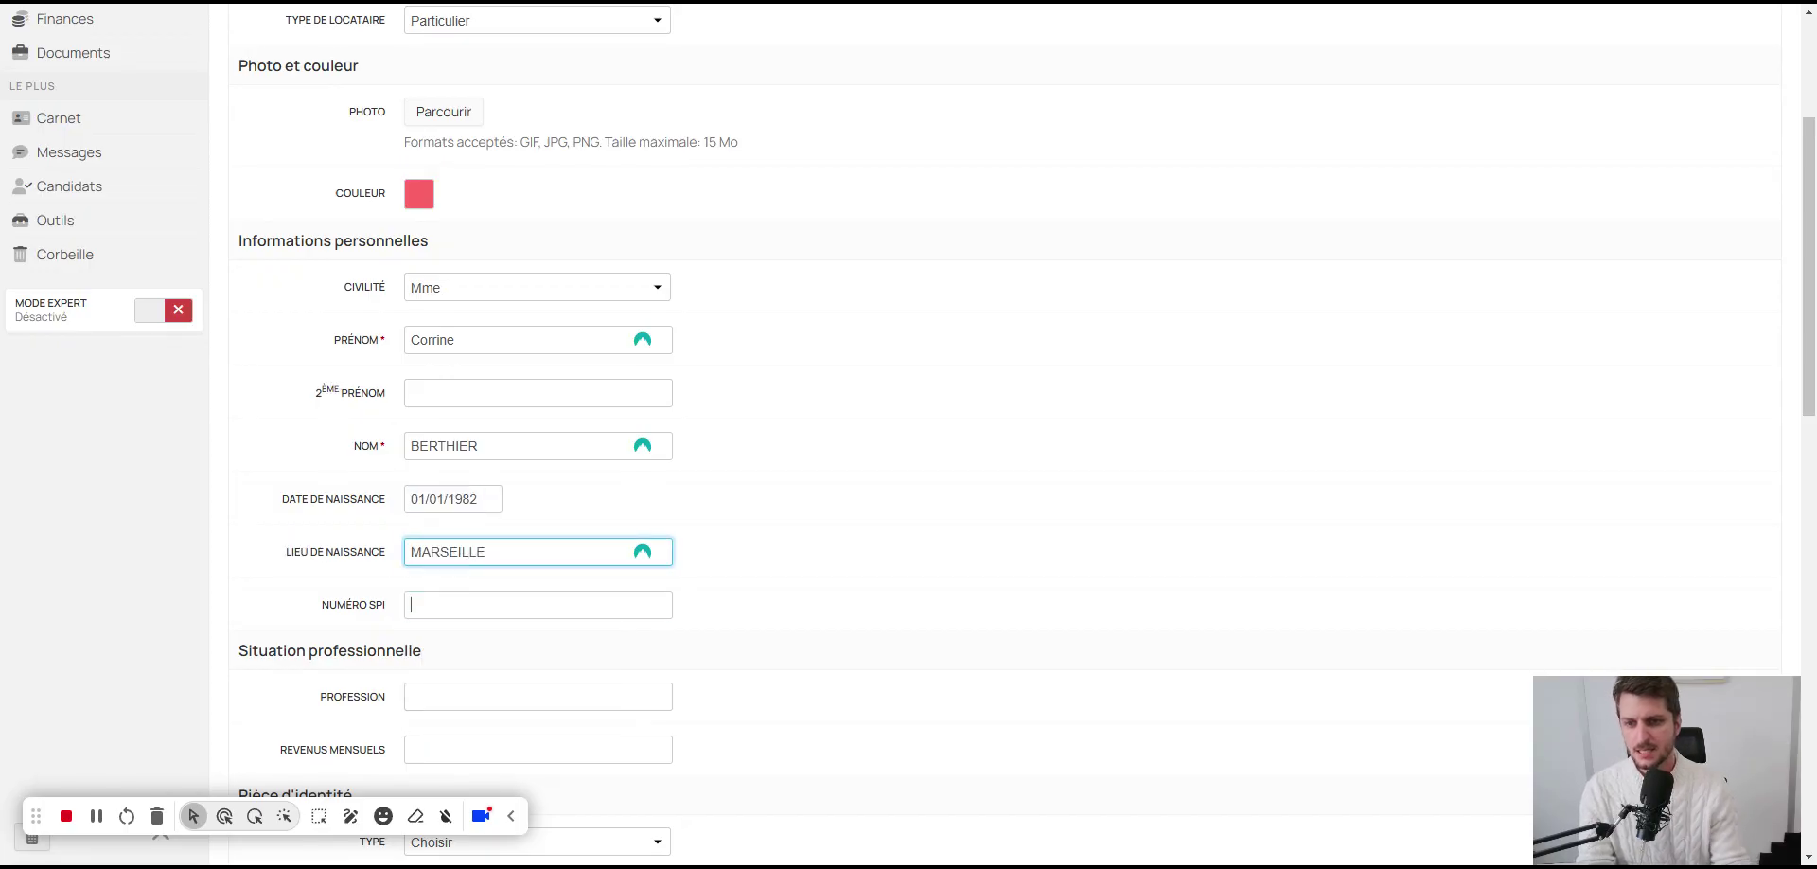
key(Tab)
scroll(909, 426, down, 4)
key(Tab)
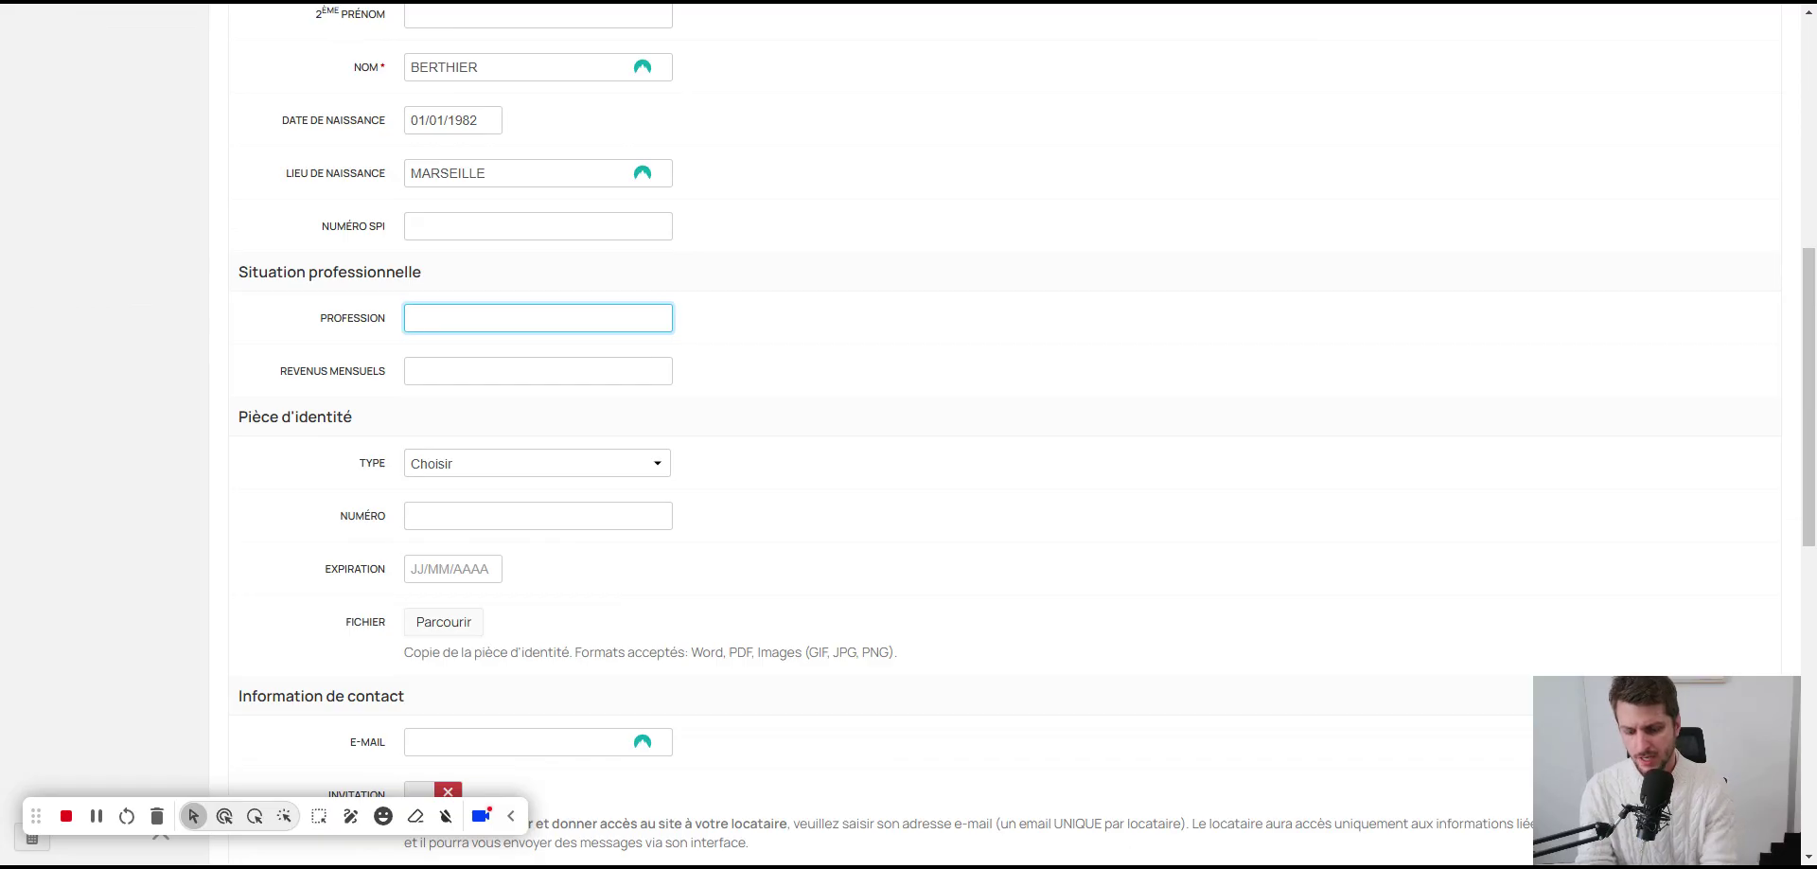
text(ensei)
key(ctrl+BackSpace)
text(Enseign)
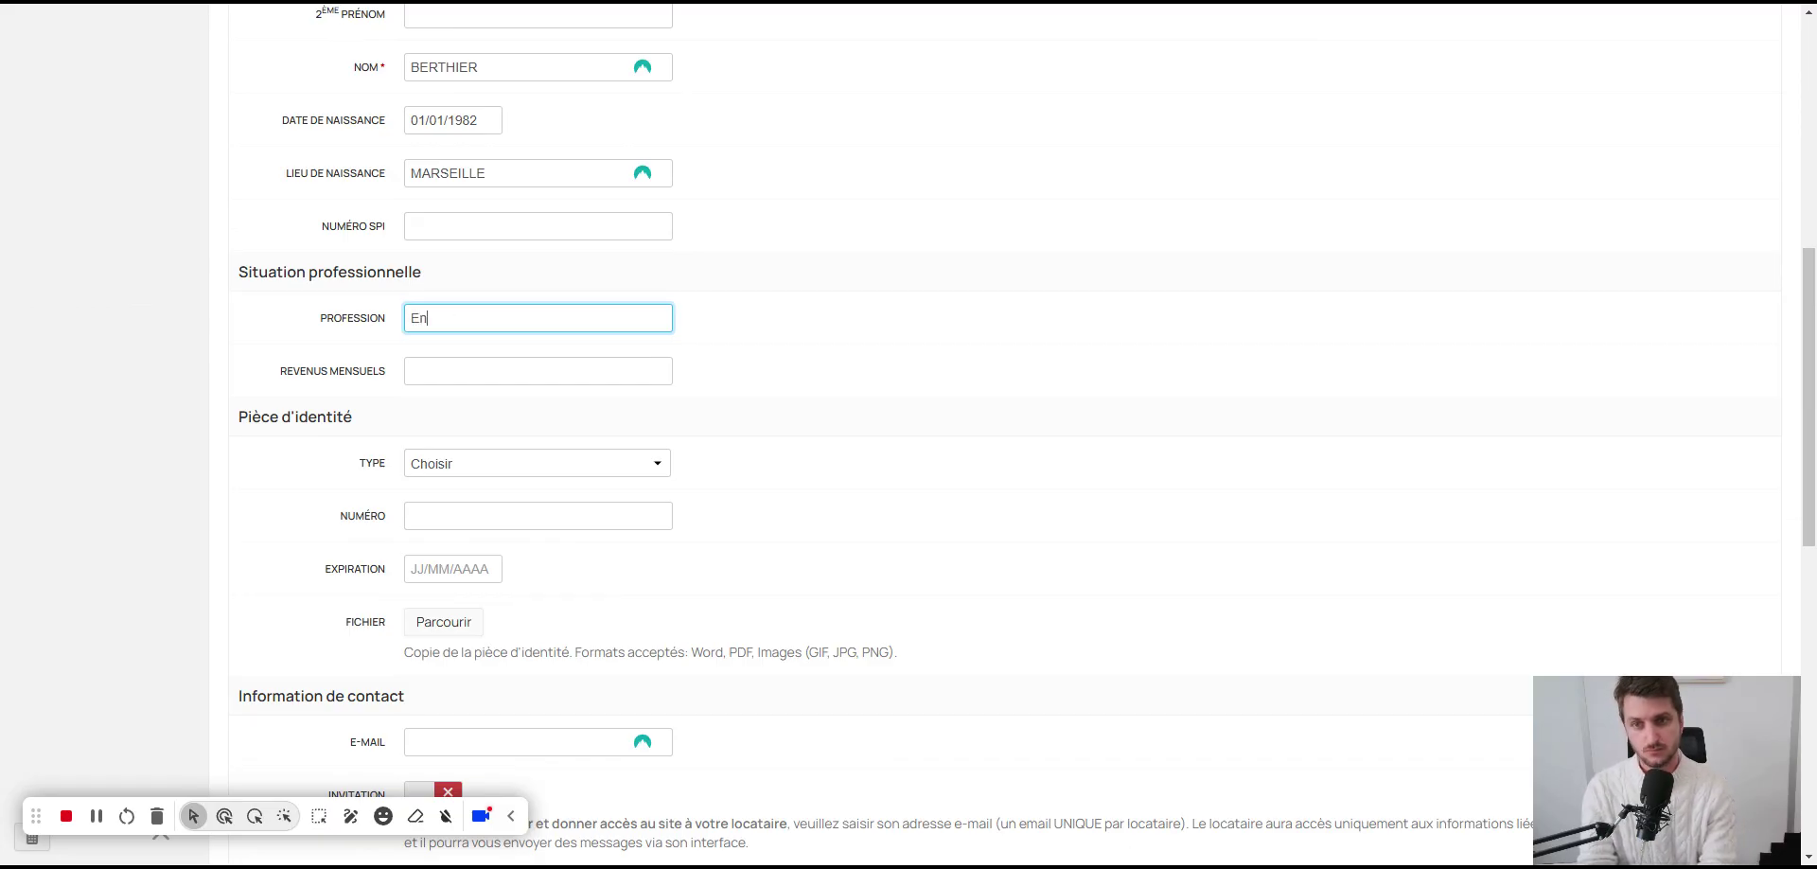
key(Tab)
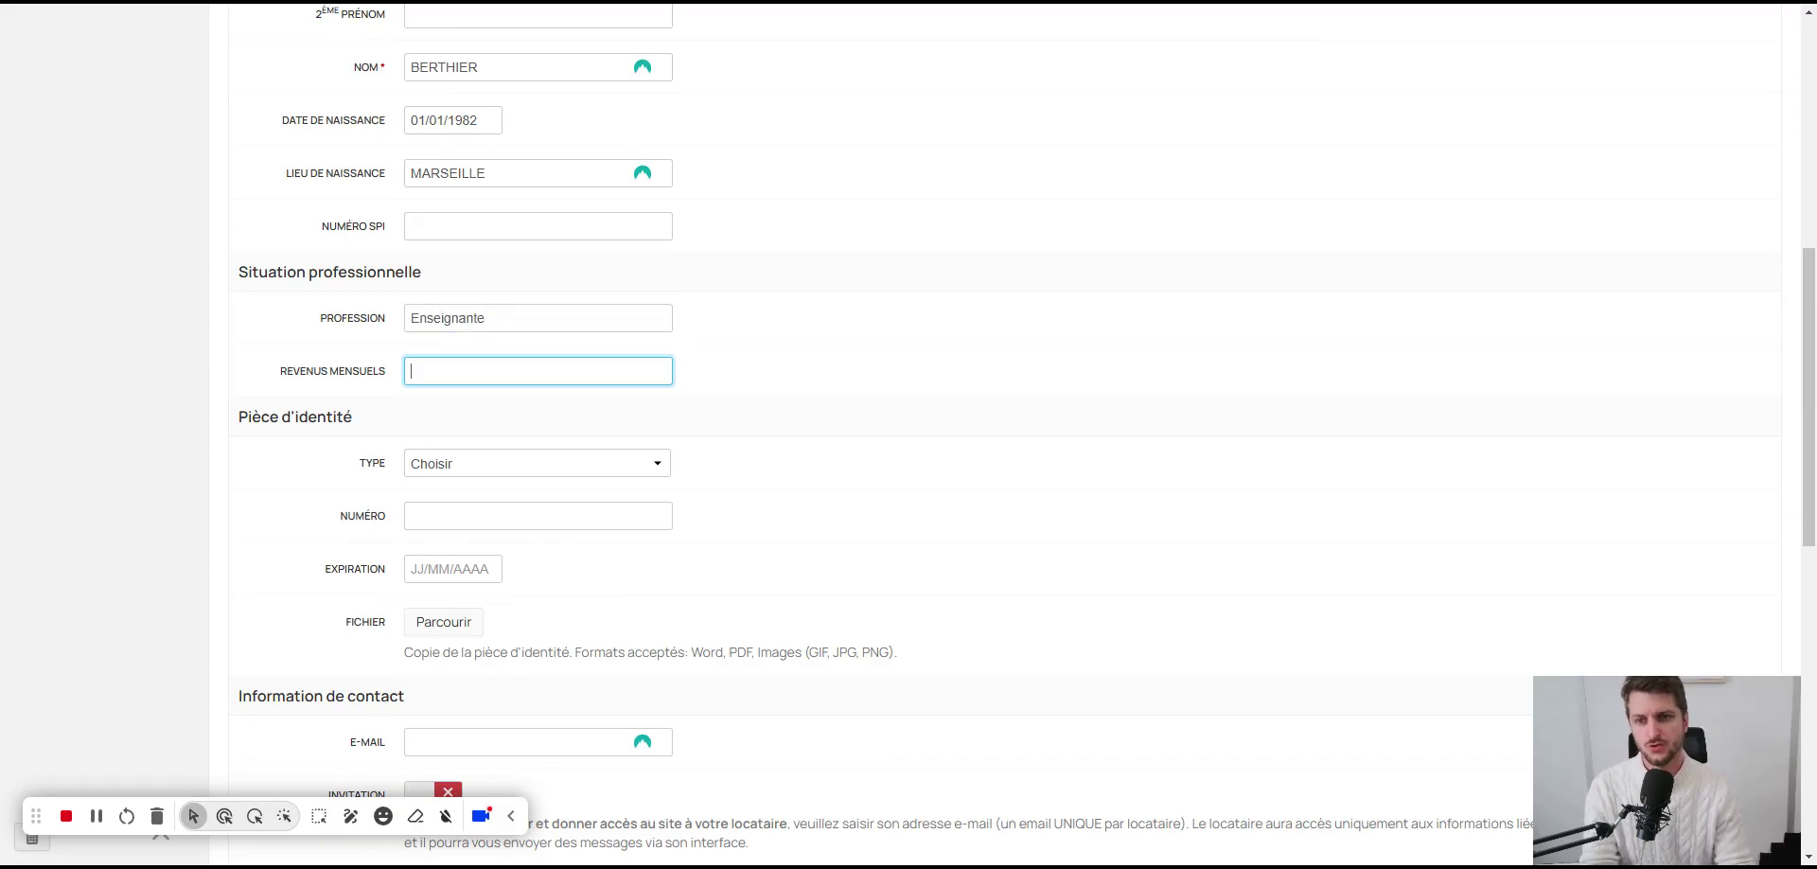
text(2500)
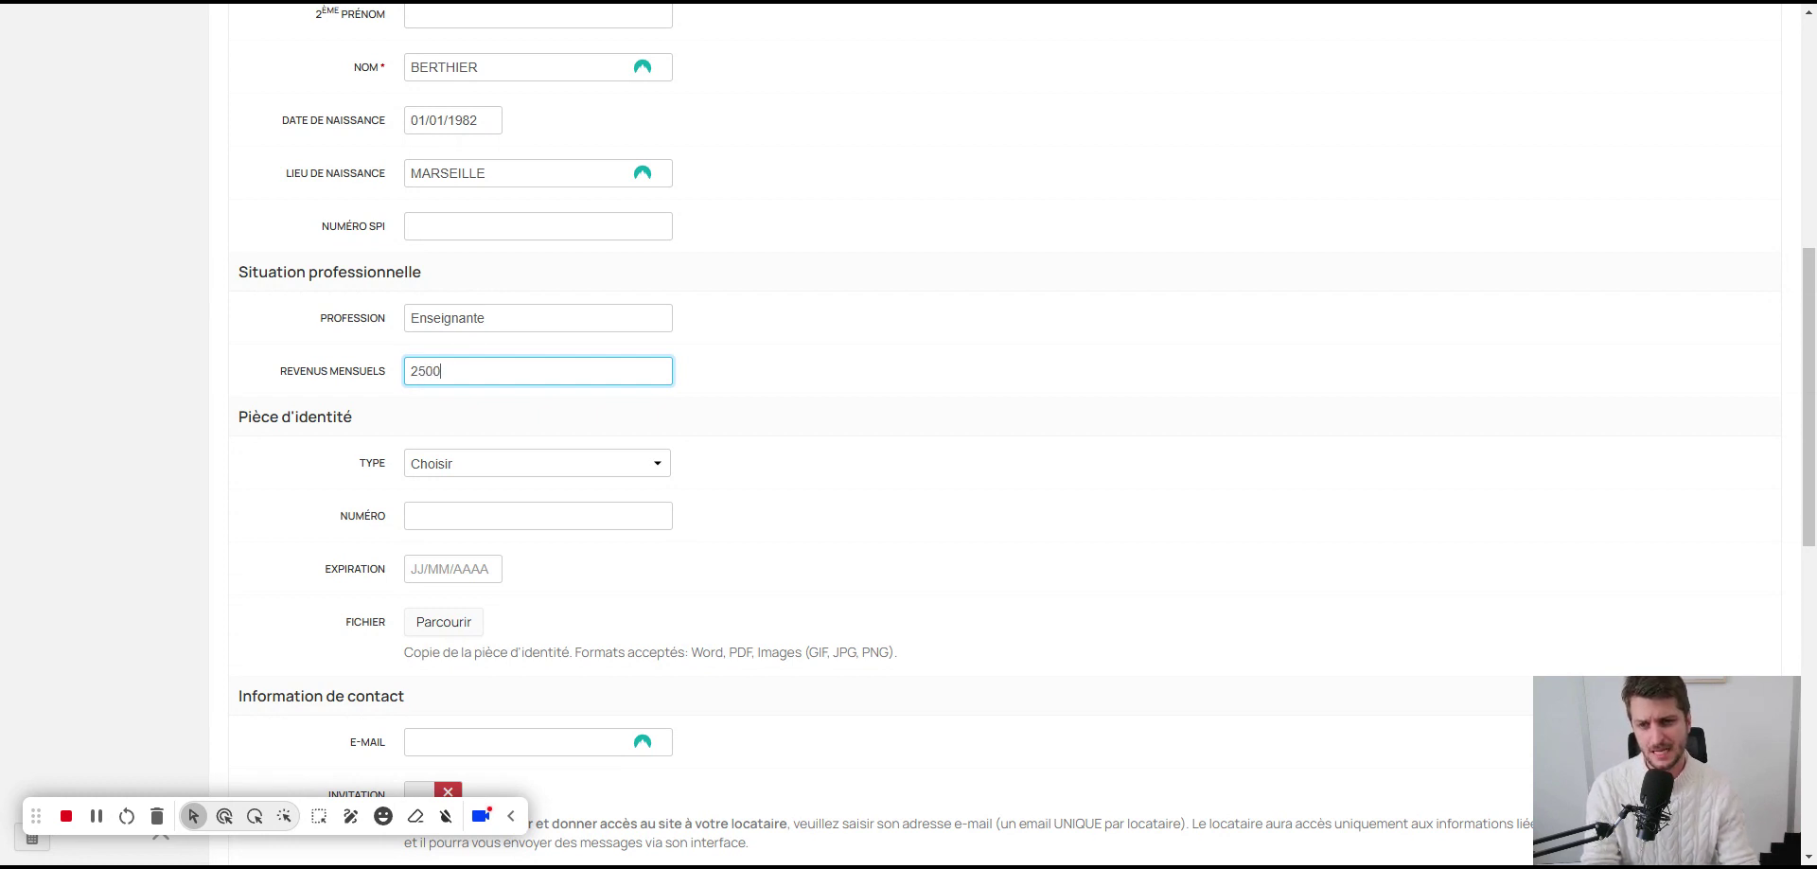
Step: Set the tenant's document type to Carte d'identité, attach its scan, and enter the card number
click(500, 463)
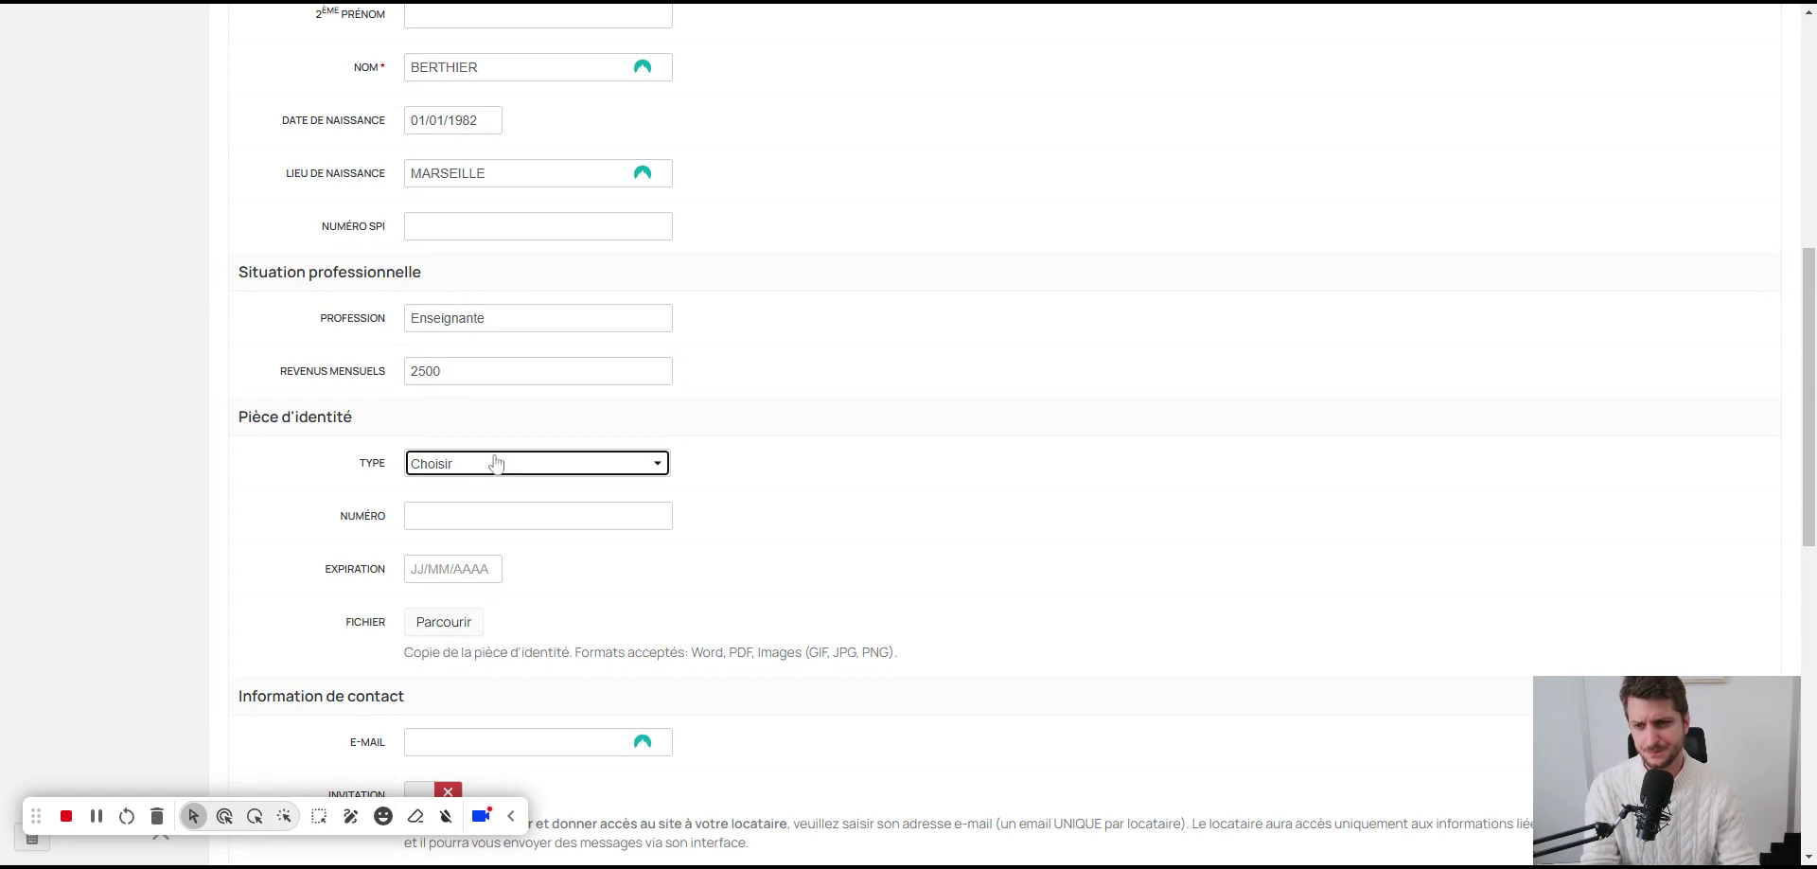
click(499, 509)
scroll(530, 464, down, 1)
click(416, 421)
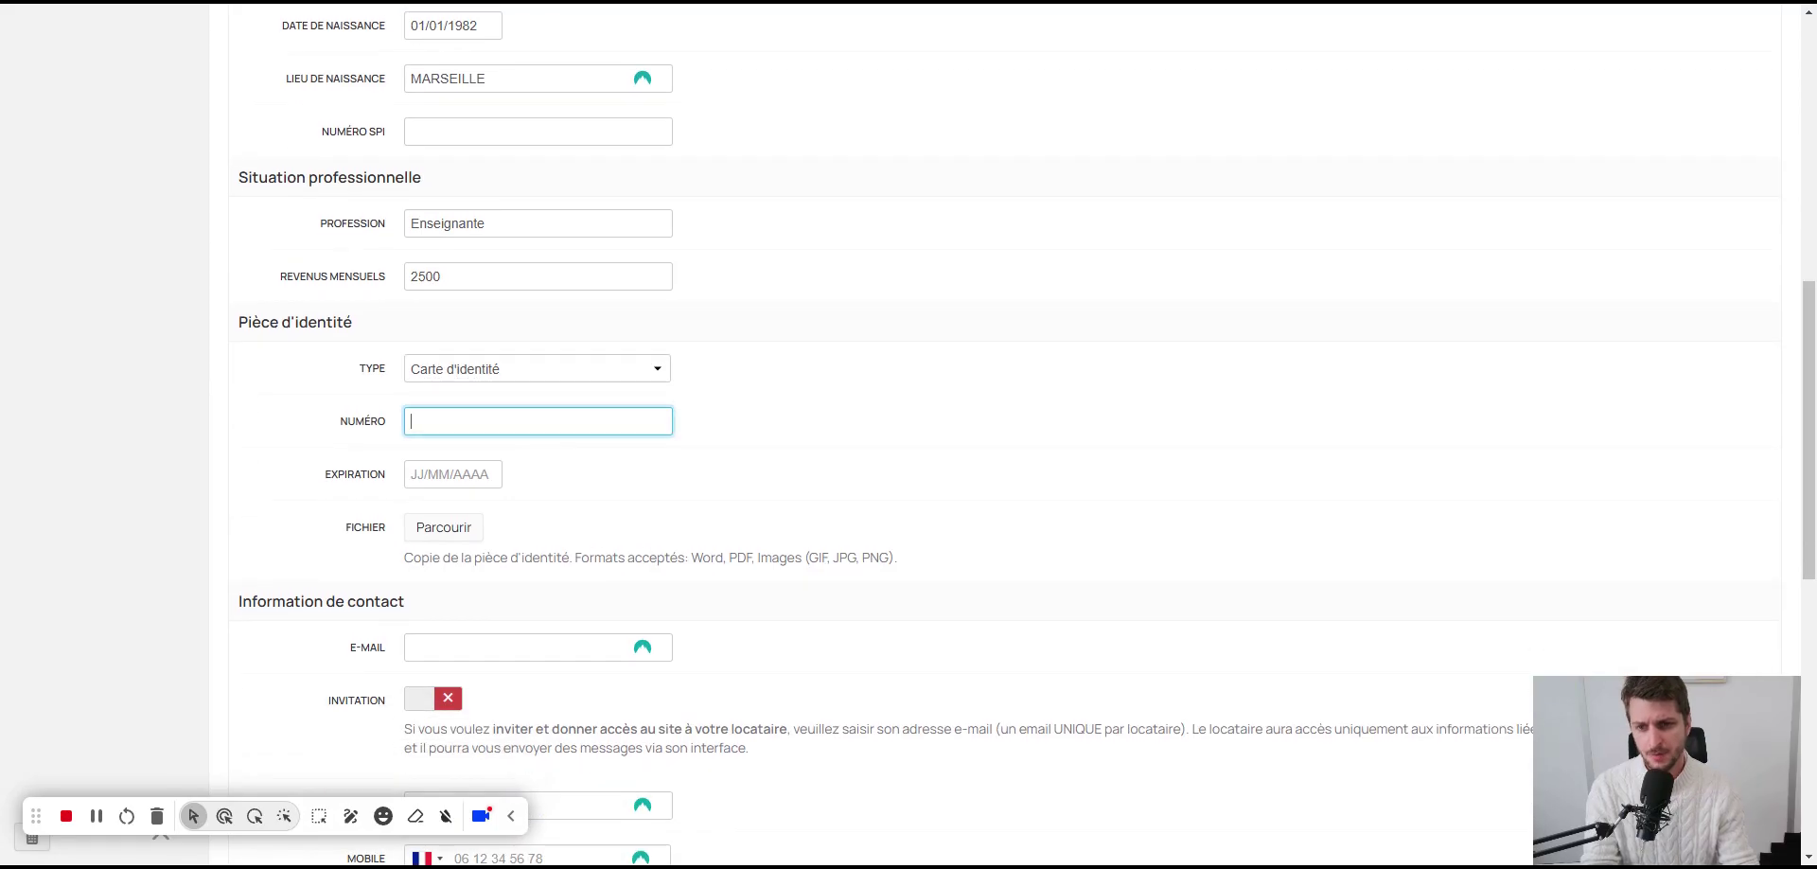
click(444, 528)
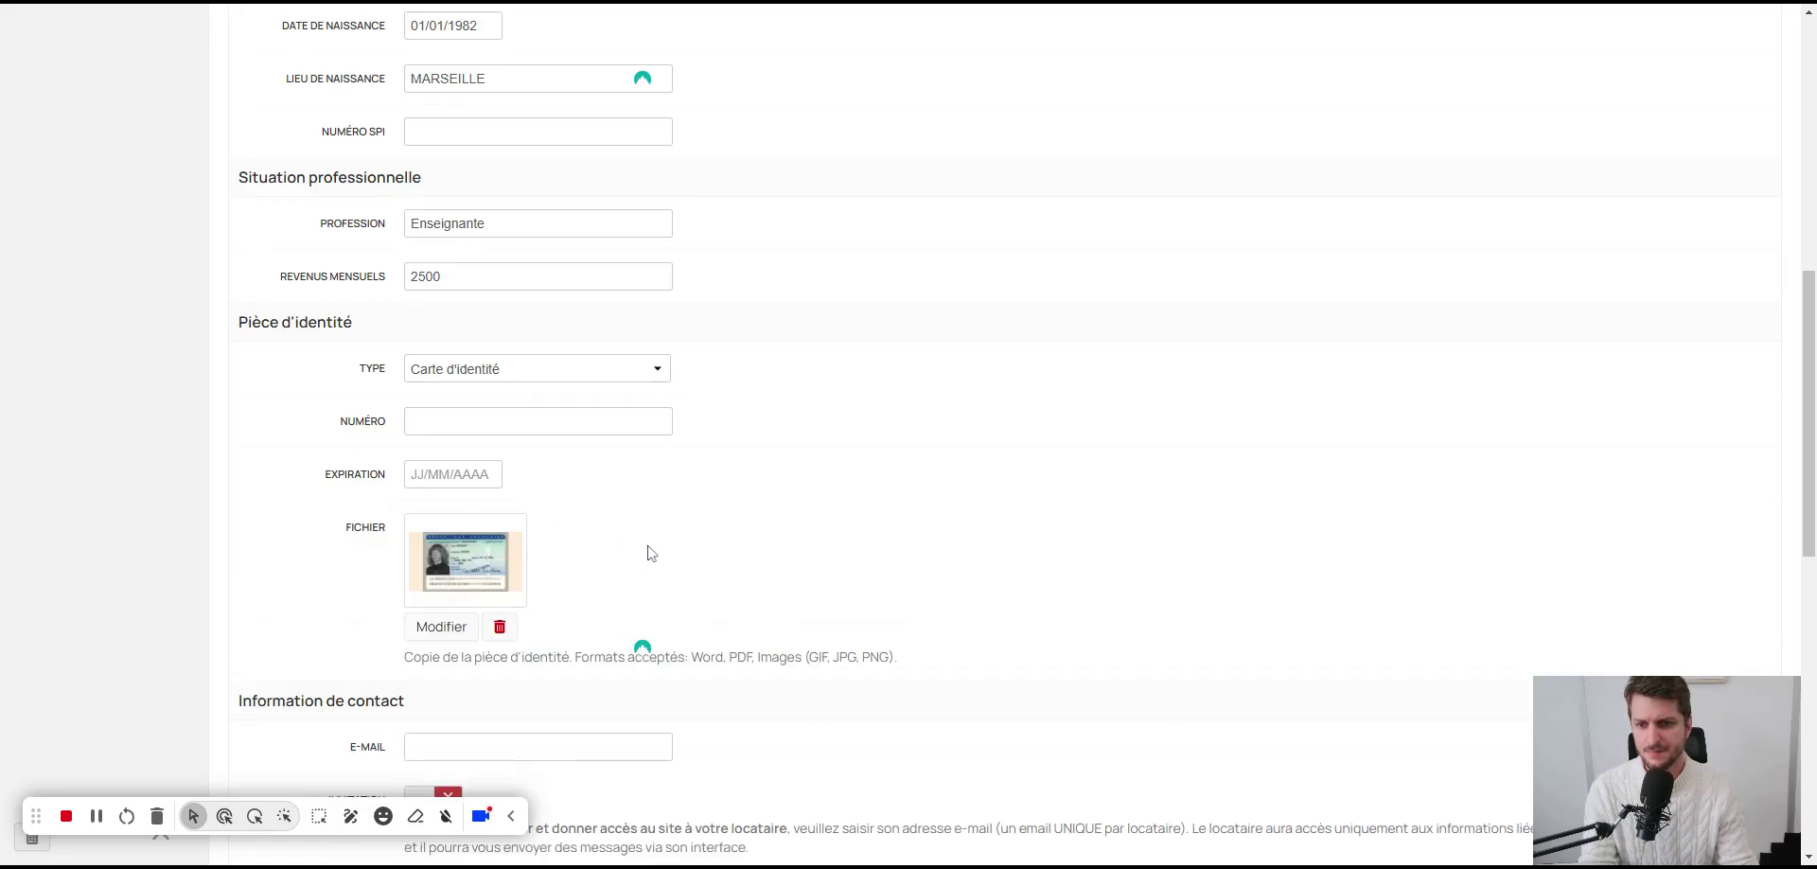
click(537, 420)
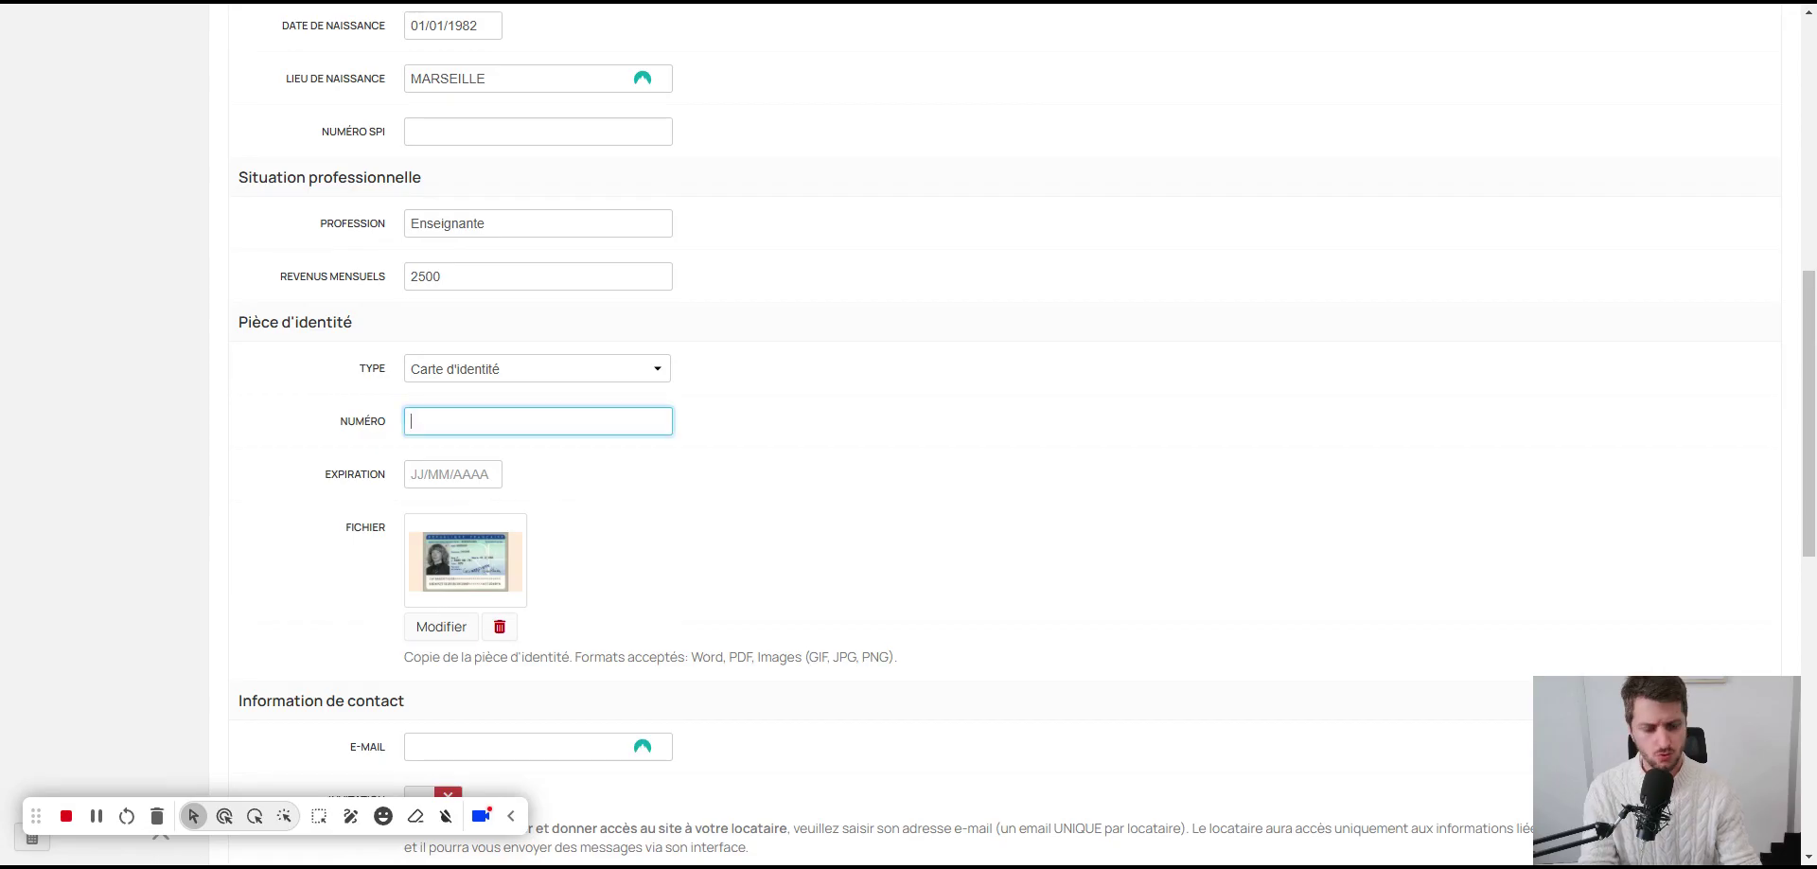
Step: Set the identity card expiration date to 14/11/2025
scroll(908, 426, down, 4)
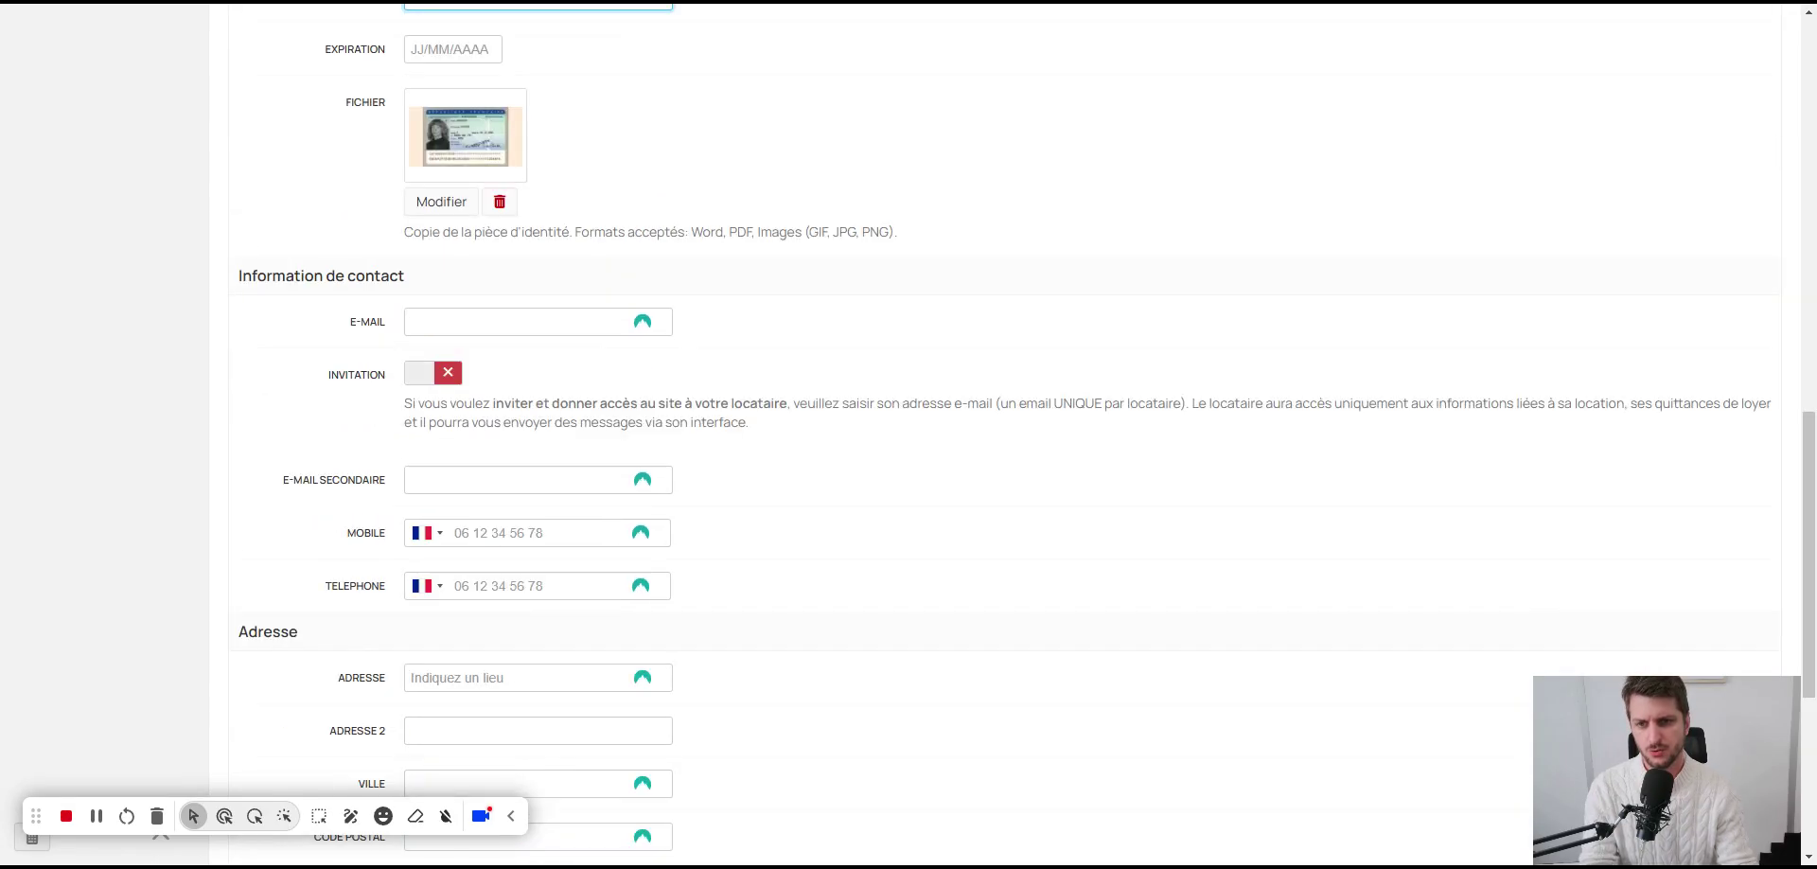
scroll(908, 425, up, 5)
key(Tab)
scroll(600, 574, down, 1)
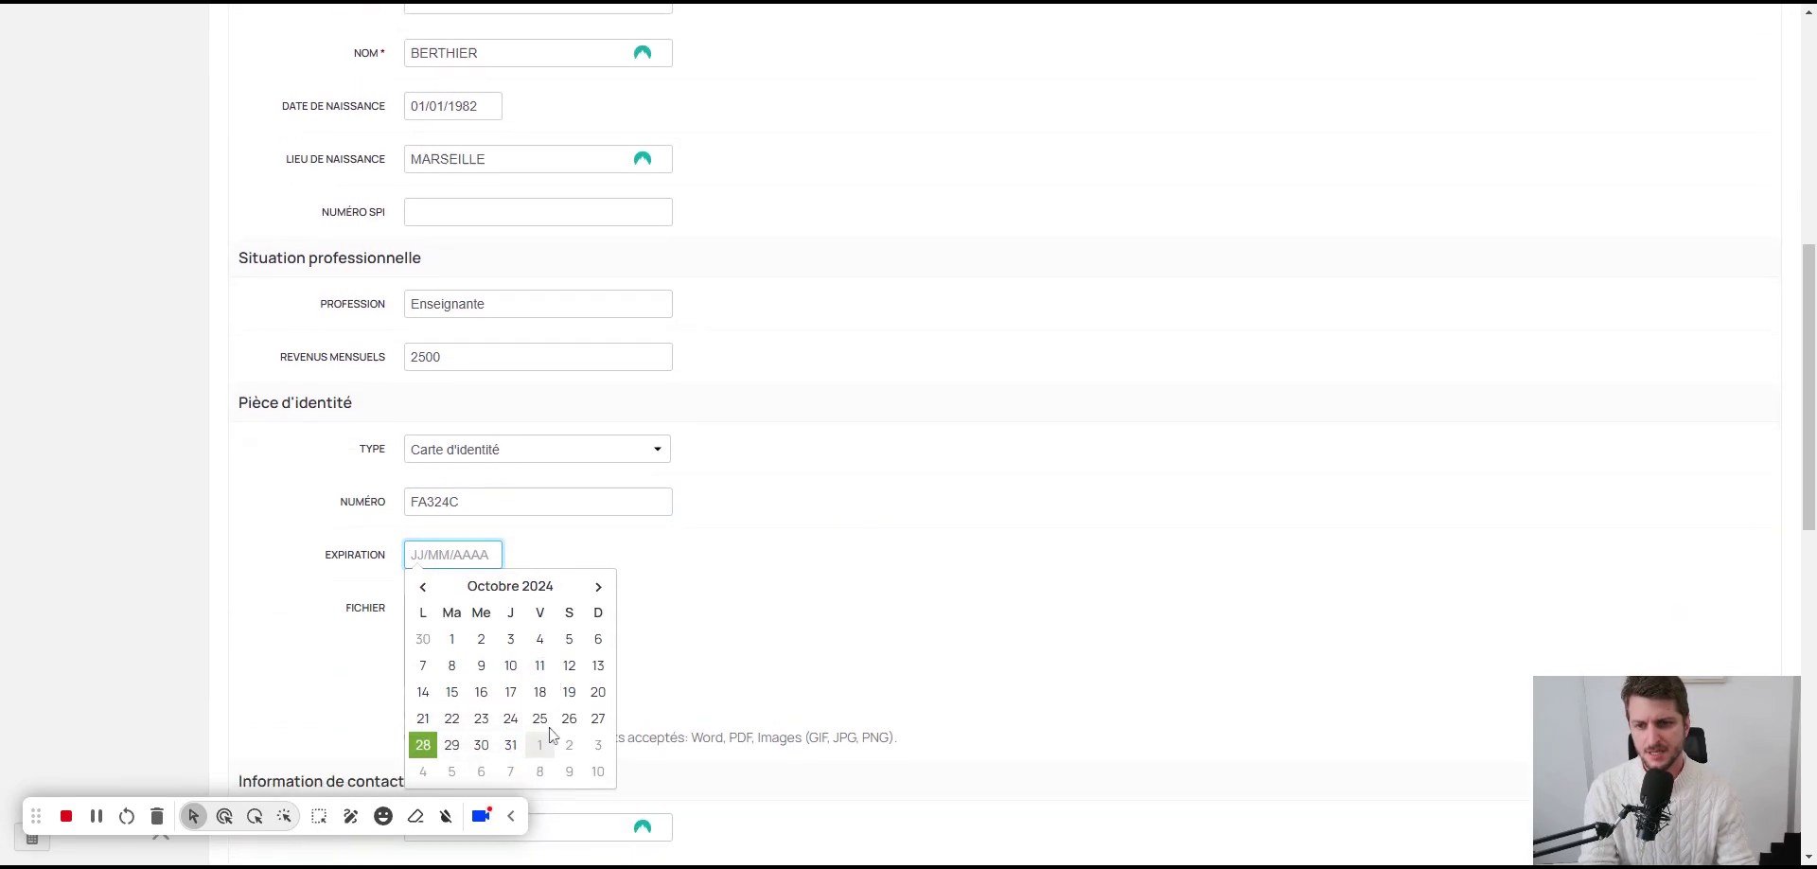
click(598, 555)
click(598, 554)
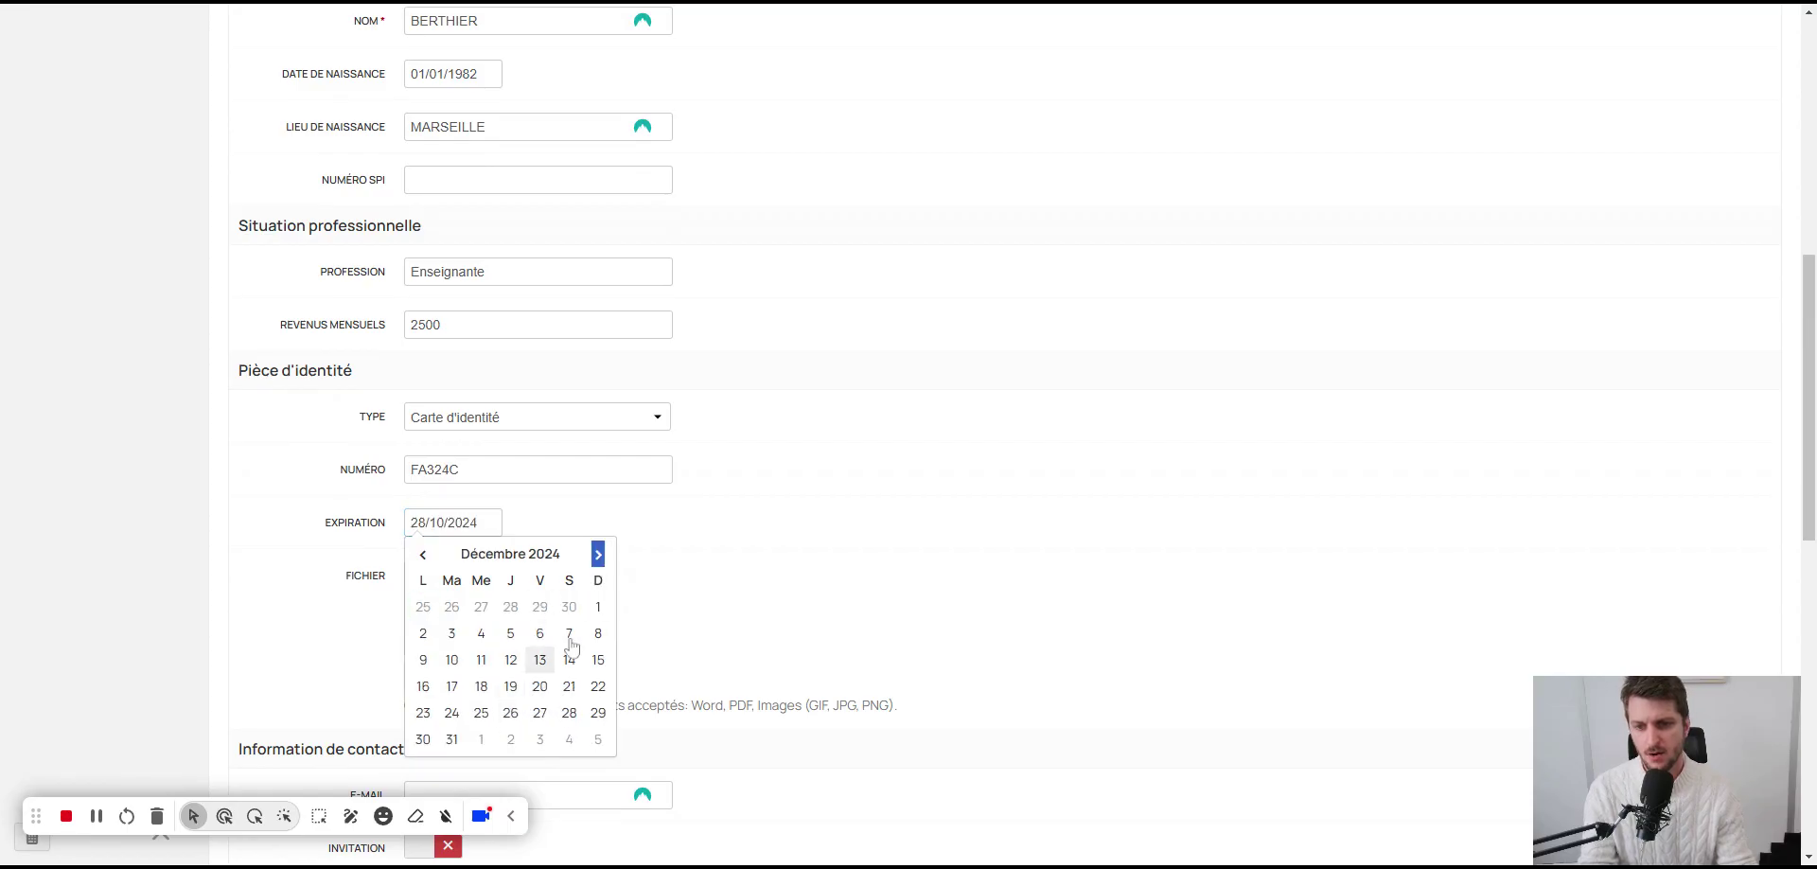
click(598, 555)
click(598, 554)
click(598, 554)
double_click(598, 555)
double_click(598, 554)
double_click(598, 554)
click(598, 555)
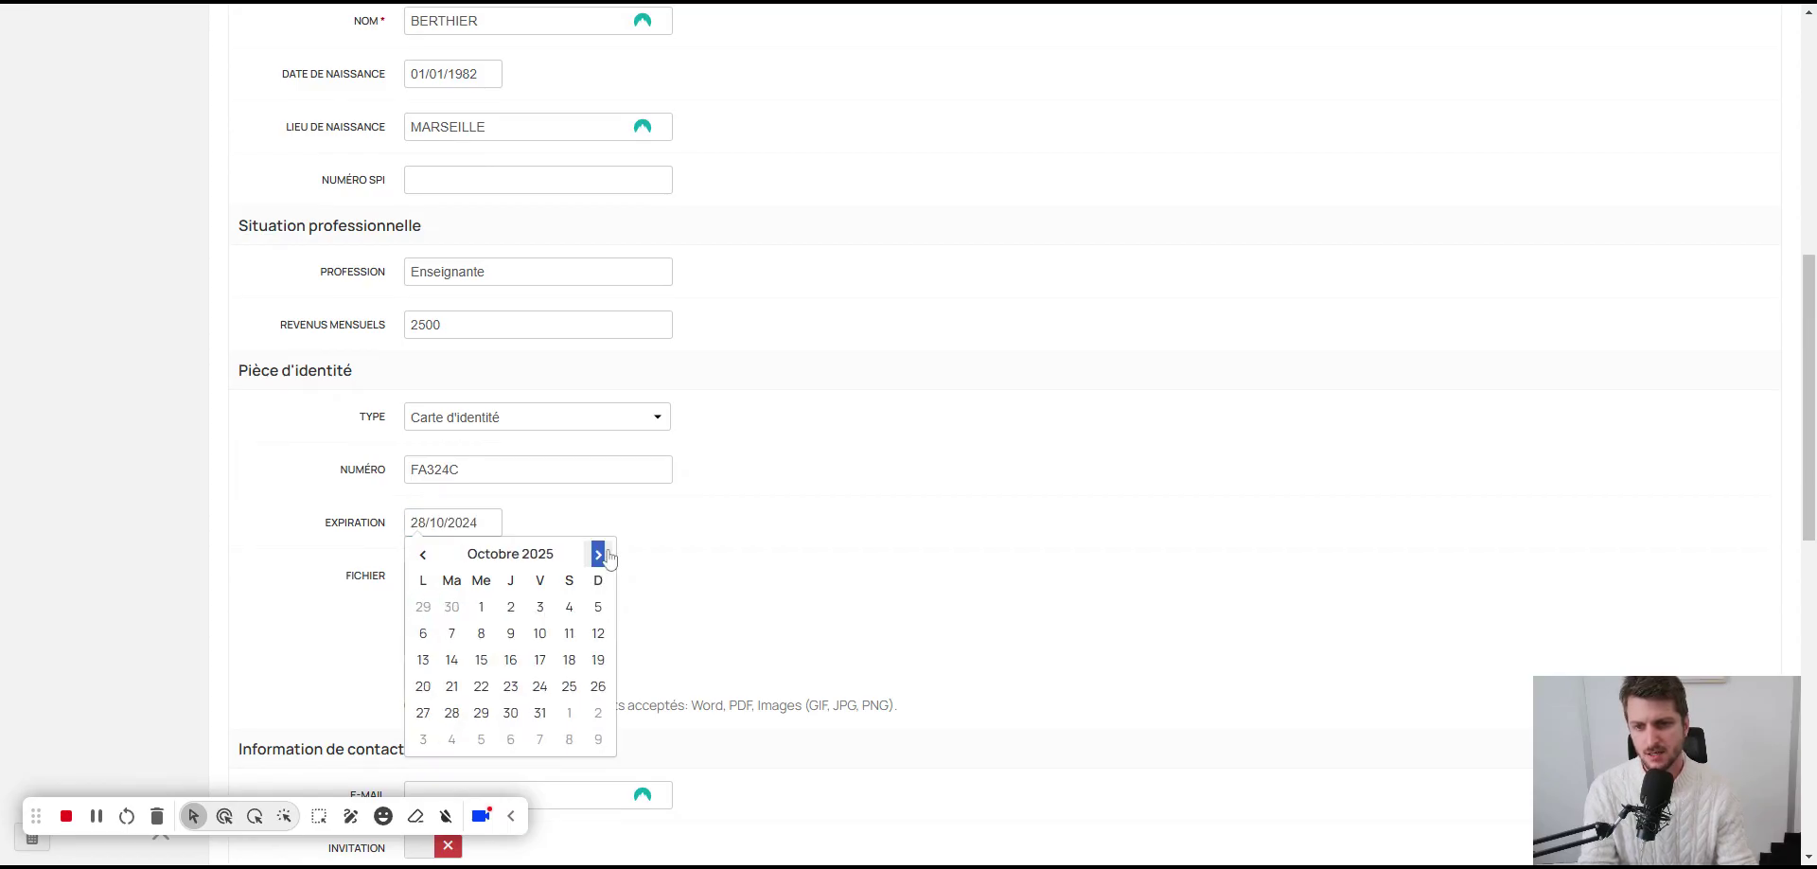
click(598, 555)
click(539, 660)
scroll(651, 577, down, 1)
scroll(651, 577, down, 4)
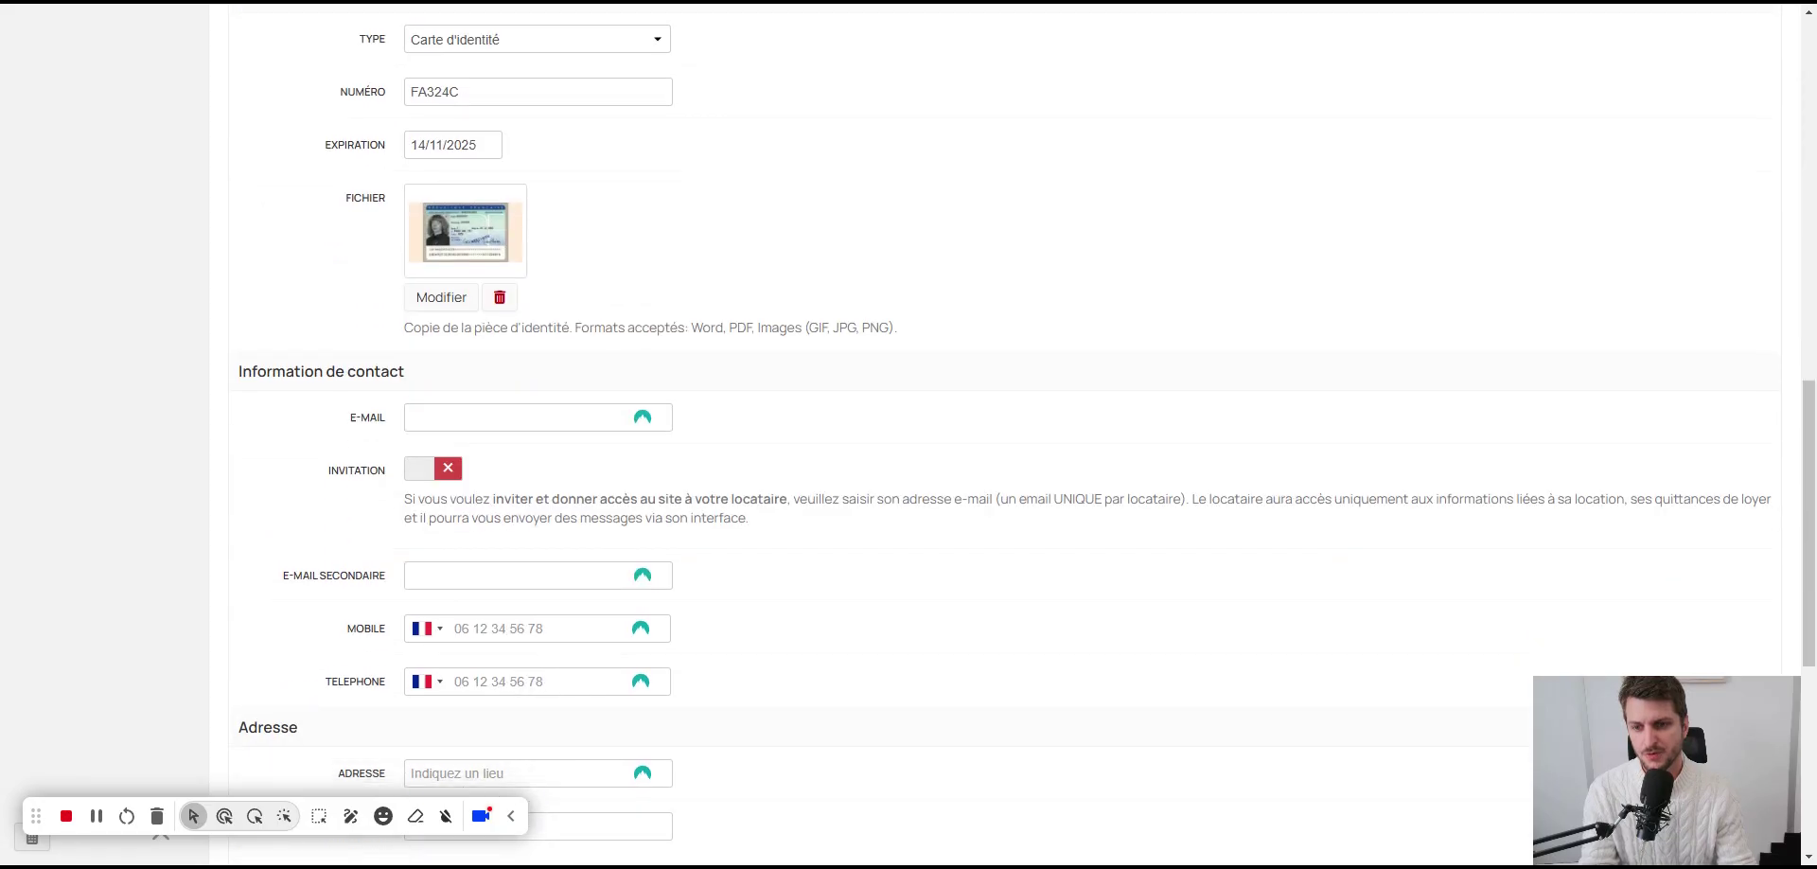
Step: Enter the tenant's e-mail address under Information de contact, then scroll to Sauvegarder
click(516, 416)
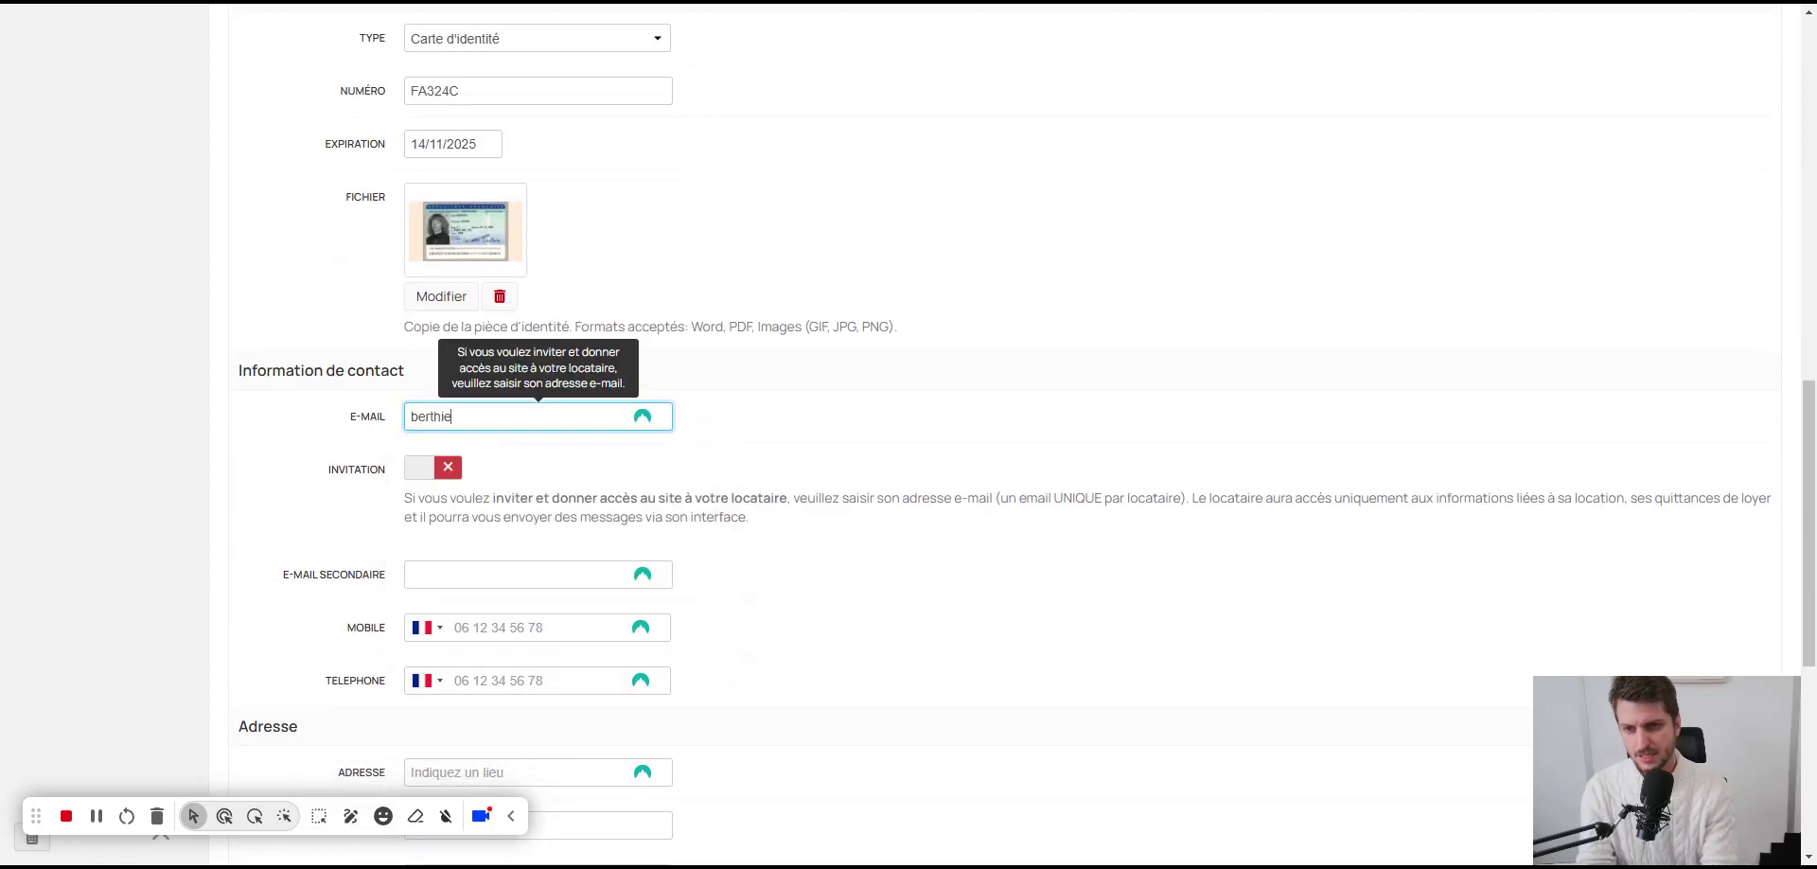
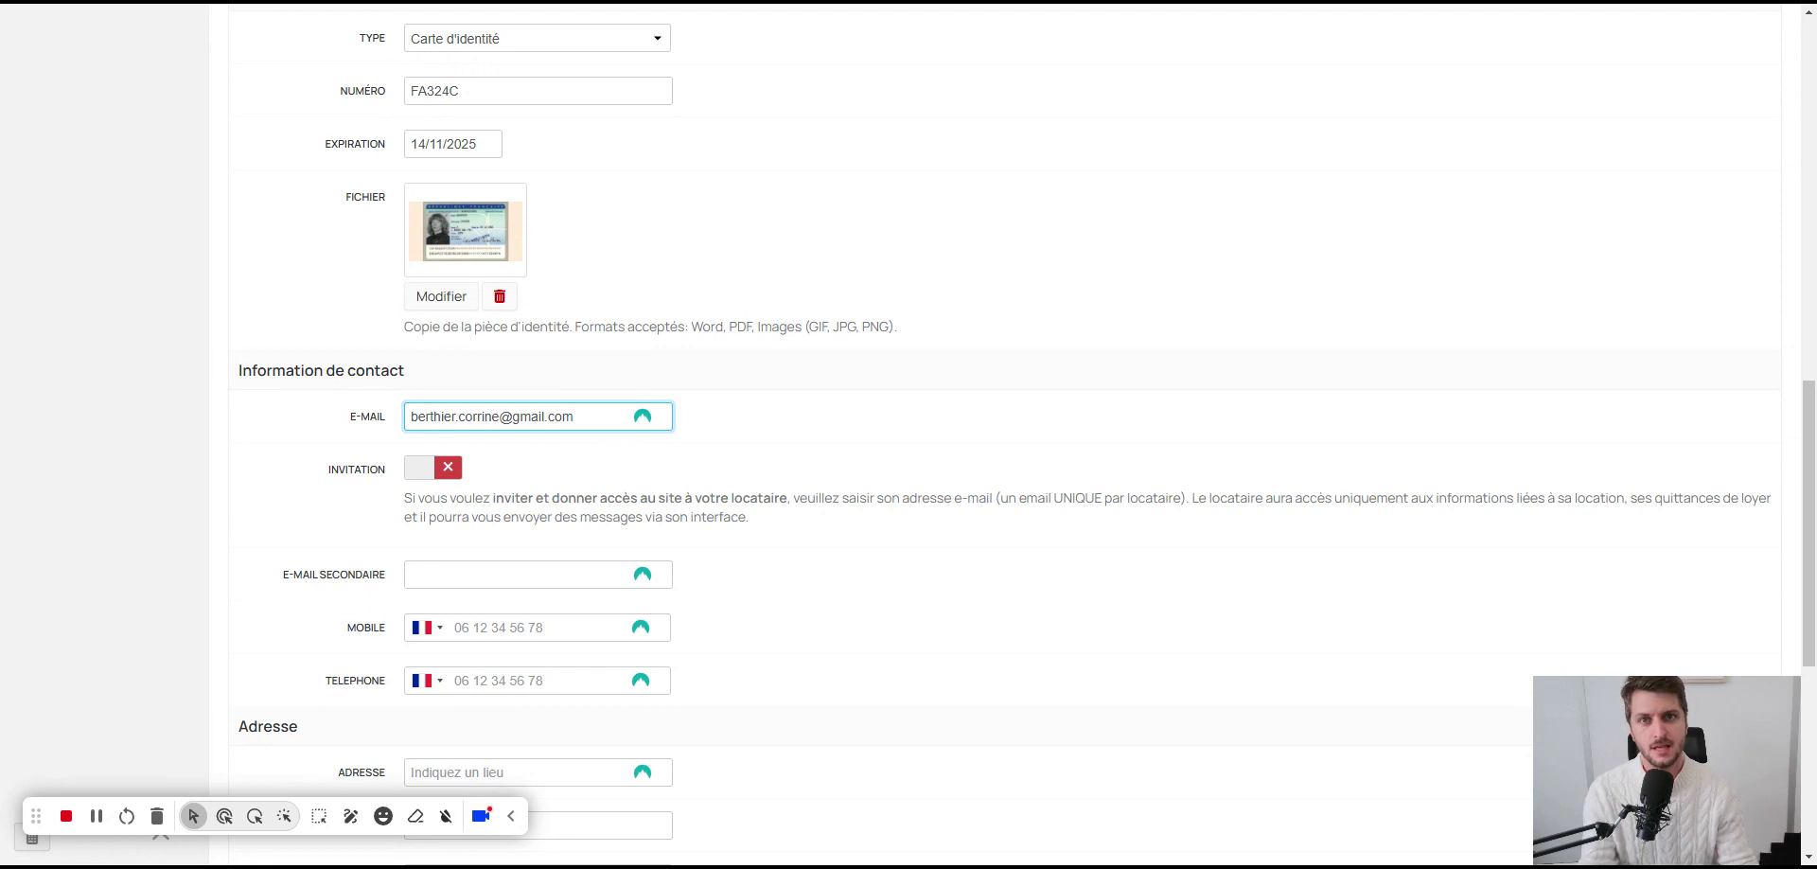
scroll(929, 448, down, 1)
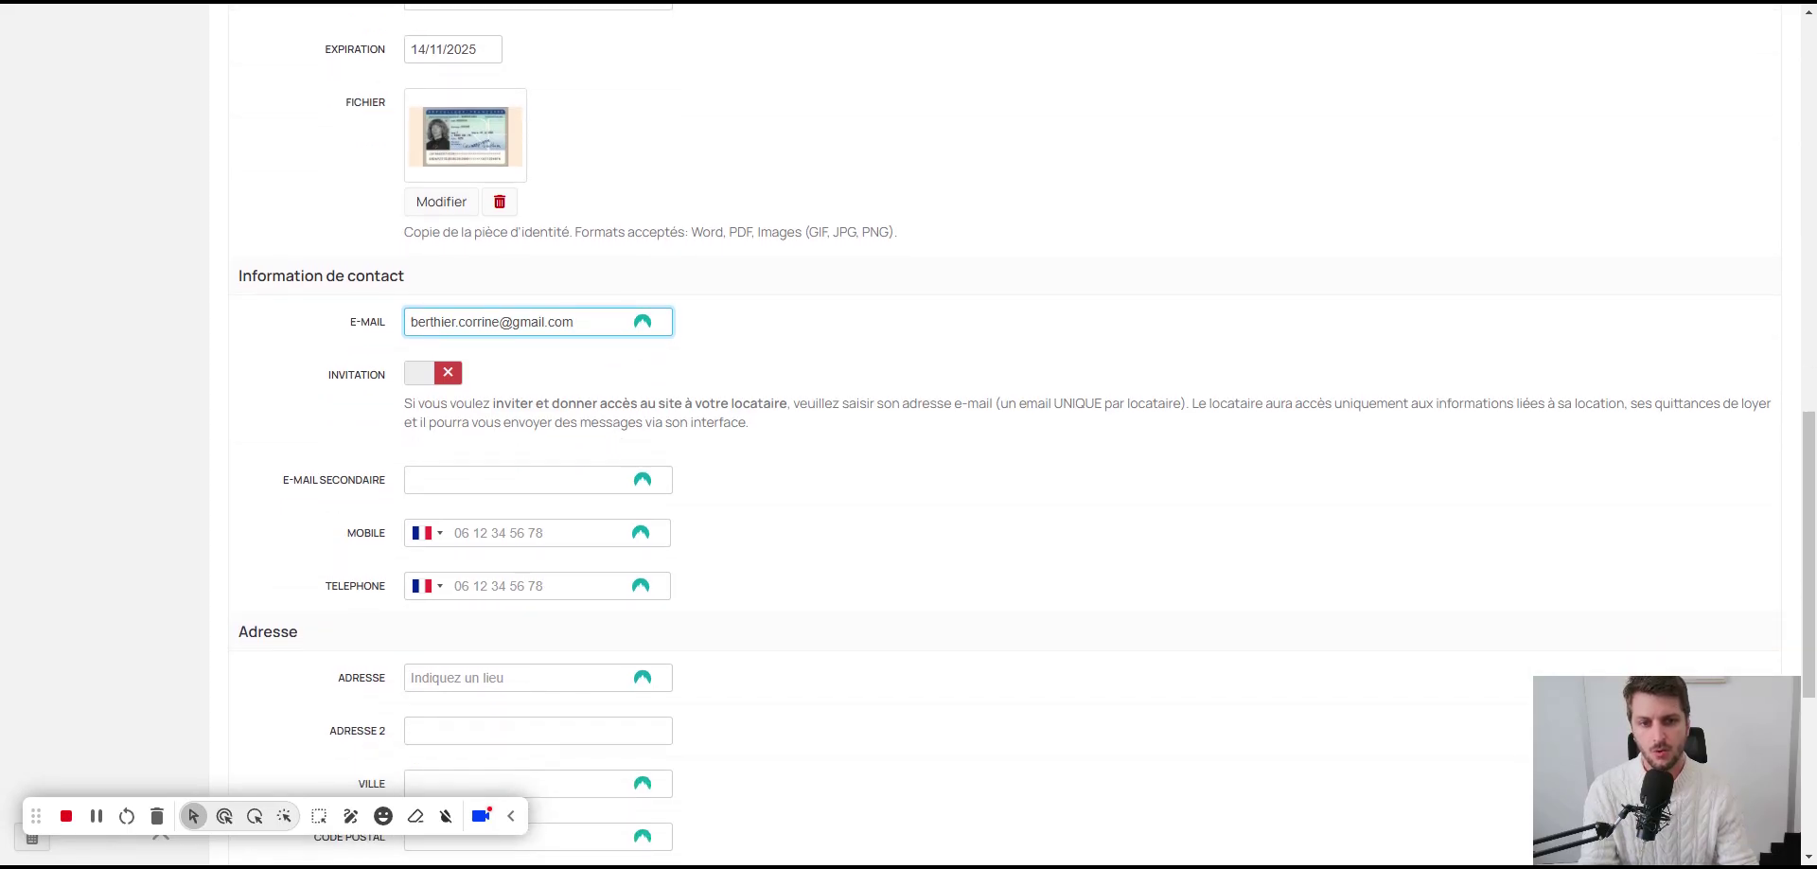
drag(1007, 403, 1180, 403)
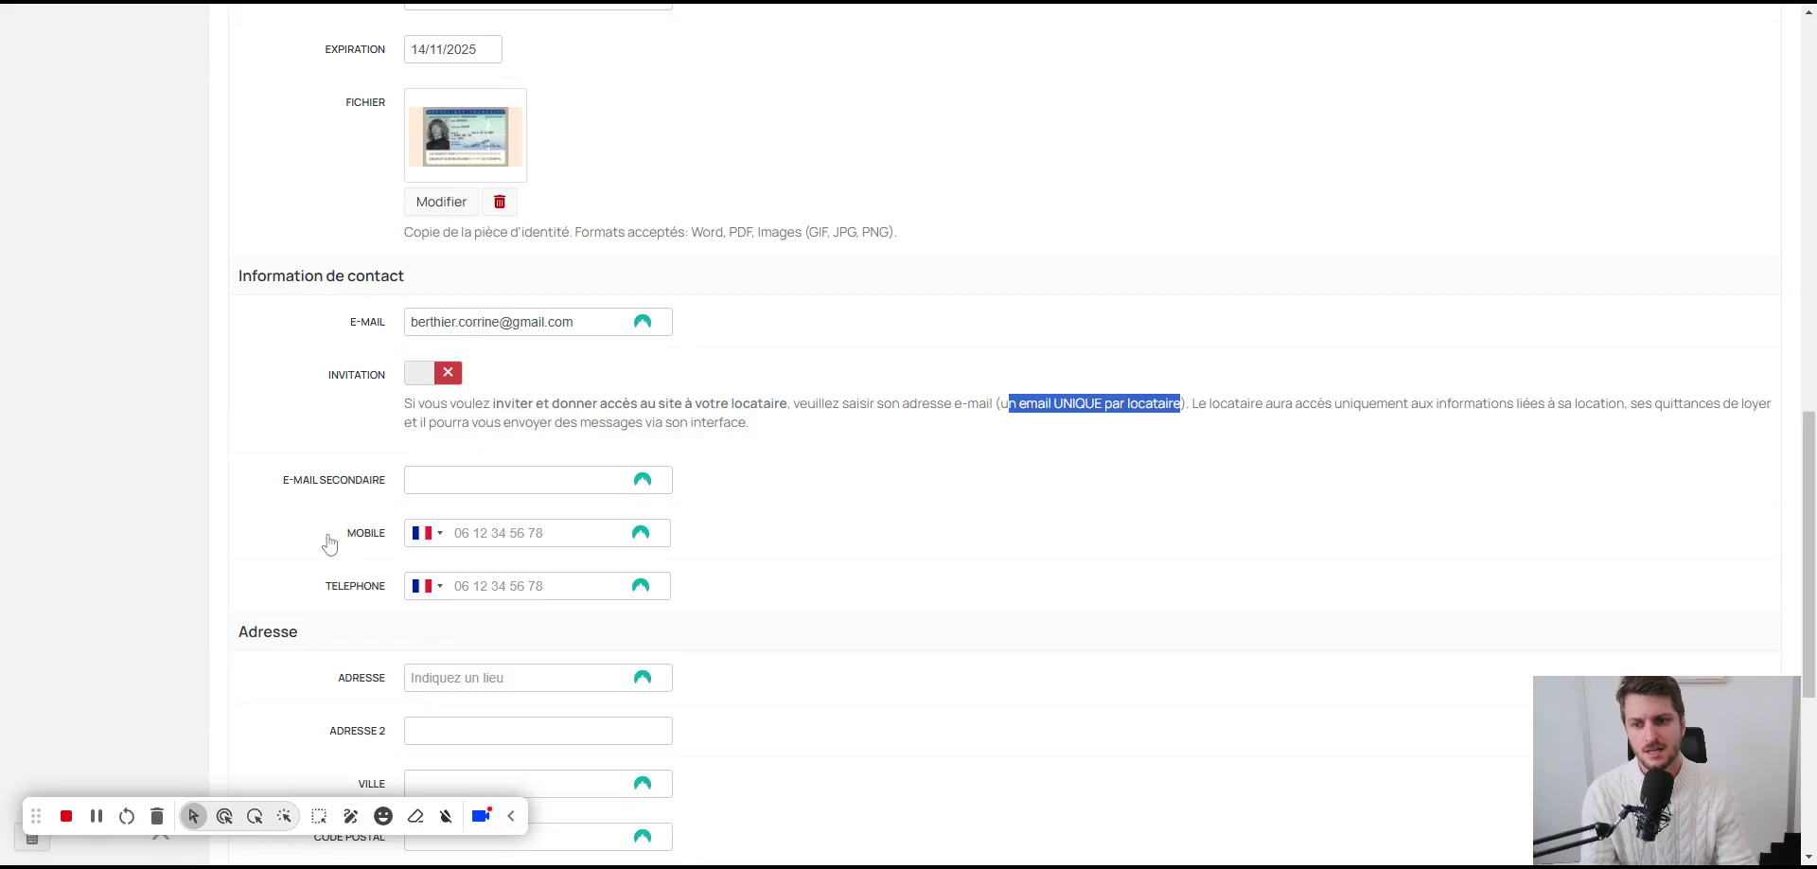
scroll(330, 542, down, 1)
scroll(359, 538, down, 1)
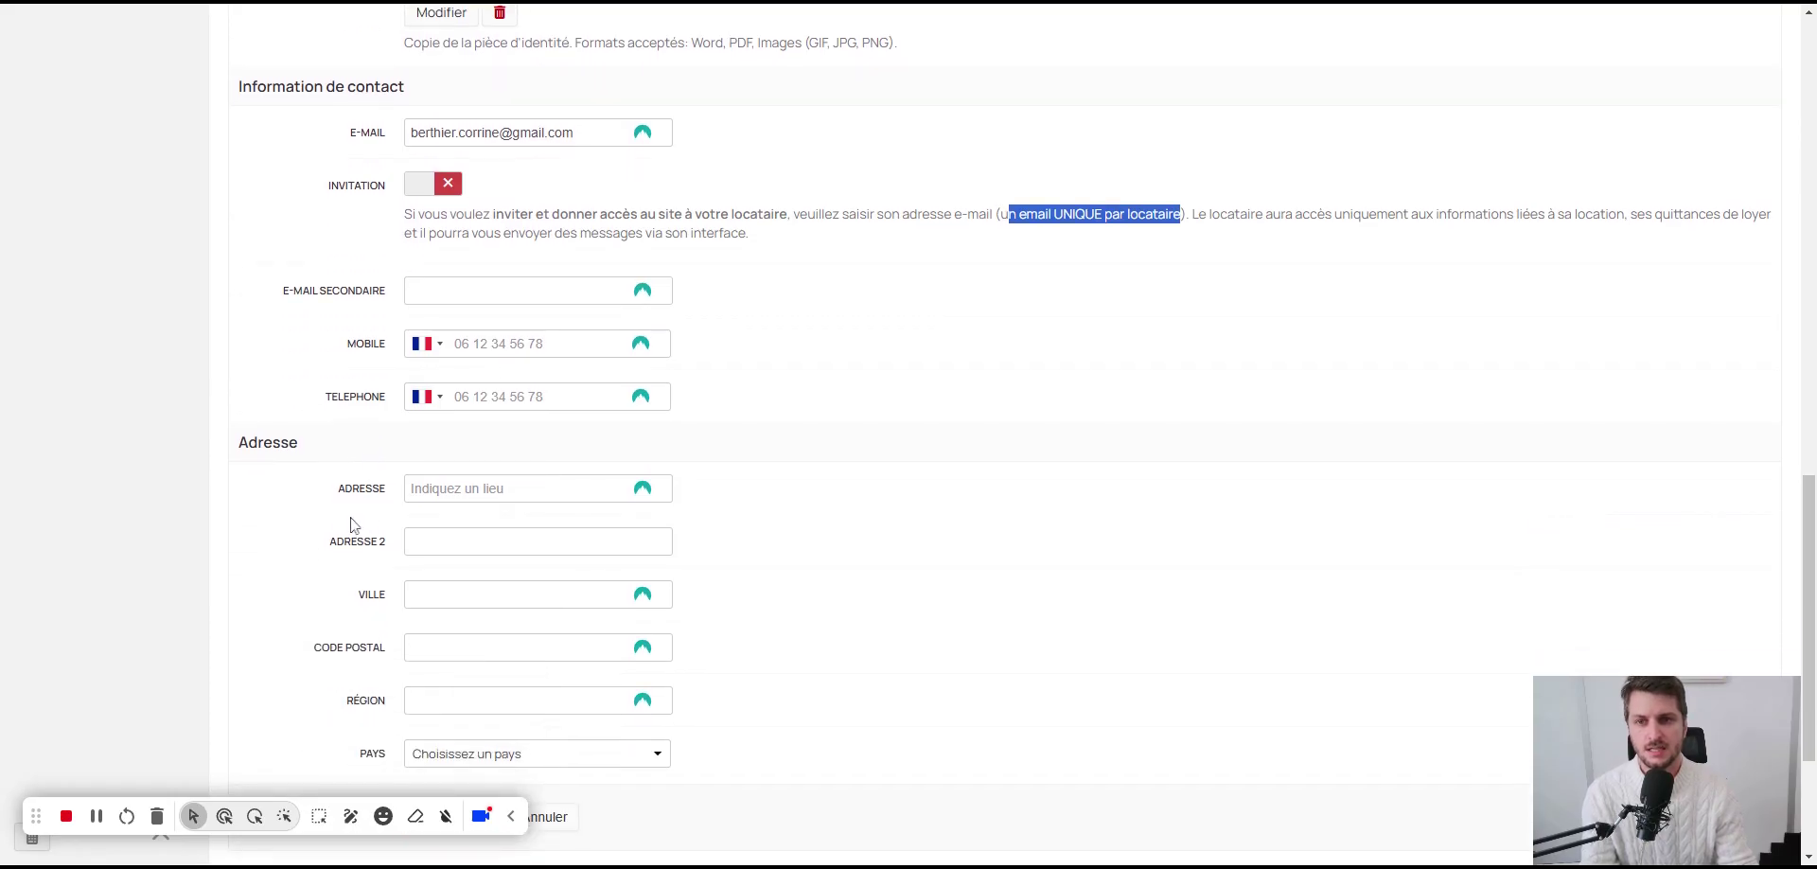
scroll(352, 524, down, 3)
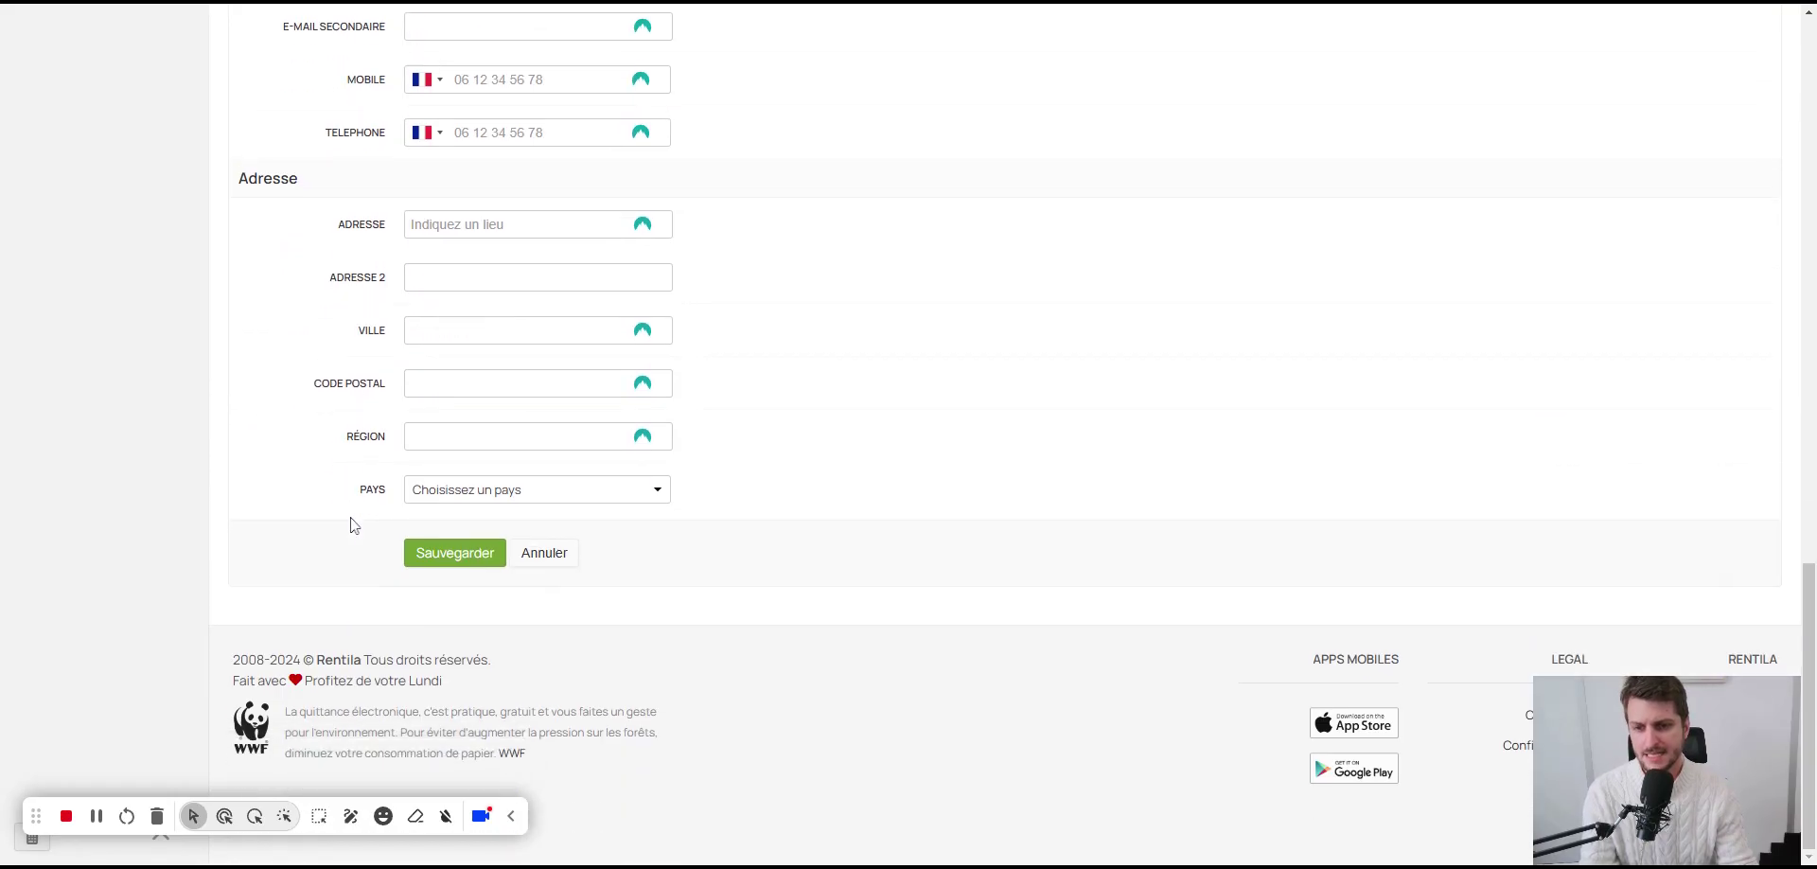
Step: Save the tenant and answer Oui to create a new location immediately
click(438, 558)
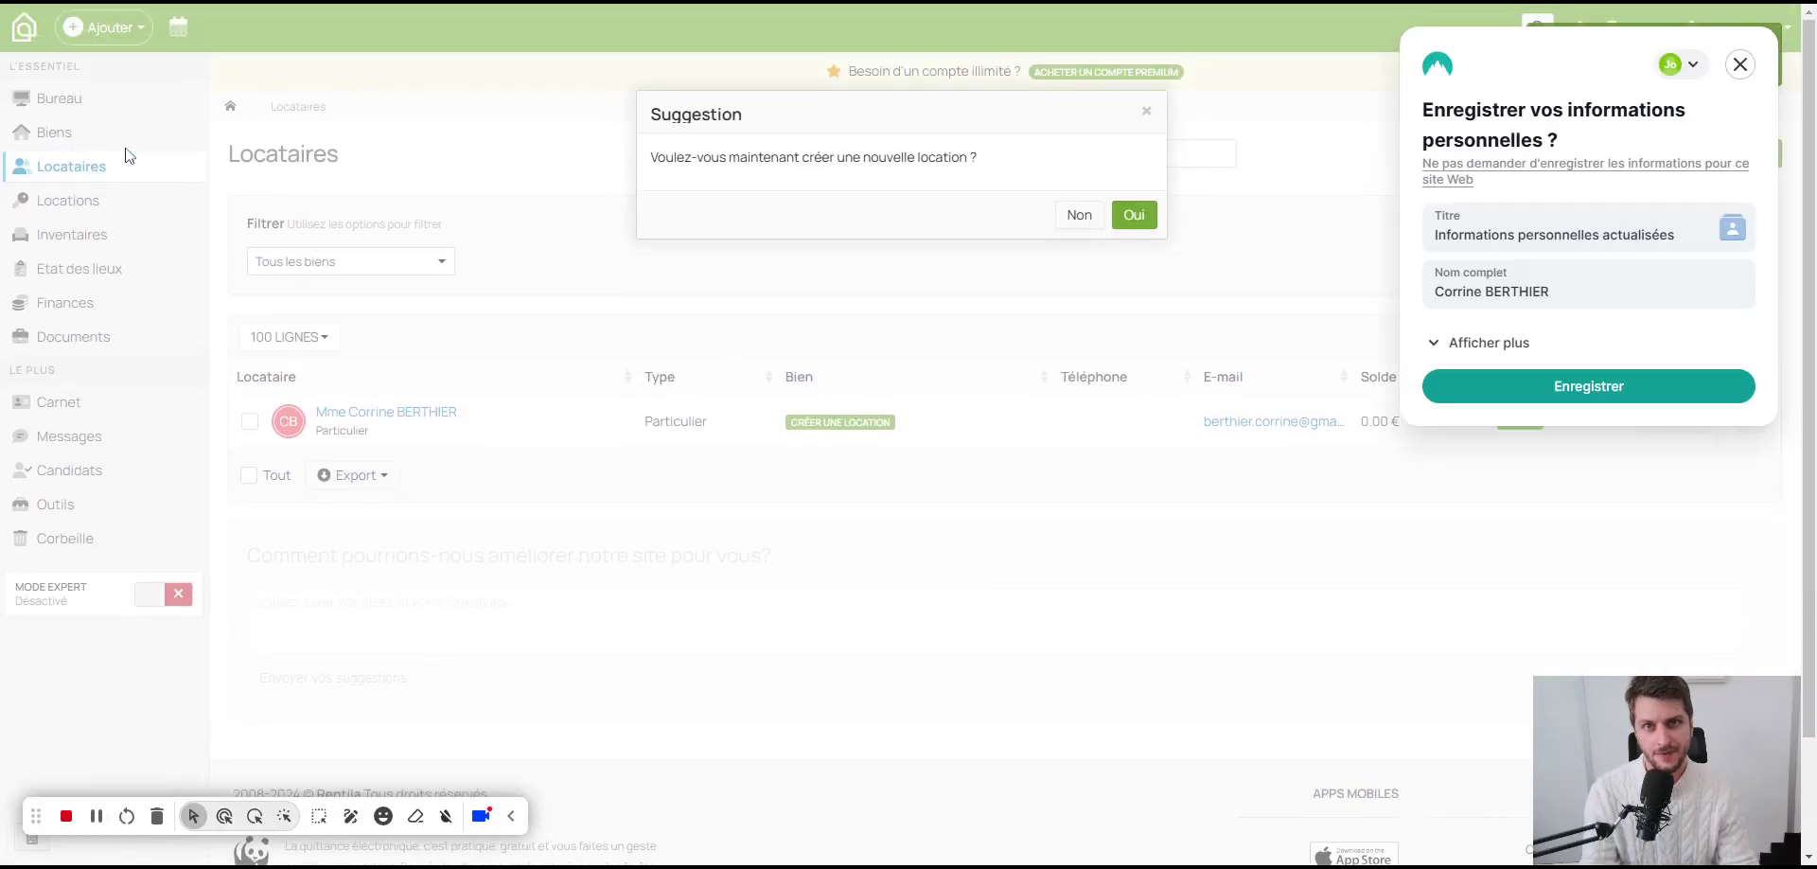
click(1148, 221)
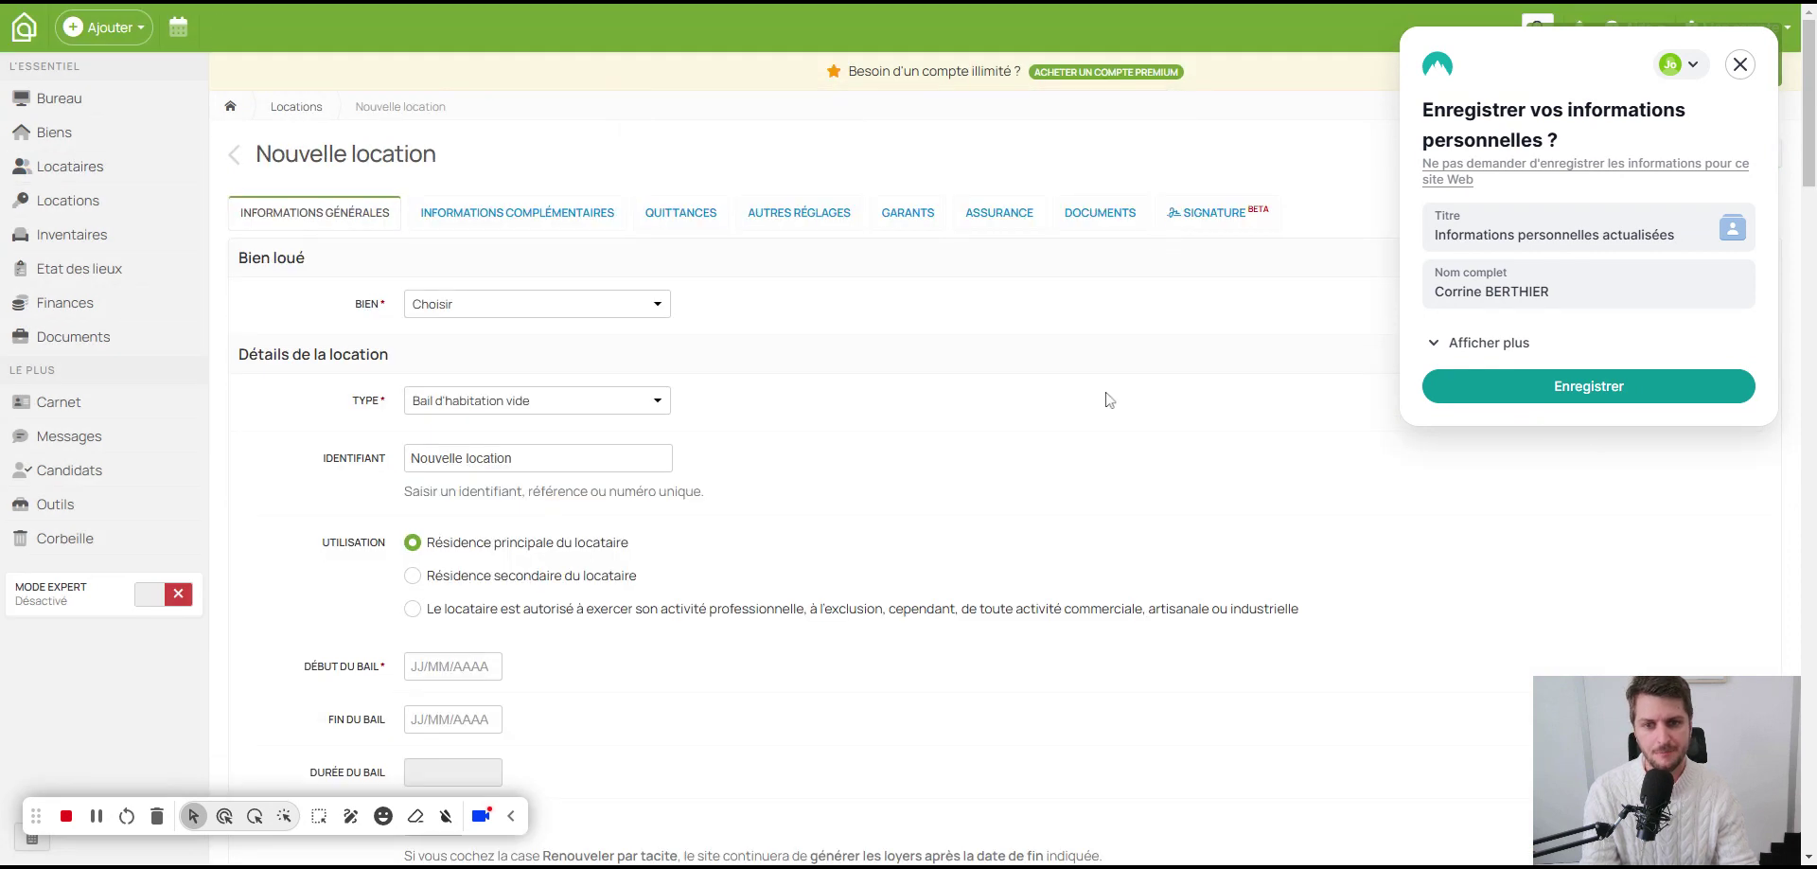
click(529, 303)
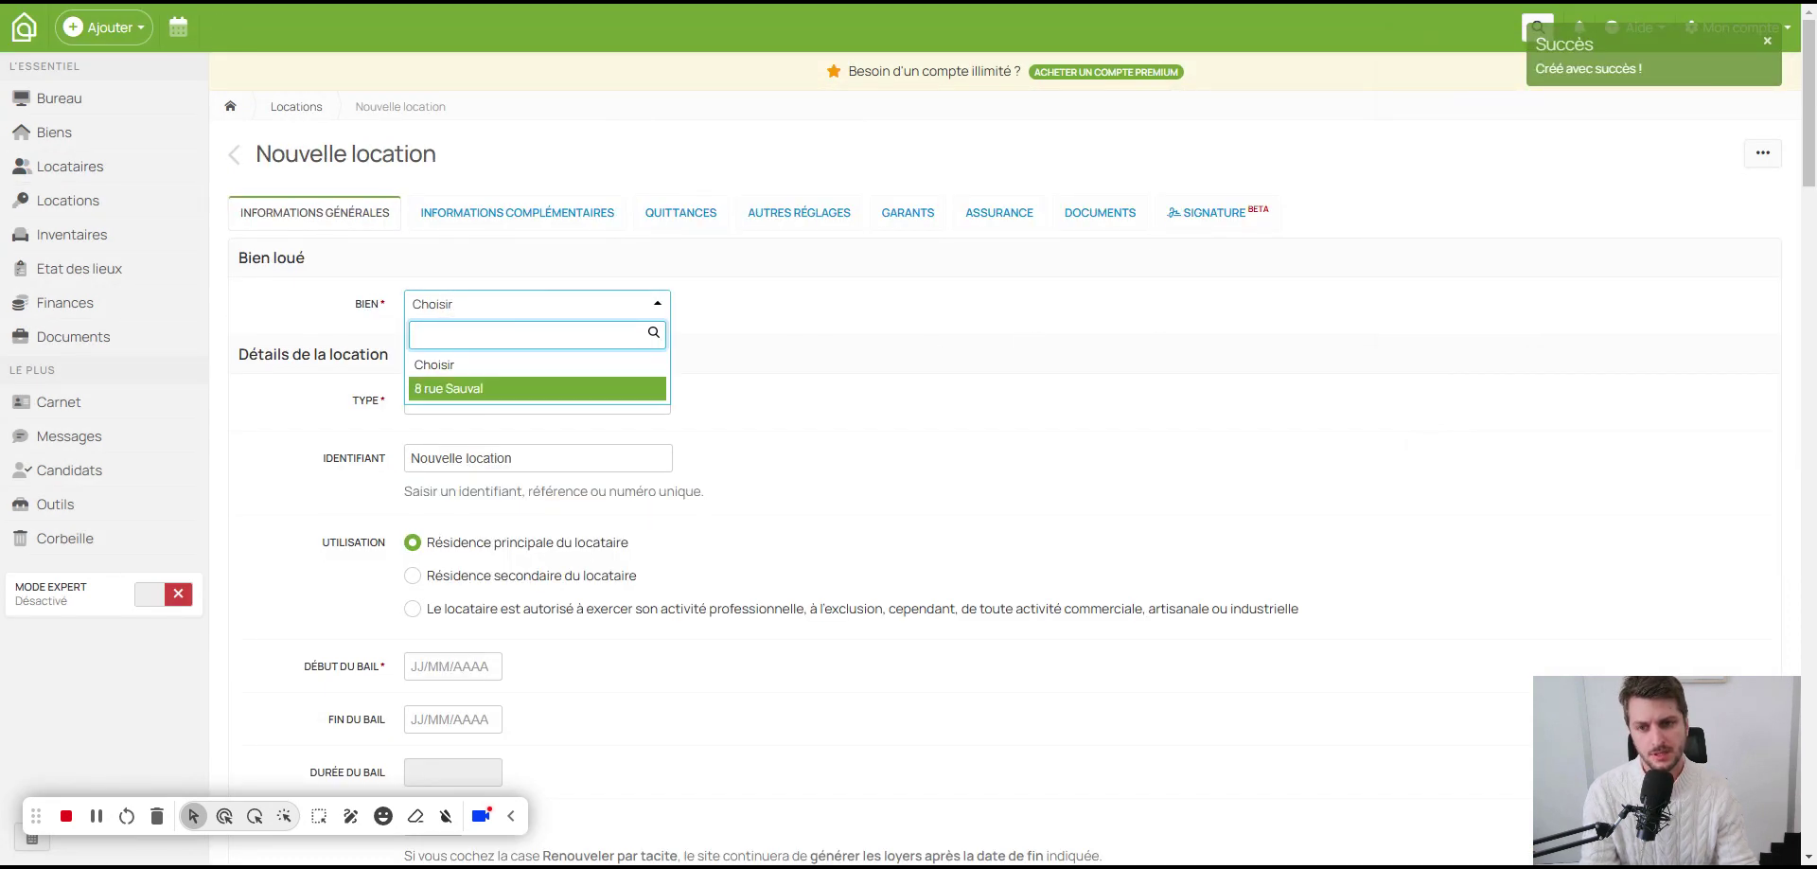
click(455, 389)
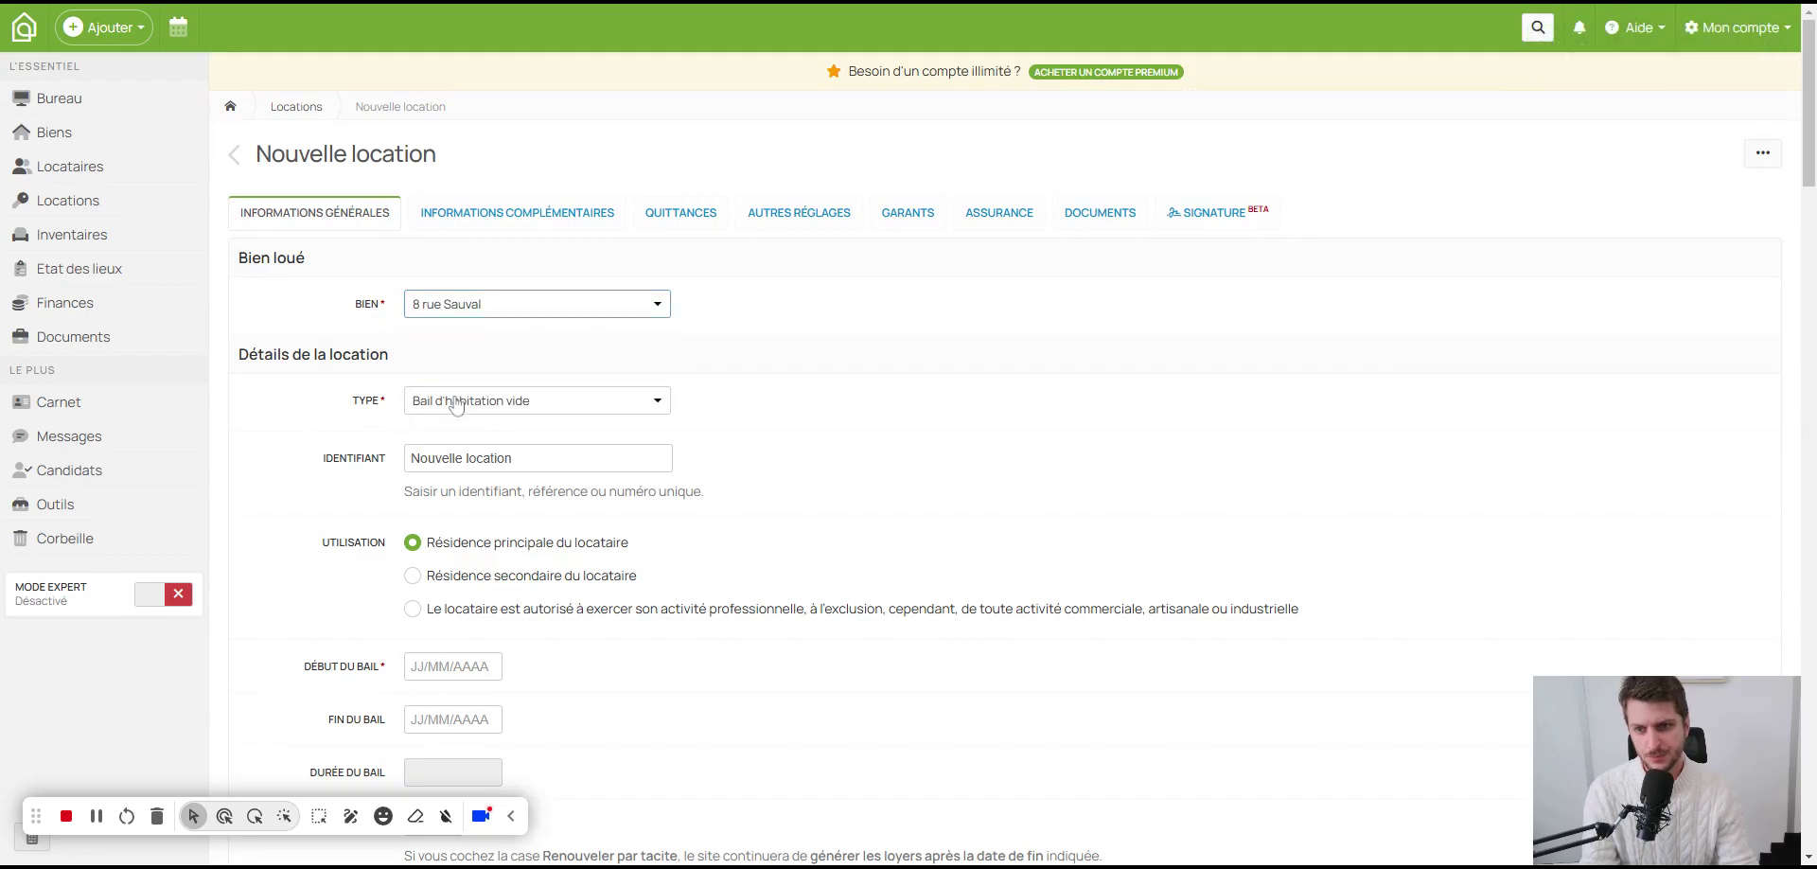
click(527, 401)
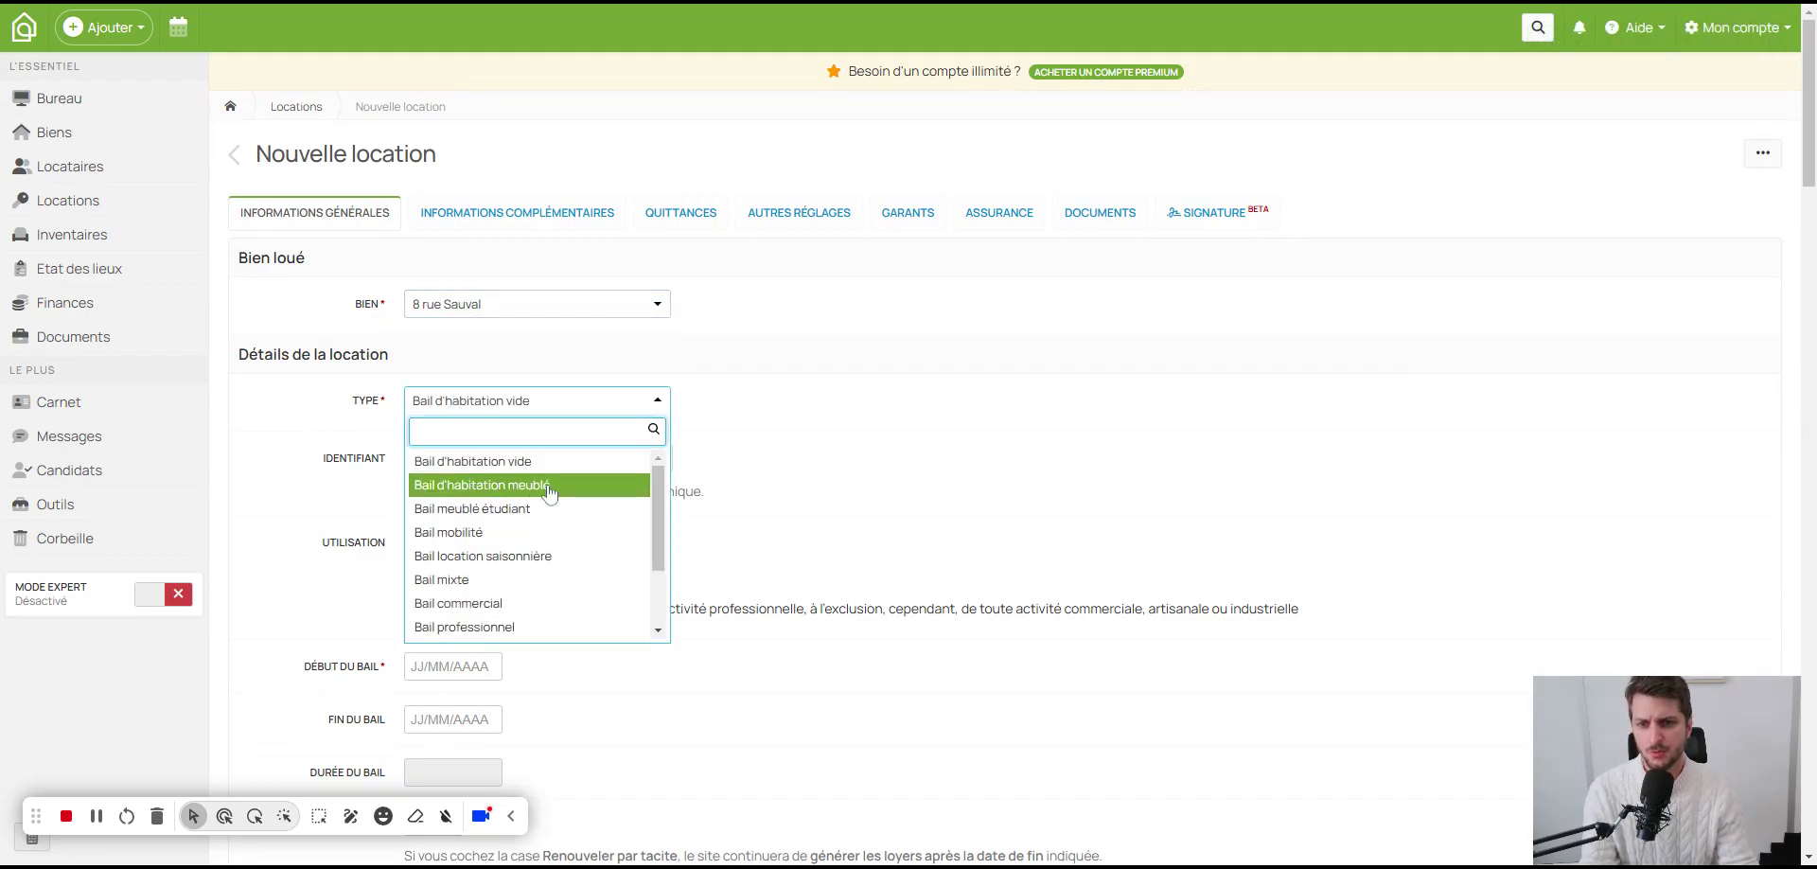
click(482, 484)
scroll(842, 468, down, 1)
click(511, 363)
triple_click(511, 363)
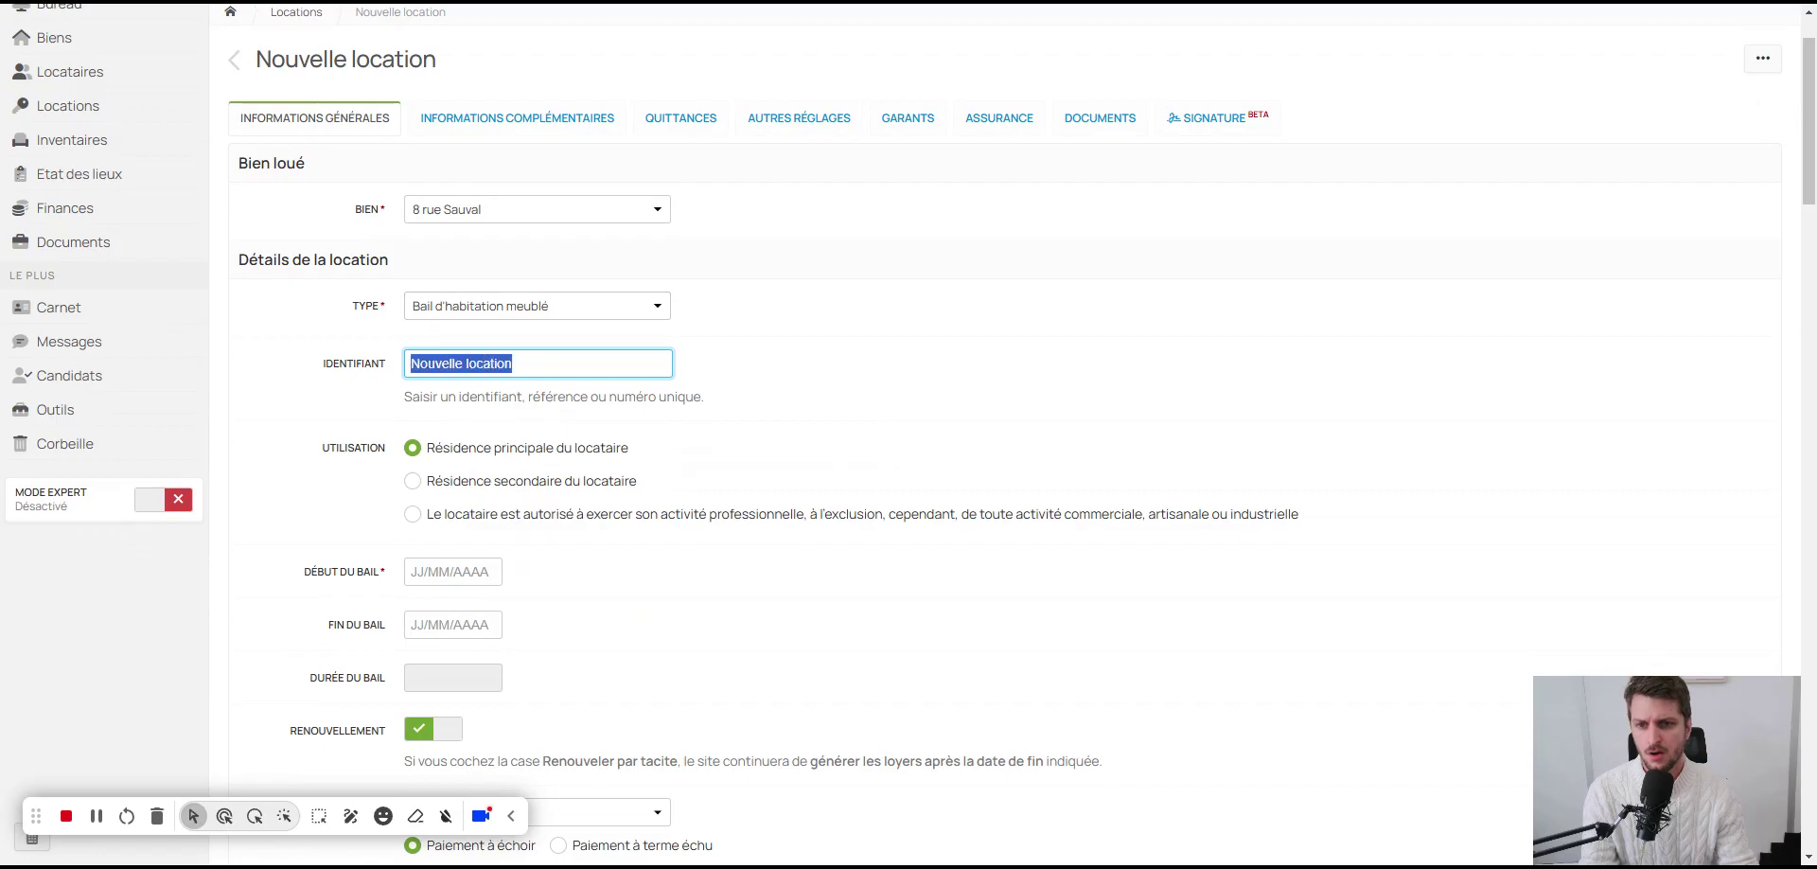
text(BA)
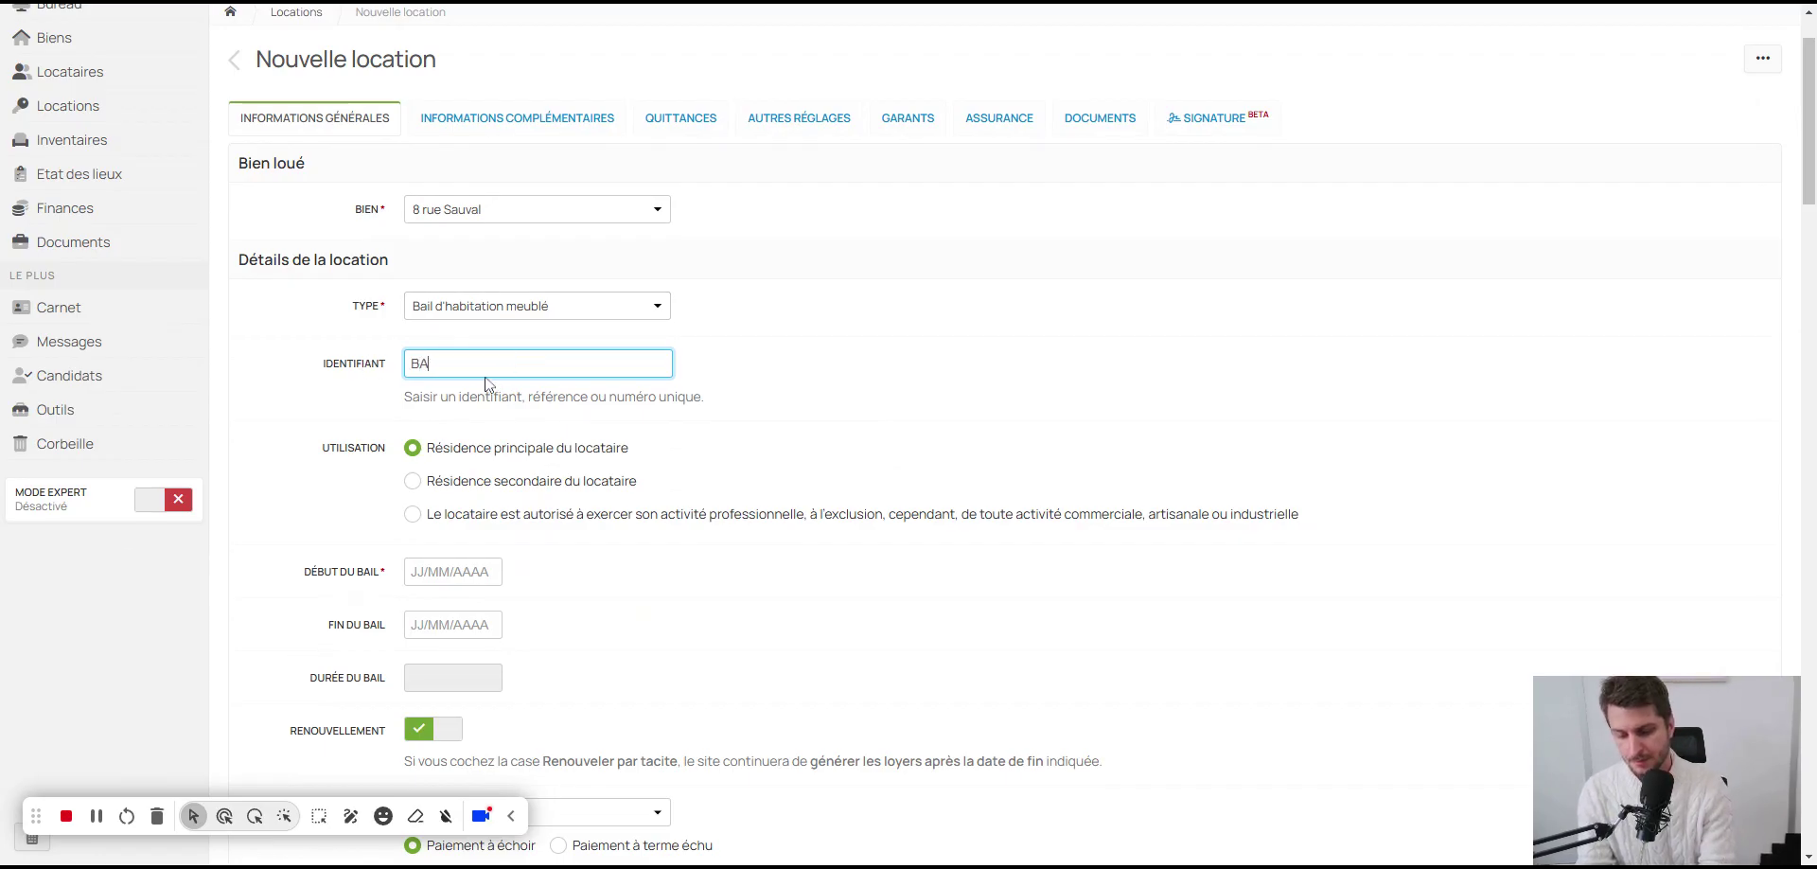
text(IL_8)
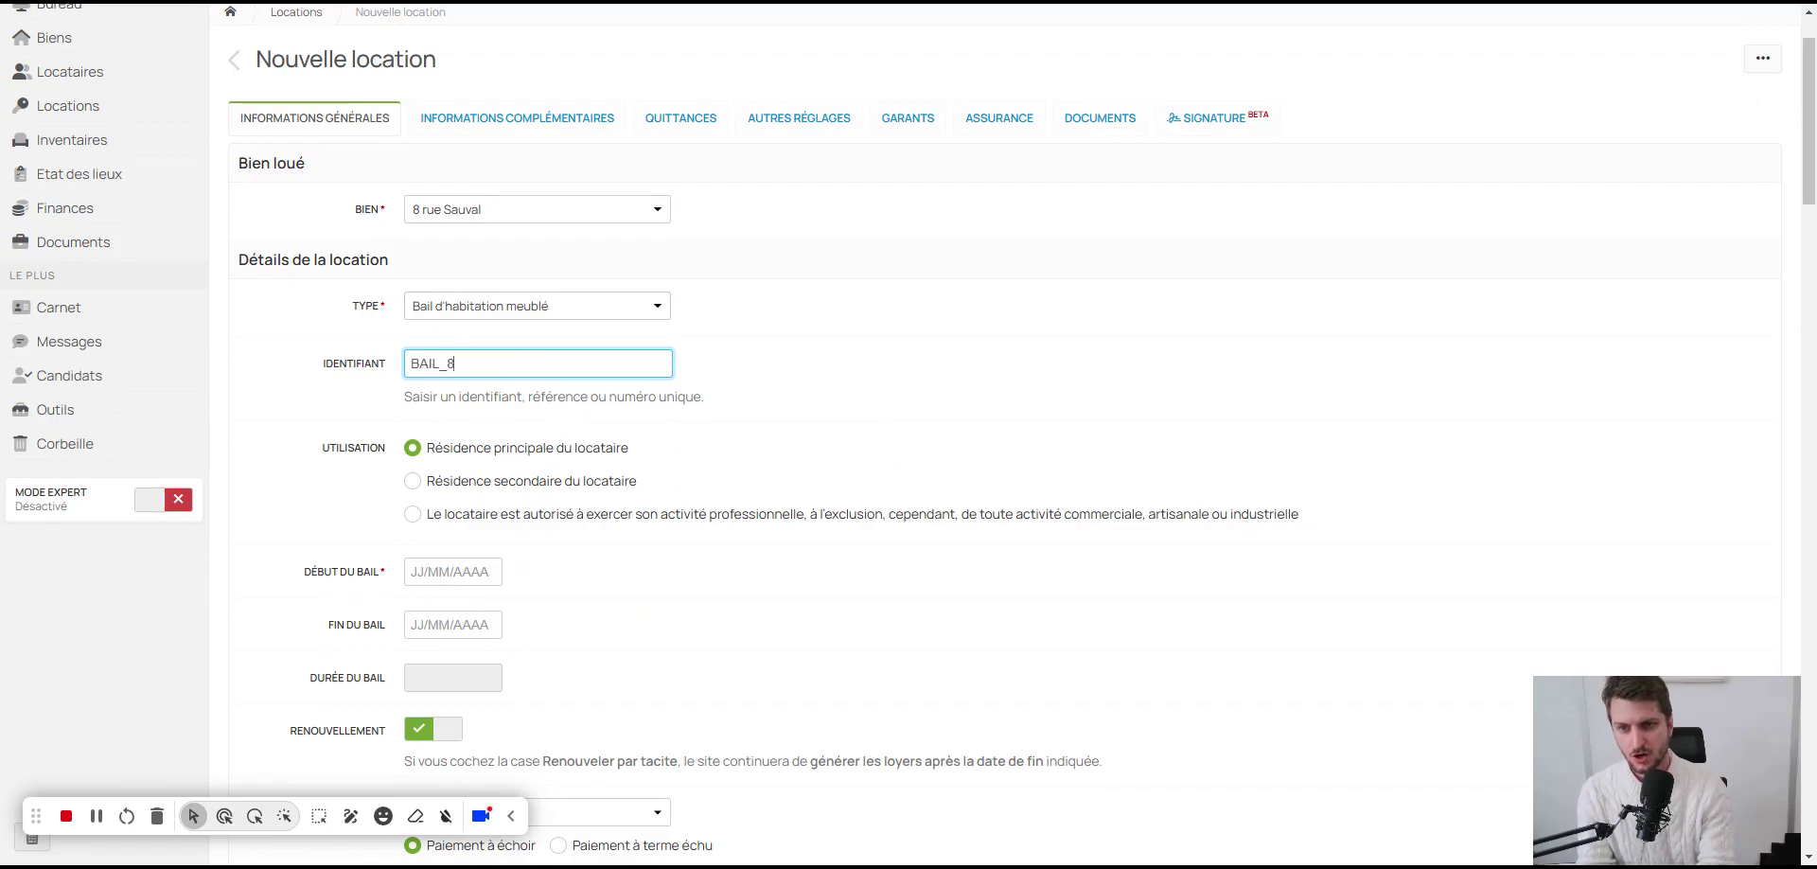
text(Sauval_)
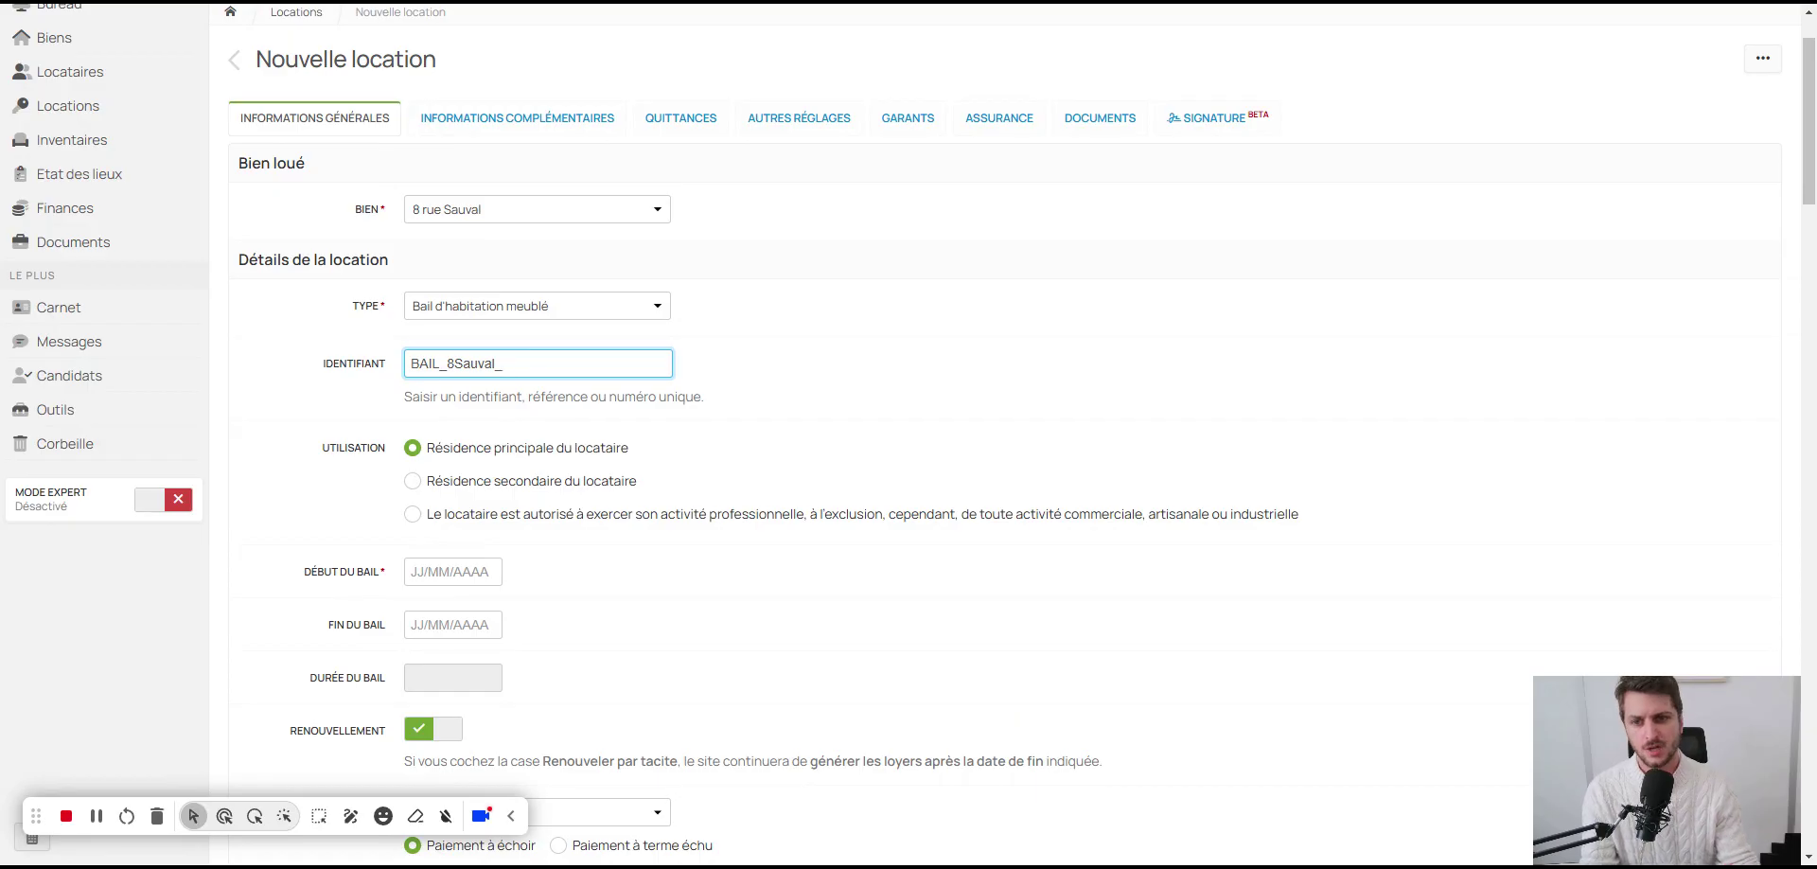
Step: Set the lease start date to 28/10/2024, giving a one-year lease ending 27/10/2025
scroll(593, 505, down, 1)
scroll(593, 504, down, 1)
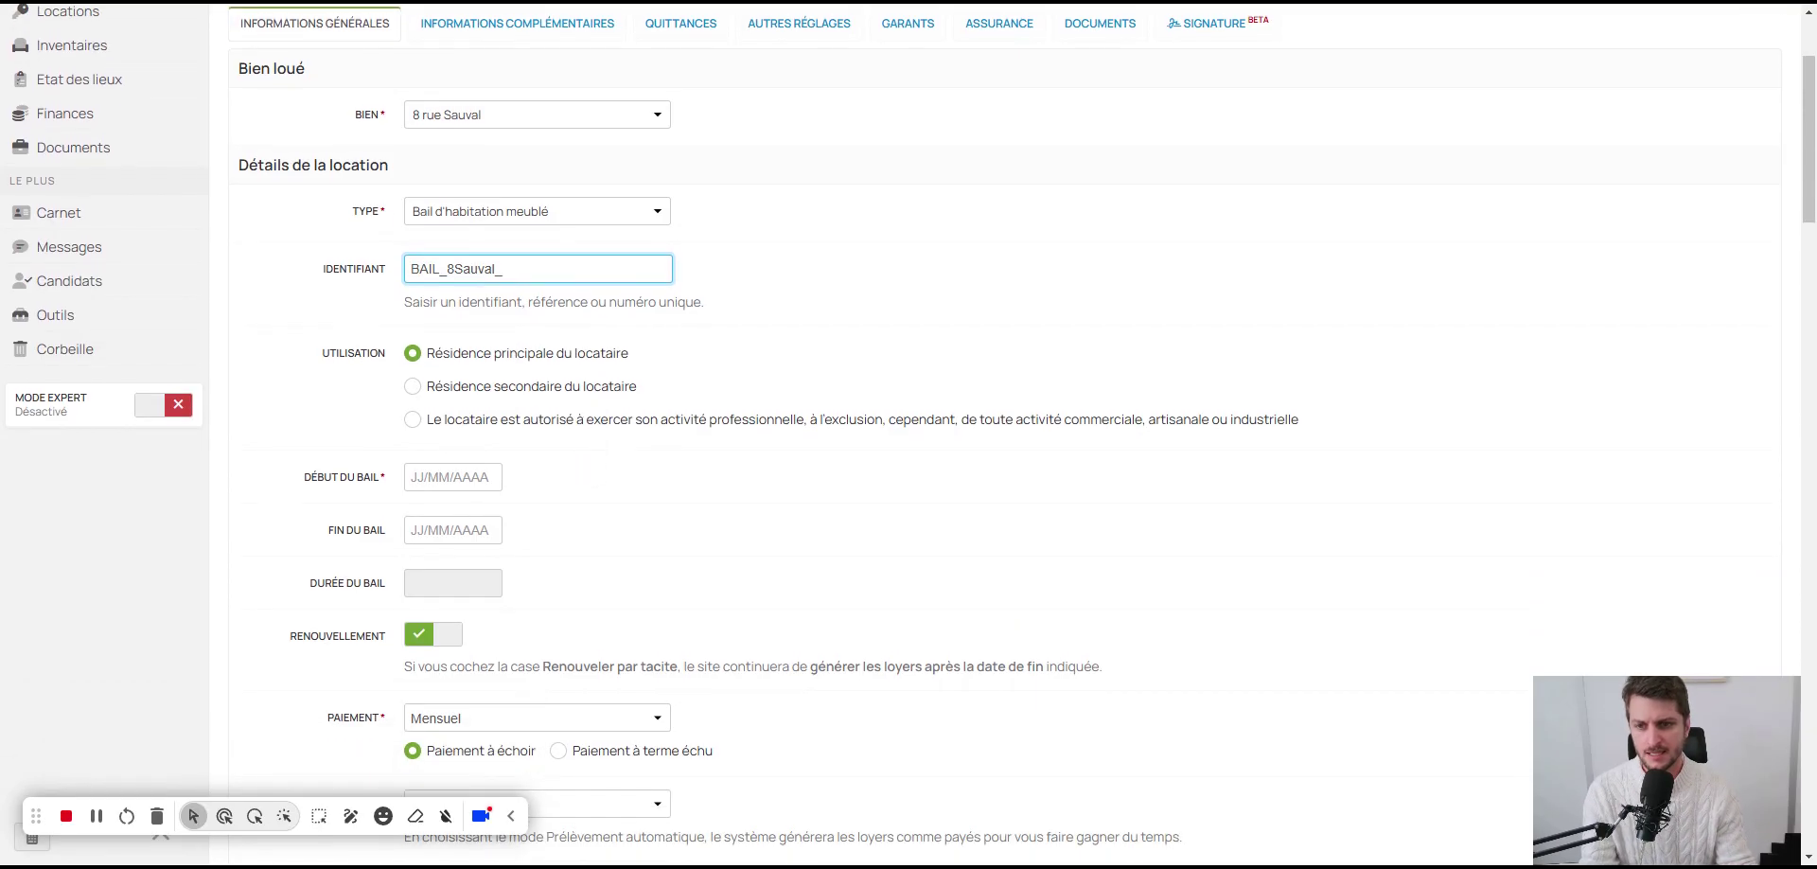
click(449, 476)
click(451, 667)
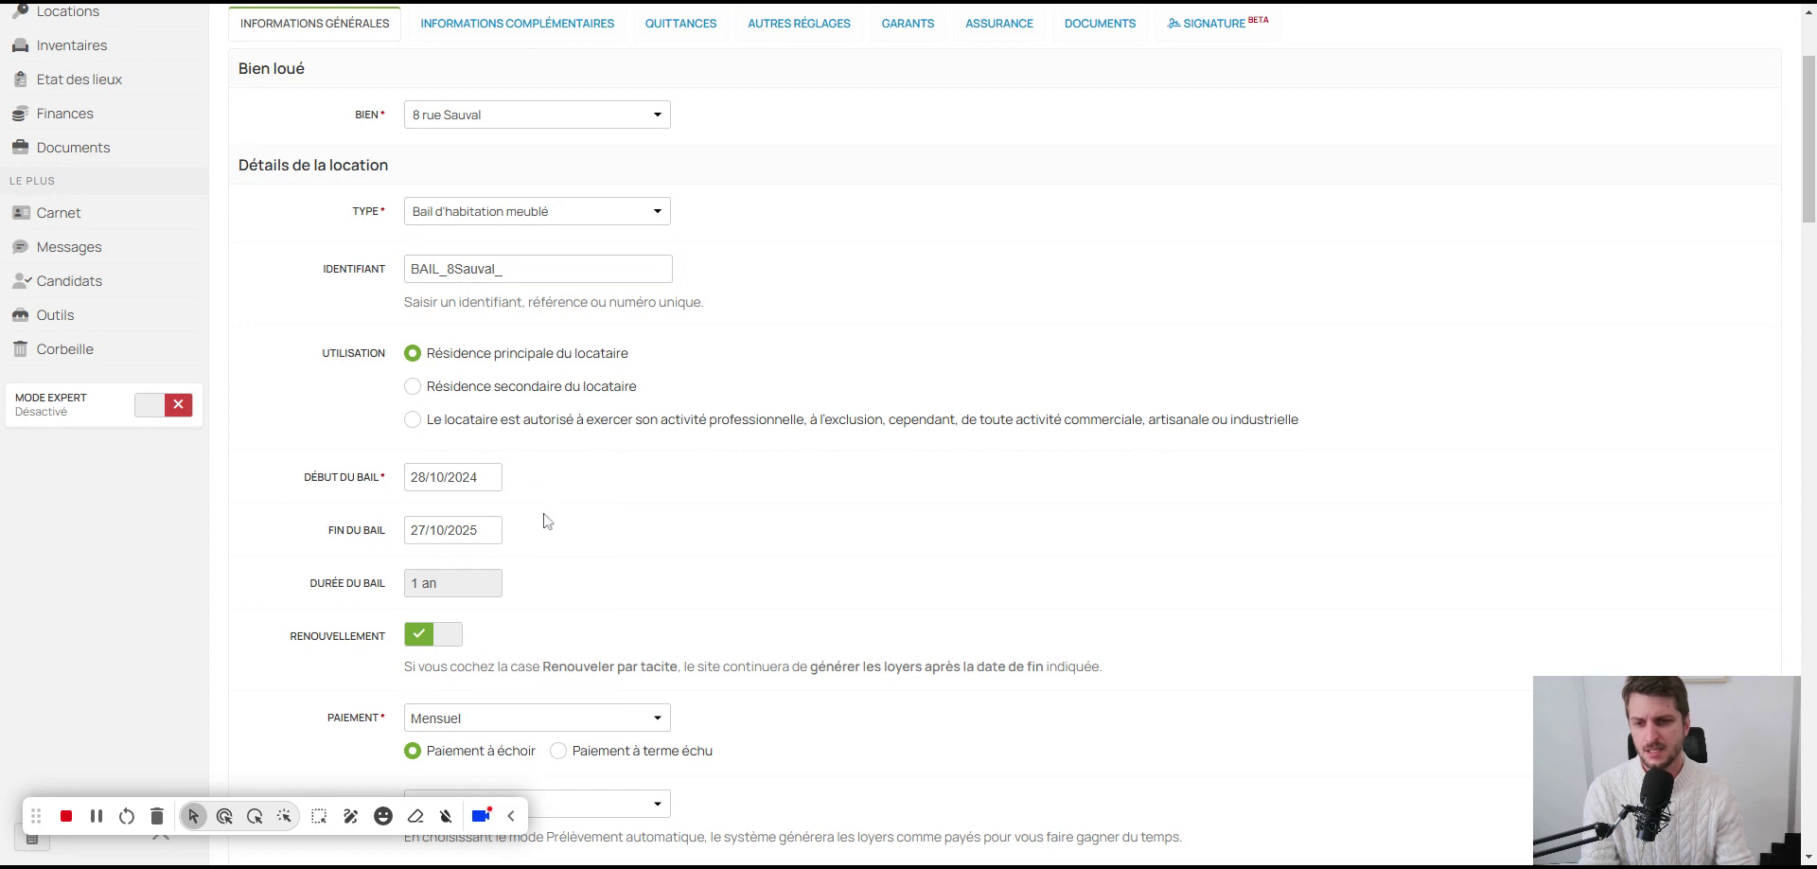
scroll(533, 579, down, 1)
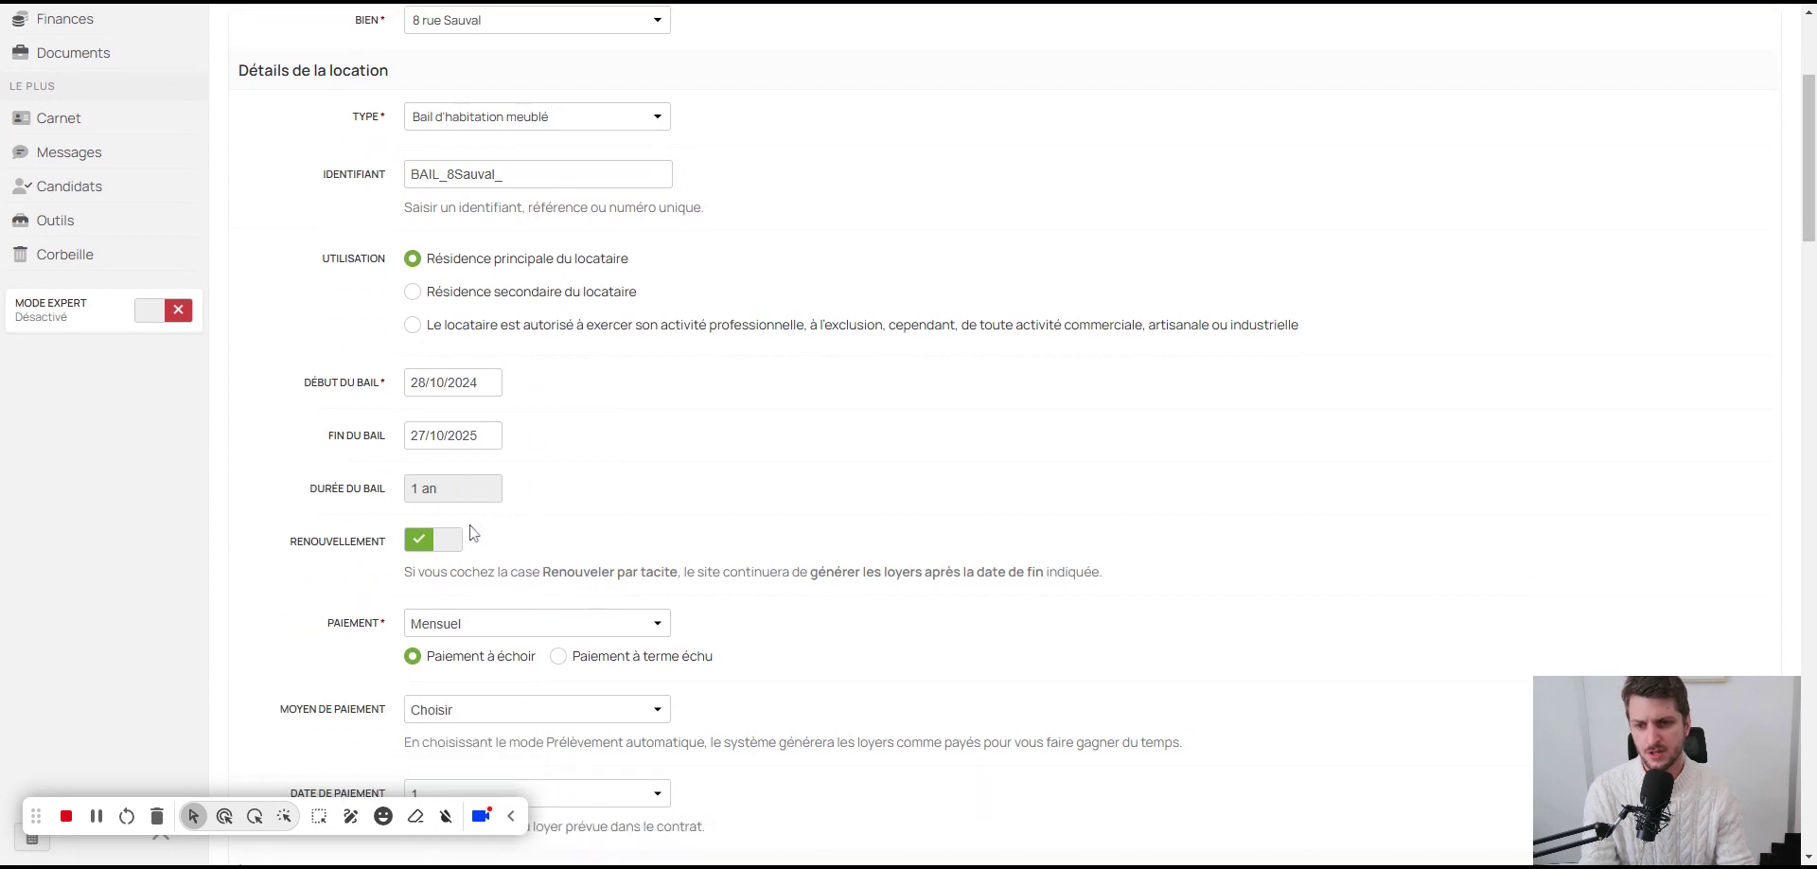
drag(463, 571, 932, 572)
click(932, 571)
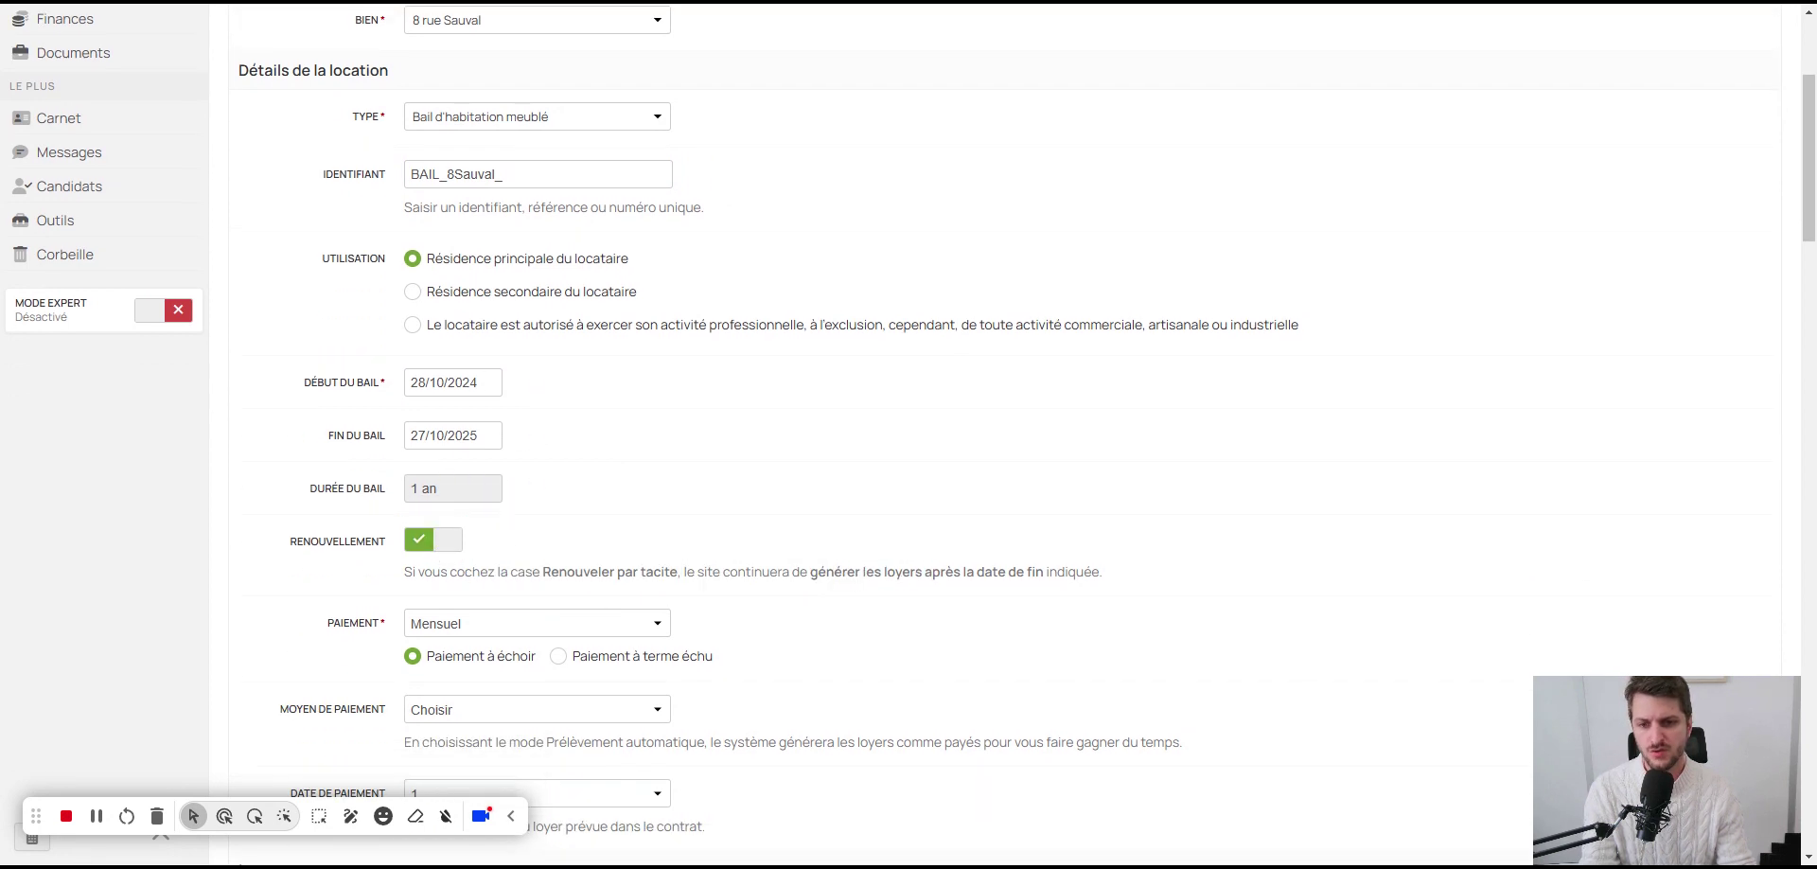
scroll(932, 571, down, 1)
scroll(937, 587, up, 3)
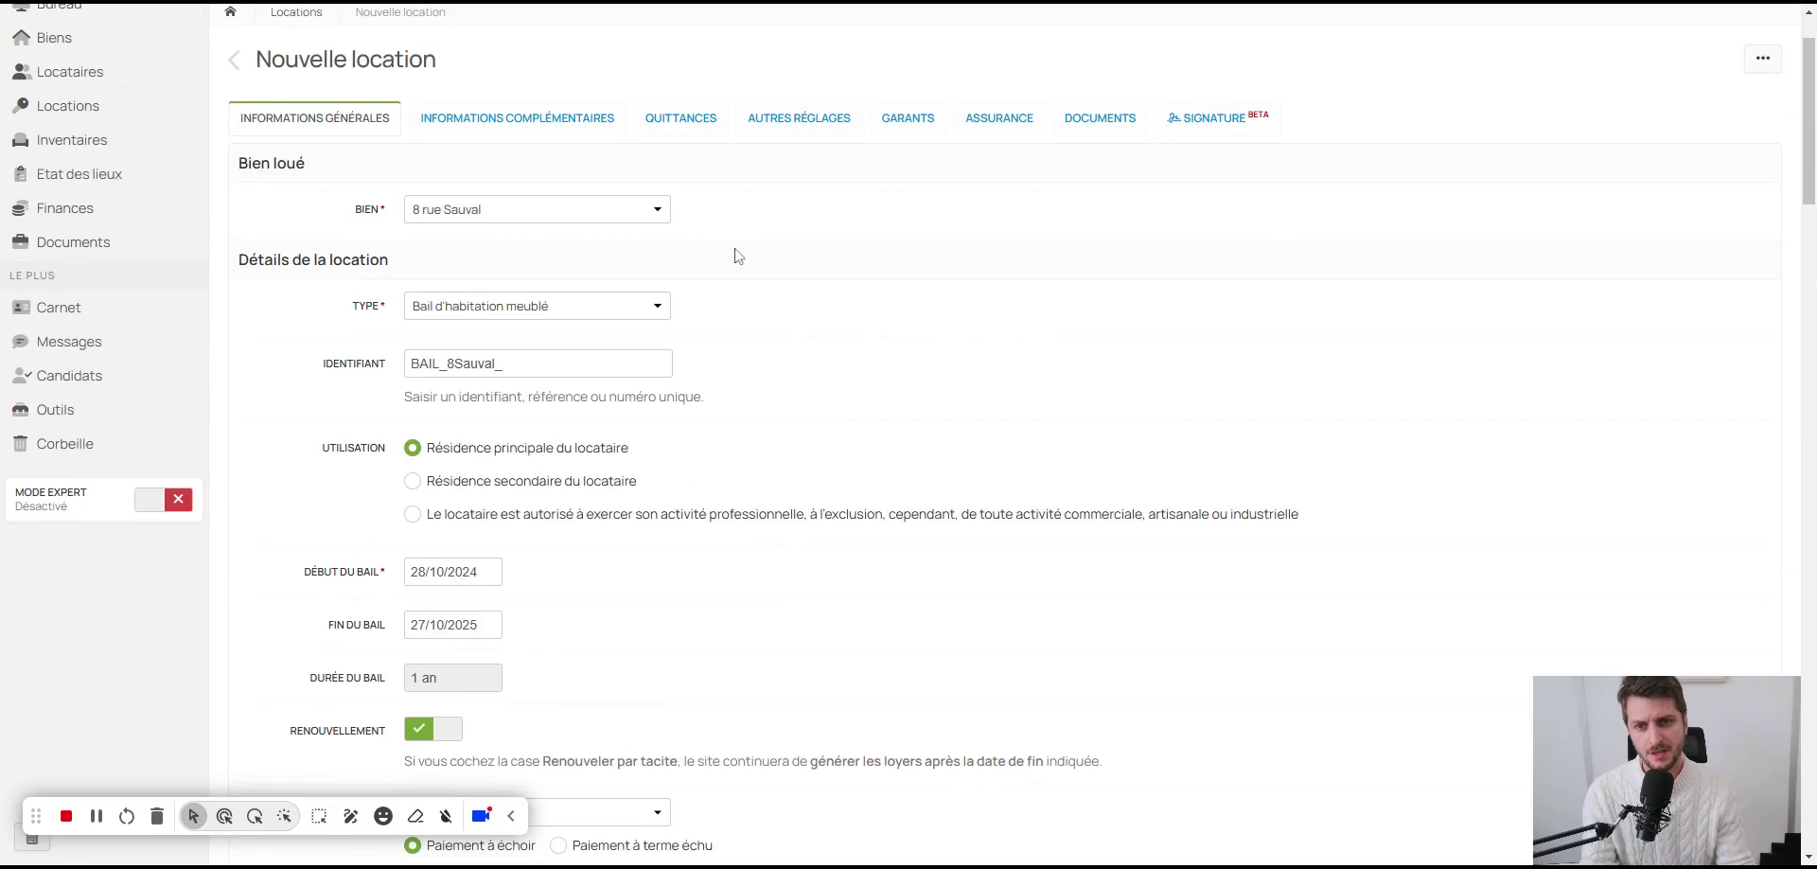
scroll(699, 574, down, 8)
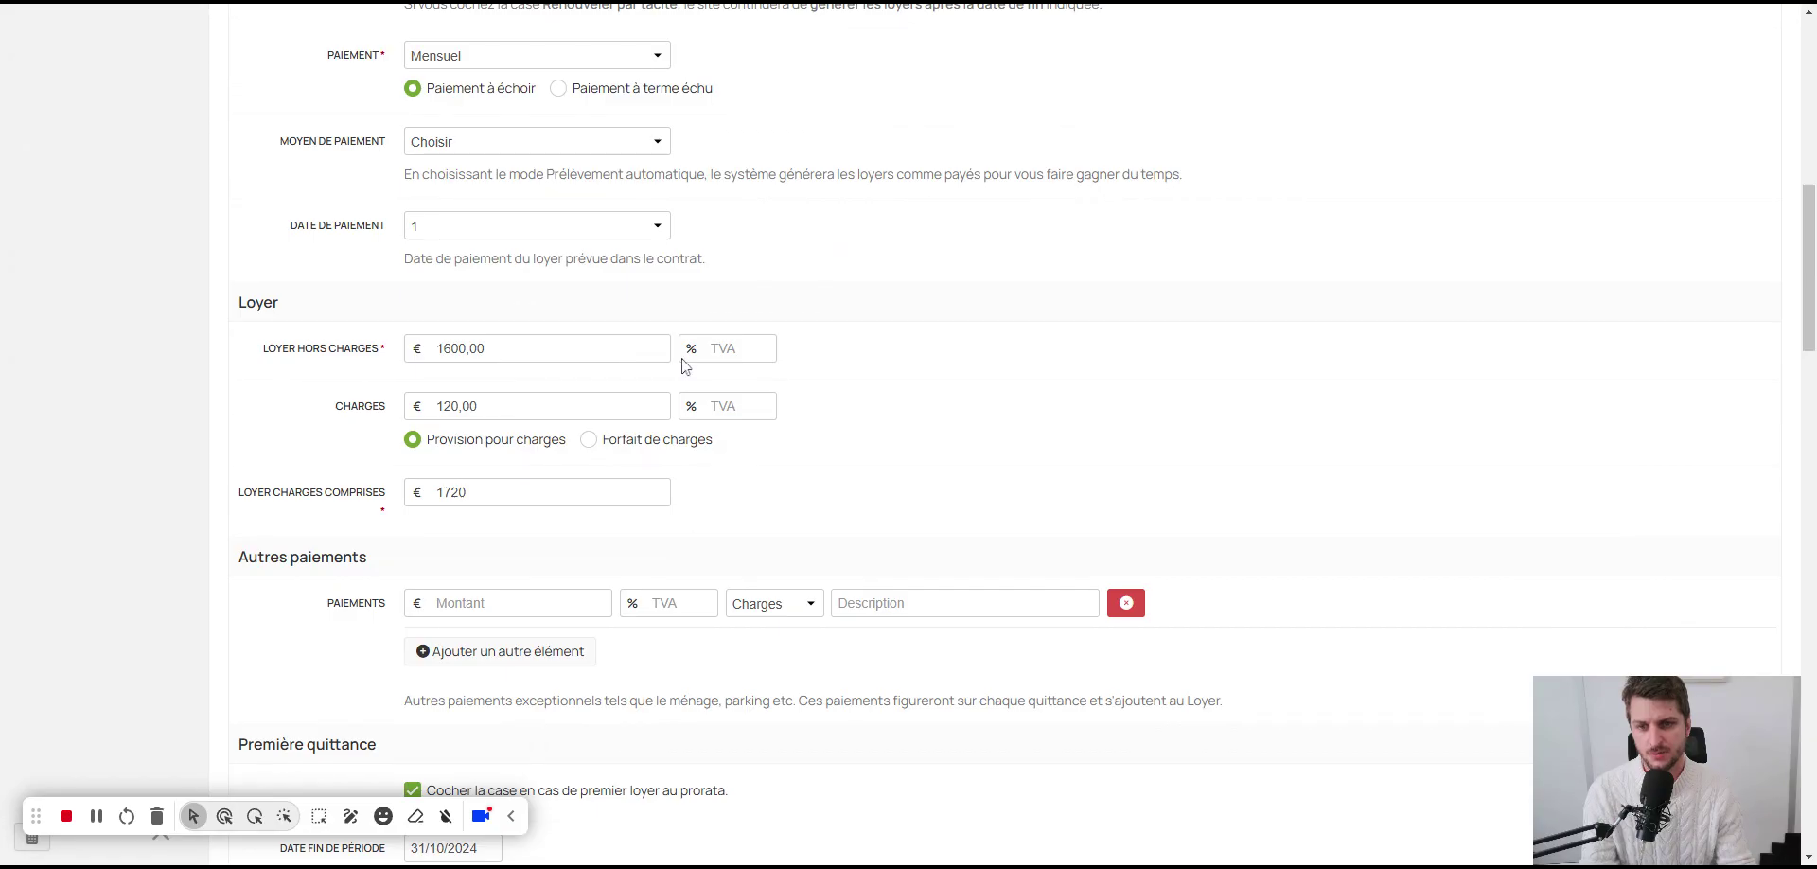
Step: Enter a 20% VAT rate on both the rent and the charges
click(733, 348)
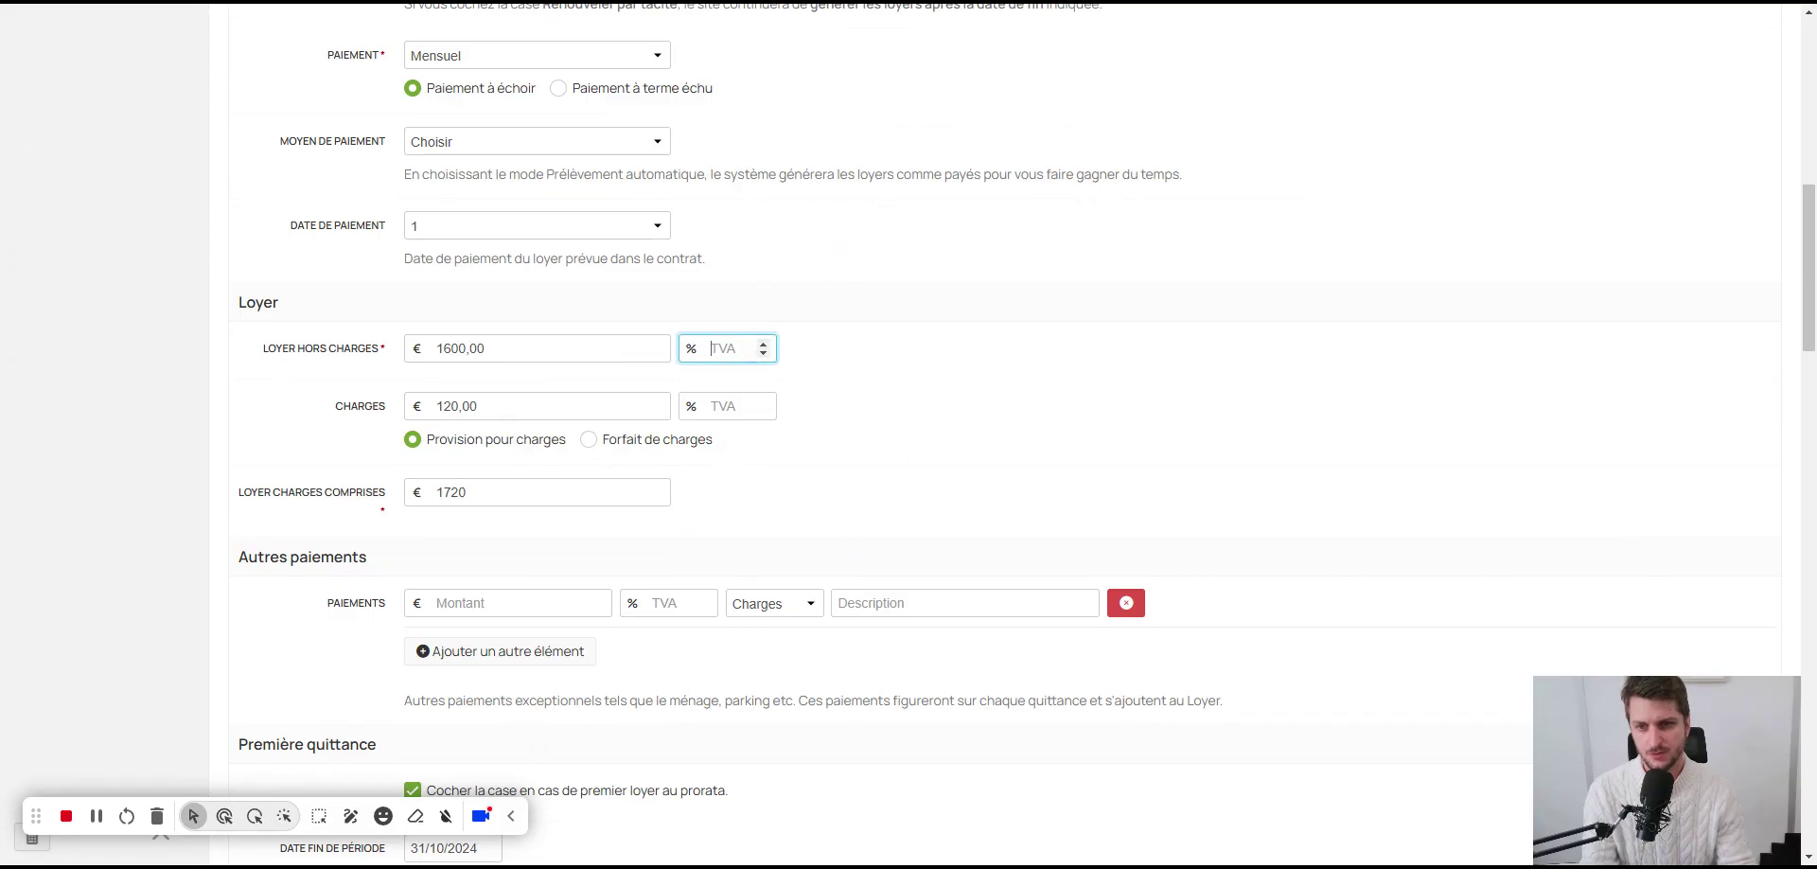
text(20)
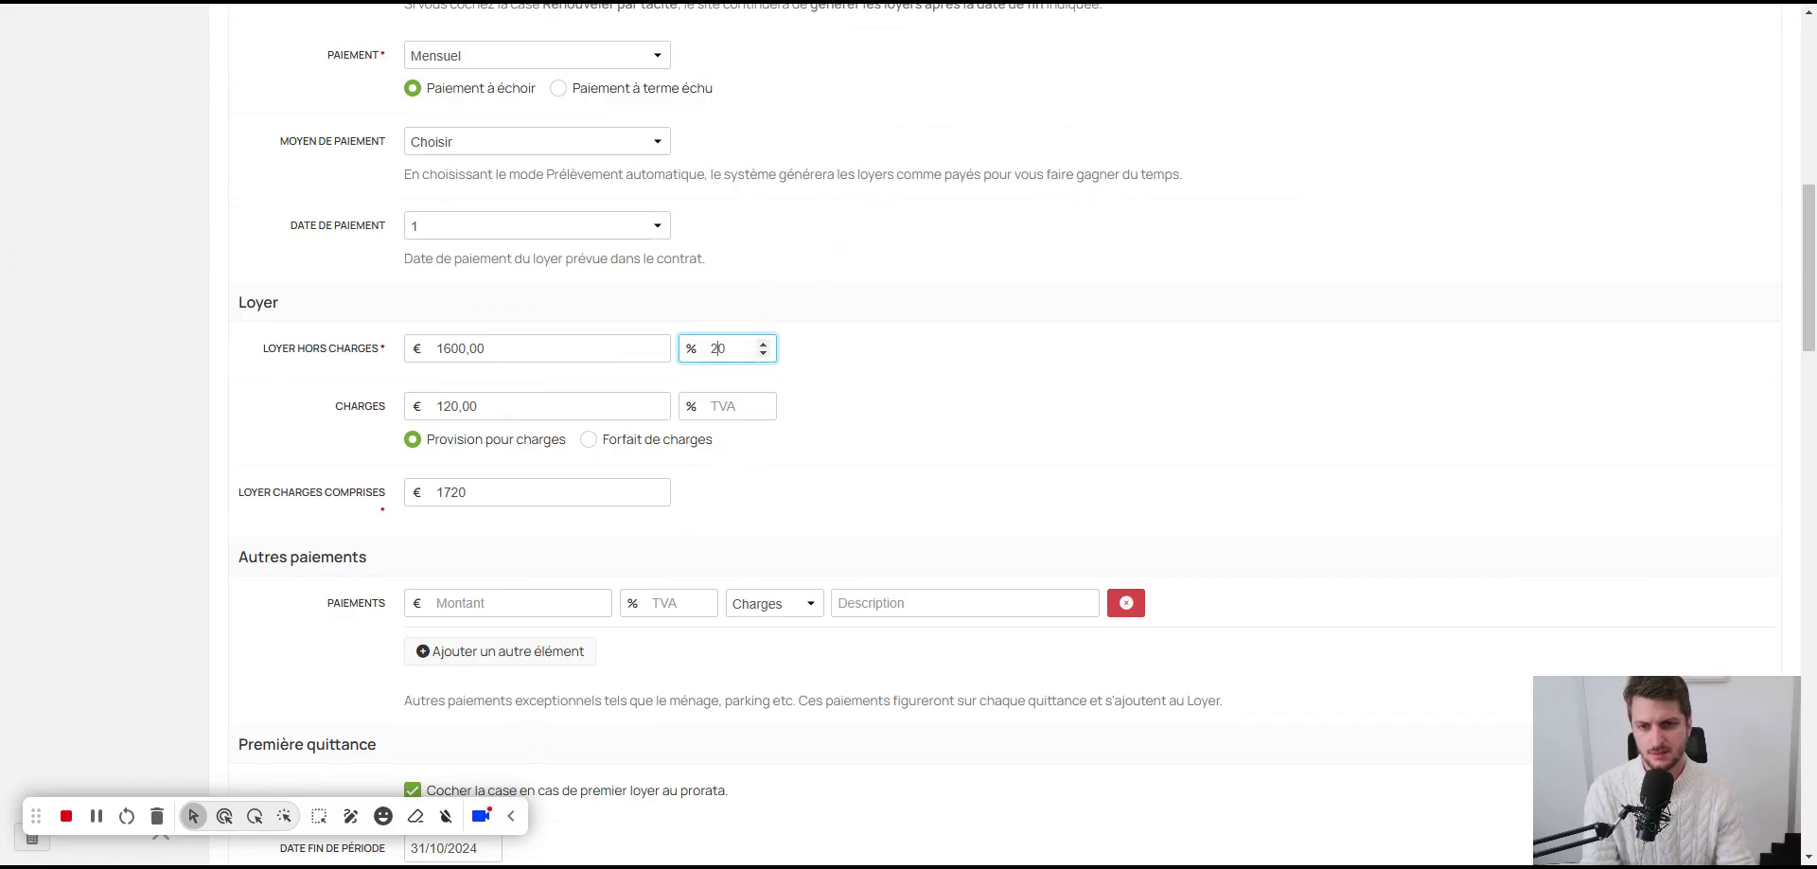
click(733, 406)
text(20)
click(762, 504)
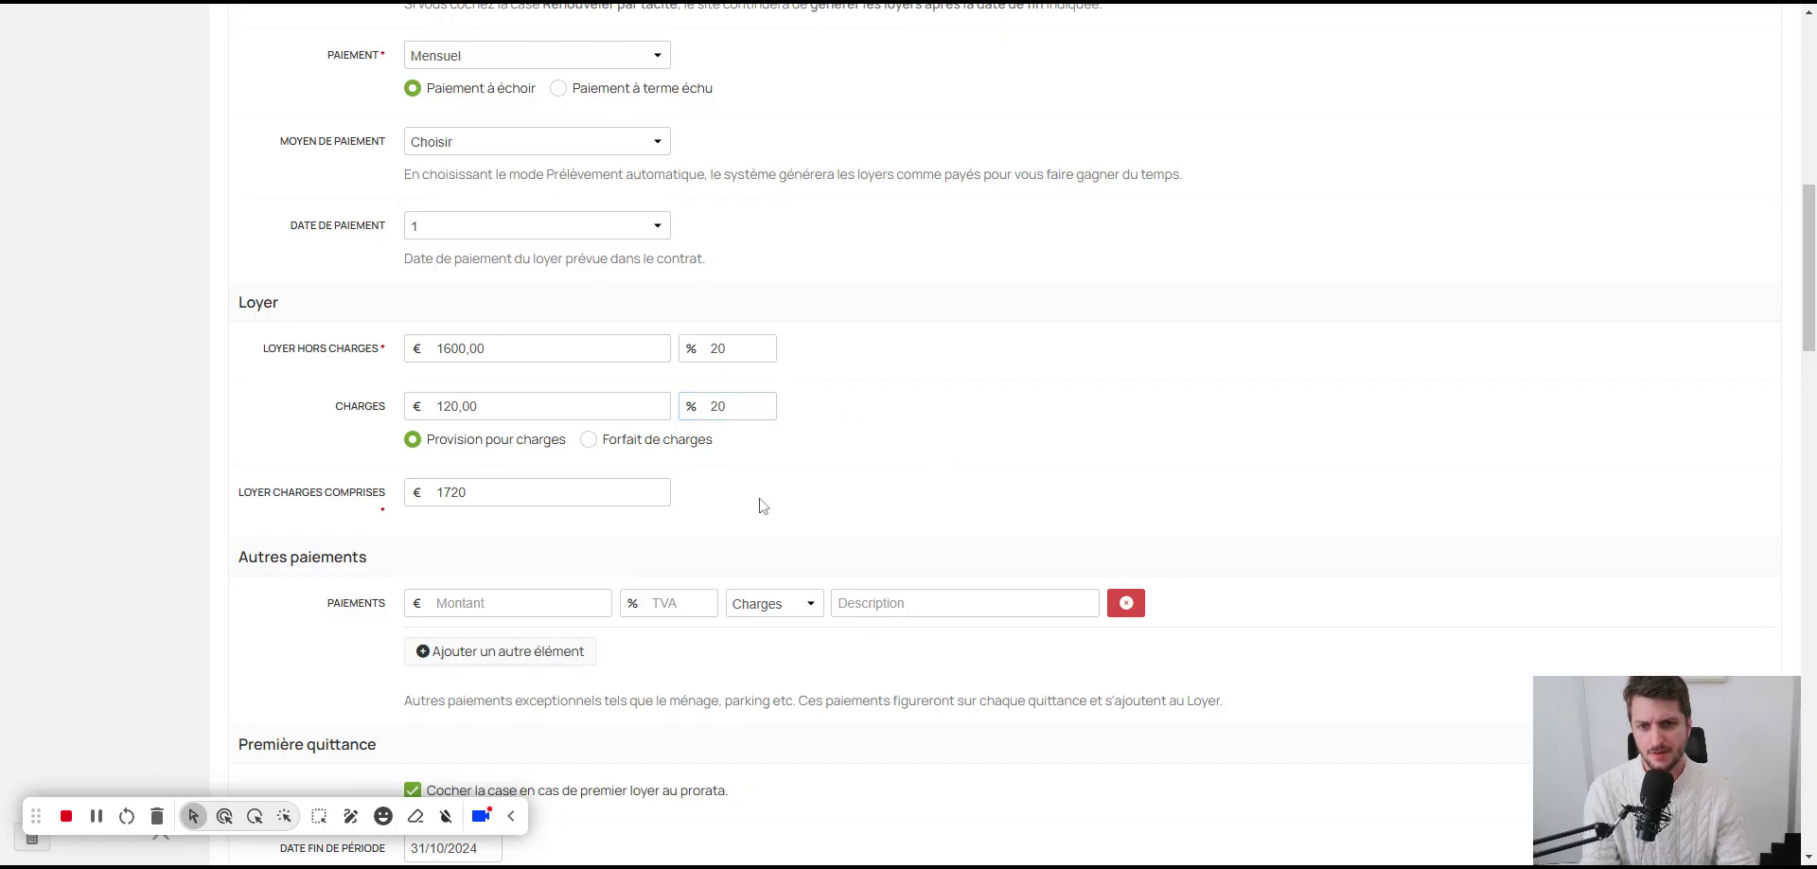
Step: Keep the prorated first rent receipt ending 31/10/2024 under Première quittance
scroll(343, 600, down, 1)
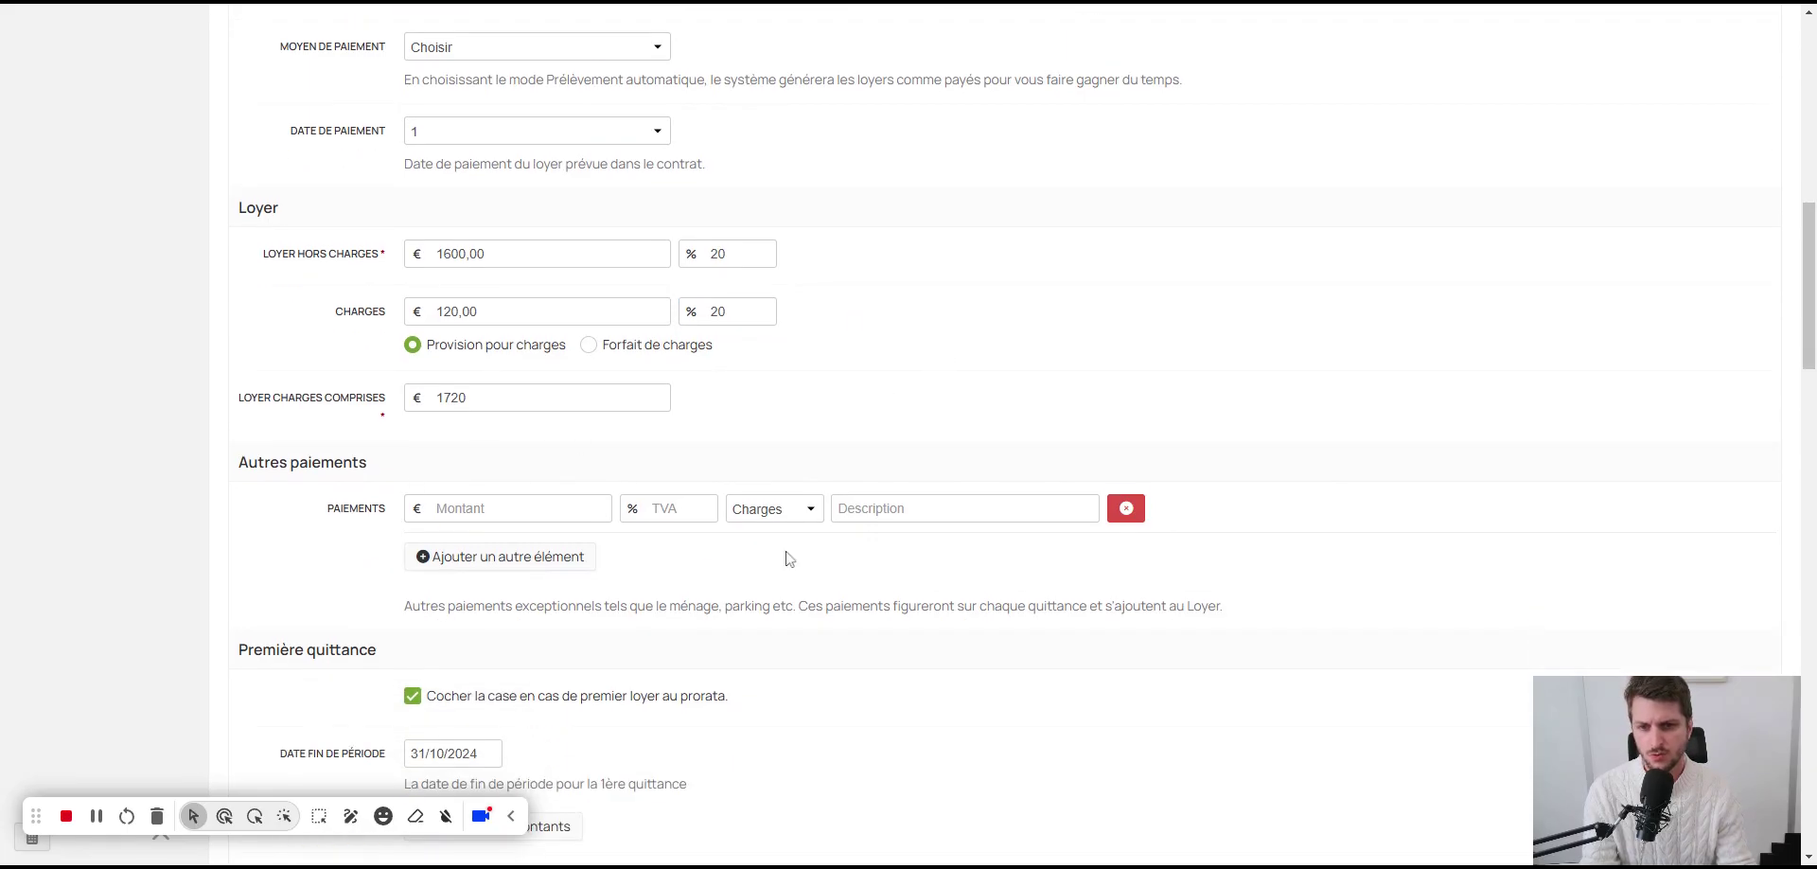
scroll(790, 558, down, 3)
scroll(605, 461, down, 1)
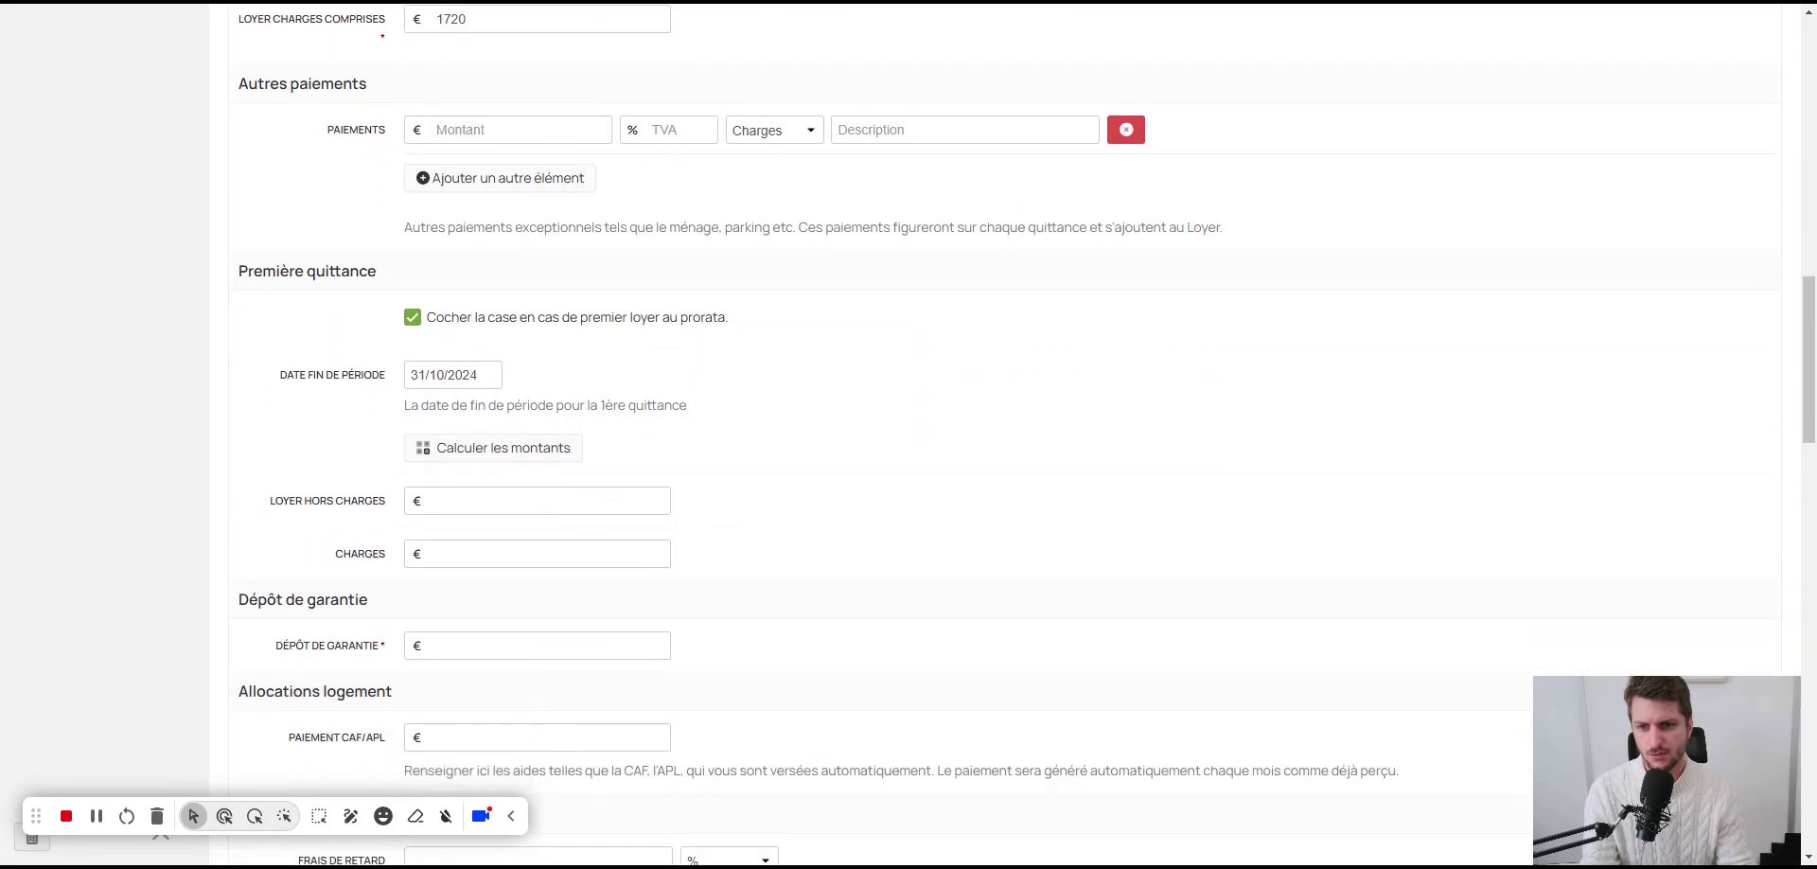
drag(375, 331, 800, 331)
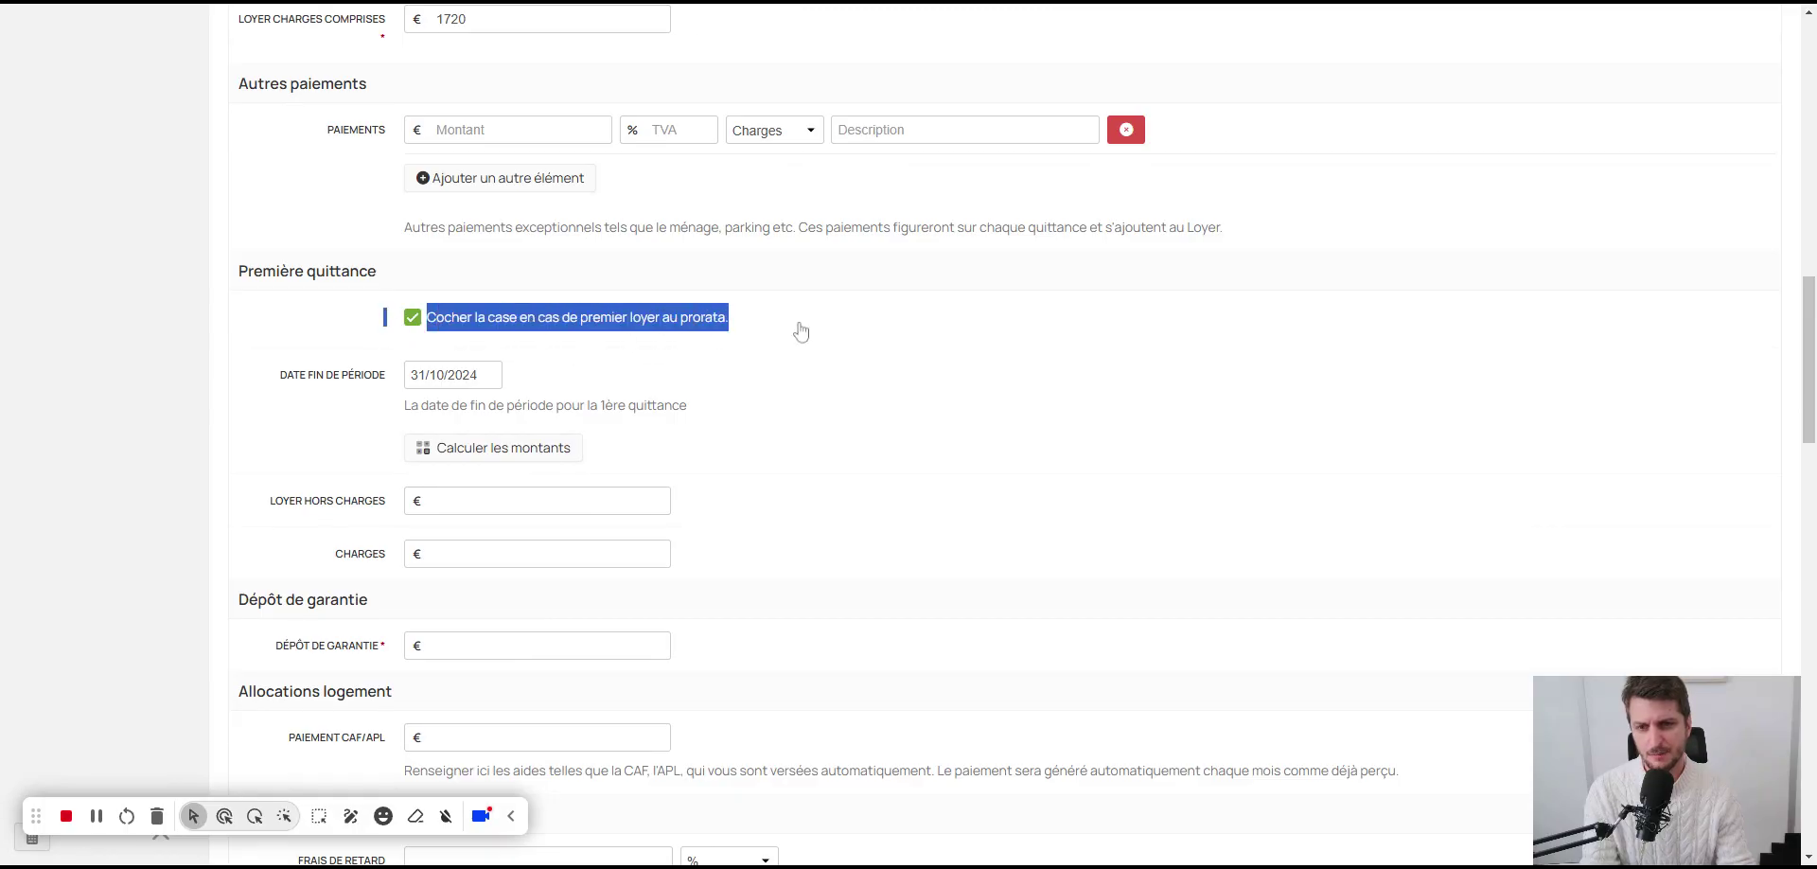
click(719, 468)
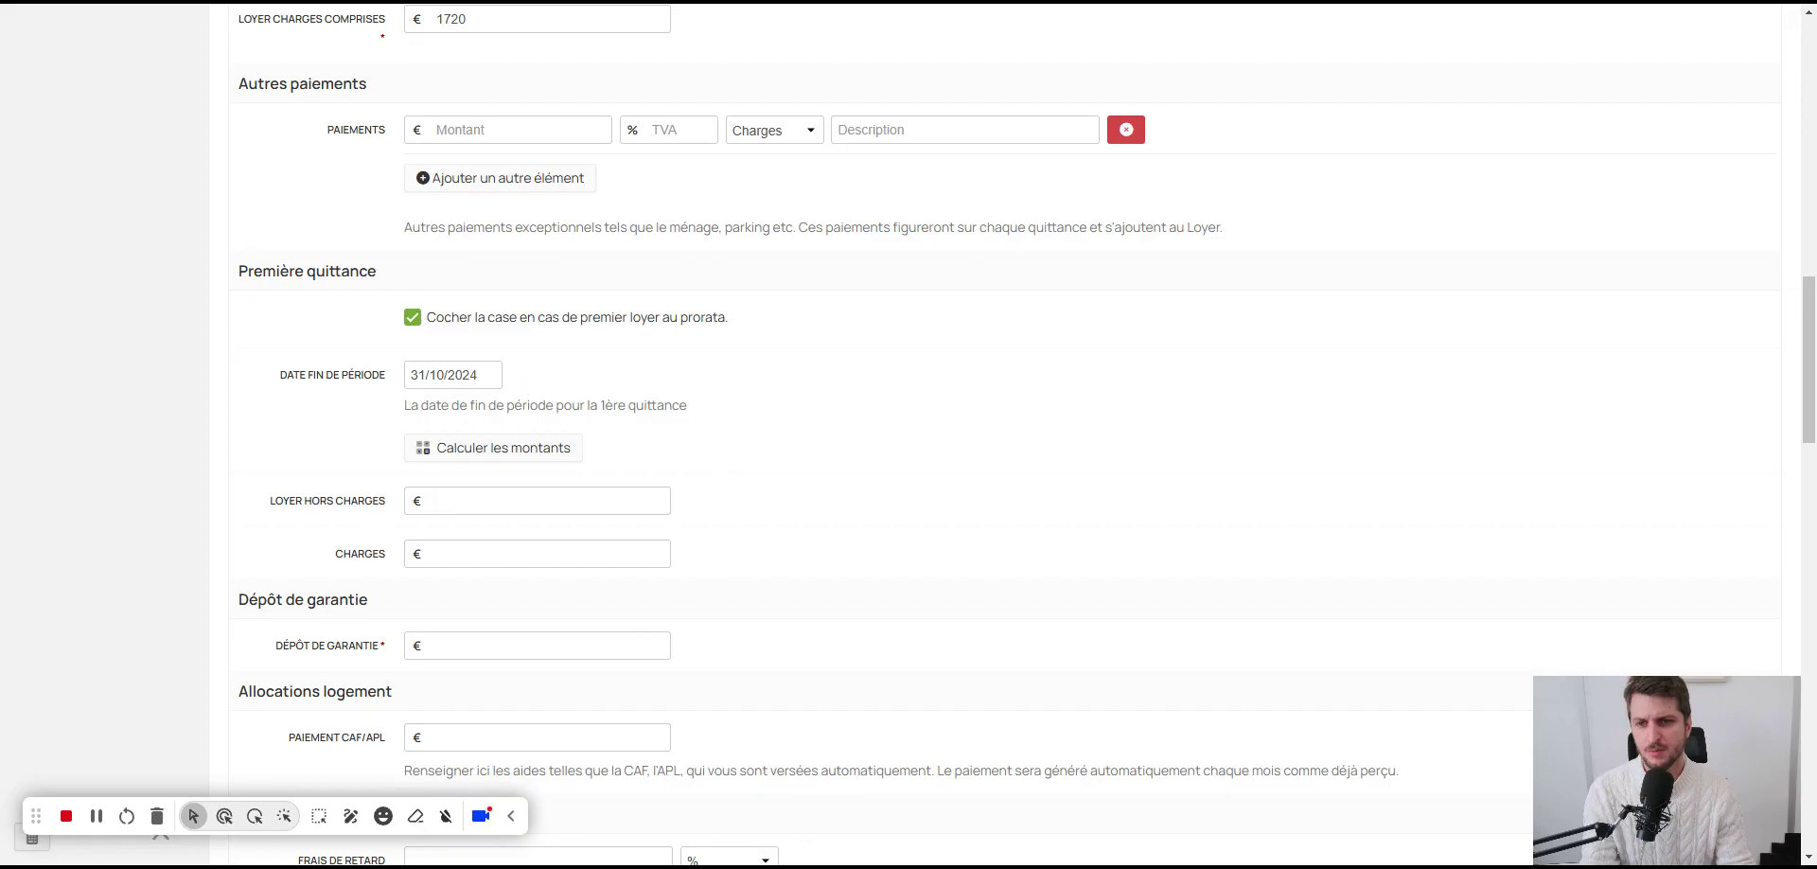
scroll(669, 388, up, 7)
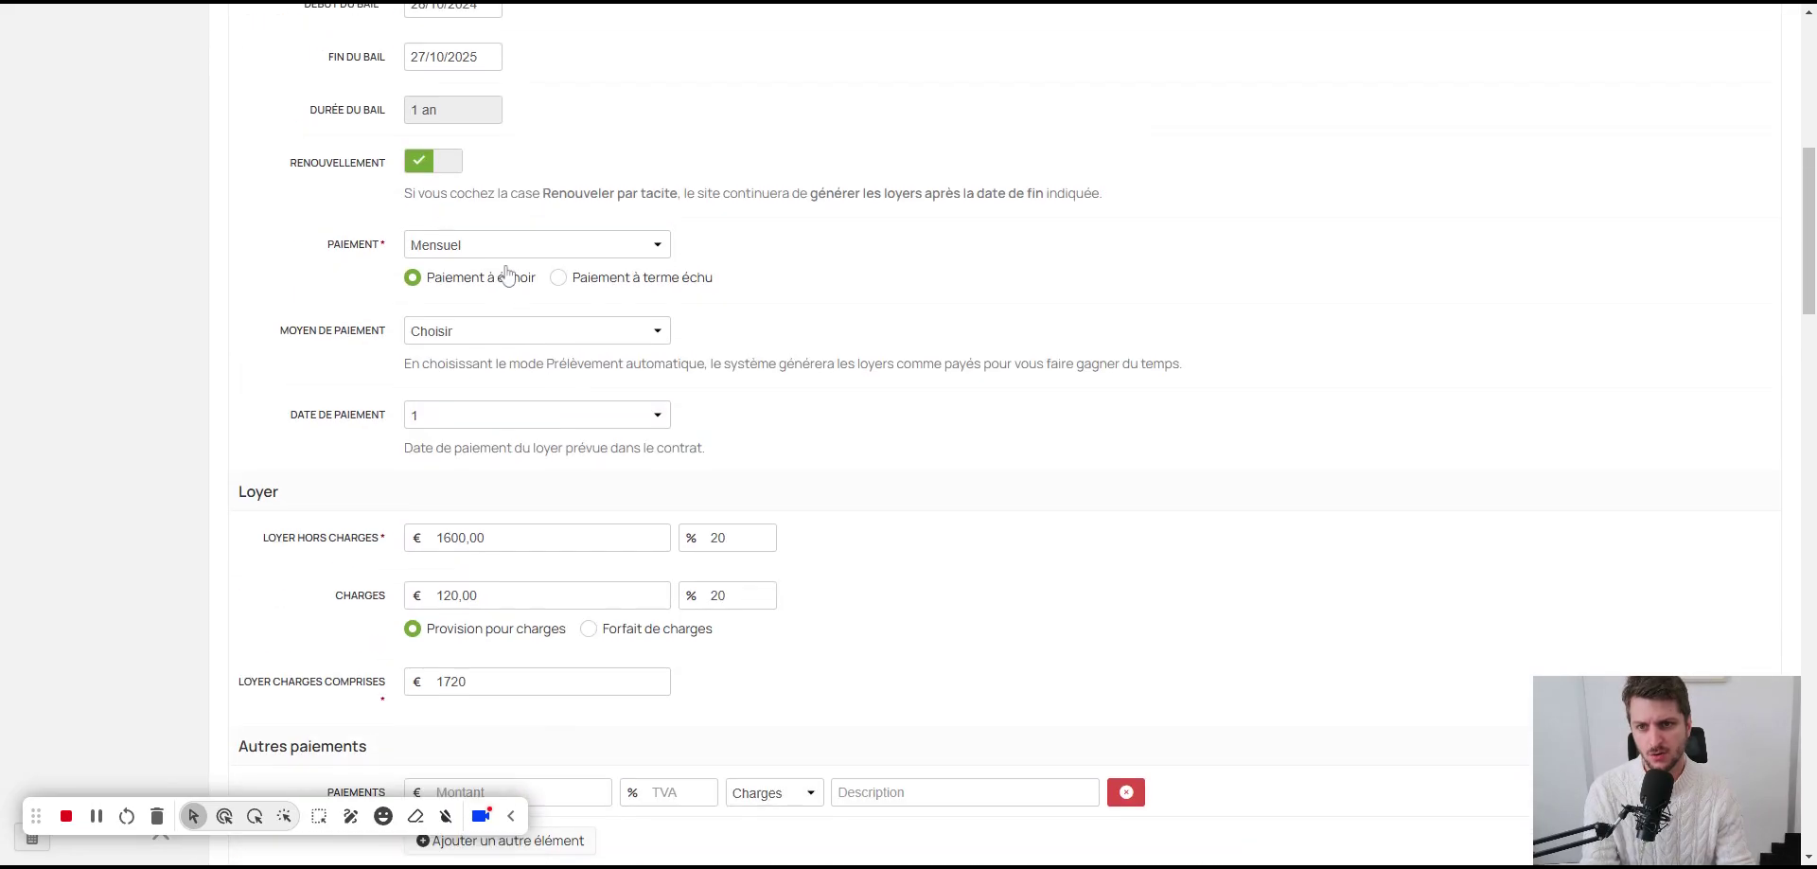
scroll(515, 170, up, 2)
scroll(540, 437, down, 8)
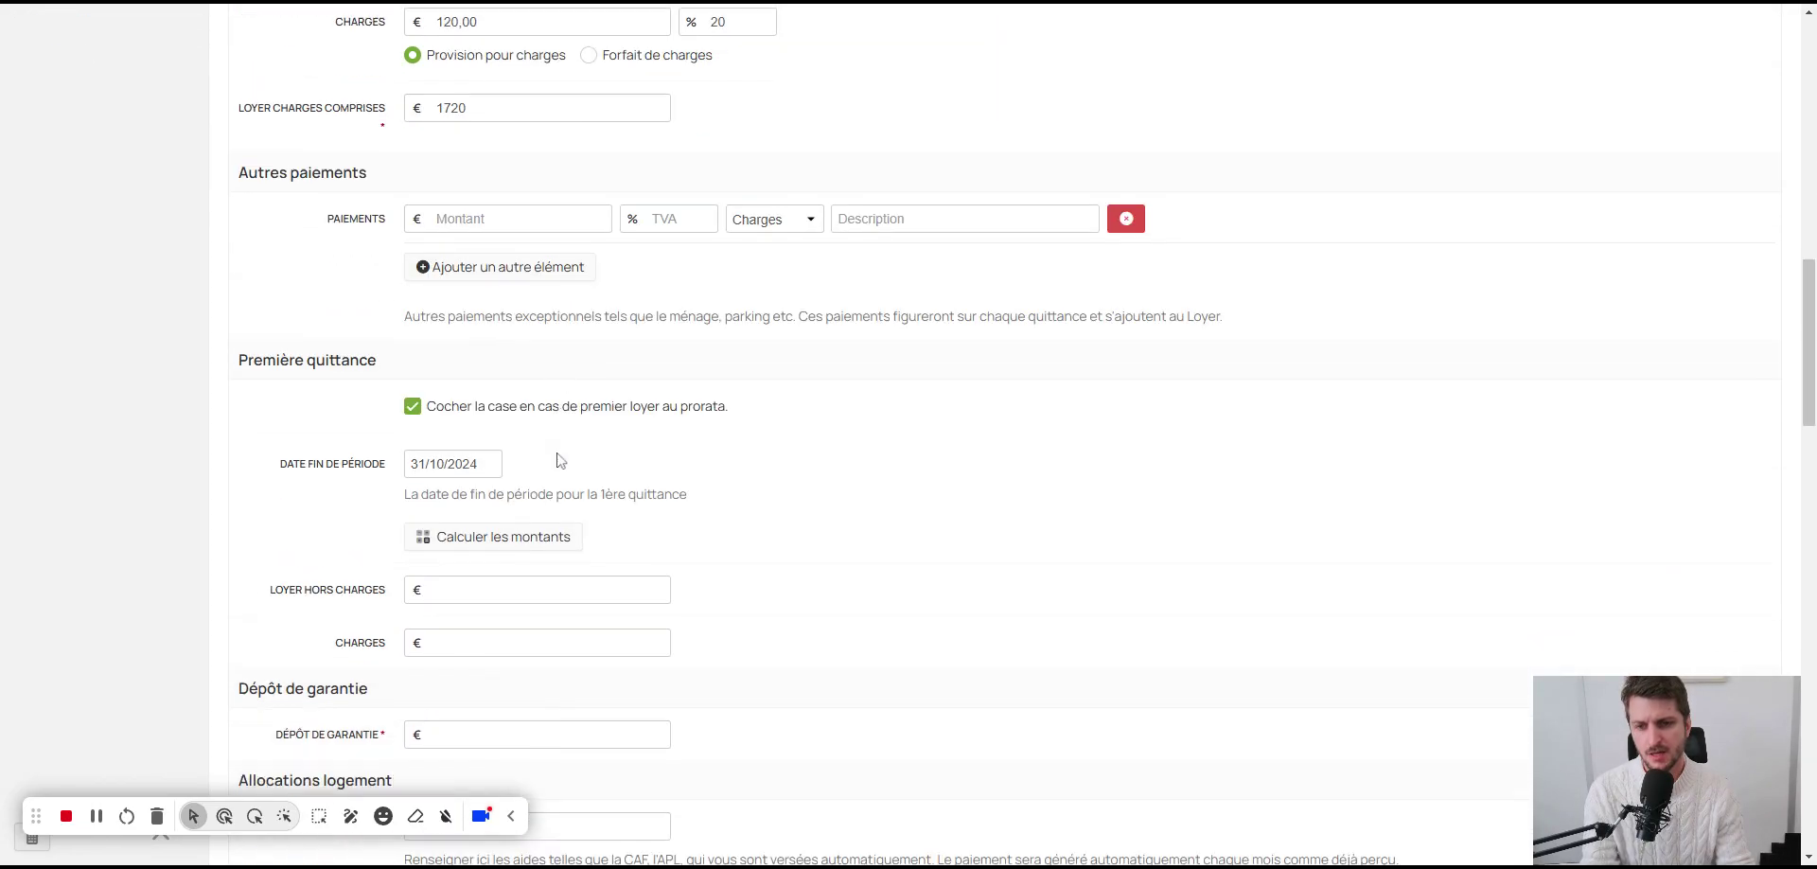
scroll(558, 460, down, 2)
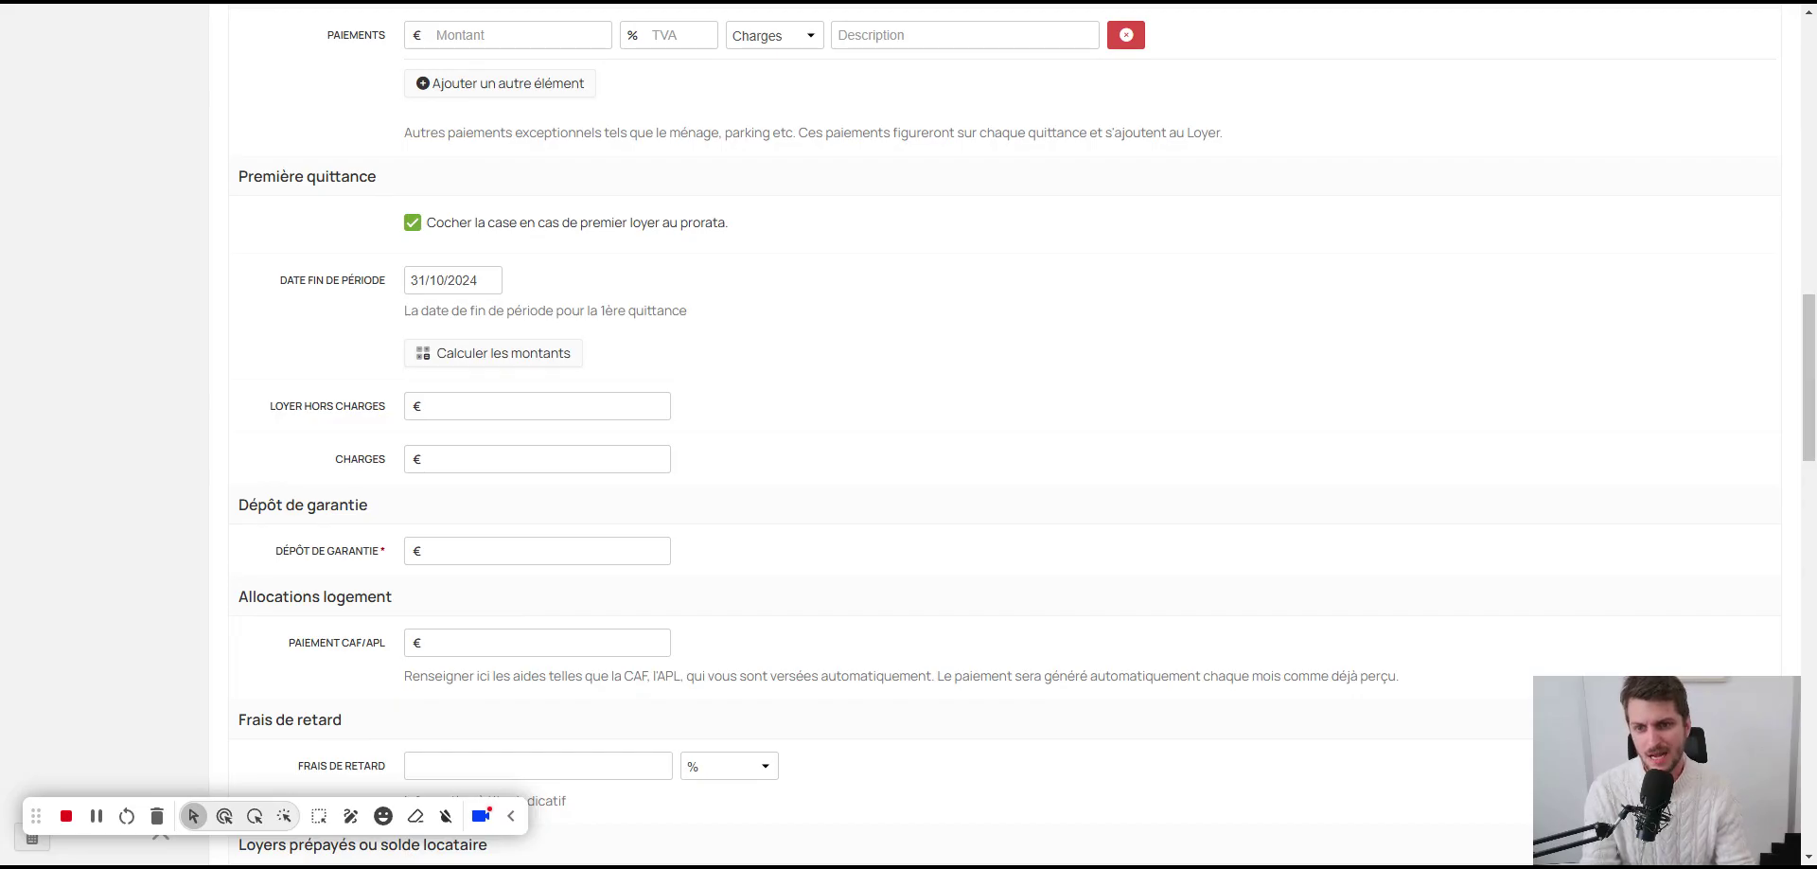
scroll(520, 486, down, 15)
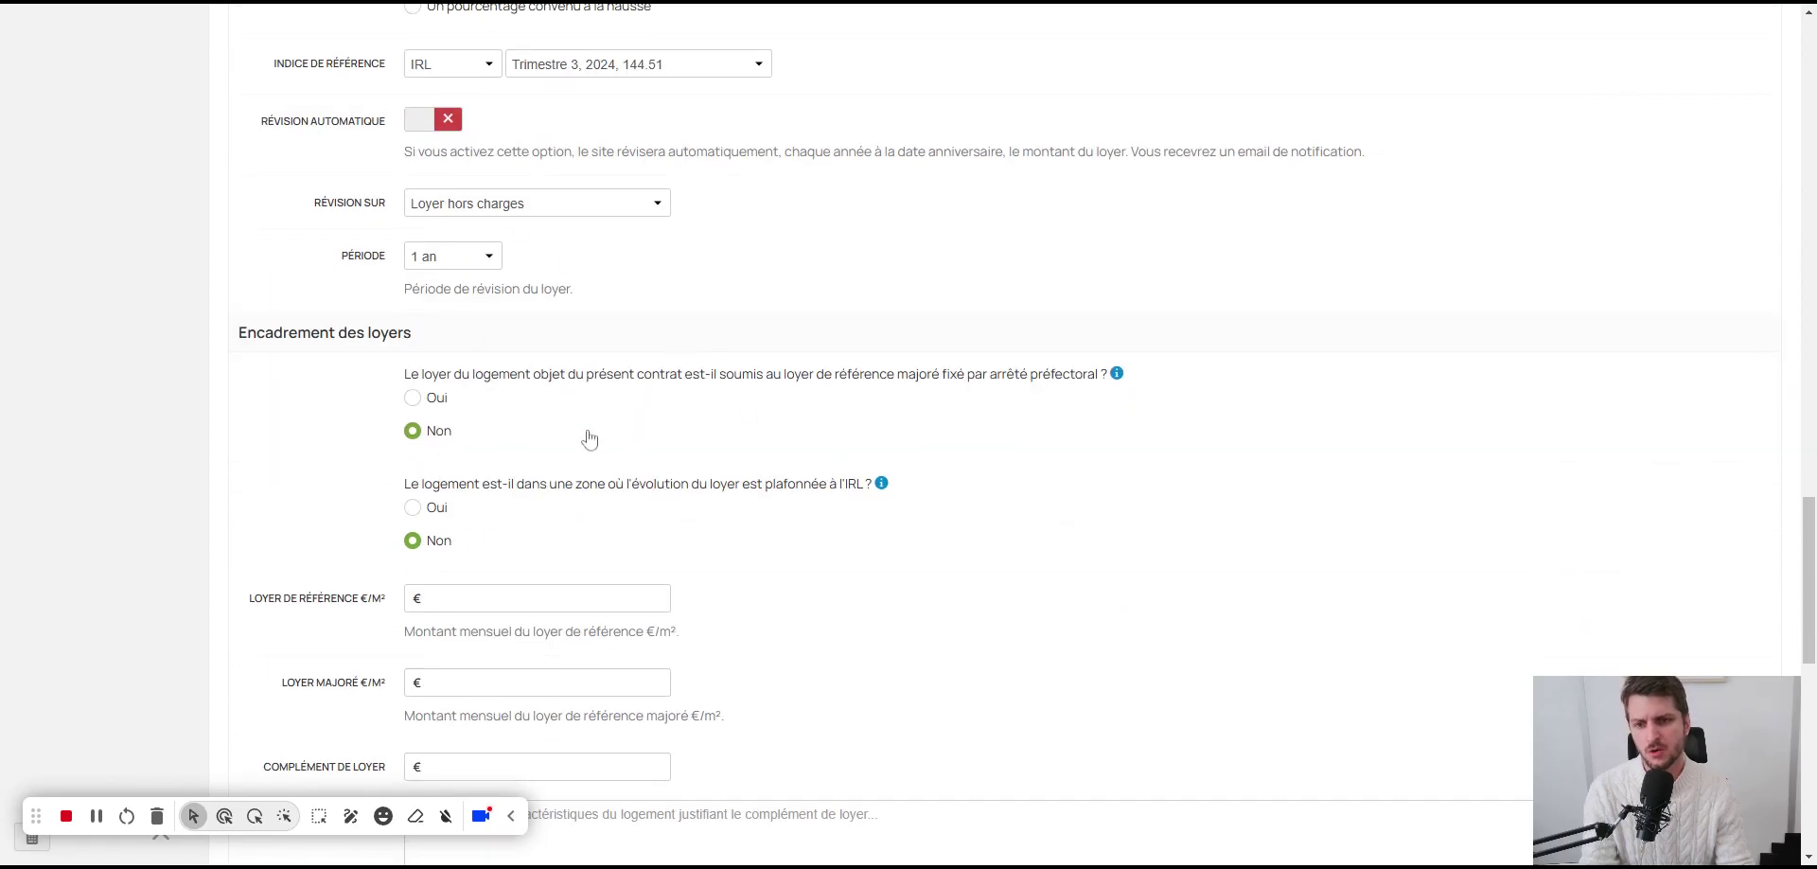
scroll(483, 492, down, 4)
scroll(495, 356, up, 3)
scroll(495, 357, down, 1)
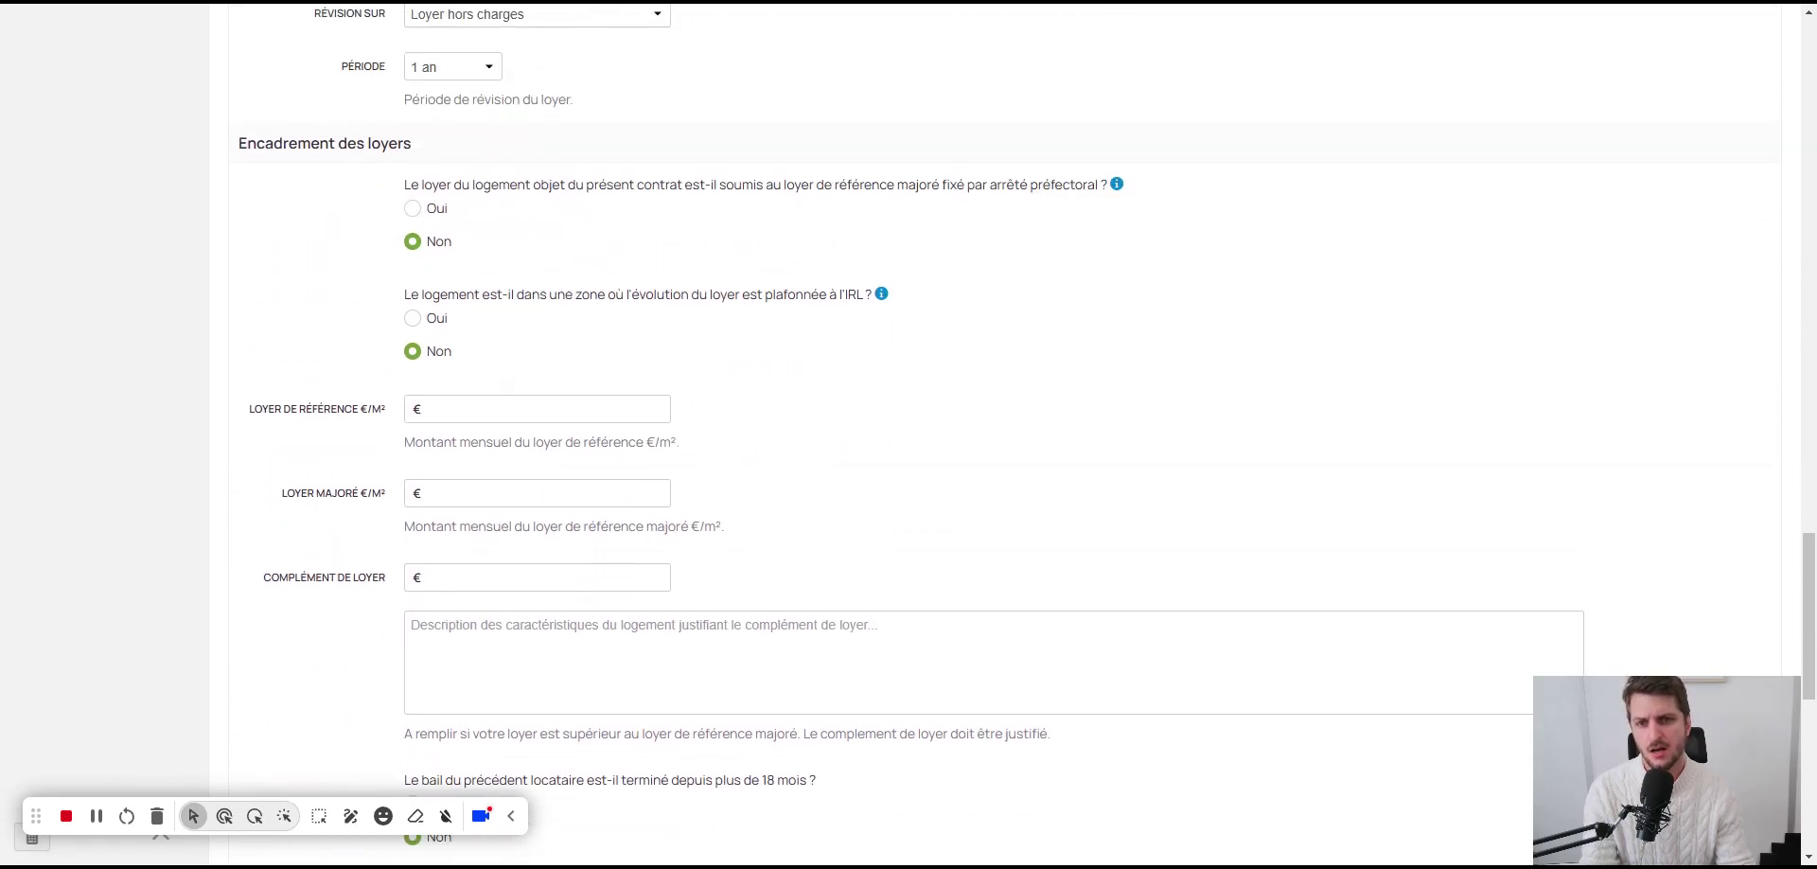
Step: Review Encadrement des loyers, leaving every rent-control answer on Non, down to Locataires
mouse_move(882, 299)
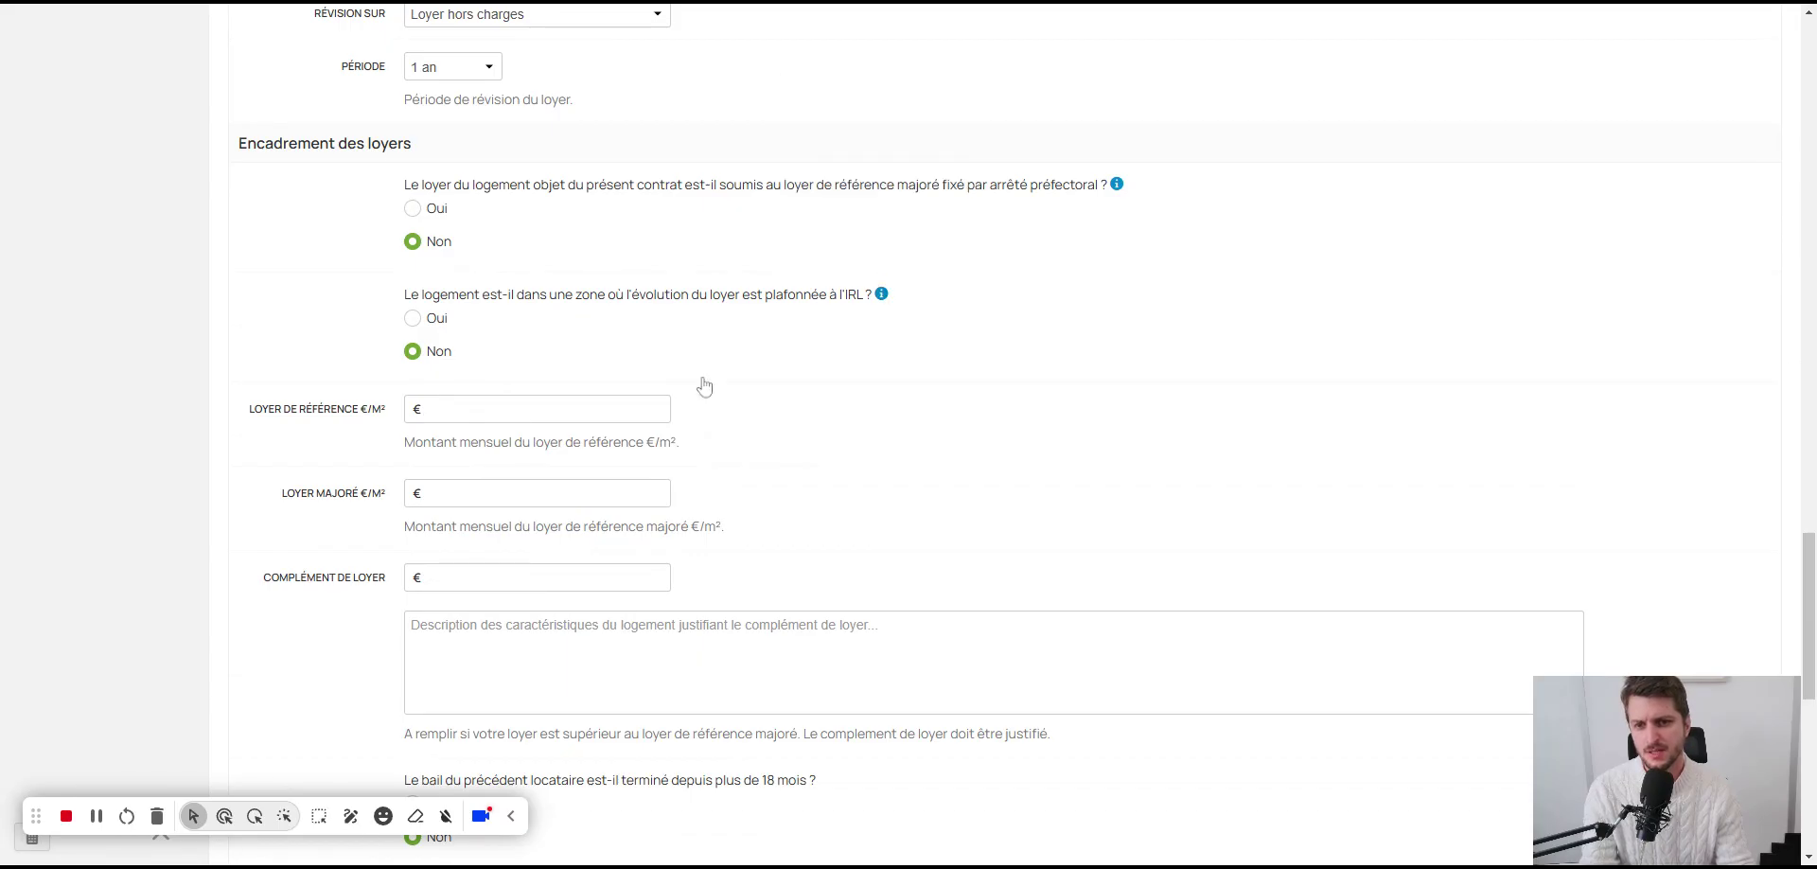
click(473, 409)
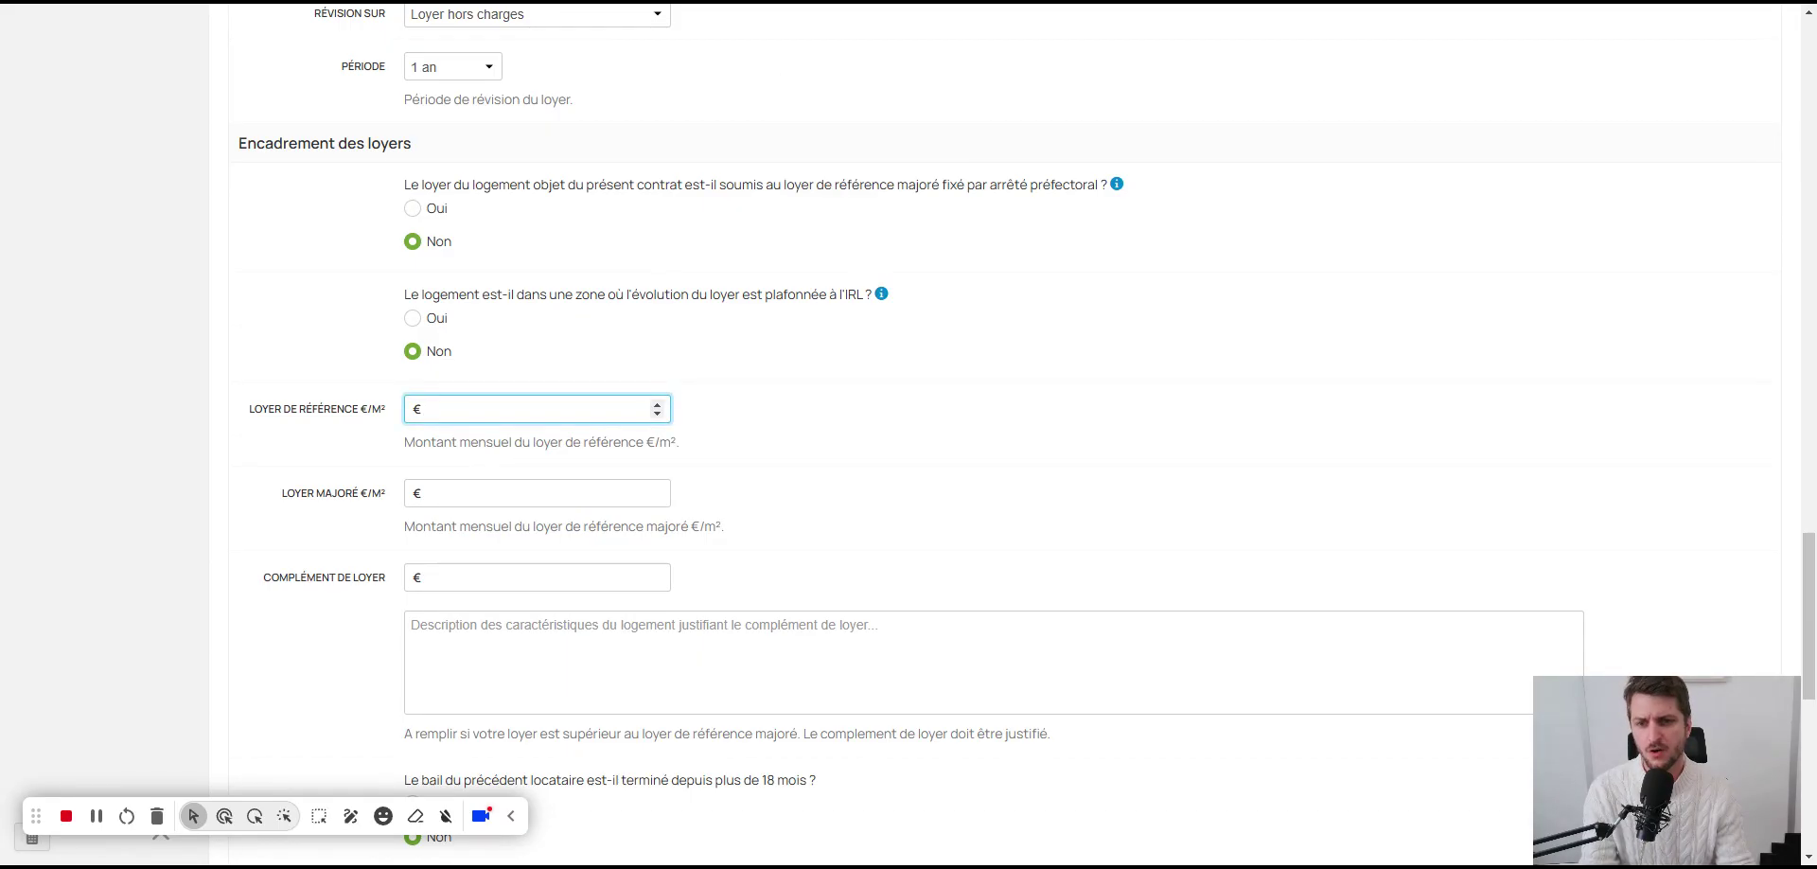
scroll(532, 439, down, 1)
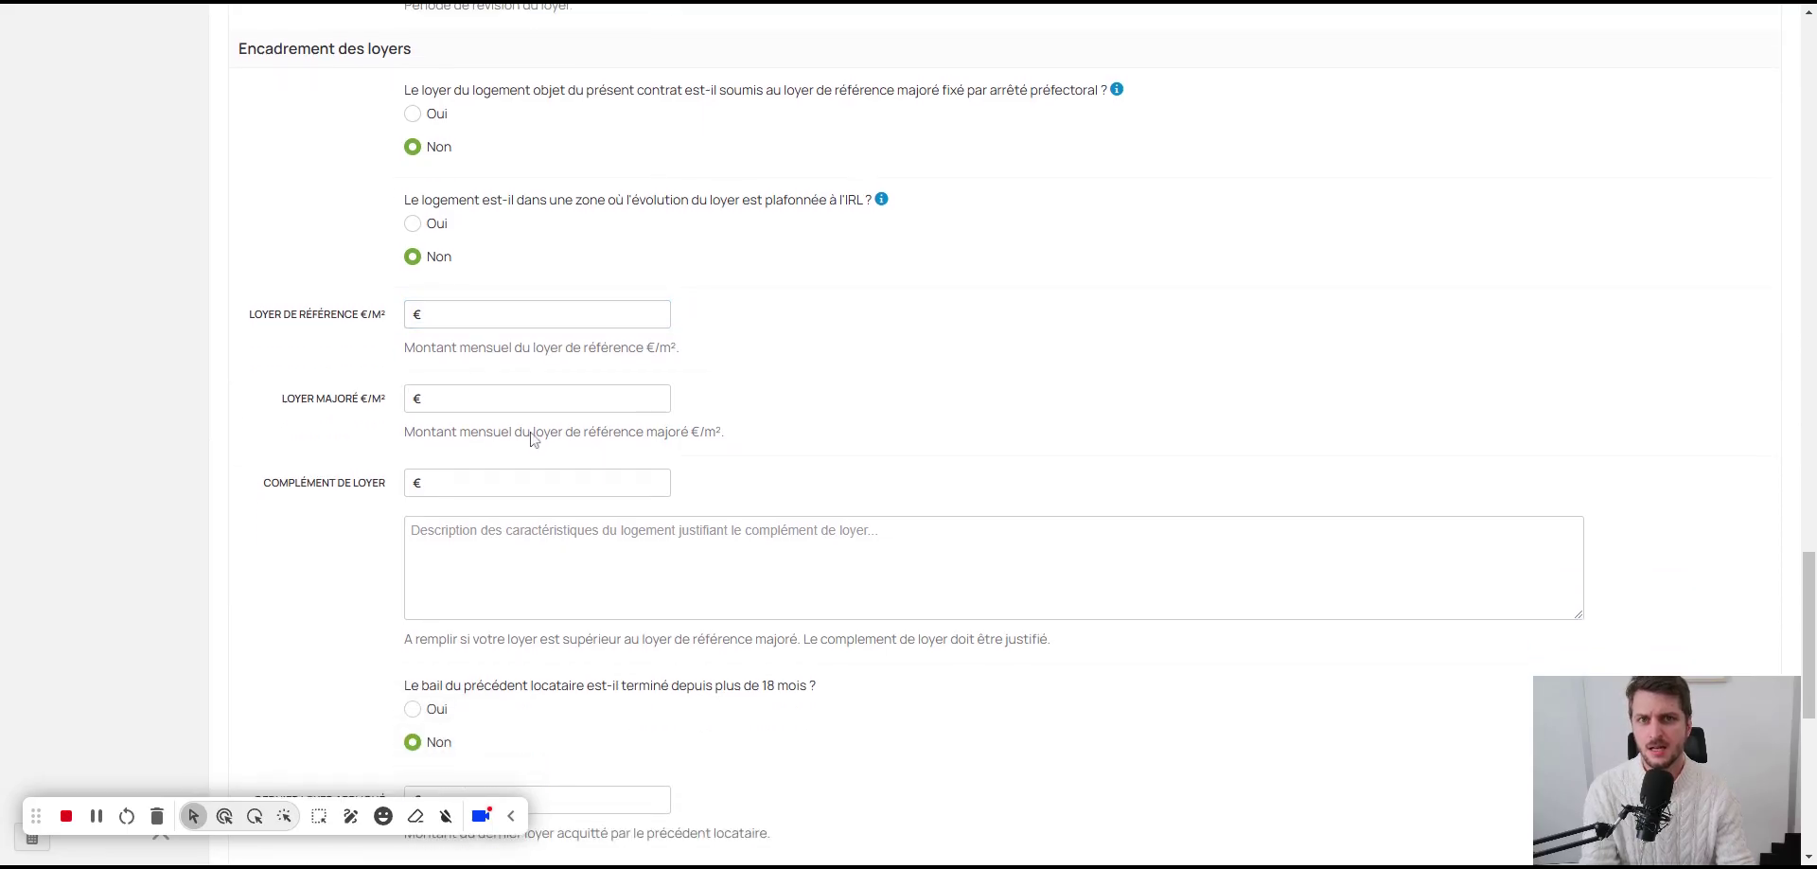
scroll(657, 482, down, 1)
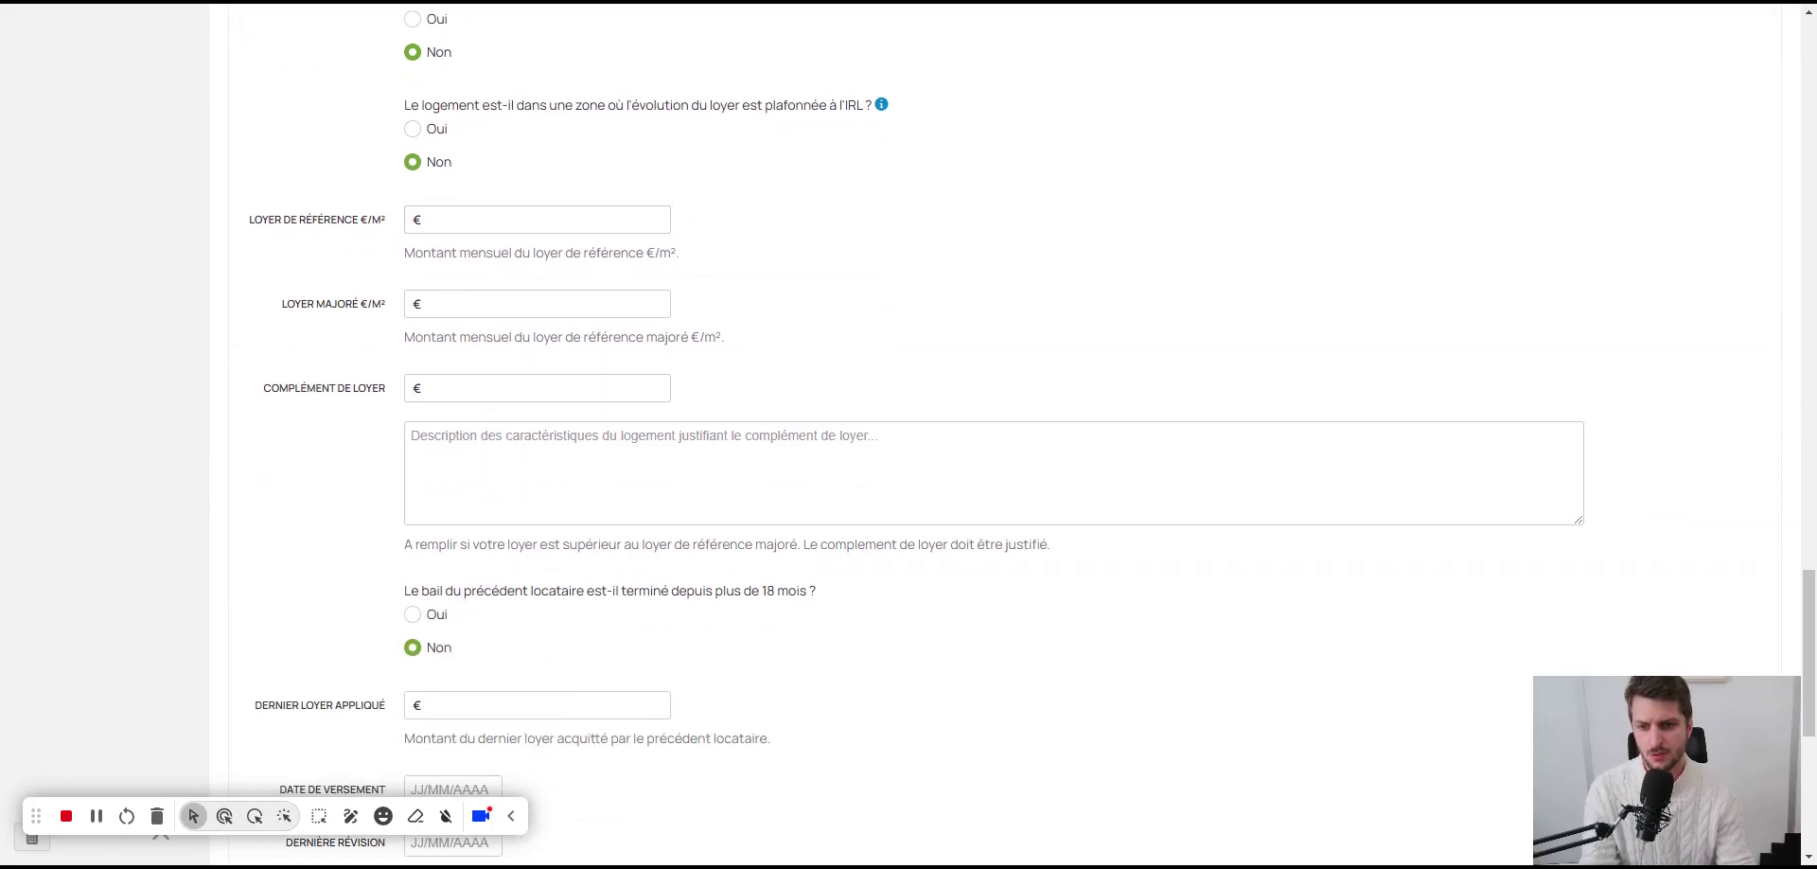
scroll(1028, 434, down, 3)
scroll(445, 494, down, 3)
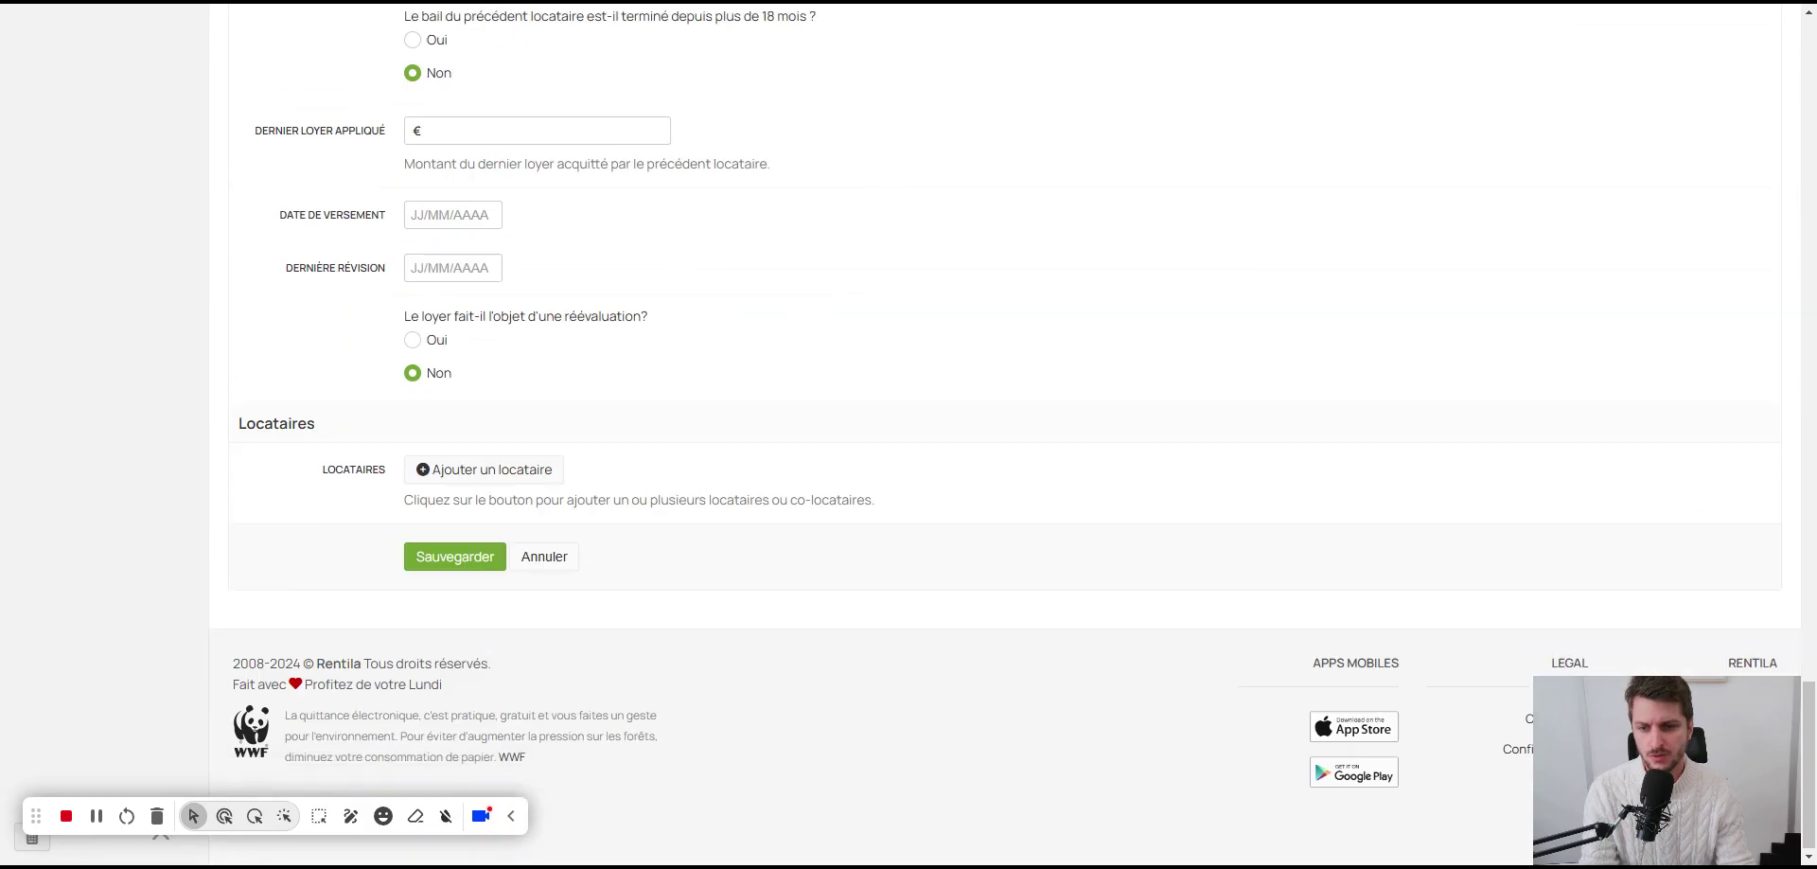
Step: Add the existing tenant to the lease and save it
click(487, 473)
click(761, 239)
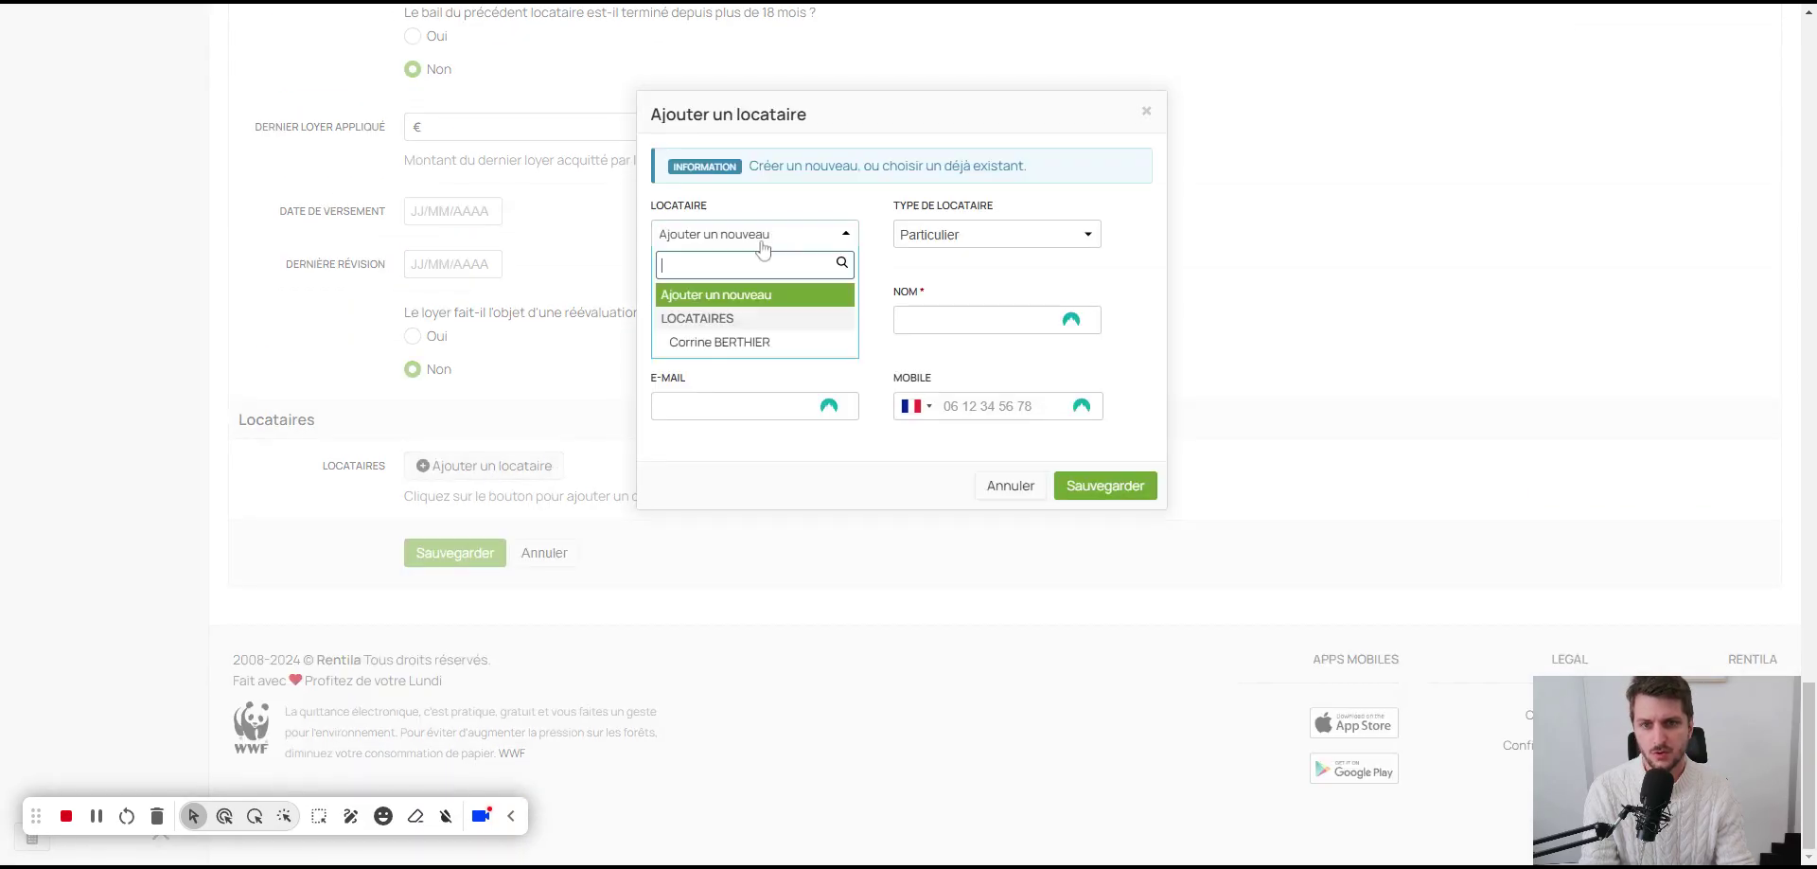
click(730, 338)
click(1103, 485)
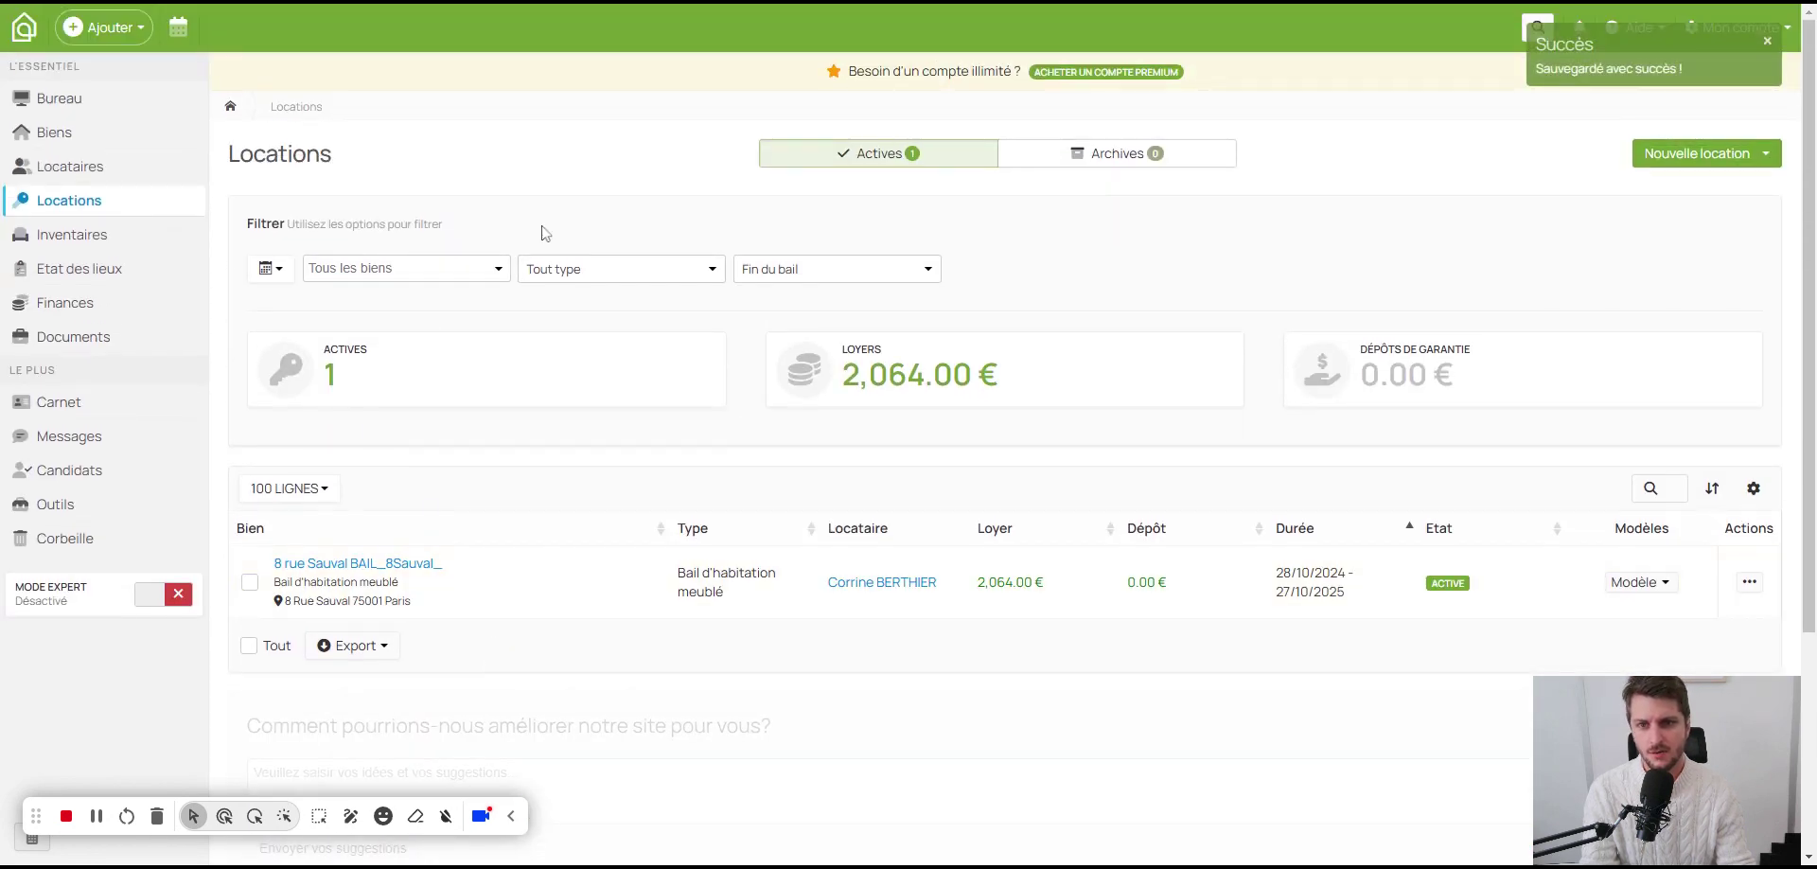
Step: Download the Modèle de bail pré-rempli contract as an Adobe PDF
scroll(511, 564, down, 1)
mouse_move(413, 484)
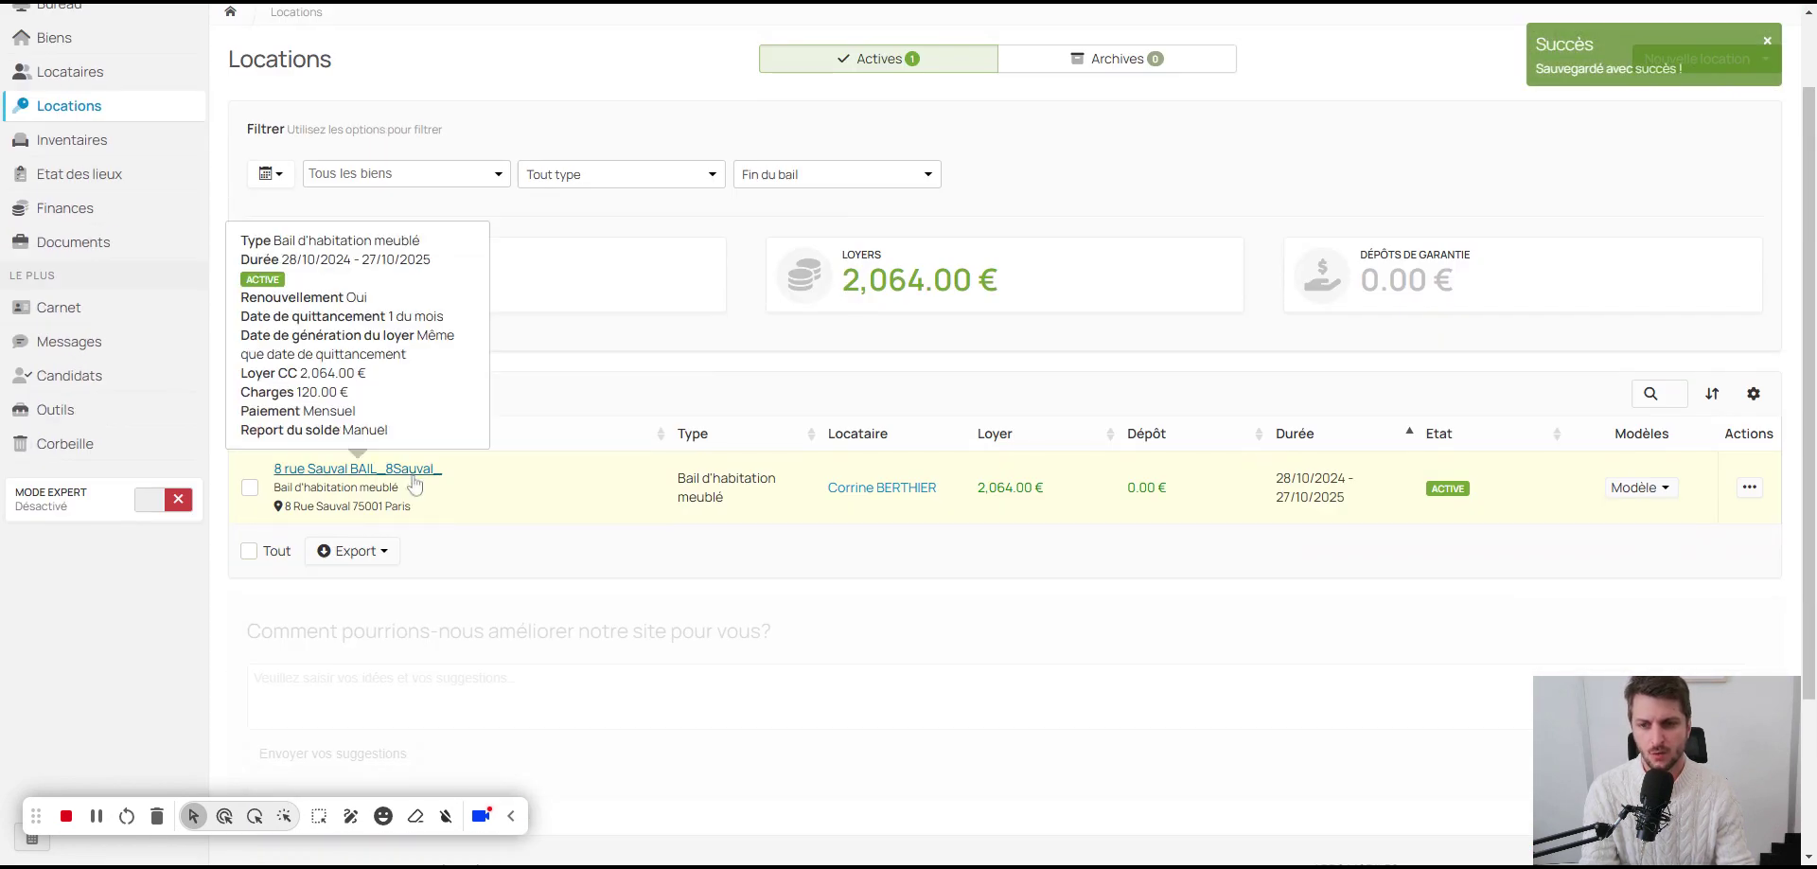
click(1641, 487)
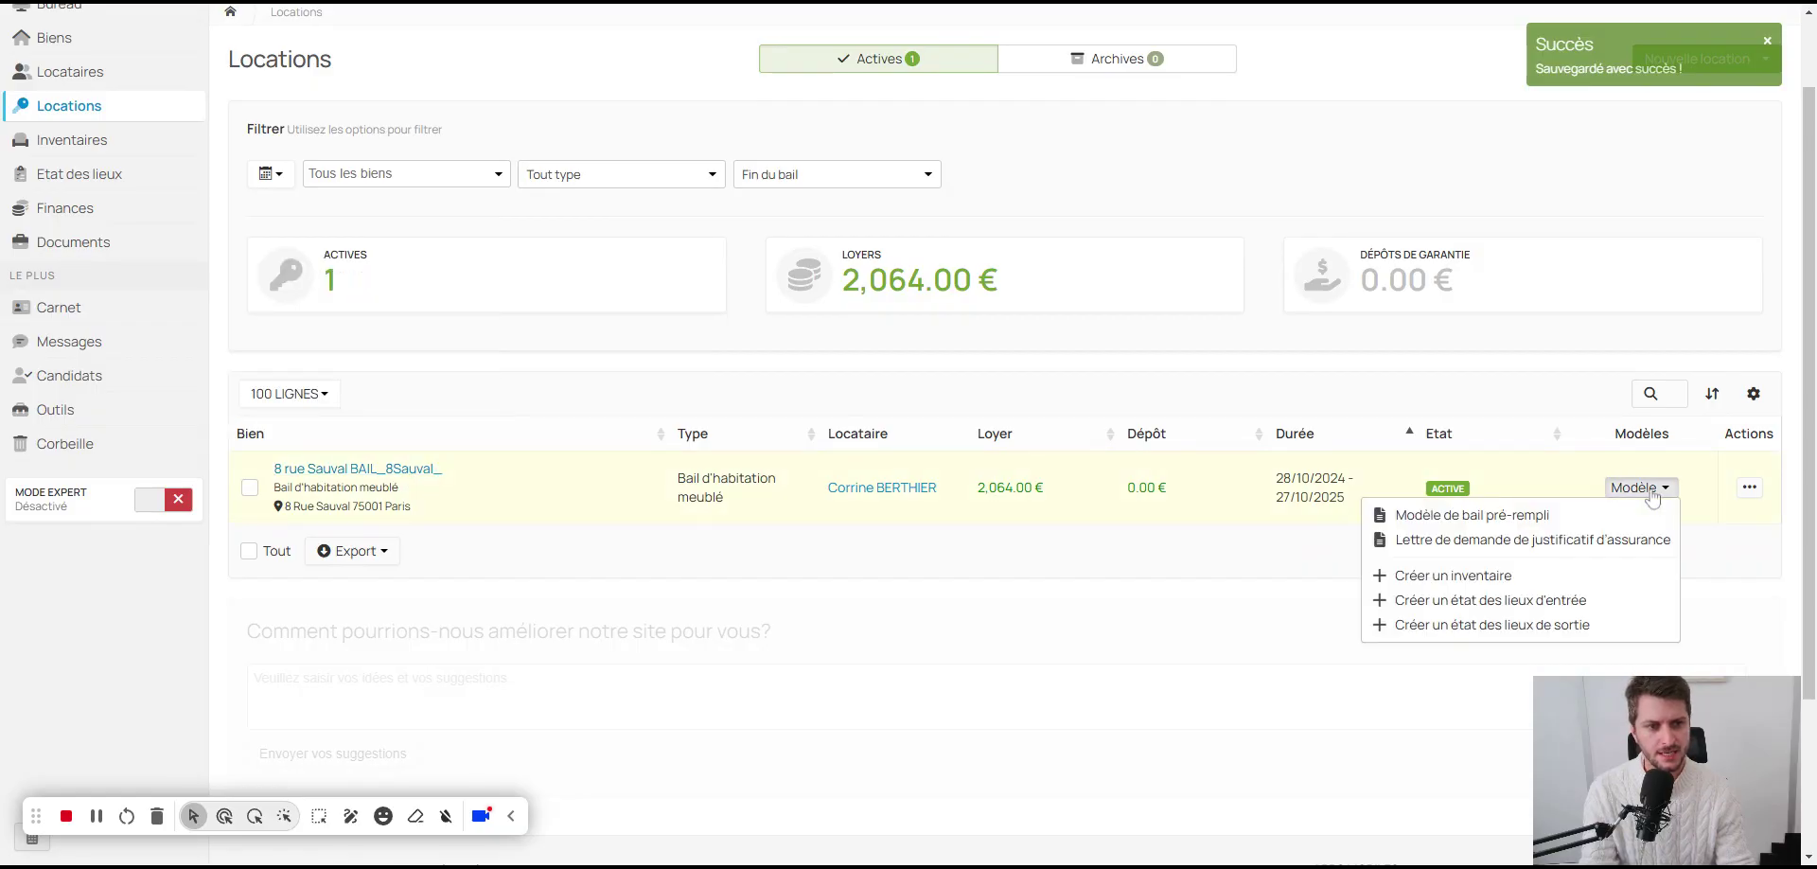
click(1493, 516)
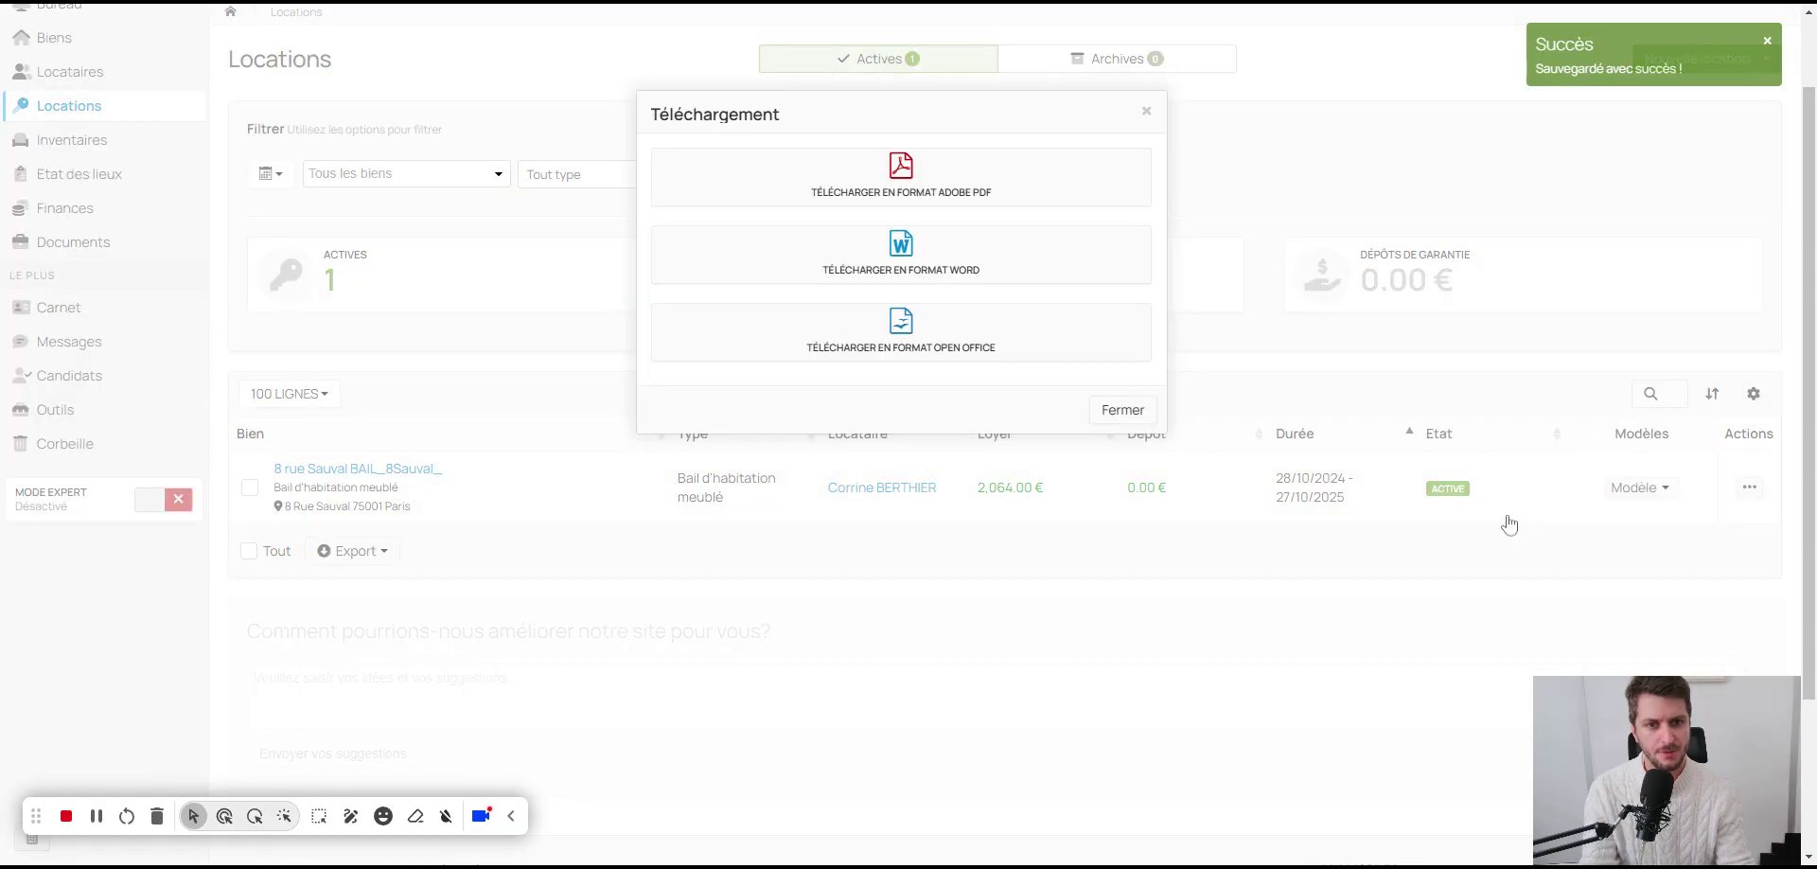
click(929, 191)
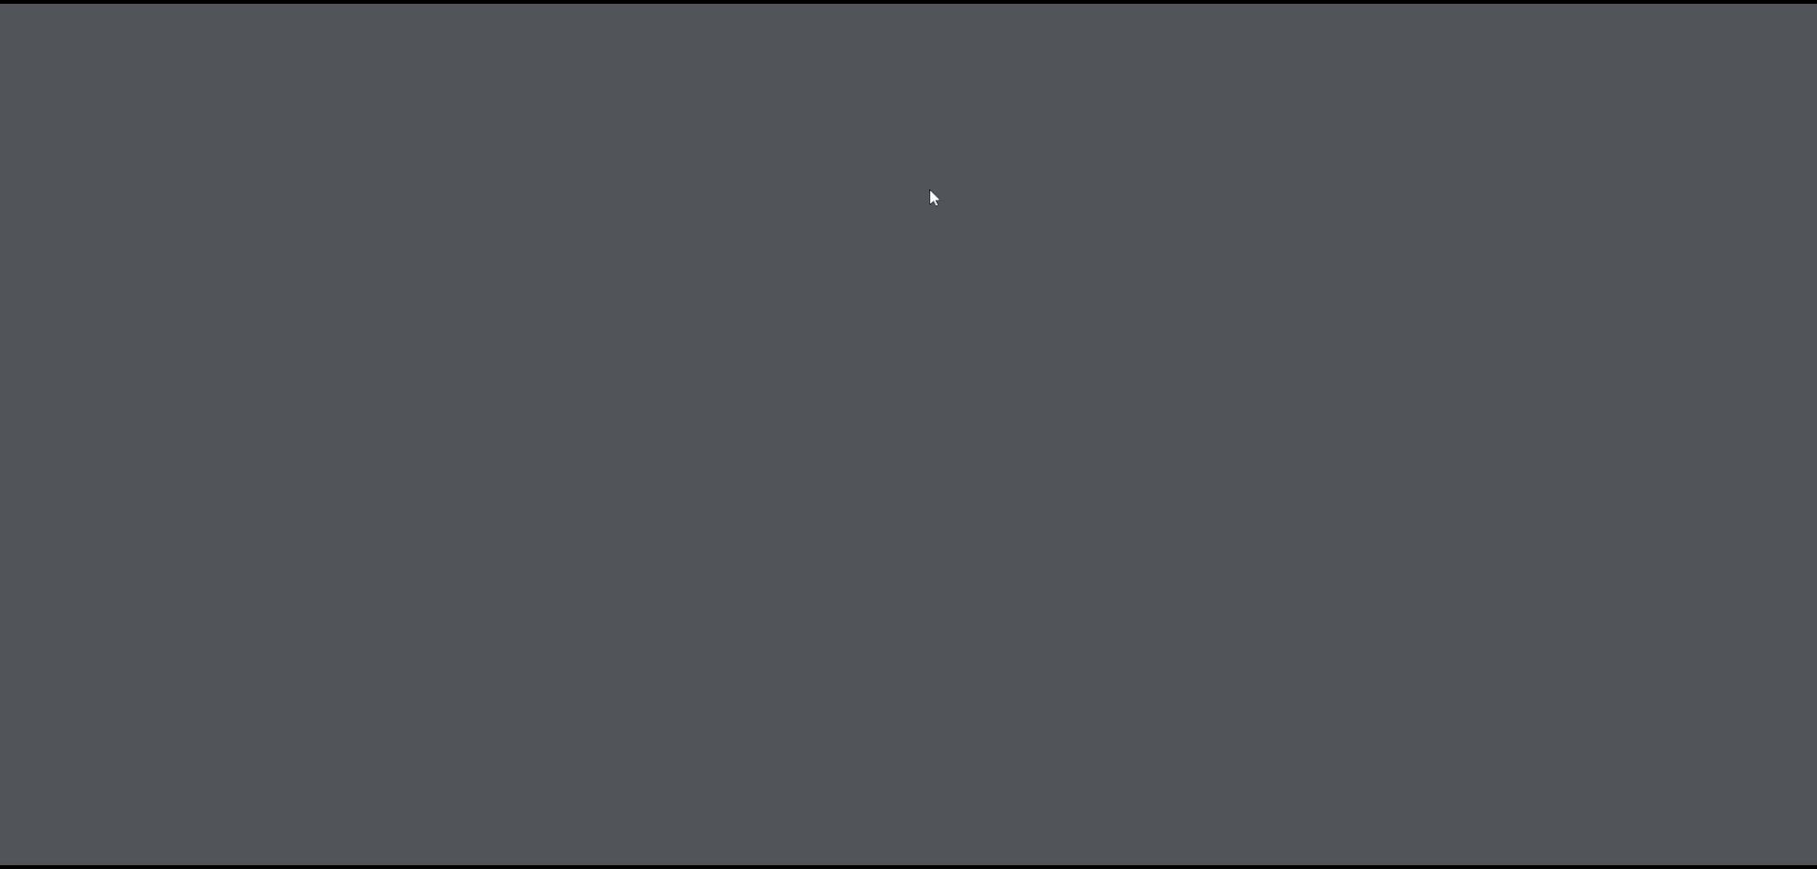
click(945, 30)
click(945, 30)
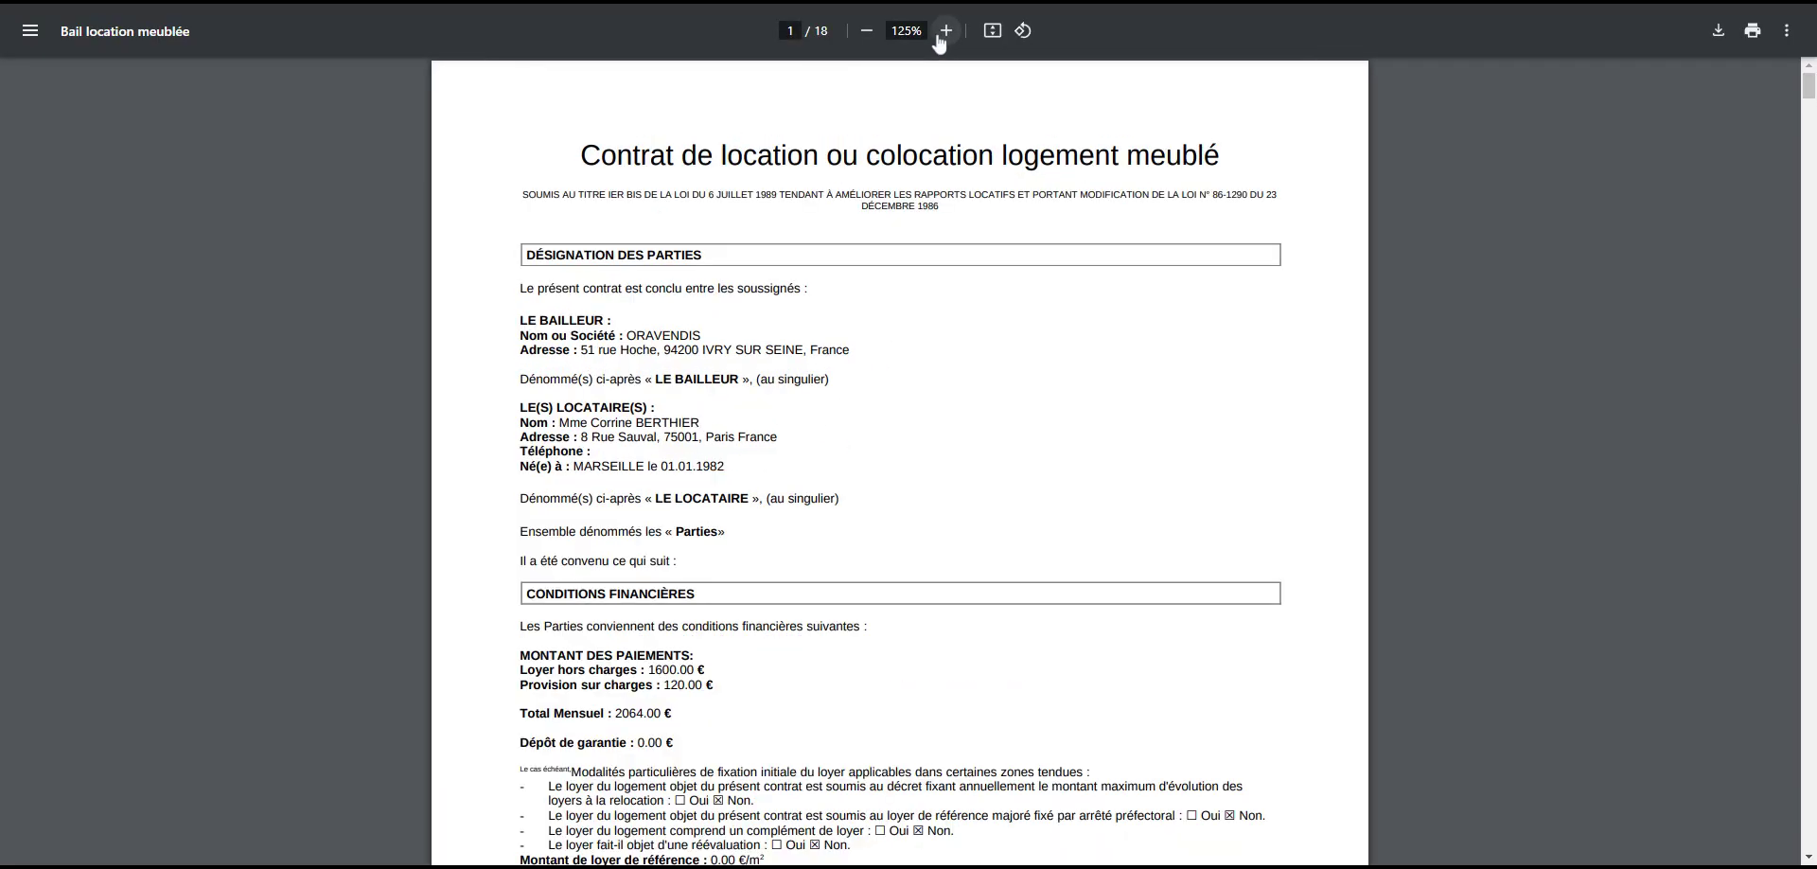
click(945, 30)
click(945, 30)
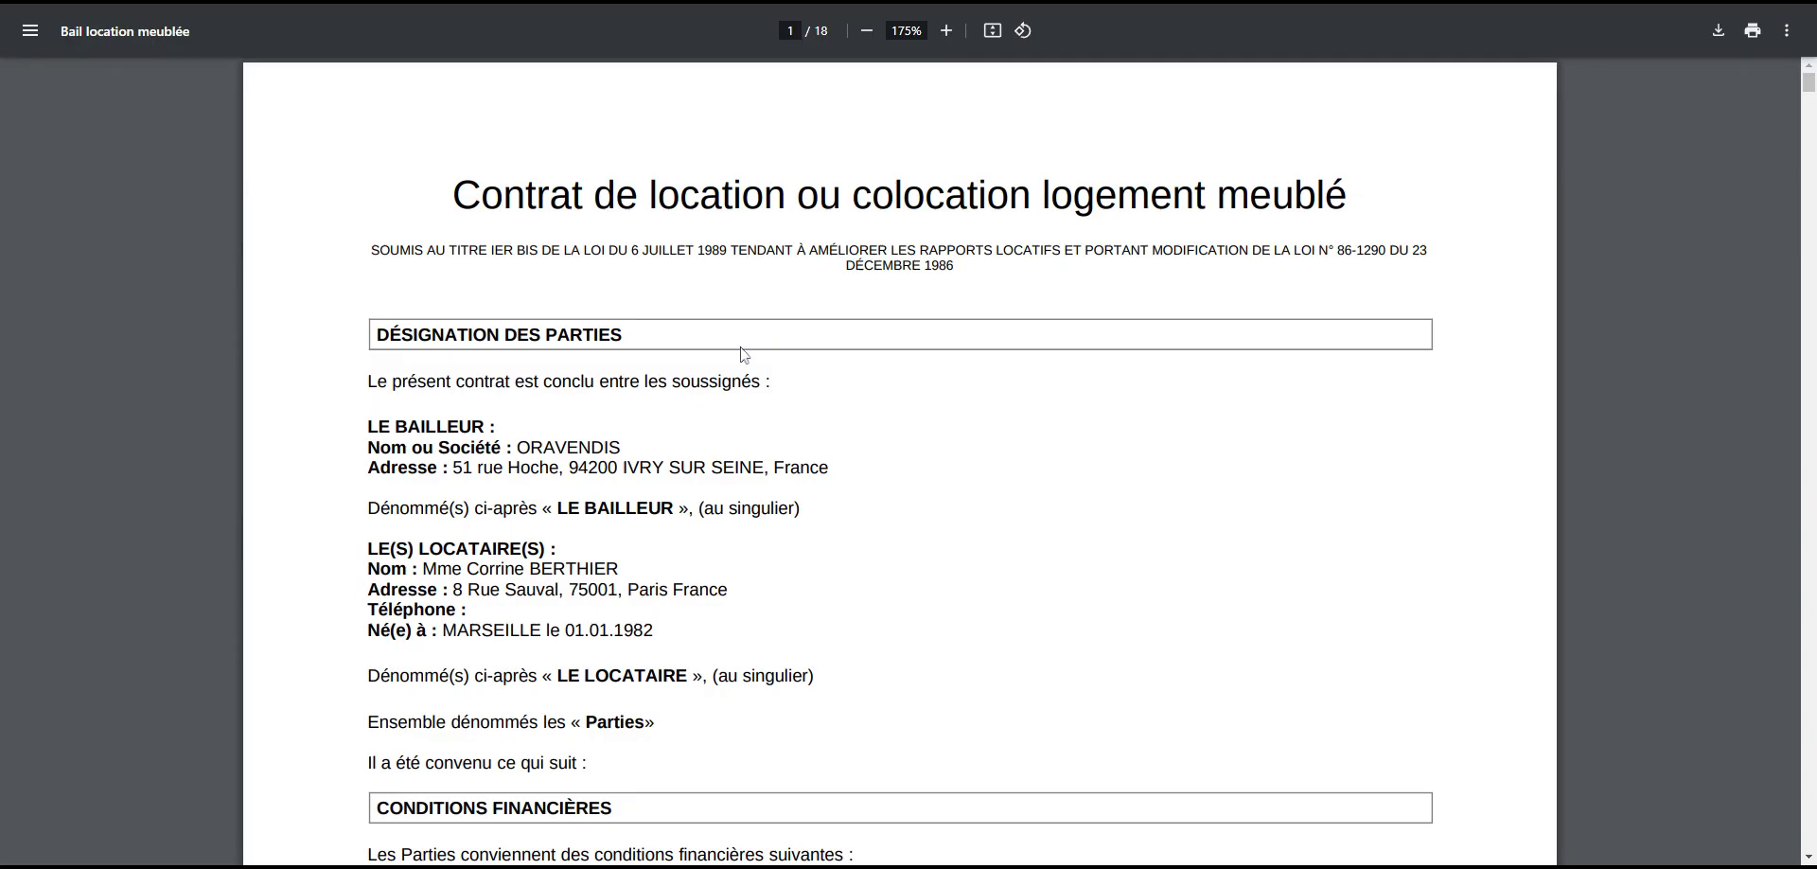
scroll(689, 383, down, 6)
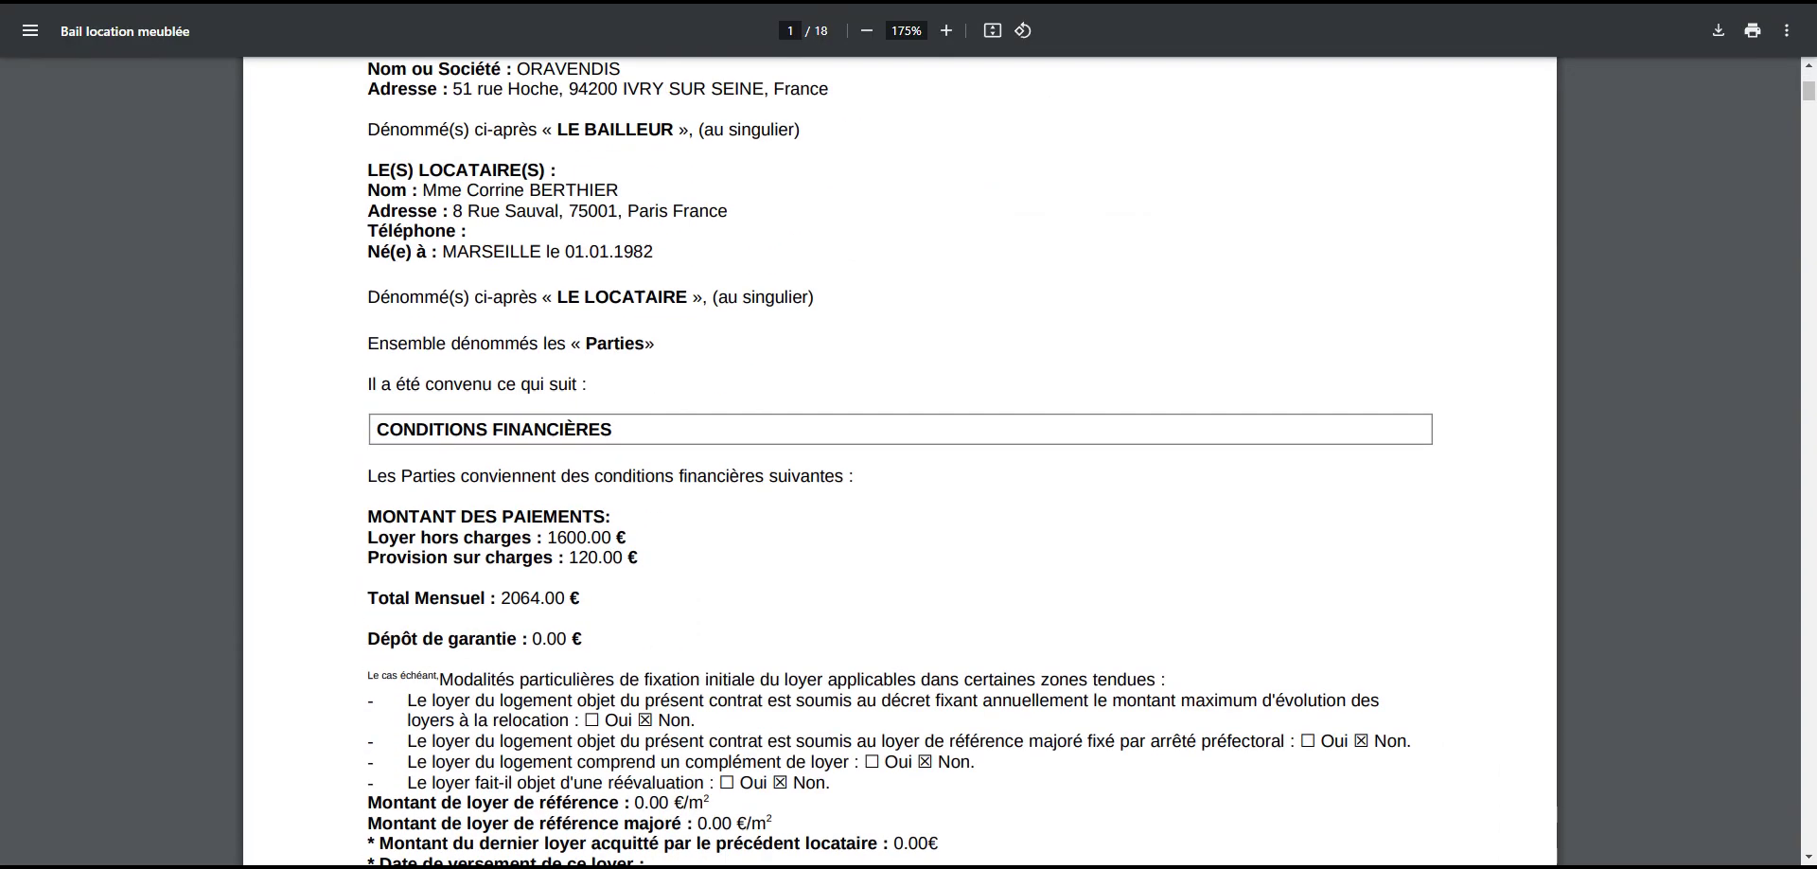
scroll(900, 459, down, 3)
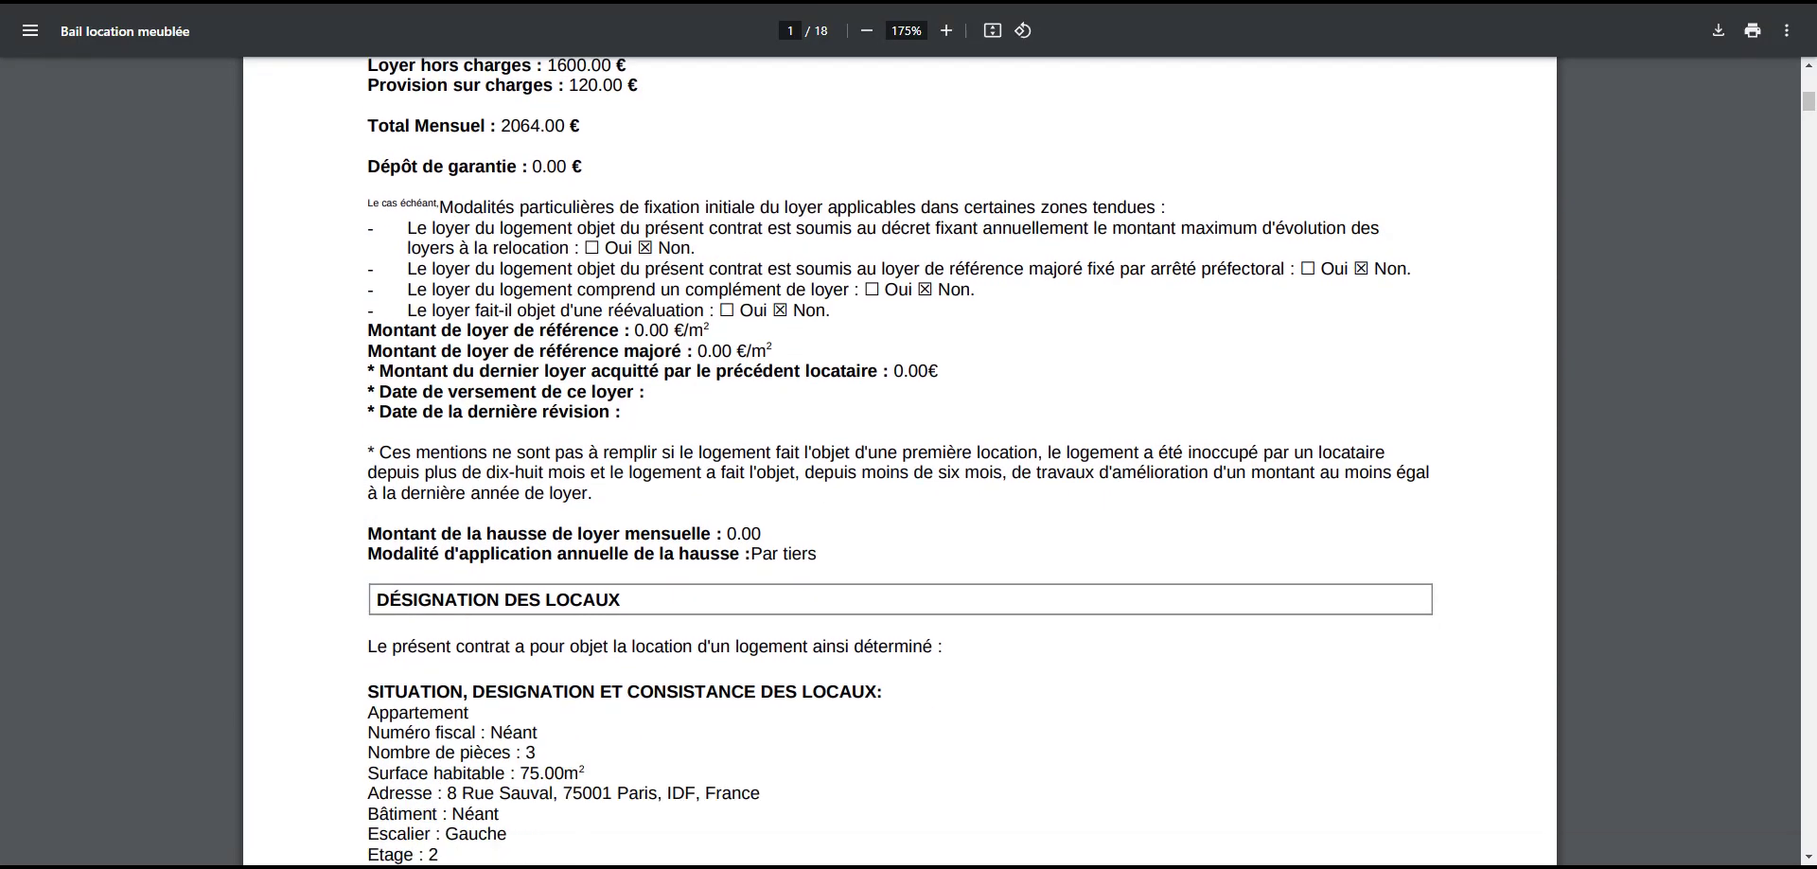
scroll(457, 354, up, 2)
drag(457, 354, 582, 354)
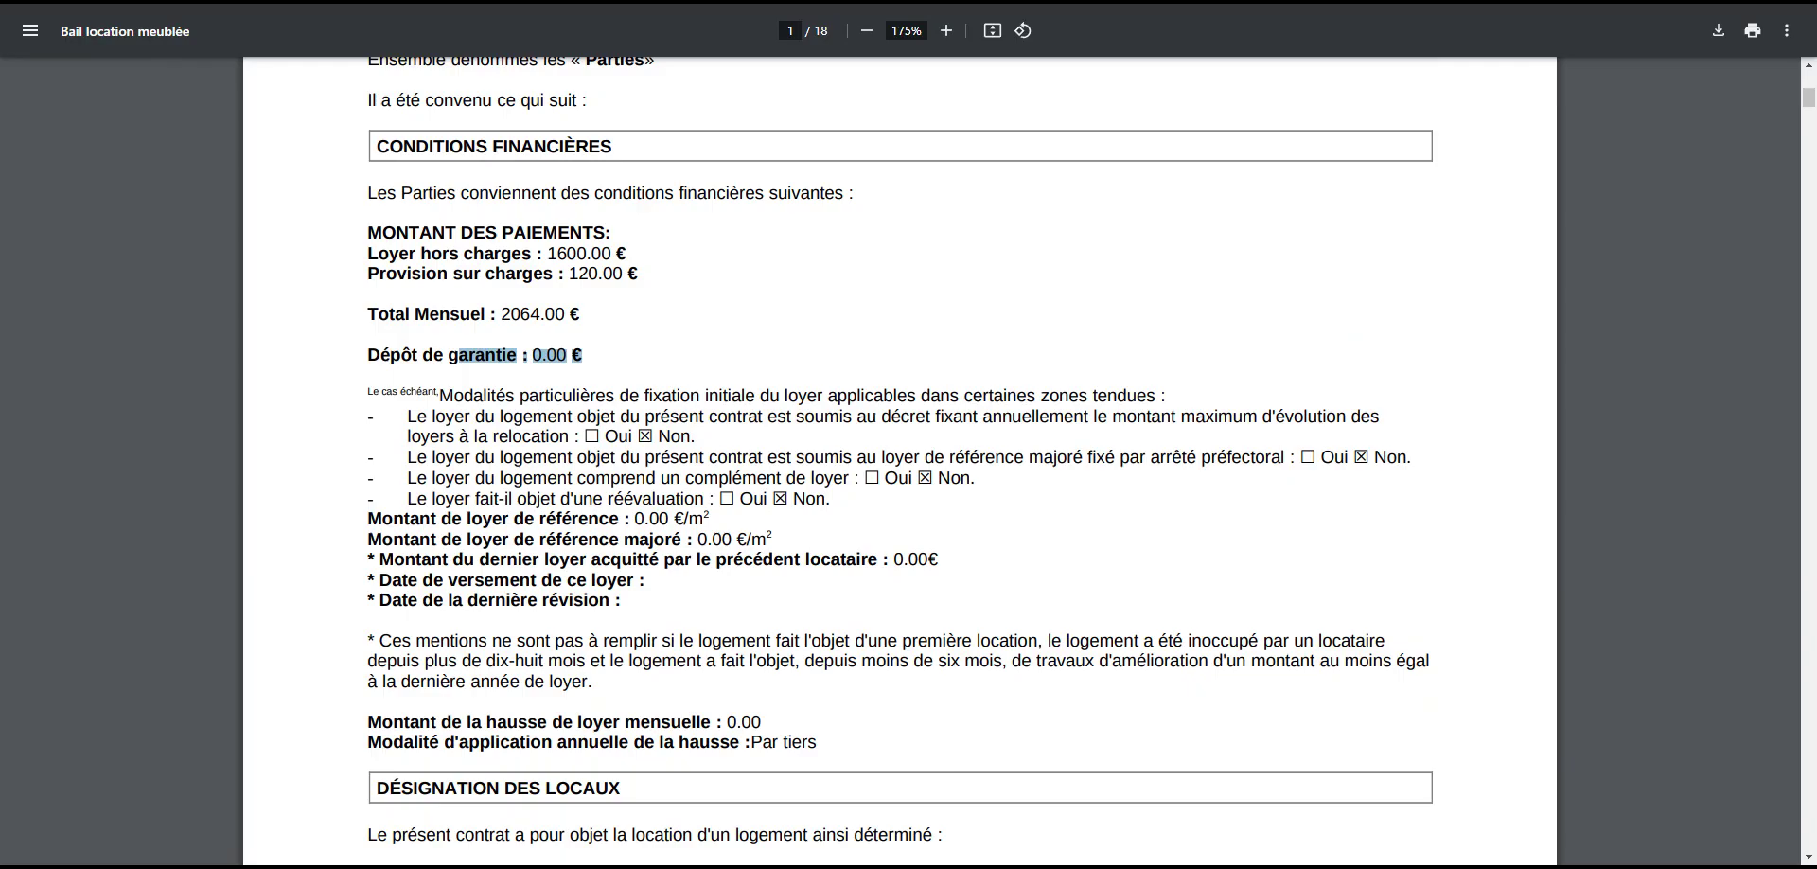
drag(539, 517, 681, 538)
scroll(681, 538, down, 3)
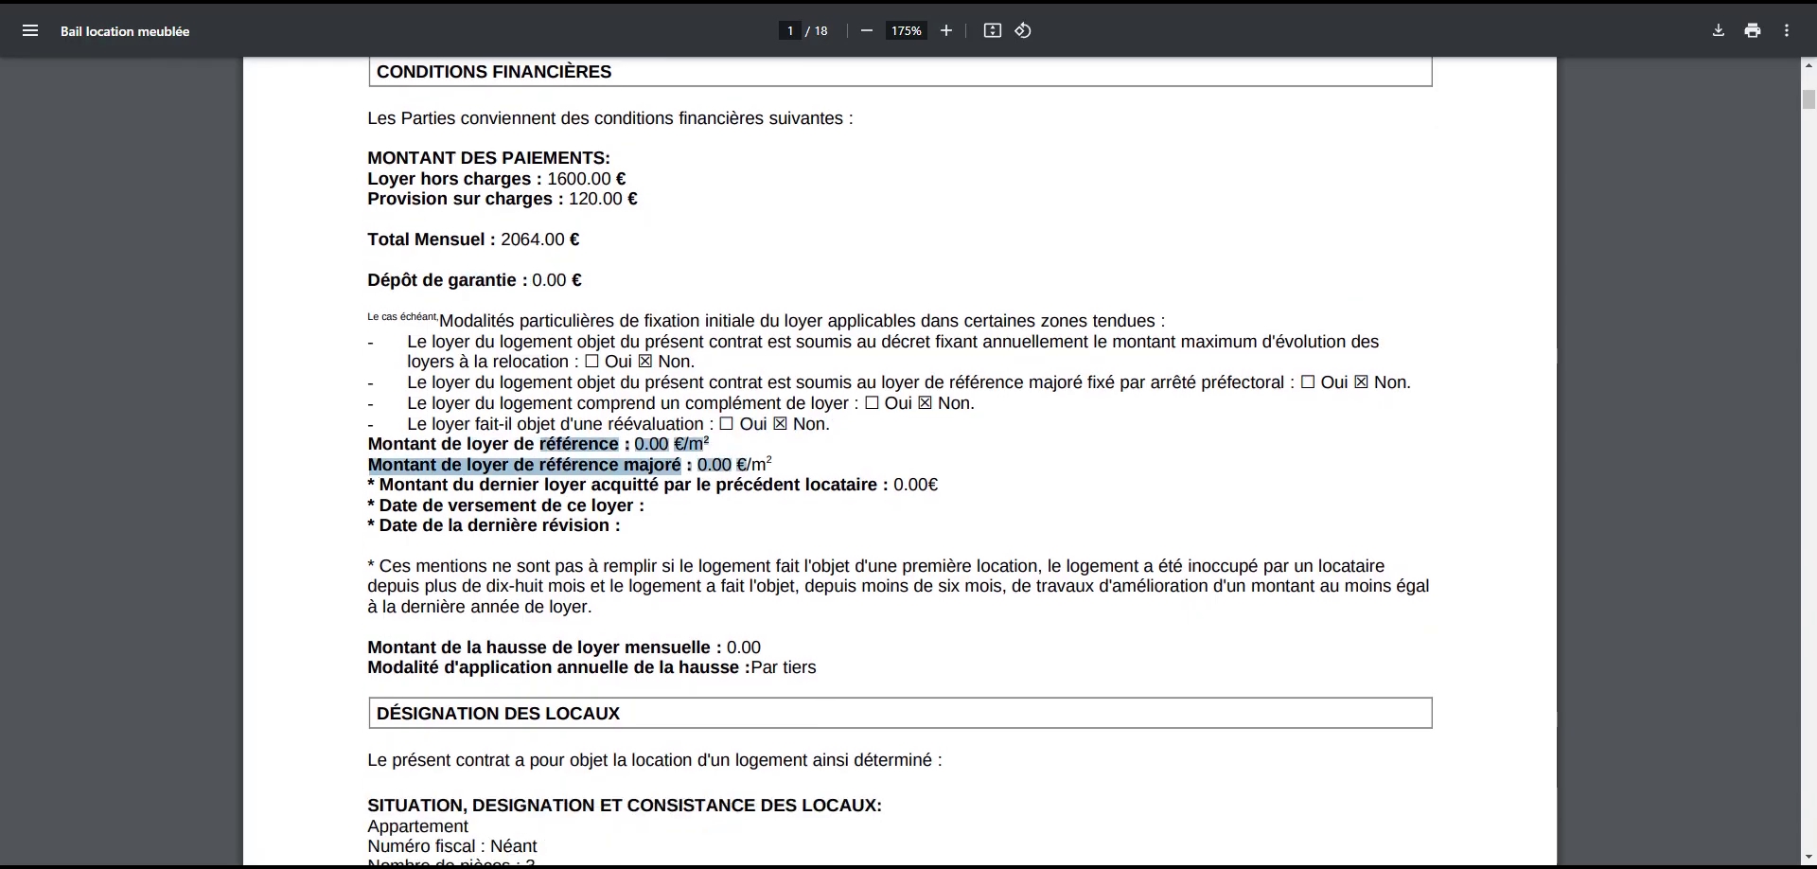
scroll(711, 551, down, 20)
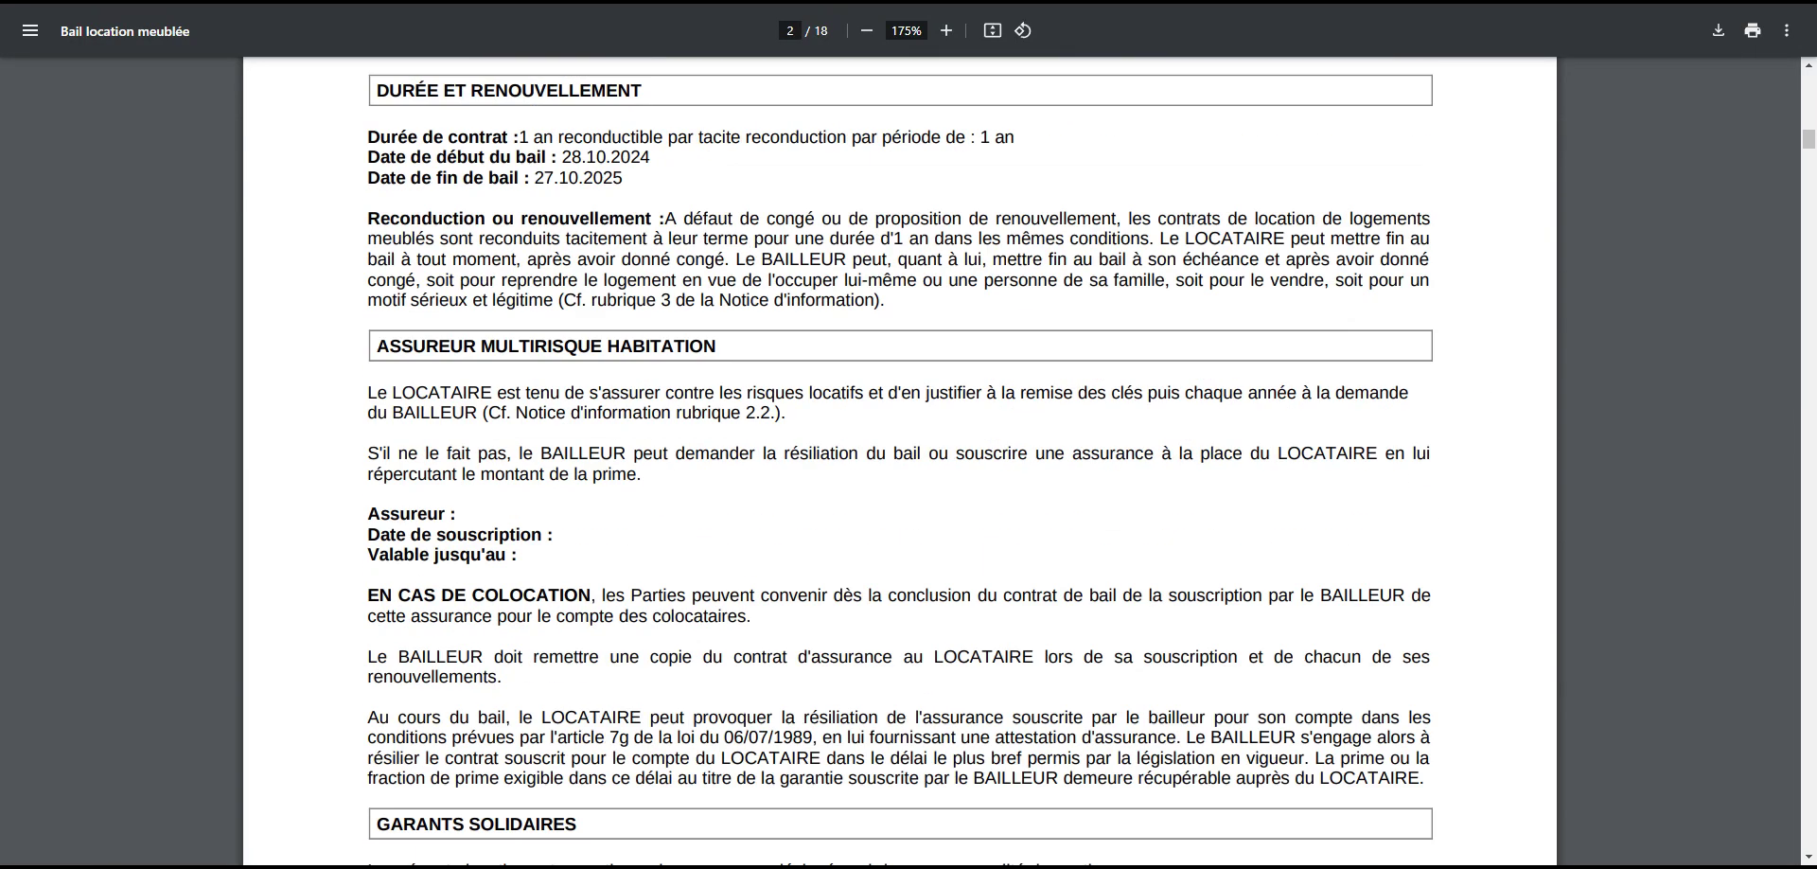
scroll(711, 551, down, 18)
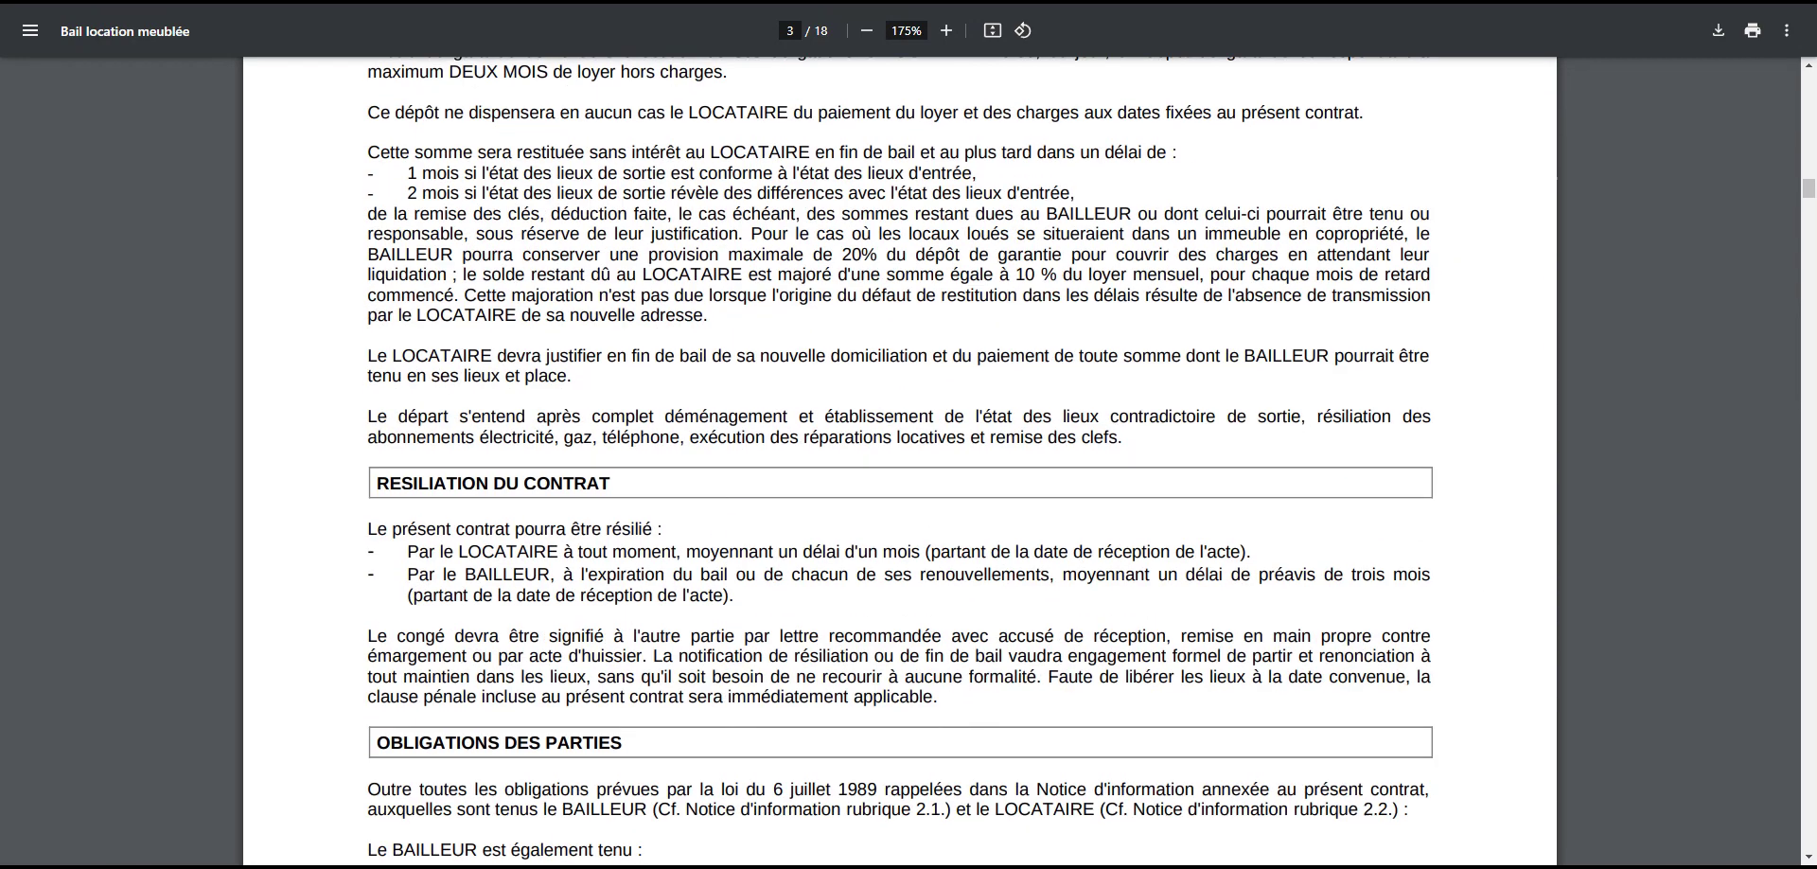
scroll(853, 431, down, 7)
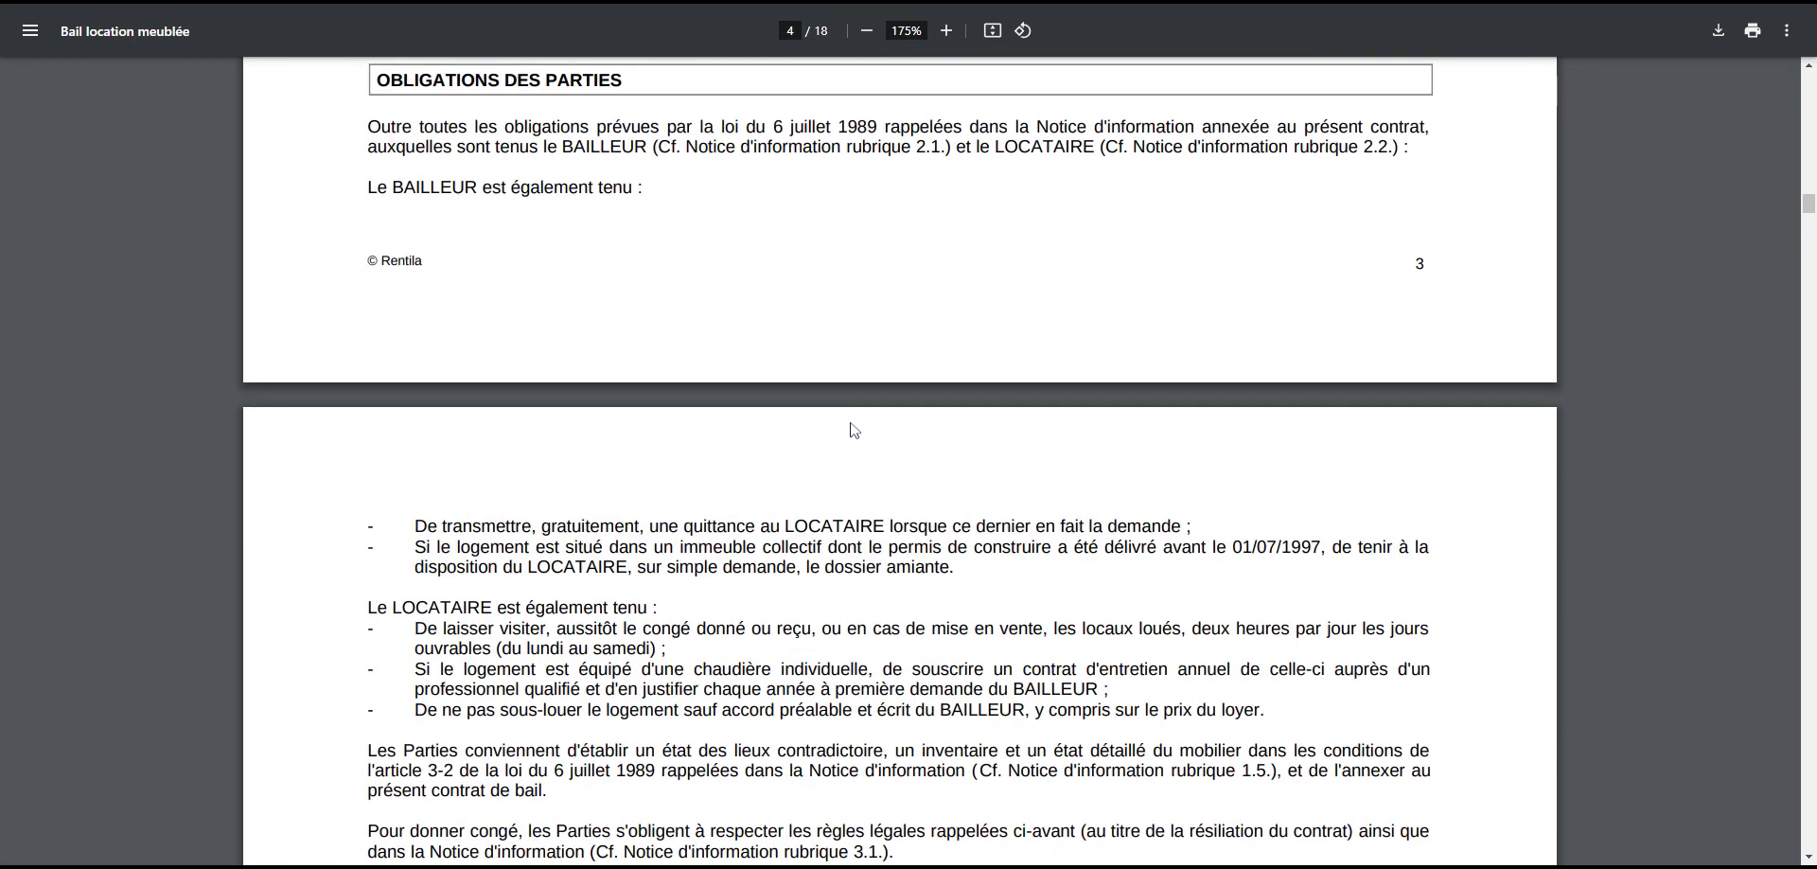
scroll(853, 430, down, 6)
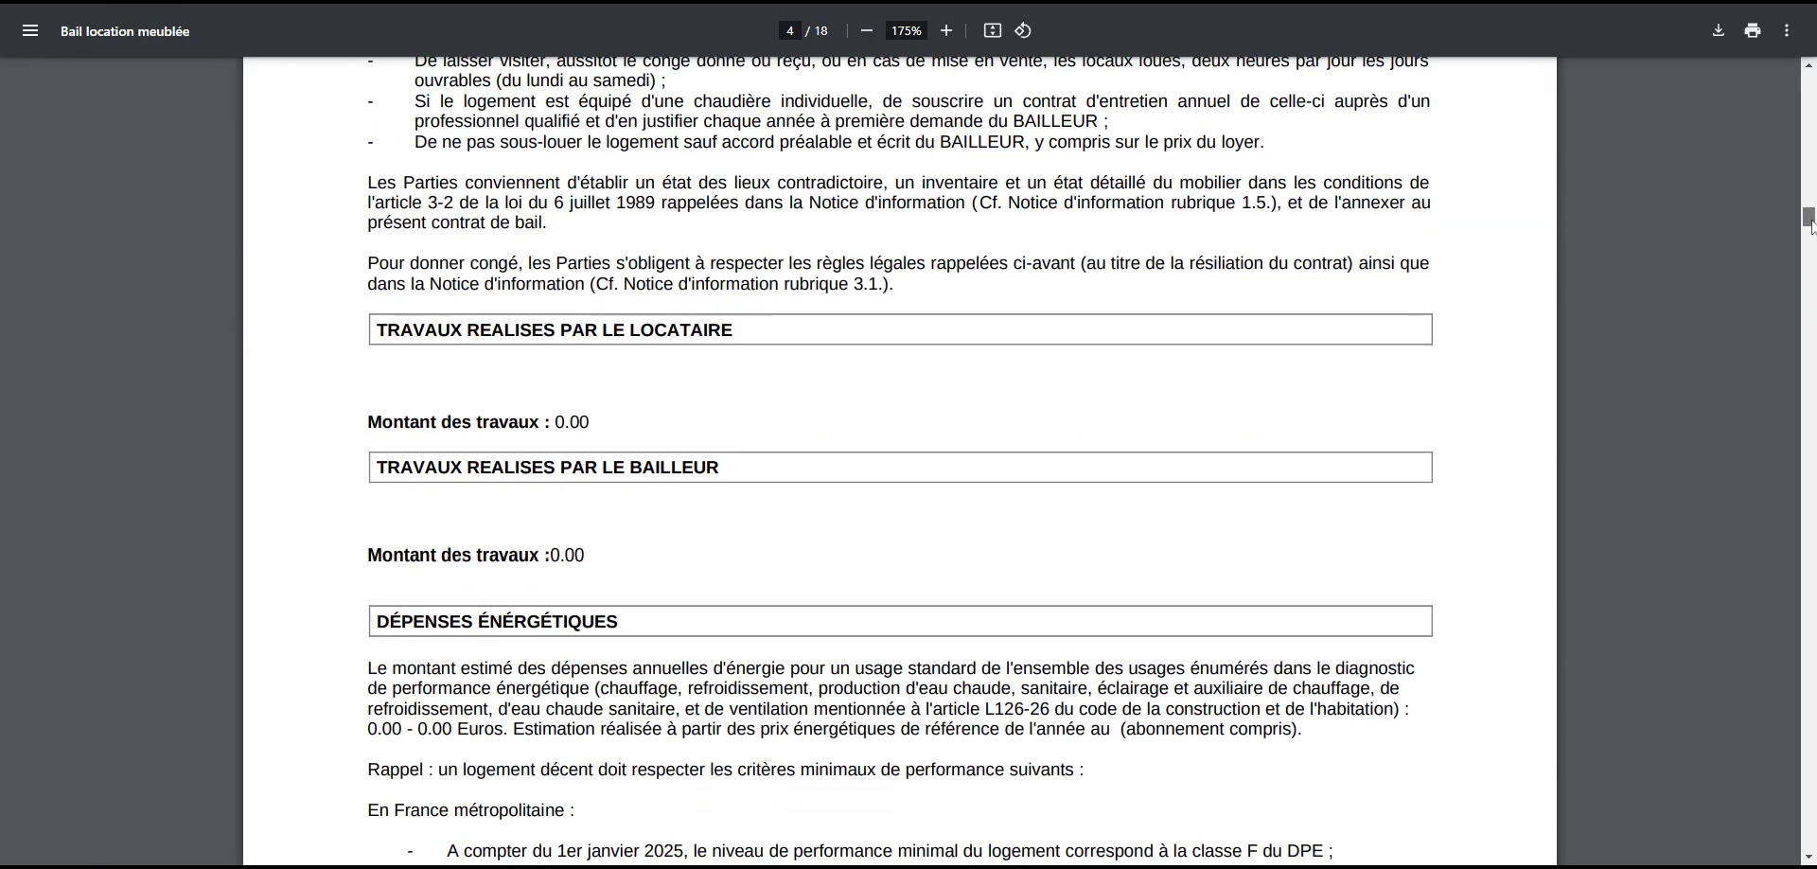
drag(1808, 218, 1810, 107)
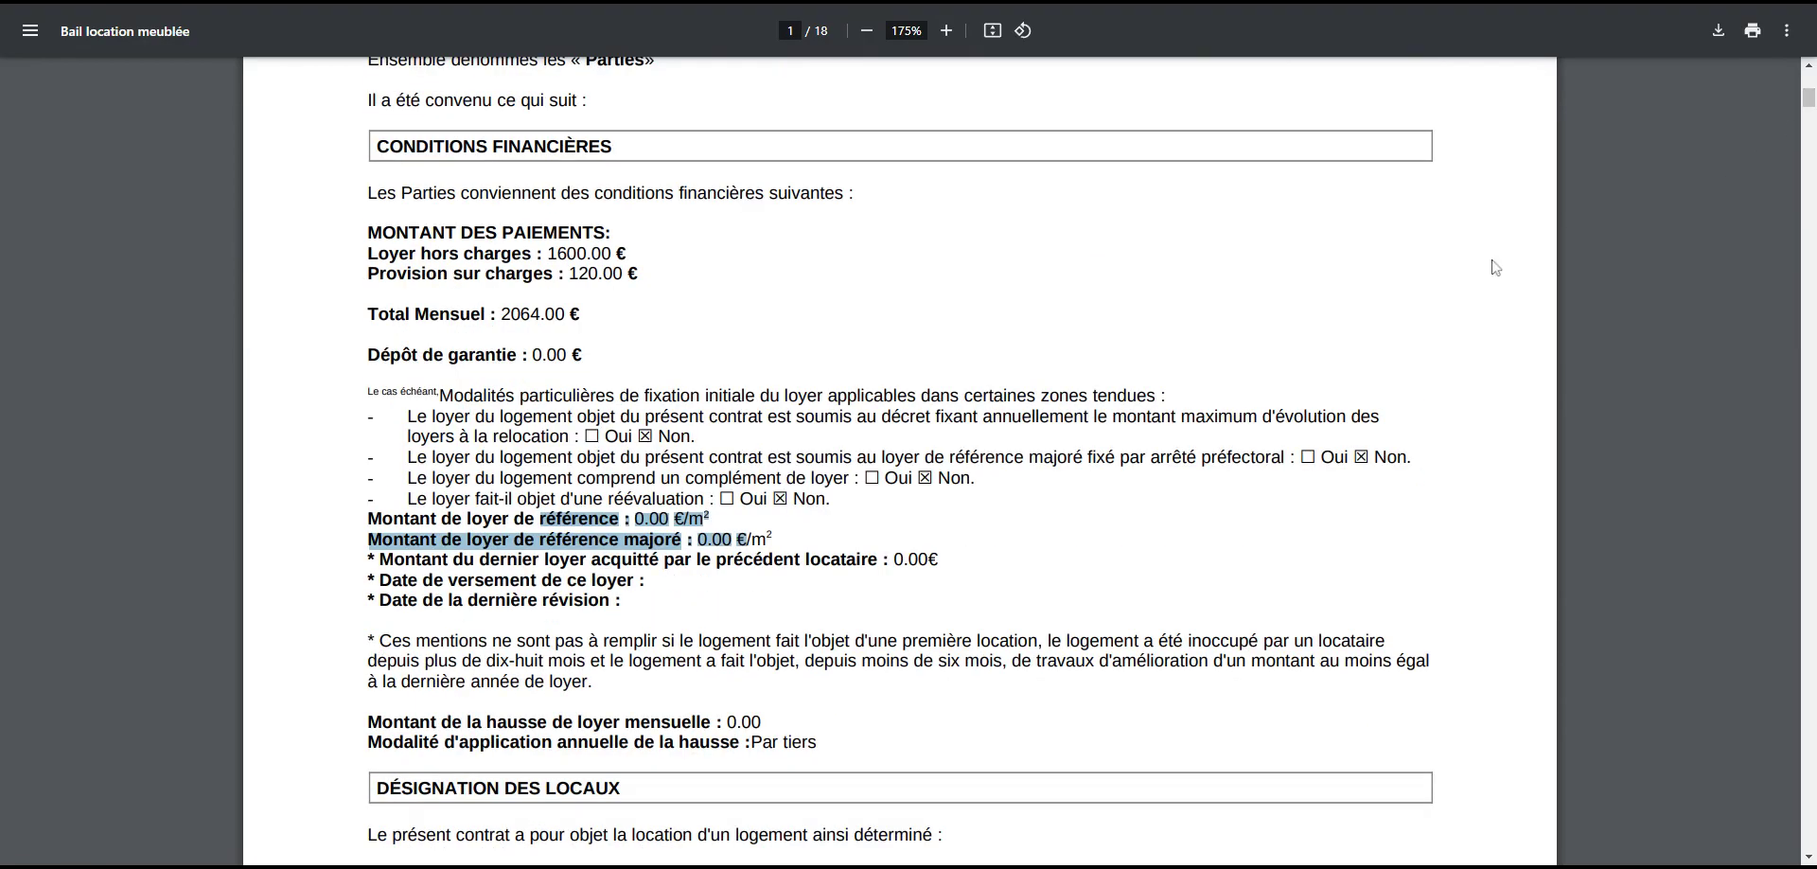